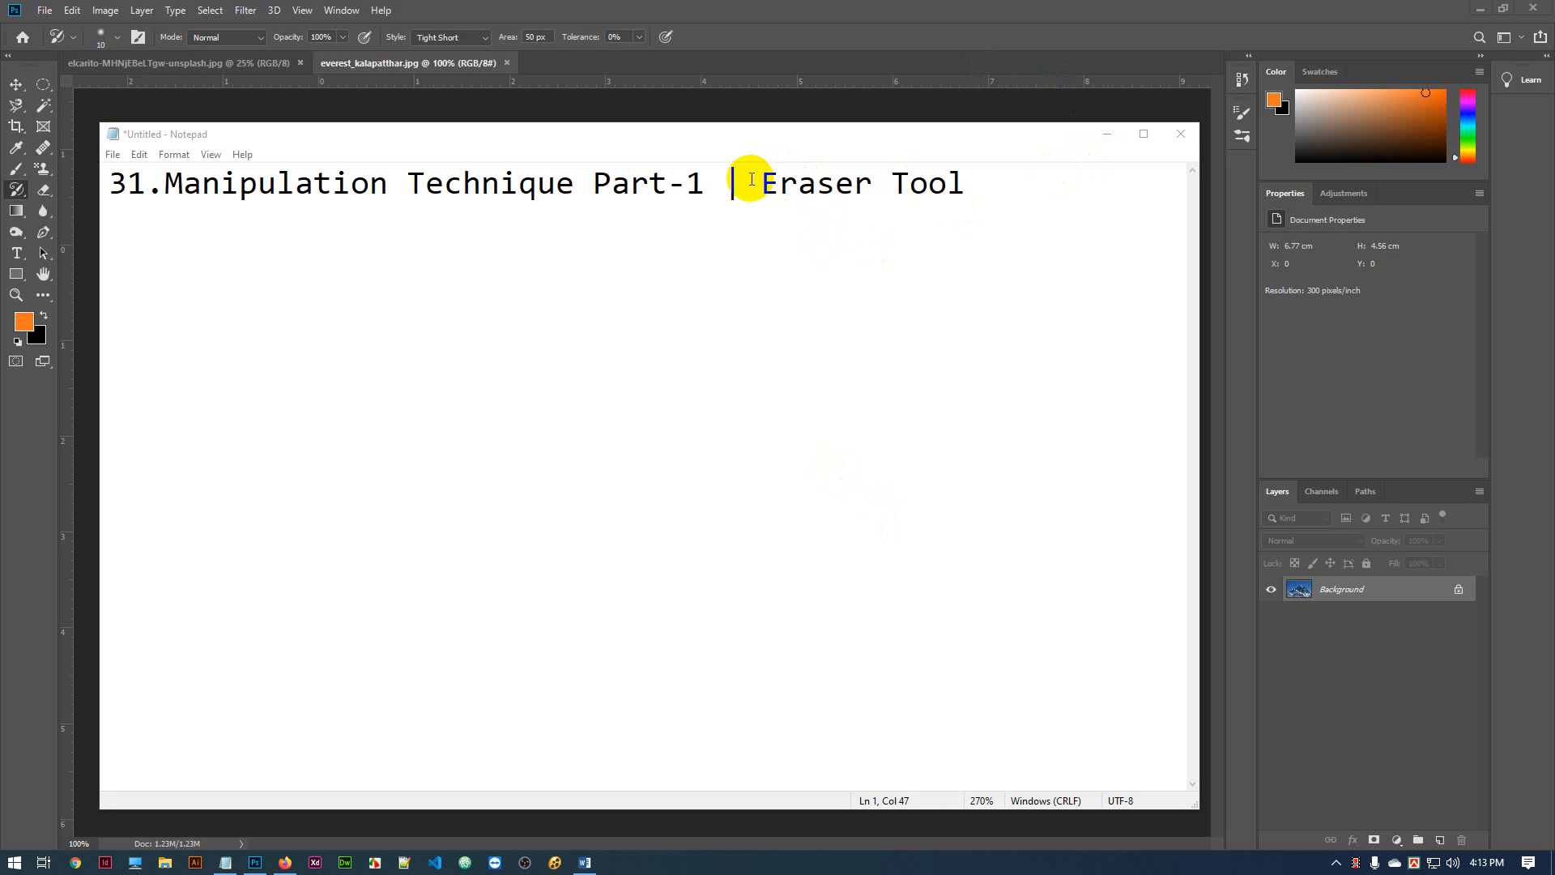
# Minimize the Notepad window and add a new empty layer above the Background of the mountain photo
pyautogui.click(1107, 135)
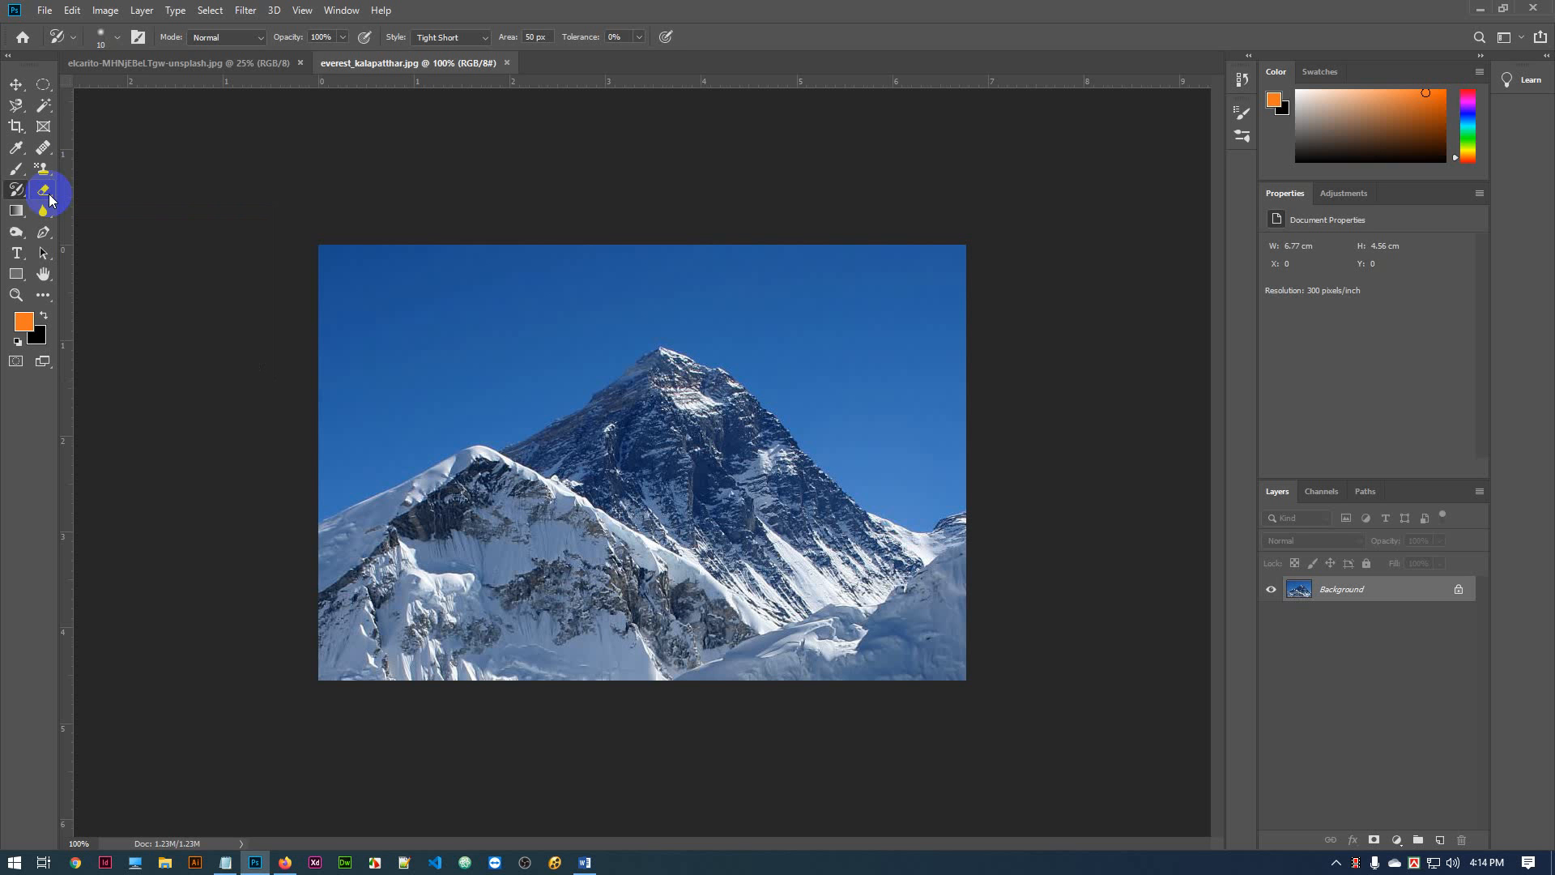
pyautogui.click(1441, 840)
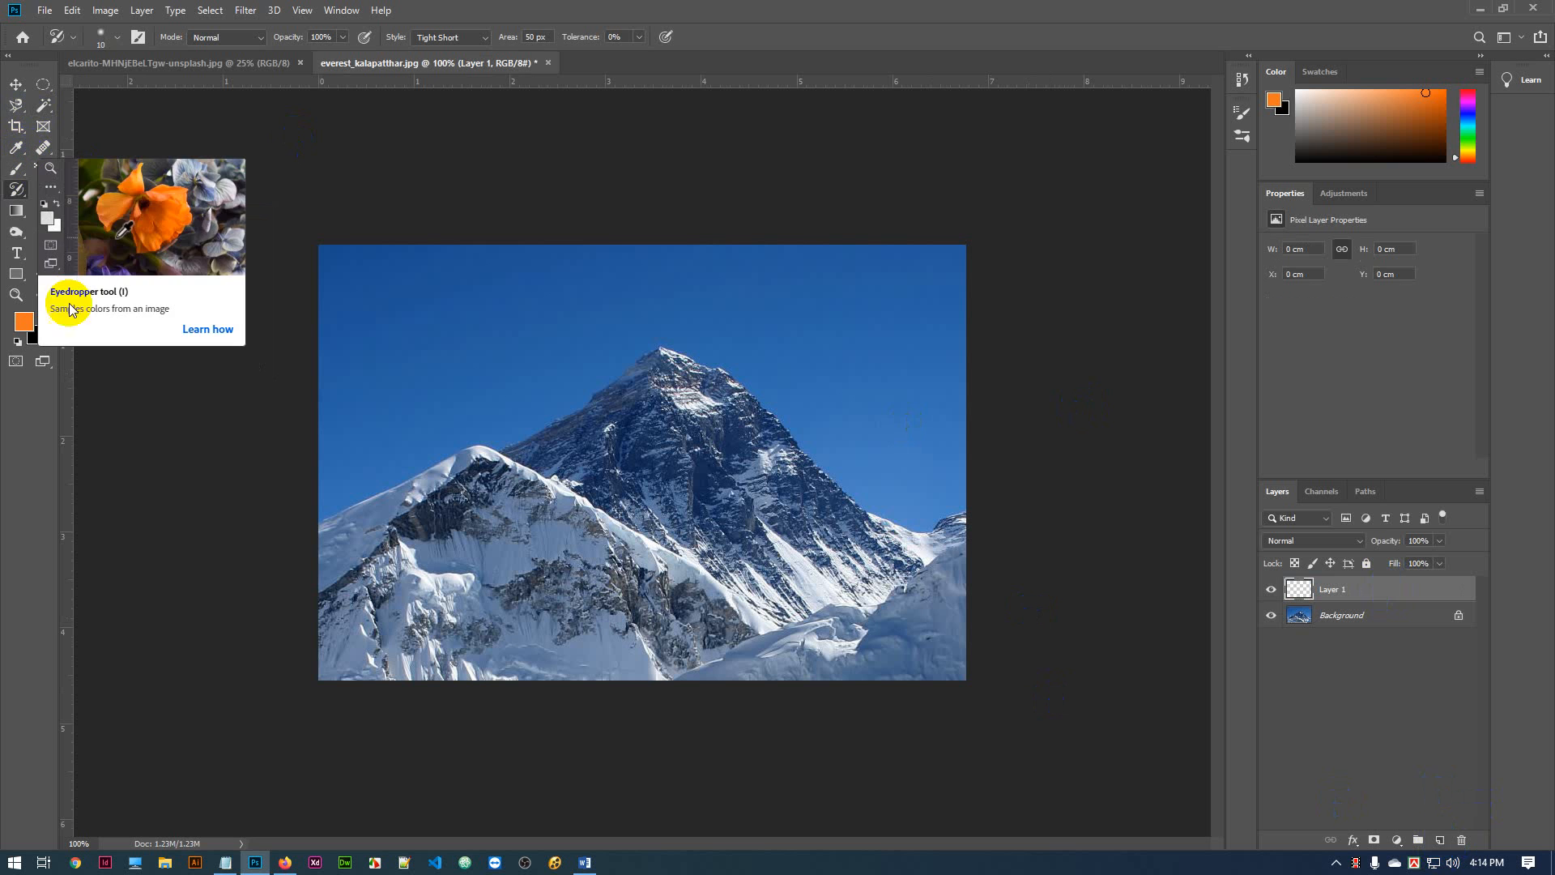
# Choose the Hard Round preset from General Brushes for the Brush tool
pyautogui.click(18, 150)
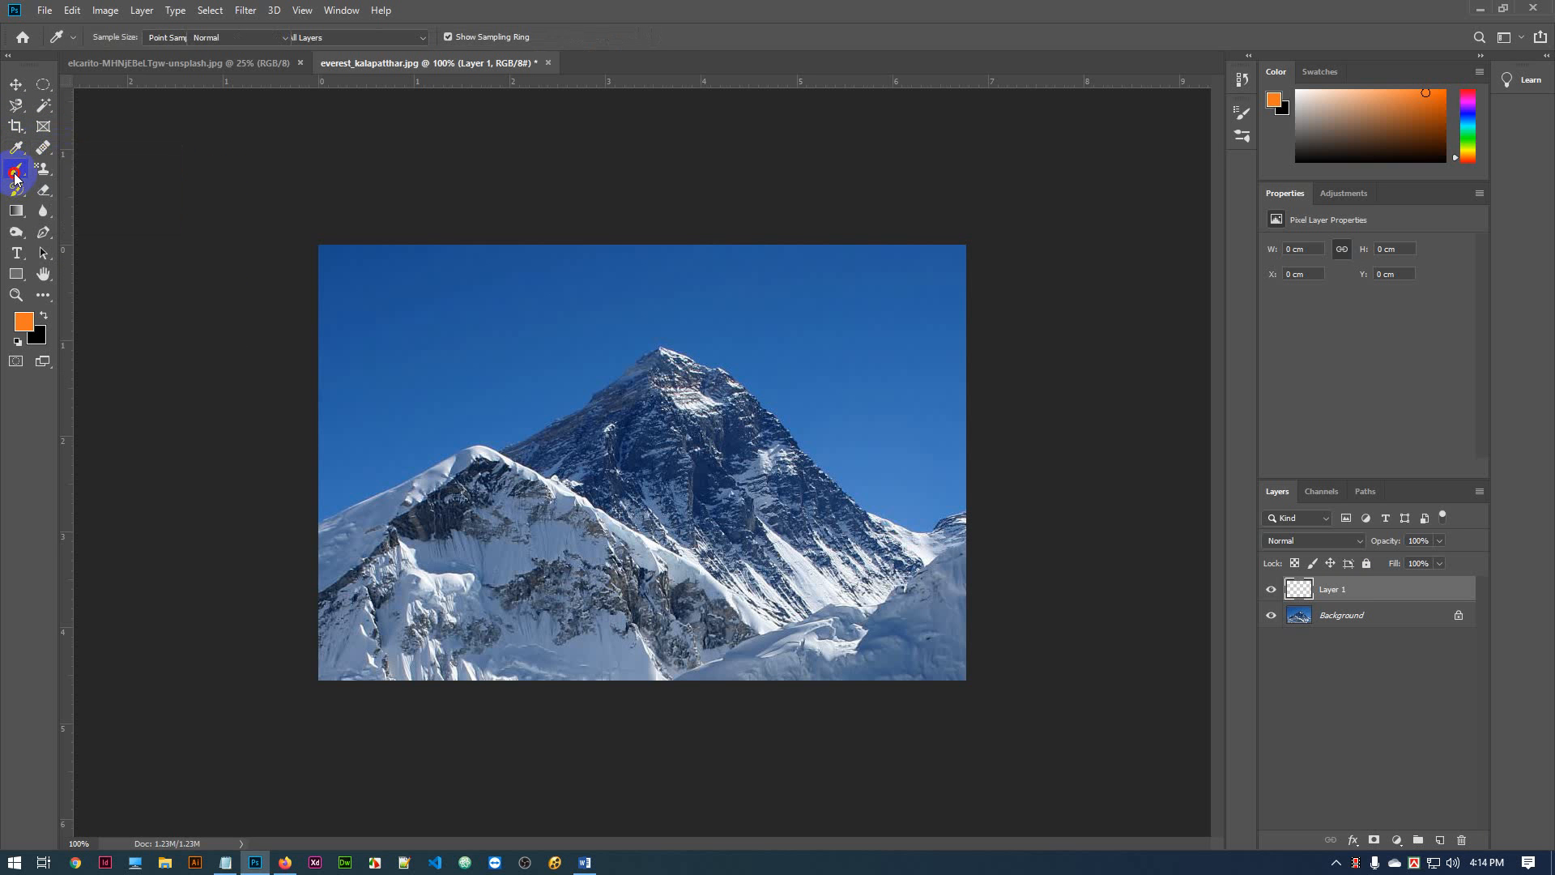
pyautogui.moveTo(16, 178); pyautogui.dragTo(77, 163)
pyautogui.click(101, 35)
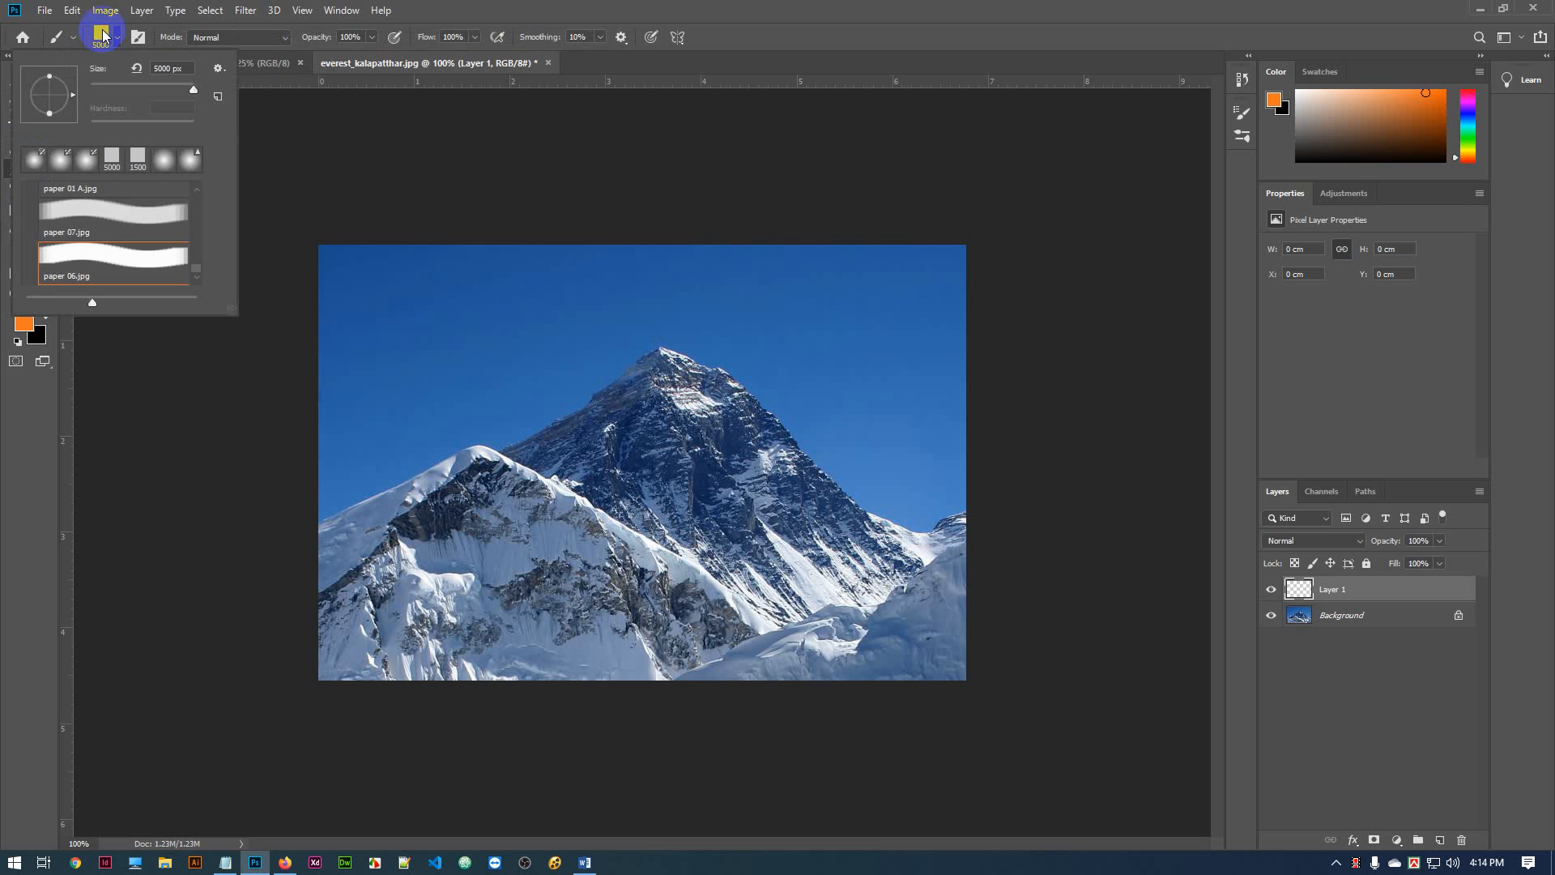
pyautogui.scroll(2, 47, 191)
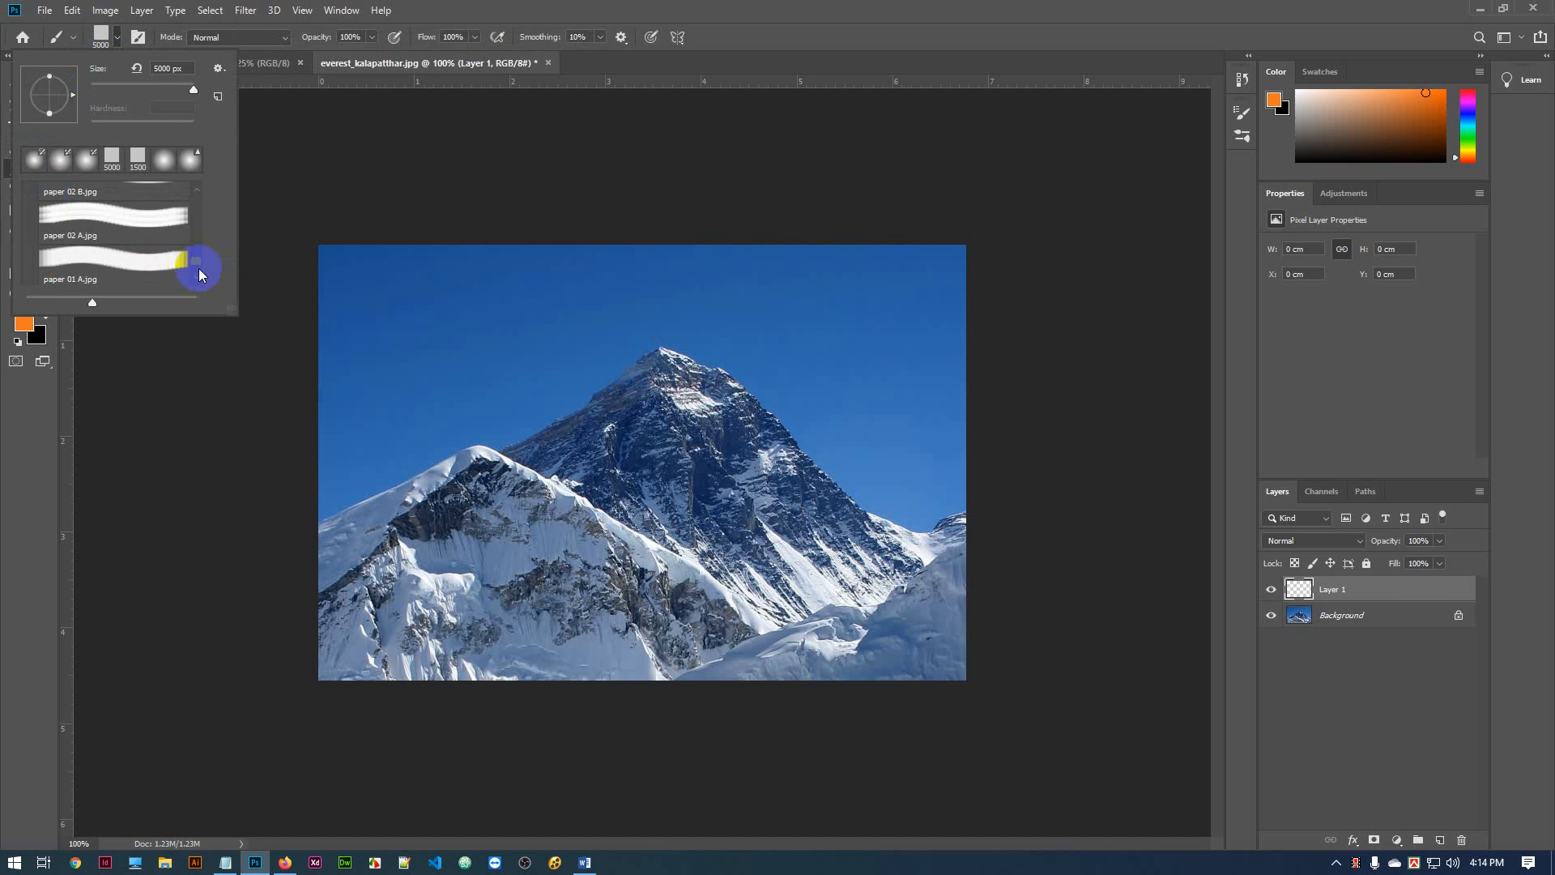
pyautogui.moveTo(195, 259); pyautogui.dragTo(211, 153)
pyautogui.click(31, 193)
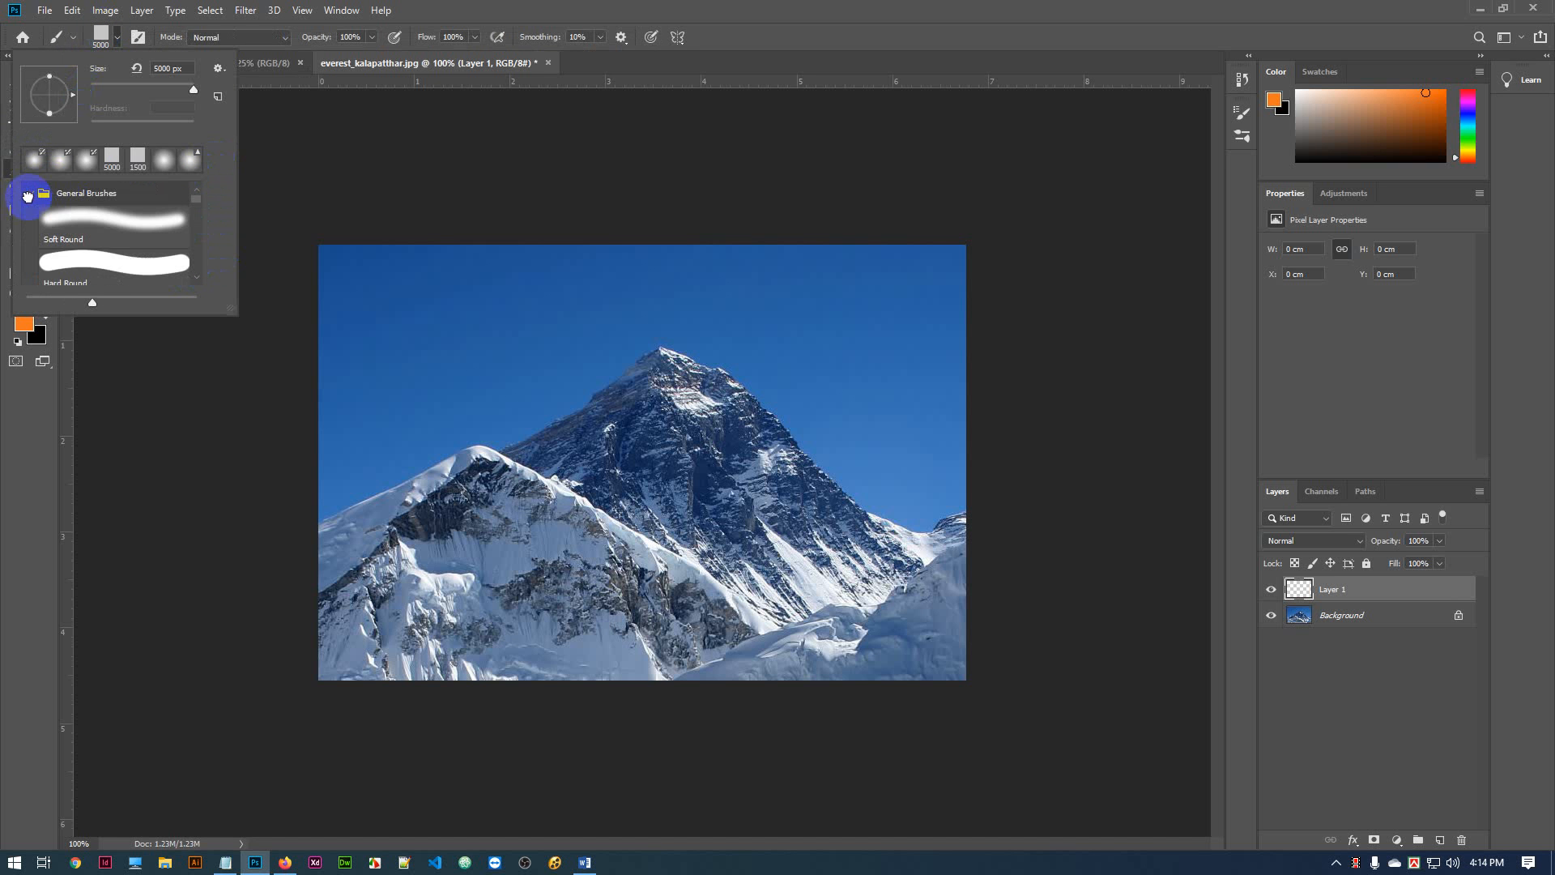
pyautogui.click(123, 247)
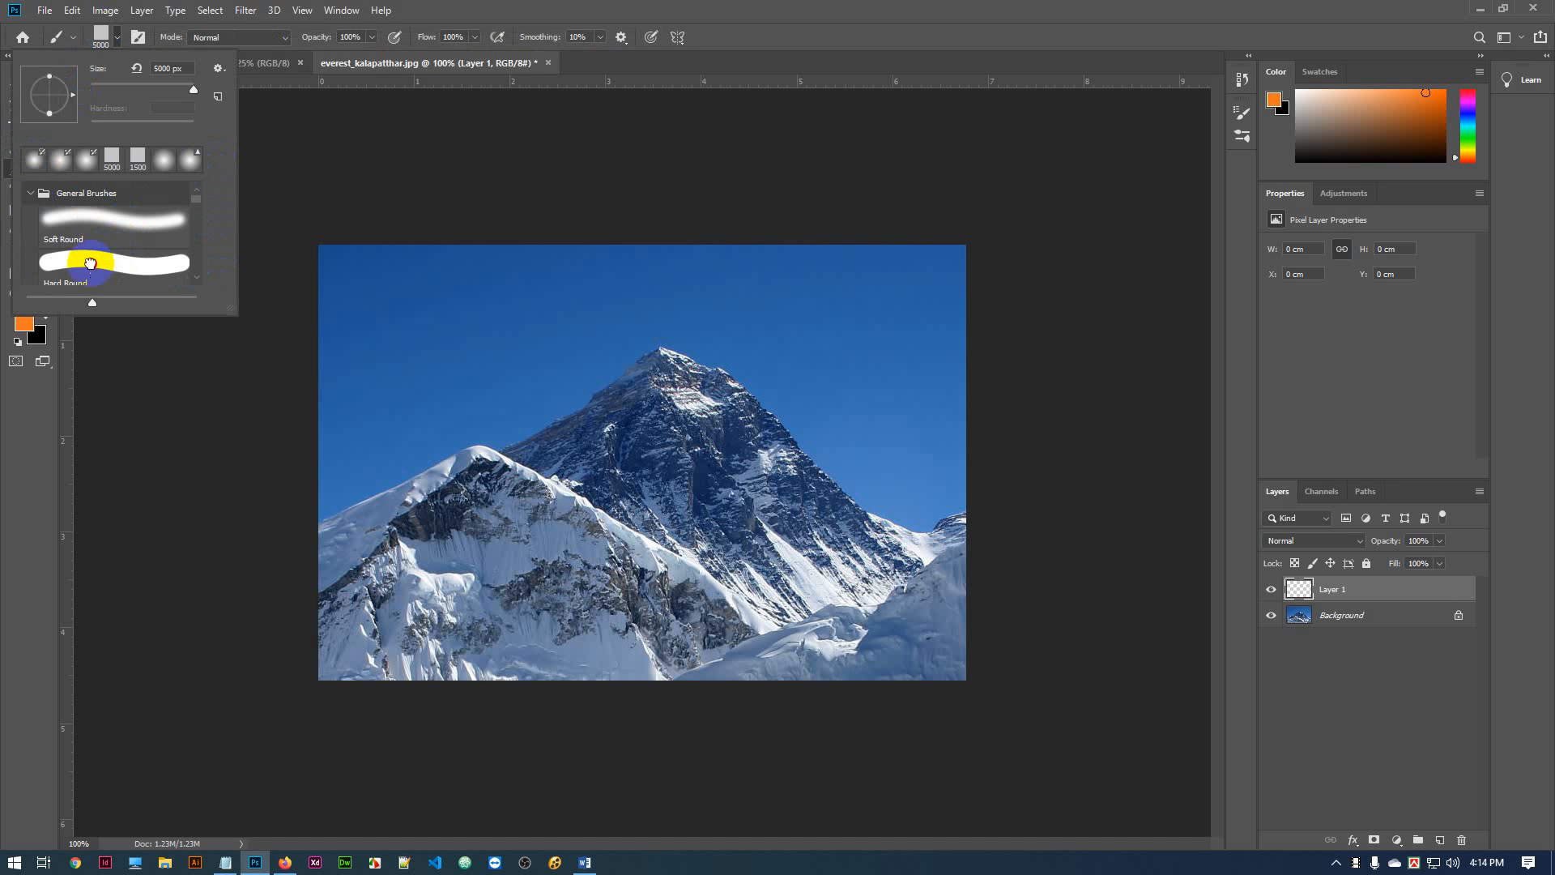
pyautogui.click(28, 447)
# Reduce the brush size to 64 px and paint thick orange freehand strokes across the photo on Layer 1
pyautogui.moveTo(559, 413)
pyautogui.mouseDown()
pyautogui.moveTo(536, 475)
pyautogui.moveTo(867, 332)
pyautogui.moveTo(857, 317)
pyautogui.mouseUp()
pyautogui.hotkey('ctrl', 'z')
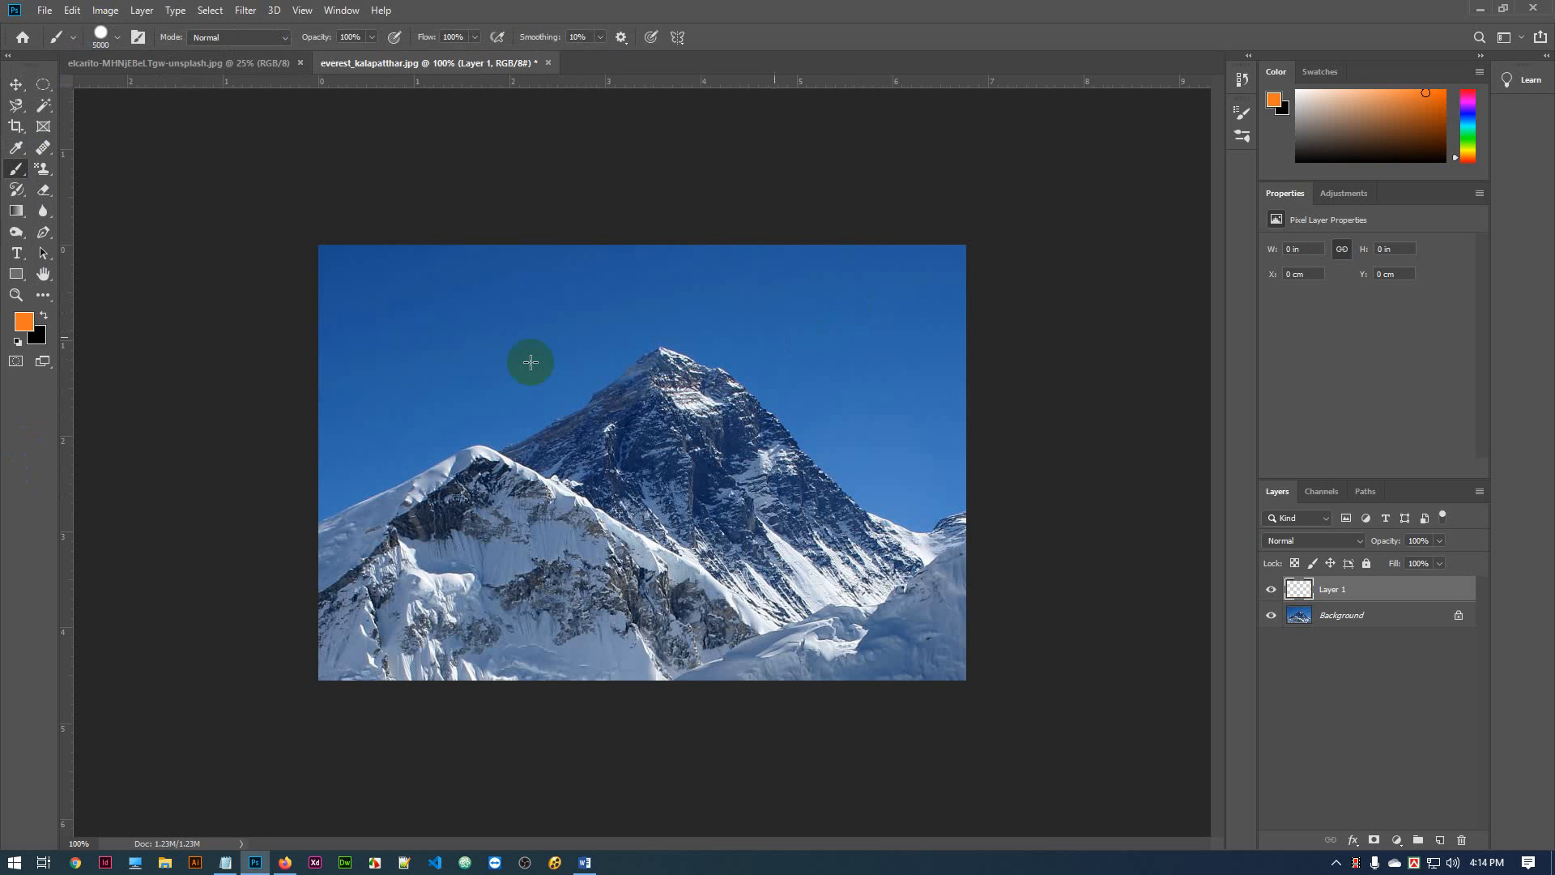
pyautogui.rightClick(529, 362)
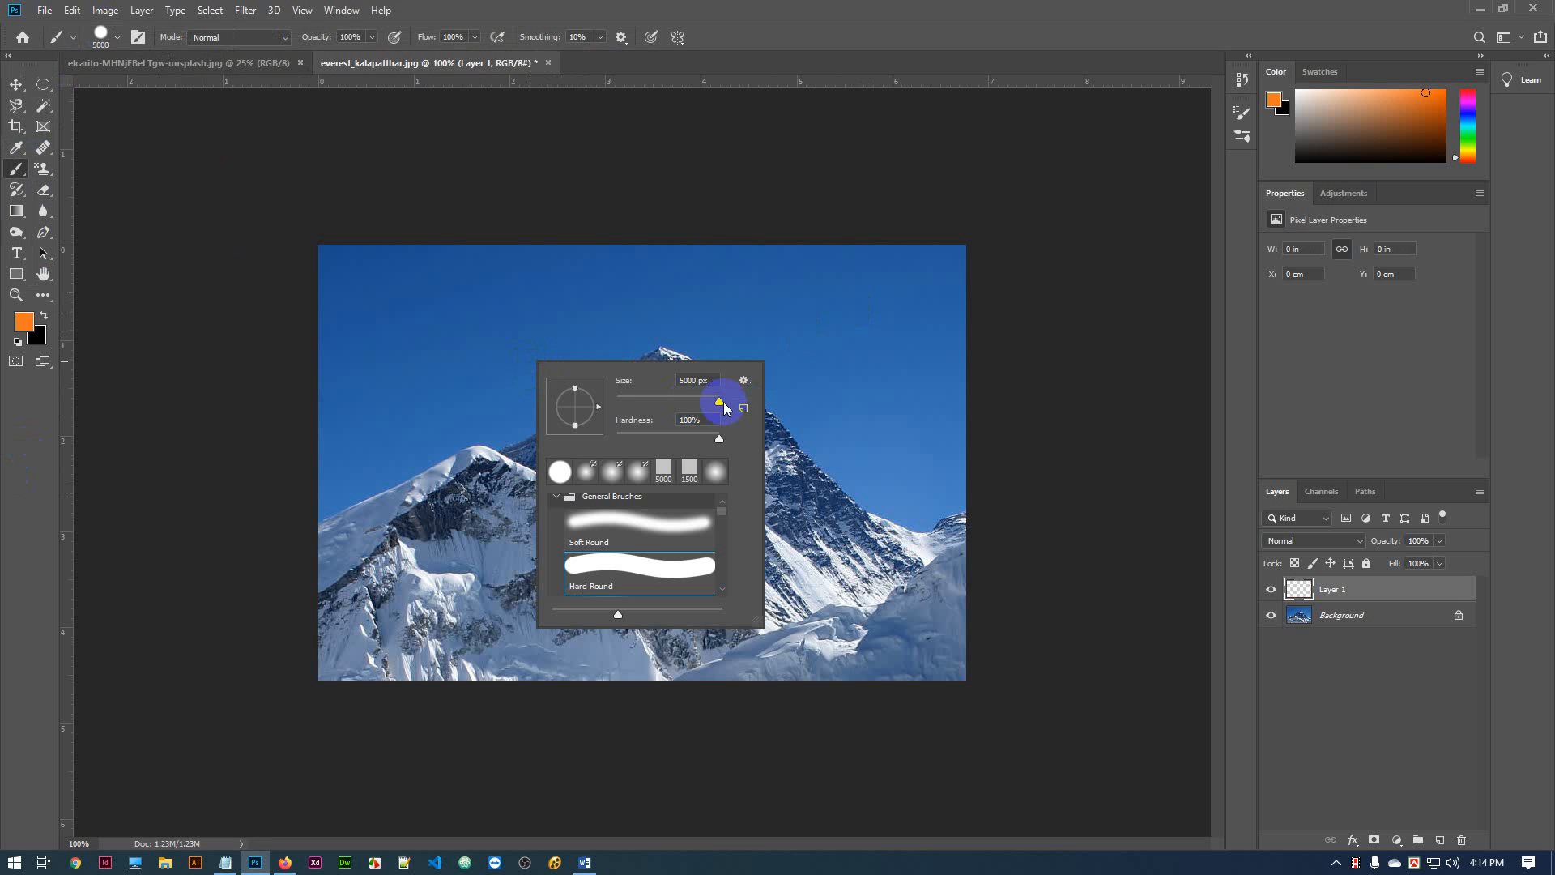
pyautogui.moveTo(719, 401); pyautogui.dragTo(647, 399)
pyautogui.moveTo(518, 287)
pyautogui.mouseDown()
pyautogui.moveTo(462, 325)
pyautogui.moveTo(497, 526)
pyautogui.moveTo(452, 563)
pyautogui.moveTo(416, 528)
pyautogui.mouseUp()
pyautogui.moveTo(709, 374); pyautogui.dragTo(681, 544)
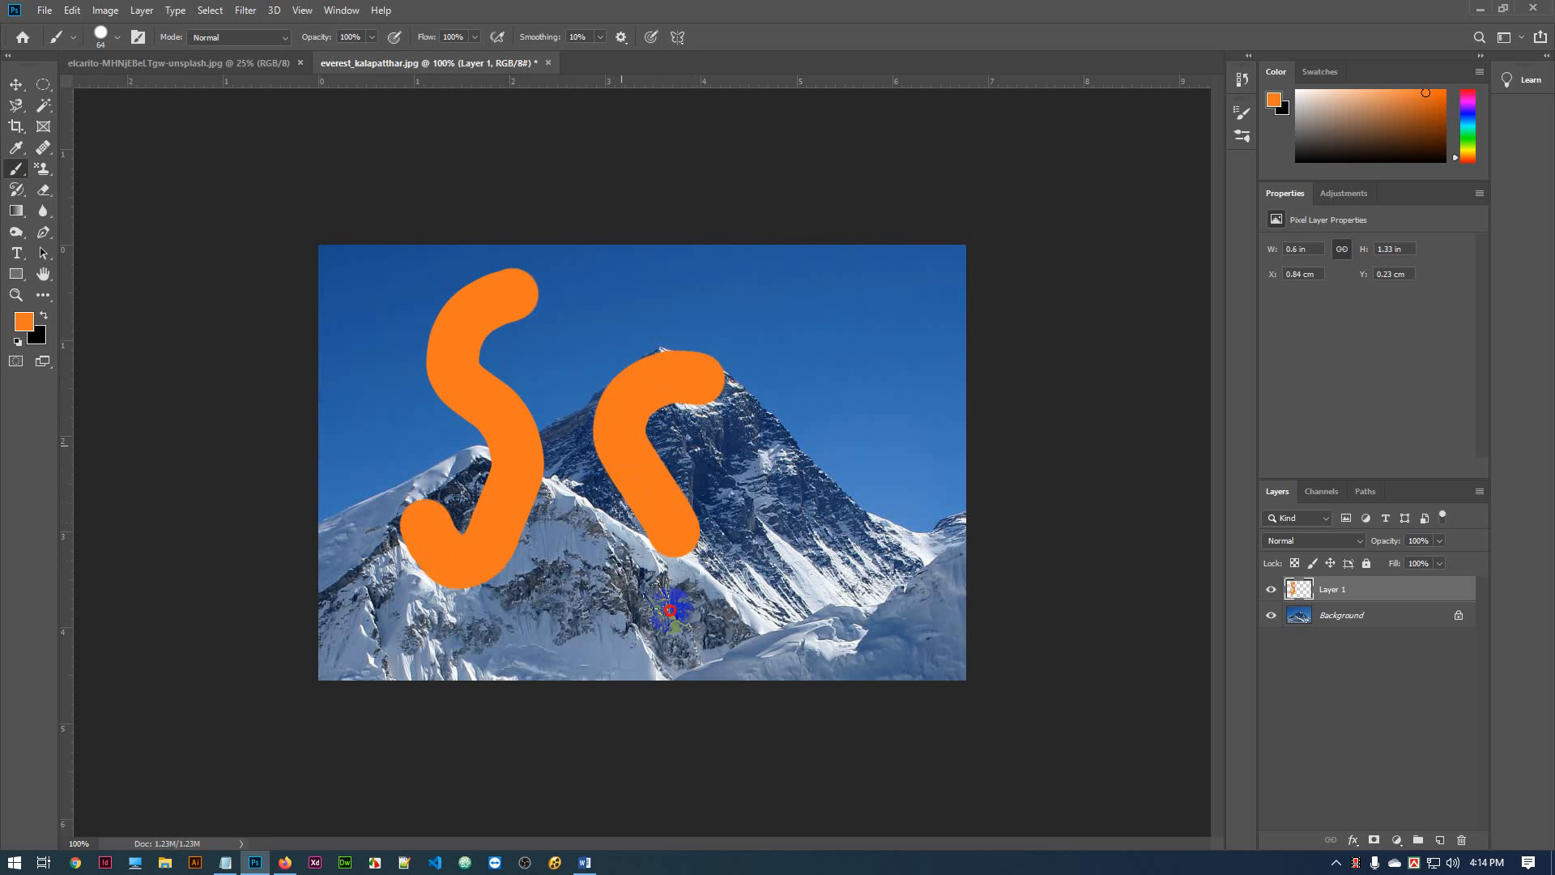
pyautogui.moveTo(669, 609)
pyautogui.mouseDown()
pyautogui.moveTo(629, 631)
pyautogui.moveTo(597, 573)
pyautogui.mouseUp()
pyautogui.moveTo(762, 507)
pyautogui.mouseDown()
pyautogui.moveTo(806, 618)
pyautogui.moveTo(831, 545)
pyautogui.moveTo(896, 548)
pyautogui.moveTo(937, 503)
pyautogui.moveTo(950, 381)
pyautogui.mouseUp()
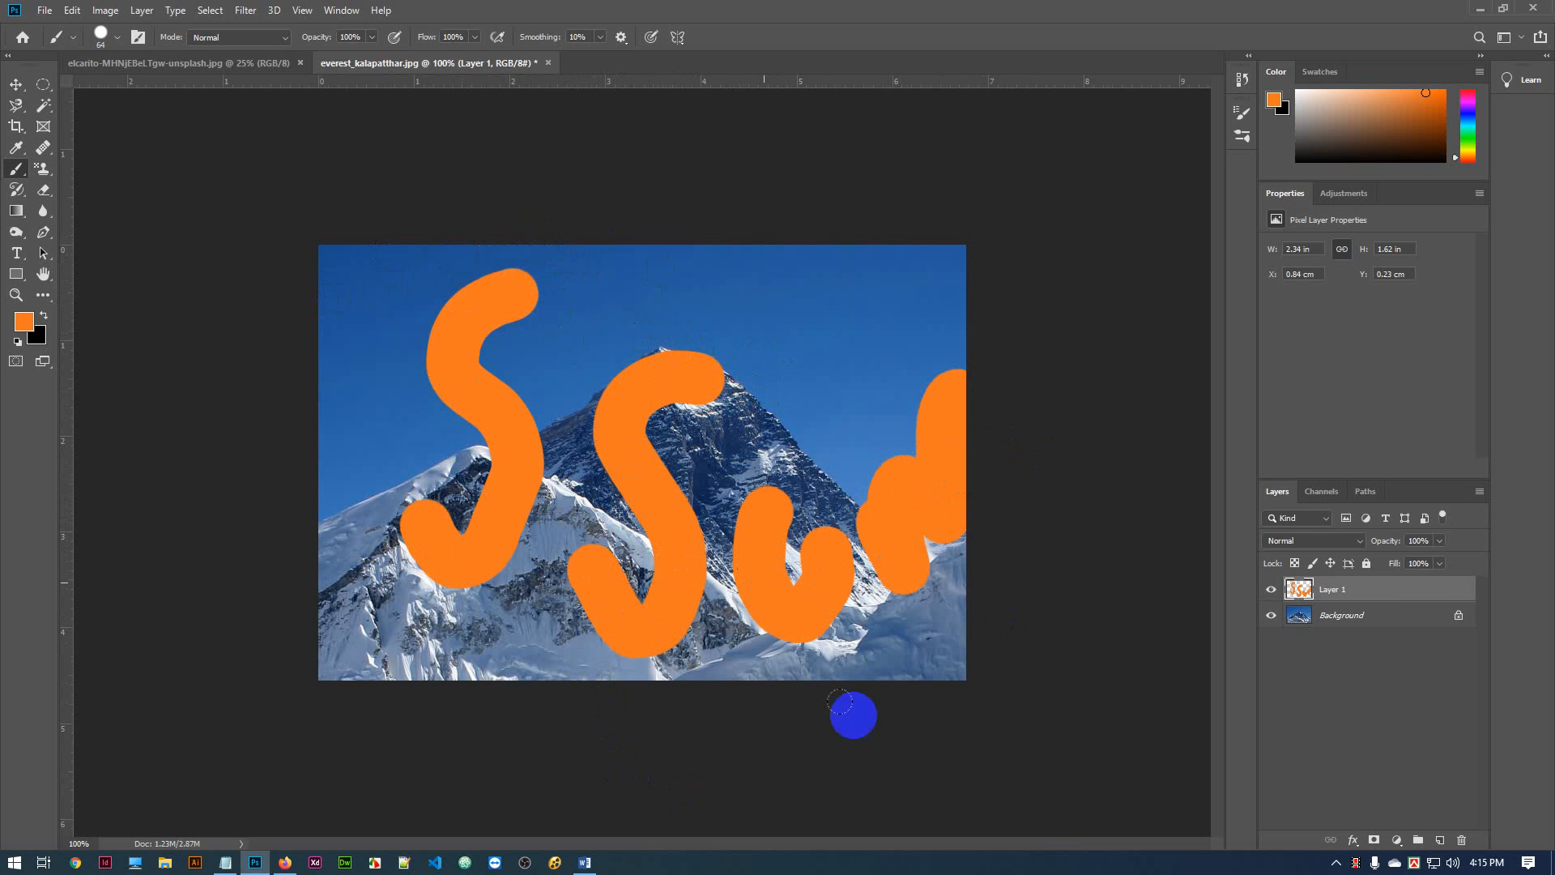
# Enlarge the Eraser to 100 px and erase all the orange strokes from Layer 1
pyautogui.click(45, 190)
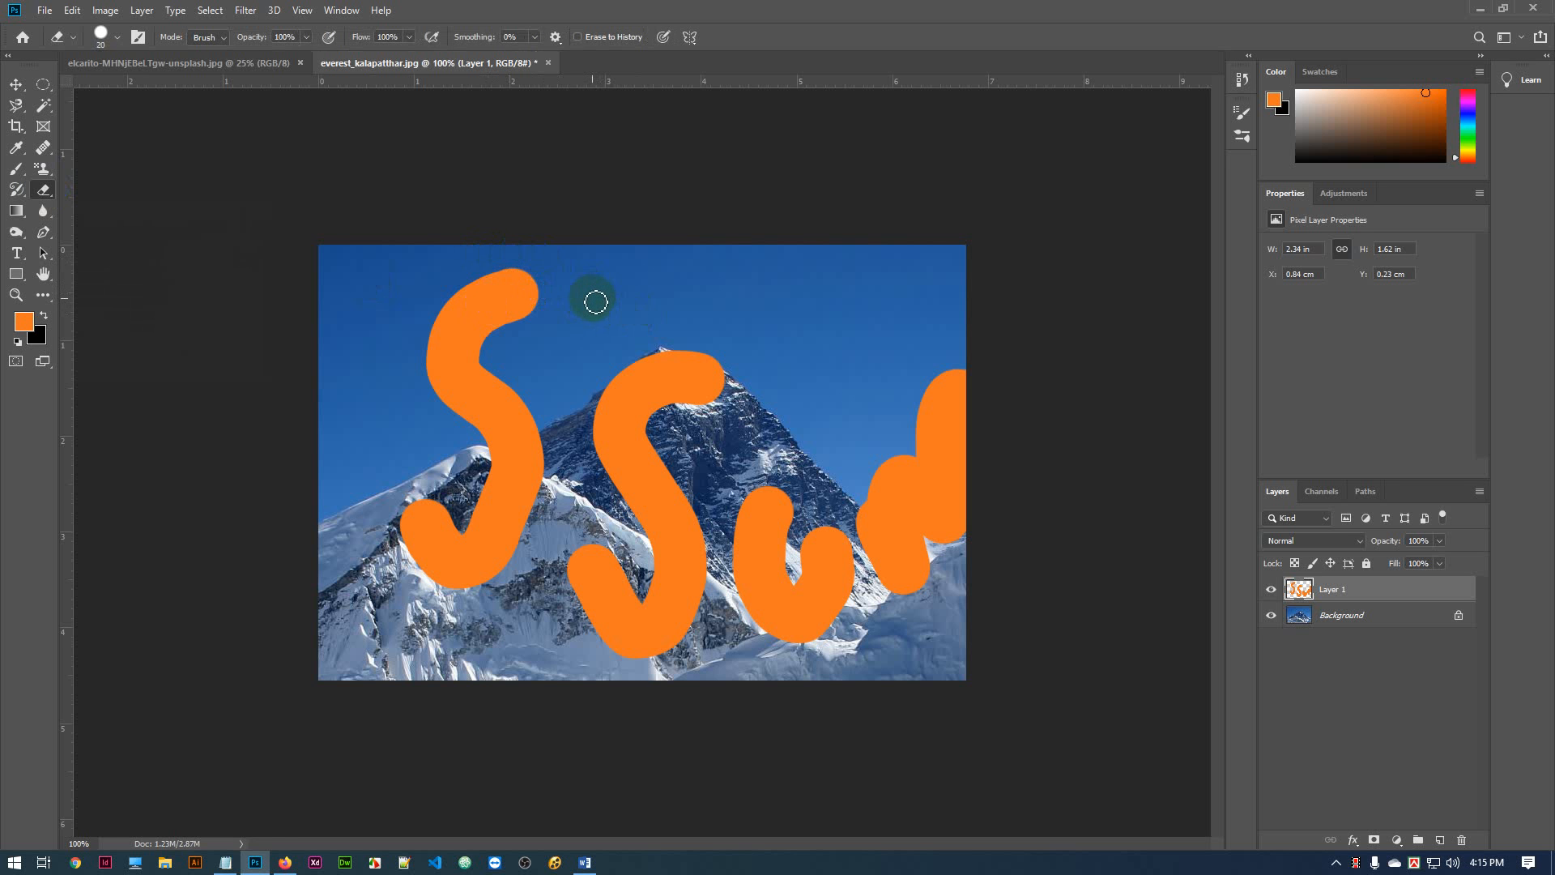
pyautogui.press(']')
pyautogui.press(']')
pyautogui.press(']')
pyautogui.press(']')
pyautogui.press(']')
pyautogui.press(']')
pyautogui.press(']')
pyautogui.press(']')
pyautogui.press(']')
pyautogui.press(']')
pyautogui.press(']')
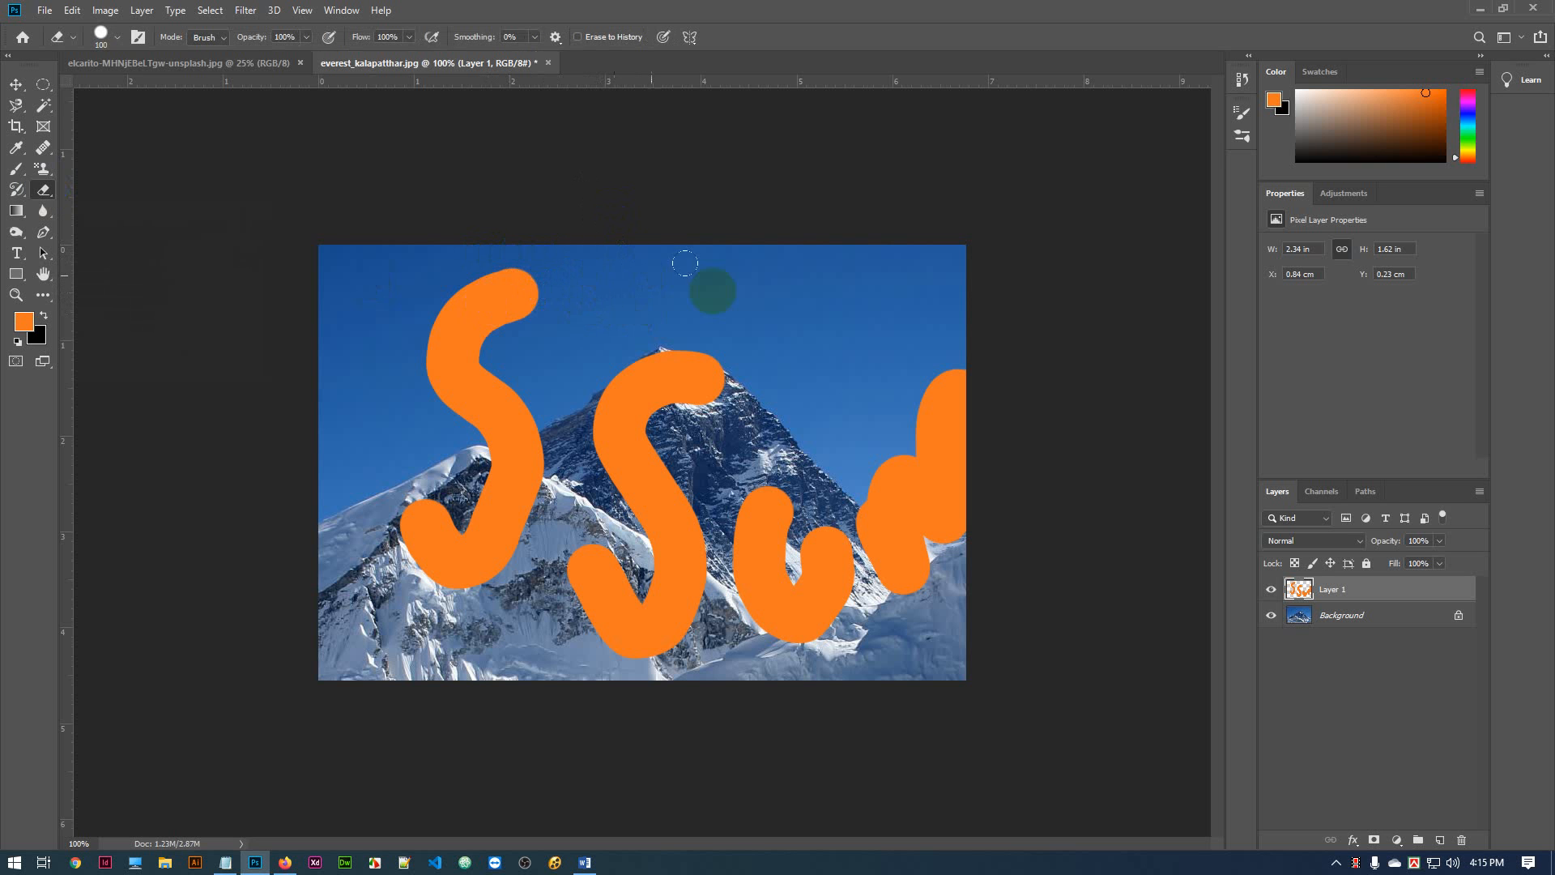
pyautogui.moveTo(391, 262)
pyautogui.mouseDown()
pyautogui.moveTo(621, 215)
pyautogui.moveTo(343, 292)
pyautogui.moveTo(372, 304)
pyautogui.moveTo(459, 280)
pyautogui.moveTo(406, 314)
pyautogui.moveTo(470, 315)
pyautogui.moveTo(509, 291)
pyautogui.moveTo(414, 342)
pyautogui.moveTo(472, 410)
pyautogui.moveTo(478, 386)
pyautogui.moveTo(451, 386)
pyautogui.moveTo(542, 491)
pyautogui.moveTo(456, 524)
pyautogui.mouseUp()
pyautogui.moveTo(777, 318)
pyautogui.mouseDown()
pyautogui.moveTo(426, 385)
pyautogui.moveTo(849, 307)
pyautogui.moveTo(491, 420)
pyautogui.moveTo(775, 365)
pyautogui.moveTo(530, 476)
pyautogui.moveTo(700, 443)
pyautogui.moveTo(643, 550)
pyautogui.moveTo(704, 534)
pyautogui.moveTo(760, 560)
pyautogui.moveTo(587, 577)
pyautogui.moveTo(918, 485)
pyautogui.moveTo(668, 742)
pyautogui.moveTo(951, 465)
pyautogui.moveTo(937, 329)
pyautogui.moveTo(930, 492)
pyautogui.mouseUp()
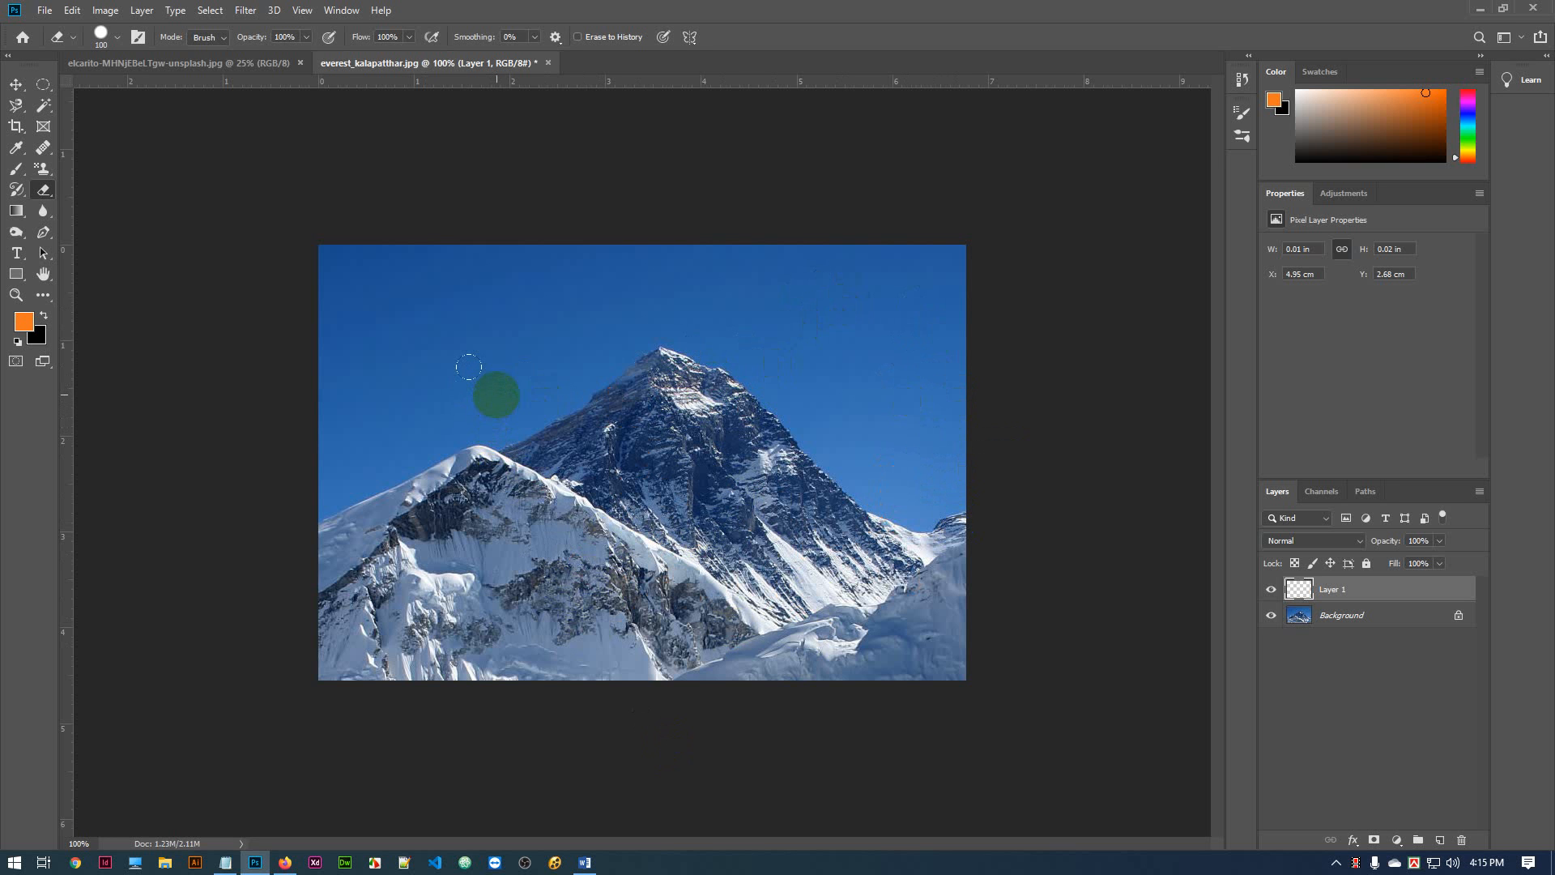
# Fill a tall elliptical selection about 1.8 in wide with orange on Layer 1, deselect it and move the ellipse toward the photo's centre
pyautogui.click(43, 84)
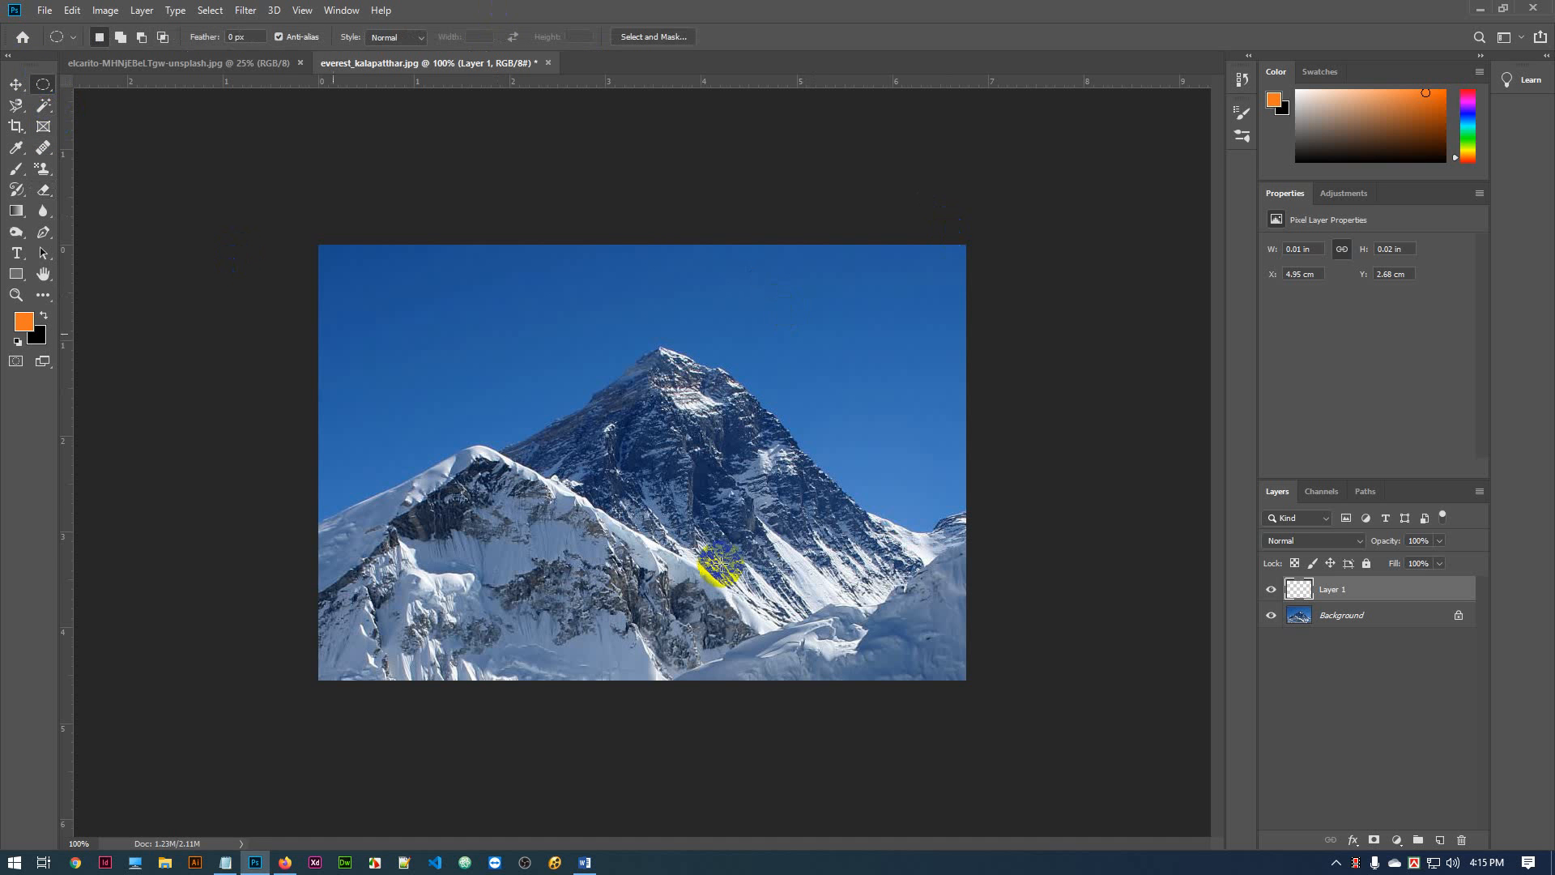
pyautogui.moveTo(414, 339); pyautogui.dragTo(669, 655)
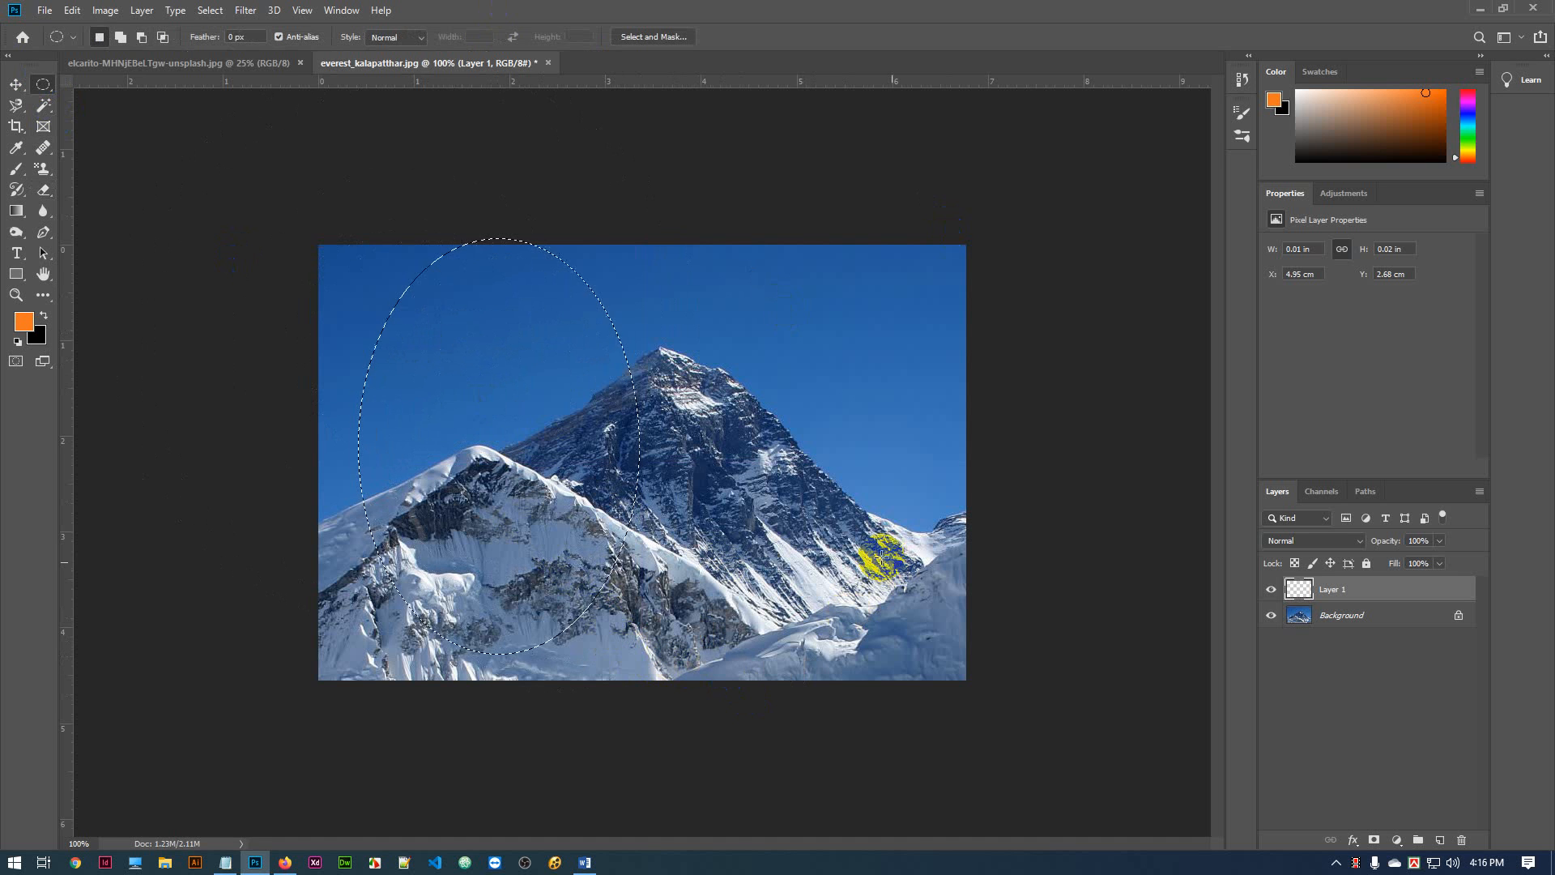
pyautogui.hotkey('alt', 'BackSpace')
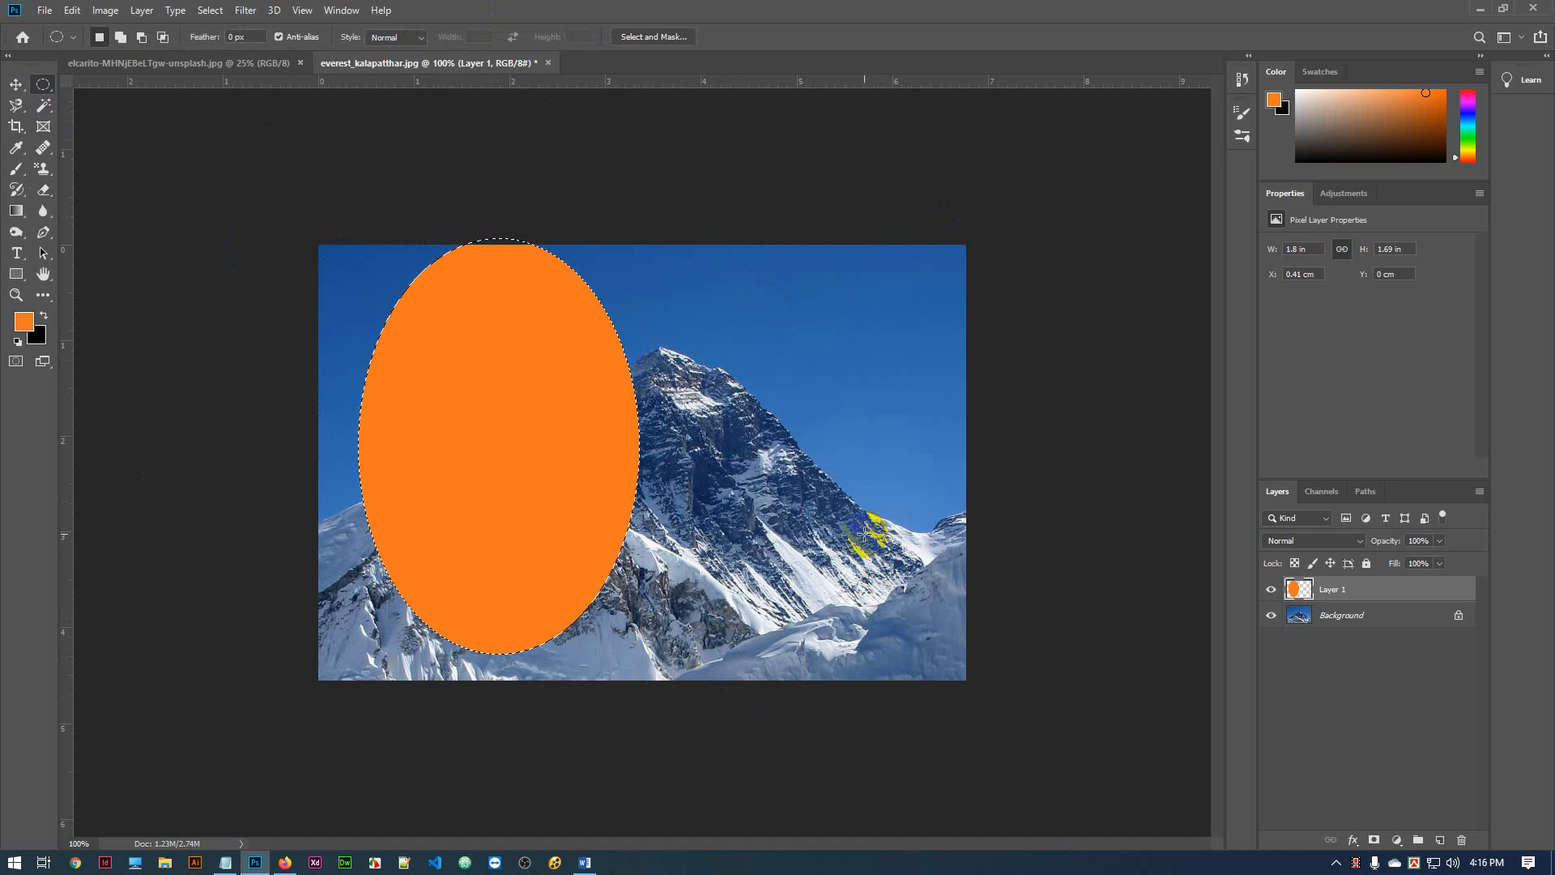
pyautogui.click(866, 536)
pyautogui.click(16, 84)
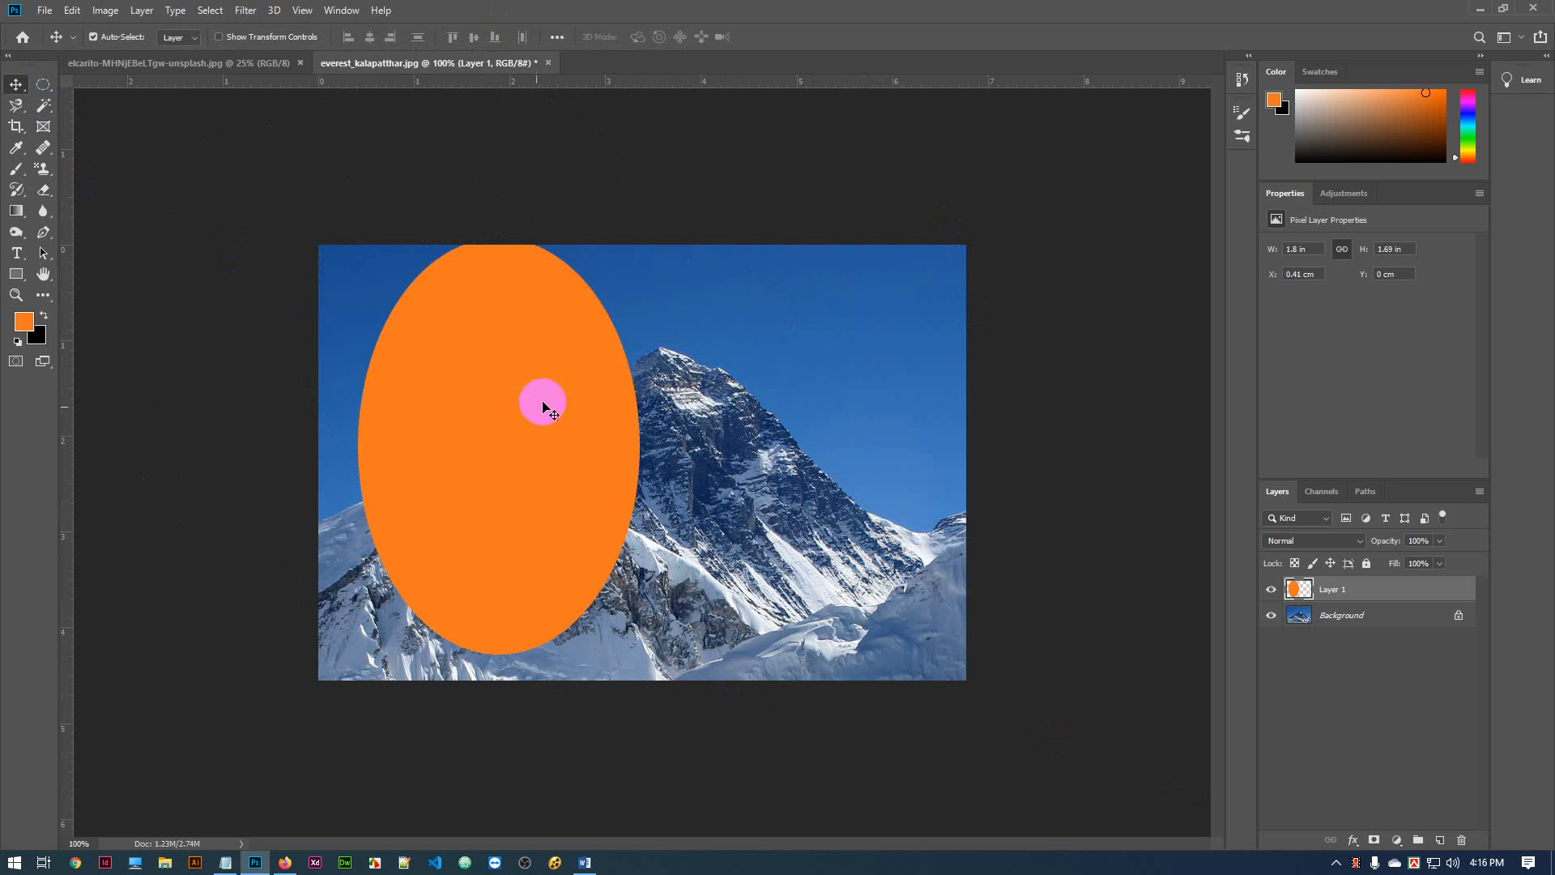
pyautogui.moveTo(545, 406); pyautogui.dragTo(670, 452)
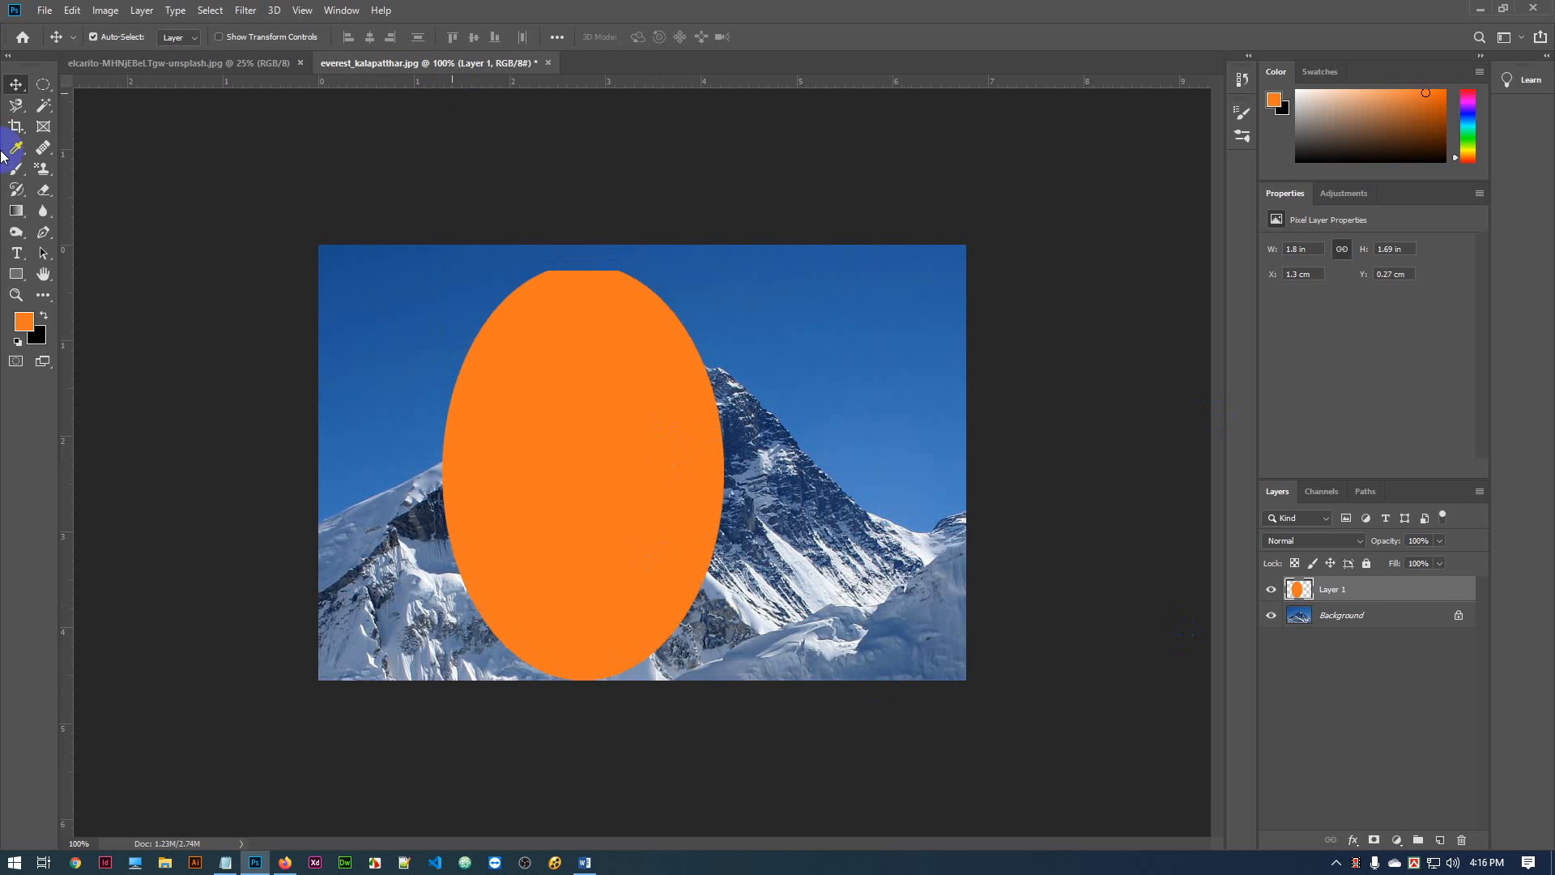
# Erase the upper part of the orange ellipse along a slanted edge, using the Hard Round eraser preset
pyautogui.click(45, 192)
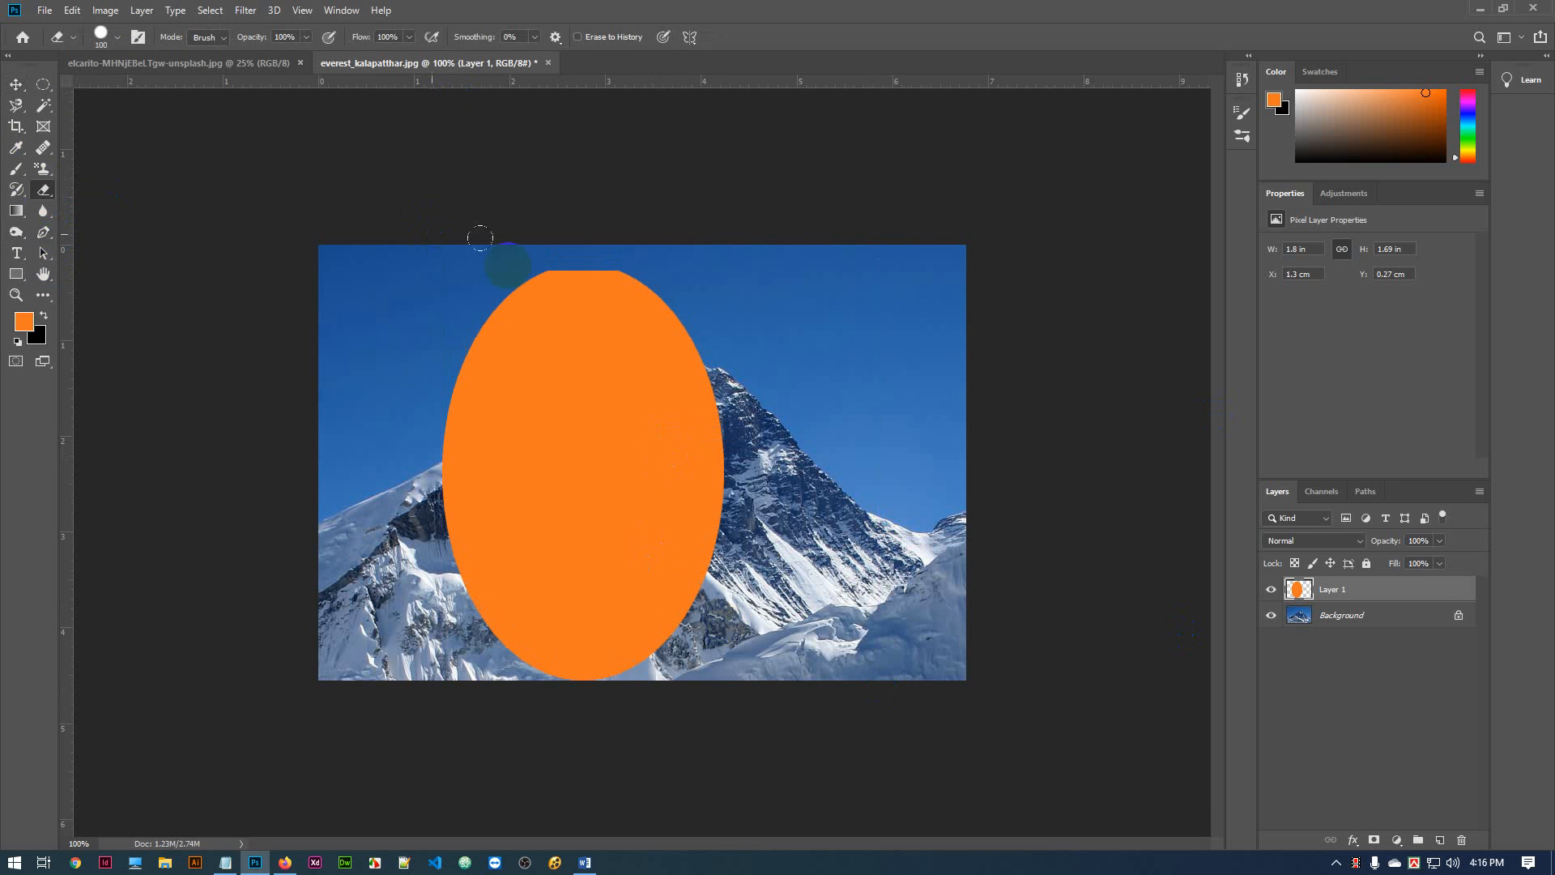
pyautogui.moveTo(486, 248)
pyautogui.mouseDown()
pyautogui.moveTo(572, 229)
pyautogui.moveTo(489, 243)
pyautogui.moveTo(231, 132)
pyautogui.mouseUp()
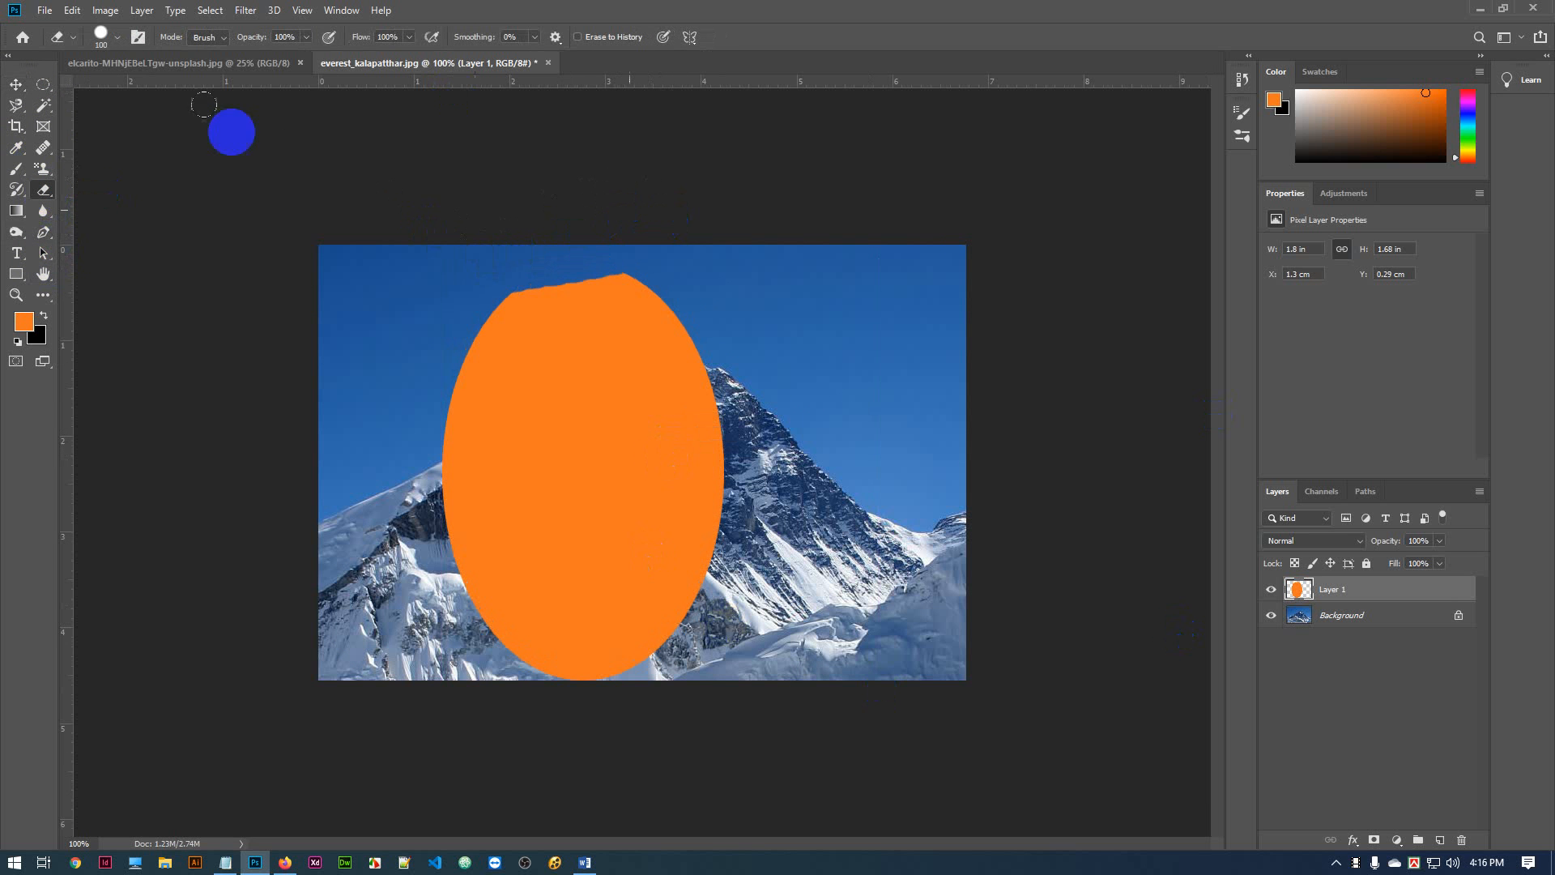
pyautogui.click(108, 40)
pyautogui.scroll(1, 155, 214)
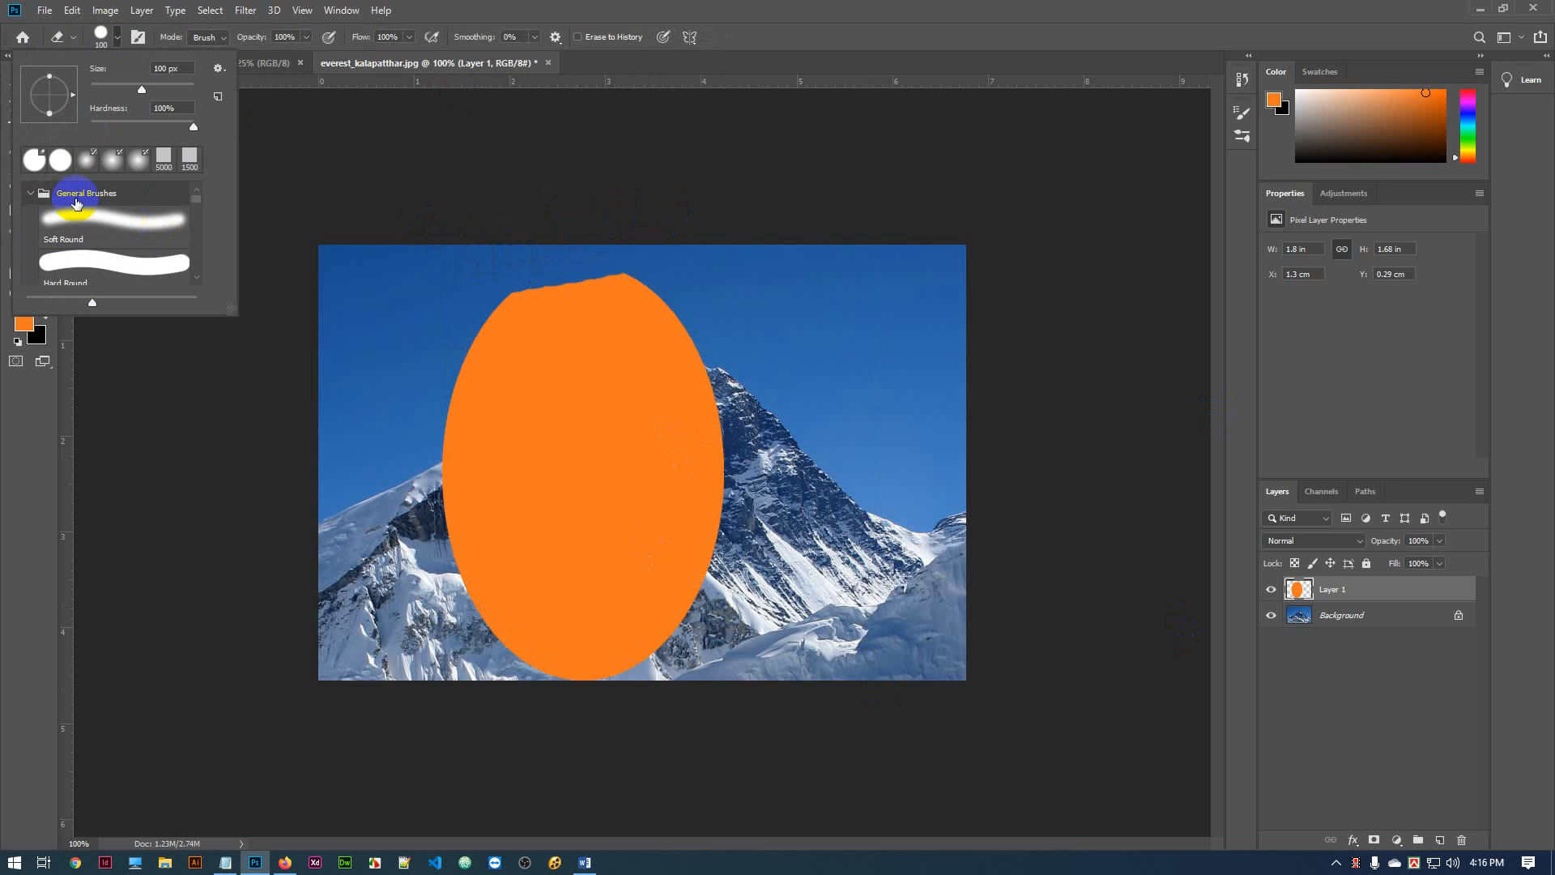
pyautogui.click(29, 194)
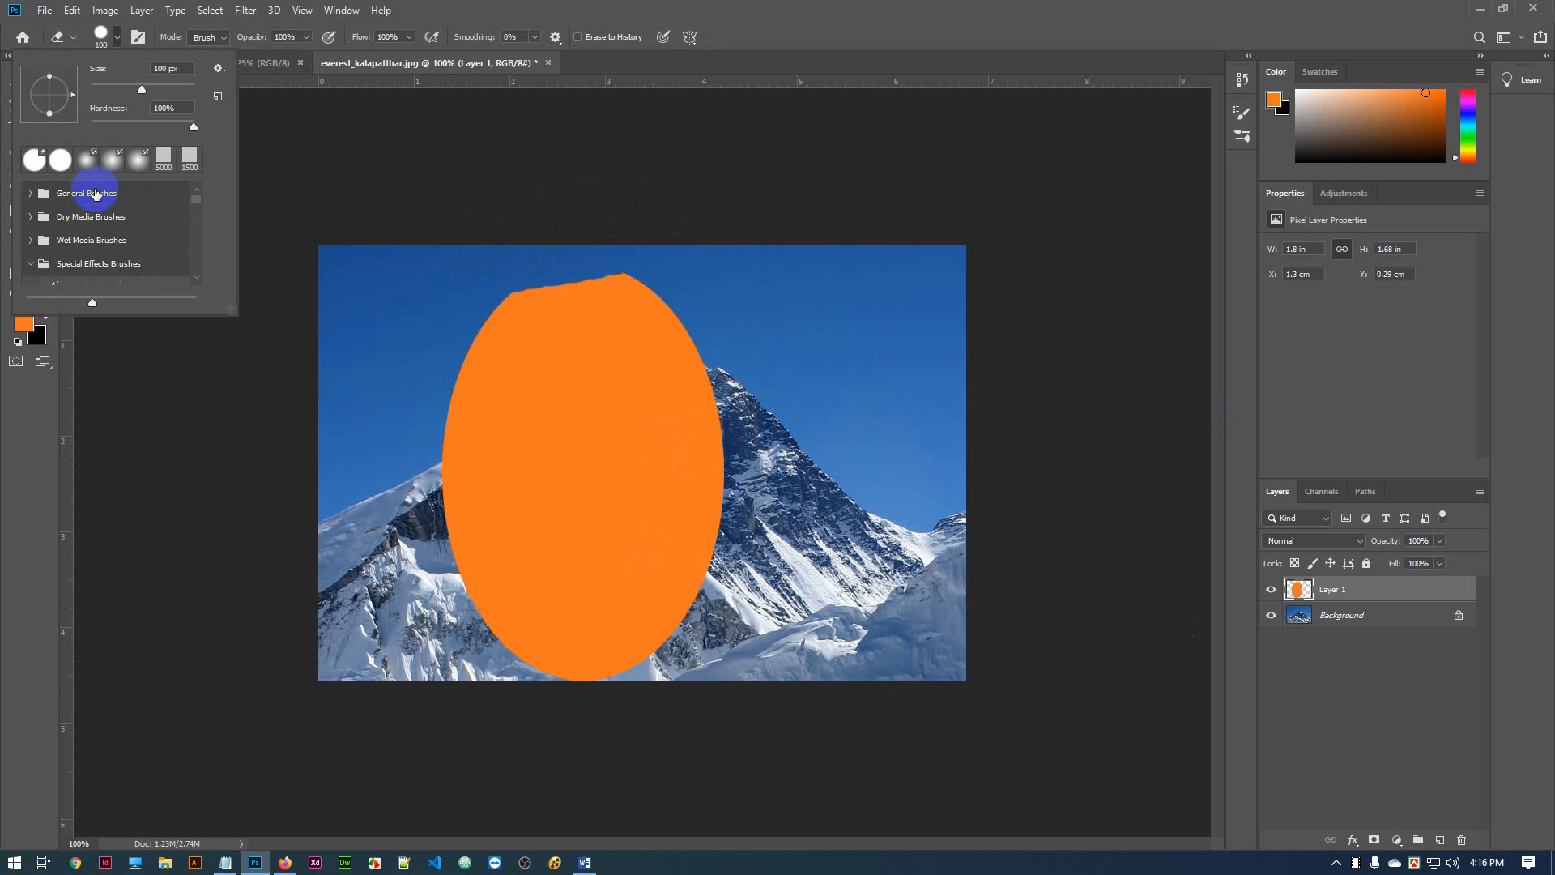
pyautogui.click(25, 192)
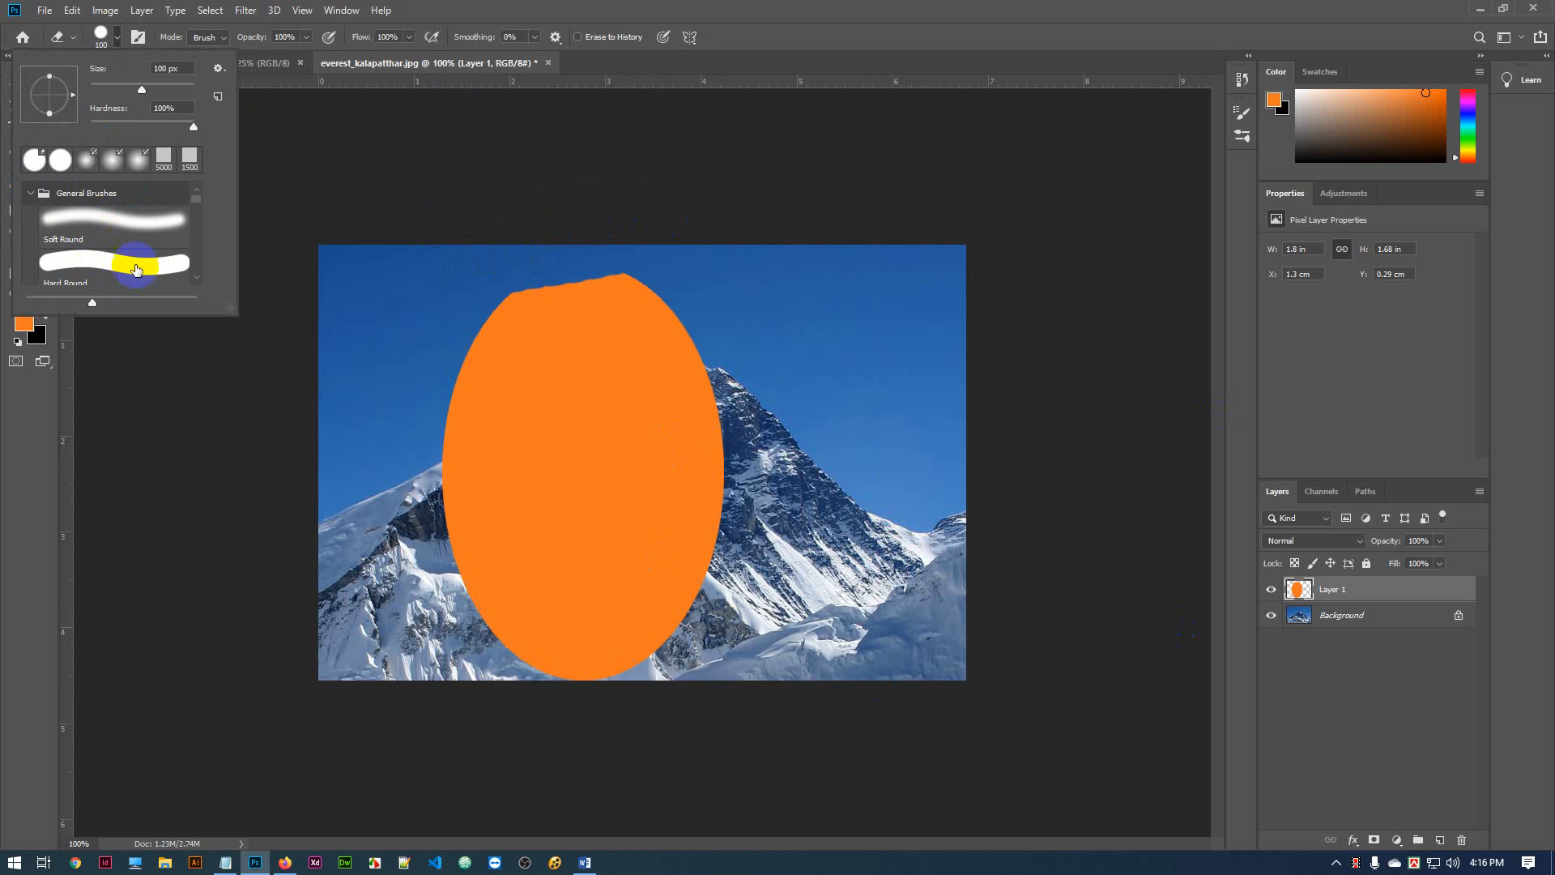
pyautogui.click(114, 263)
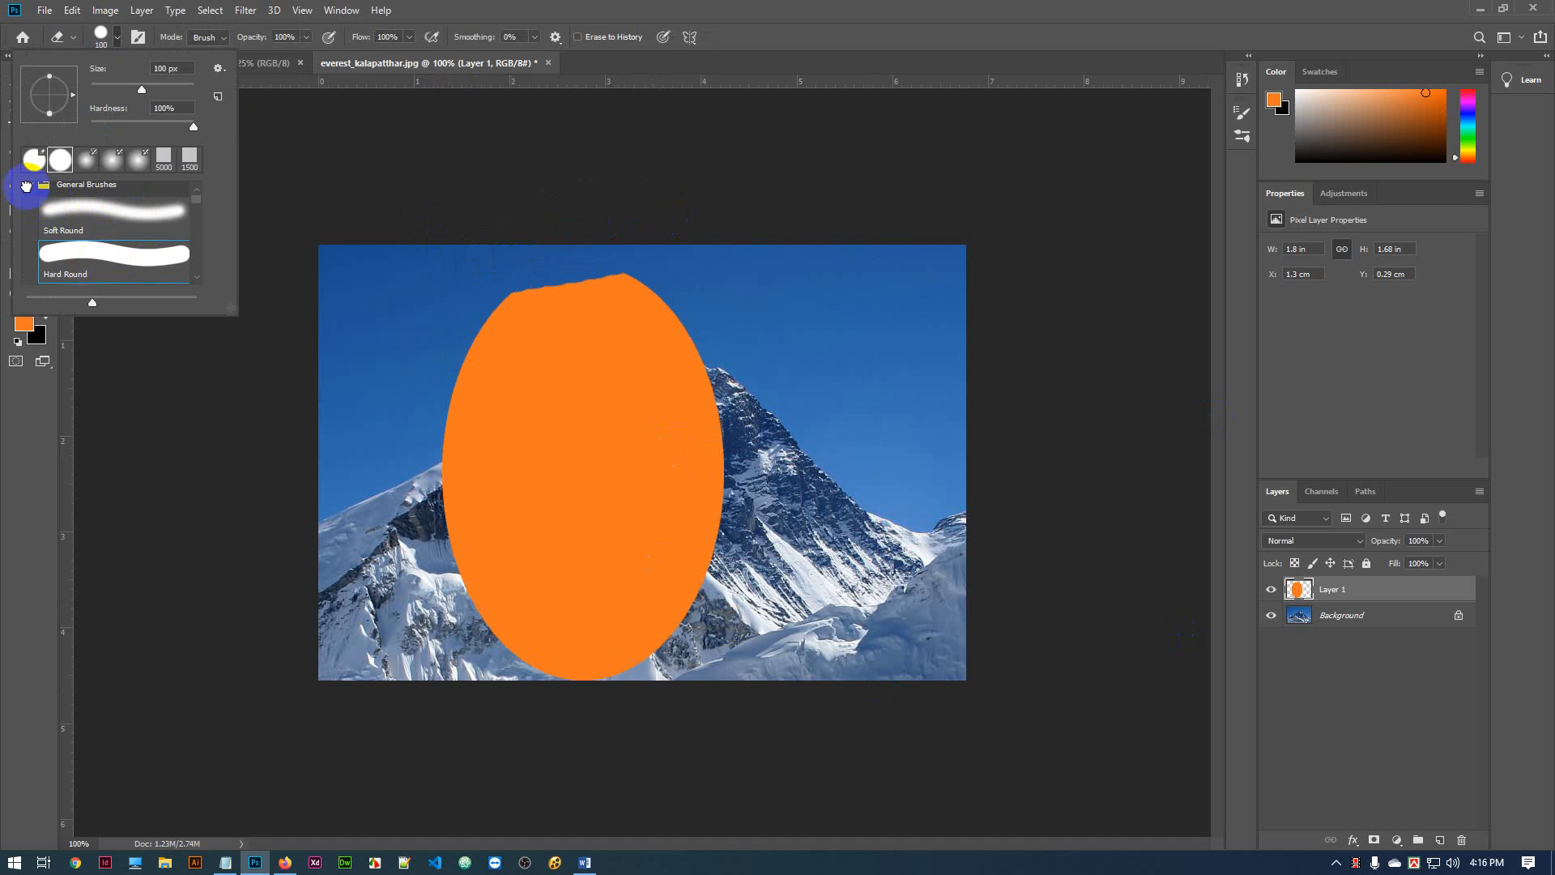
pyautogui.click(27, 186)
pyautogui.moveTo(605, 241)
pyautogui.mouseDown()
pyautogui.moveTo(796, 216)
pyautogui.moveTo(819, 229)
pyautogui.moveTo(455, 288)
pyautogui.moveTo(355, 335)
pyautogui.moveTo(496, 316)
pyautogui.moveTo(378, 437)
pyautogui.moveTo(419, 430)
pyautogui.moveTo(632, 284)
pyautogui.moveTo(486, 354)
pyautogui.moveTo(479, 380)
pyautogui.mouseUp()
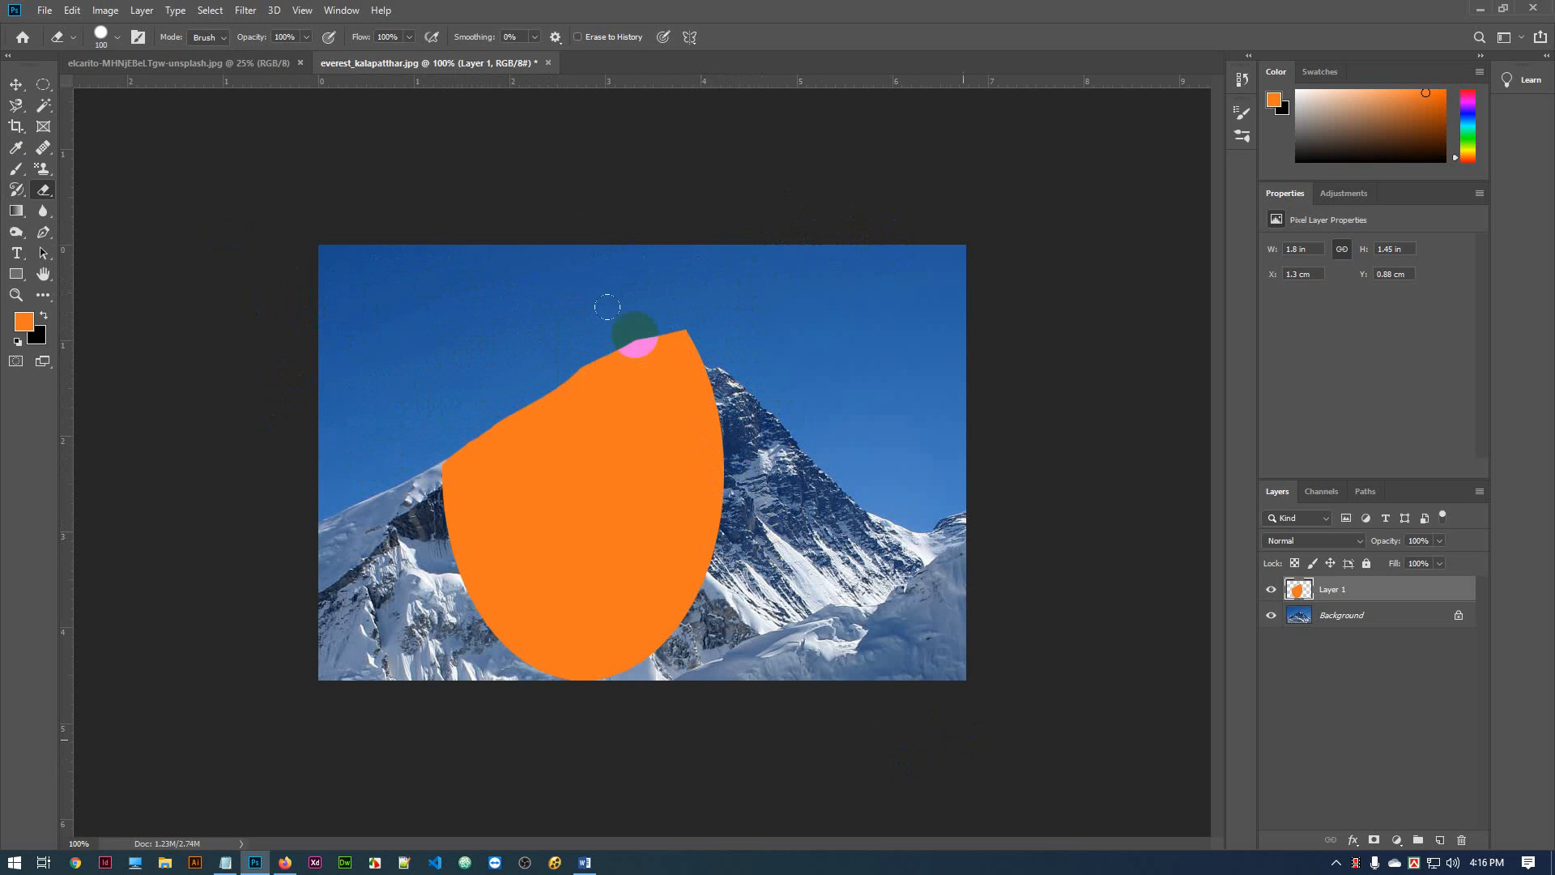
# Set the eraser brush hardness to 0%
pyautogui.click(103, 35)
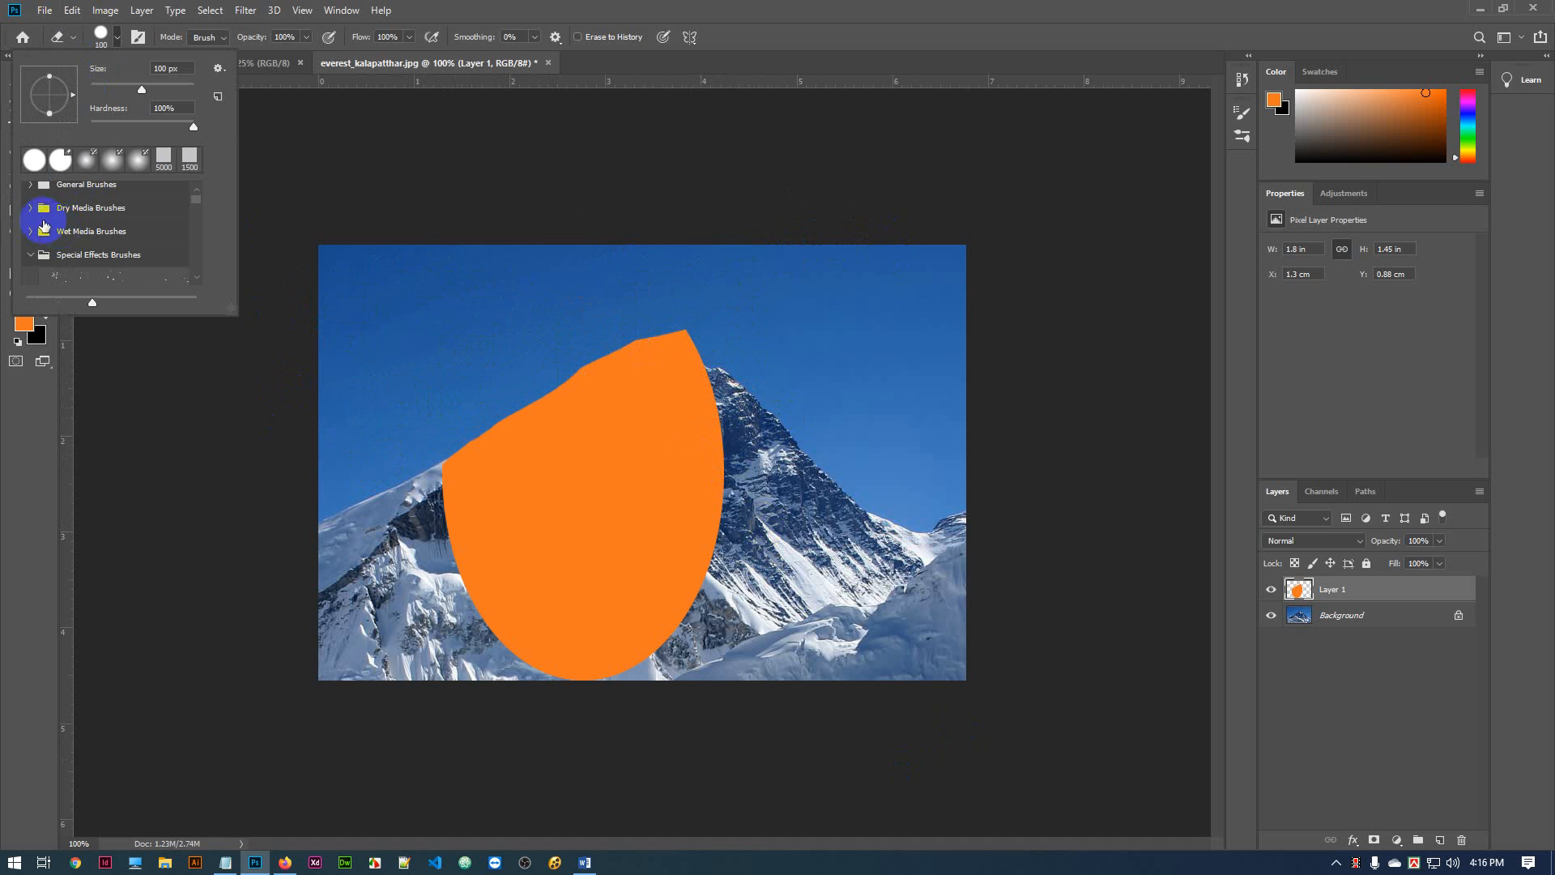
pyautogui.click(30, 190)
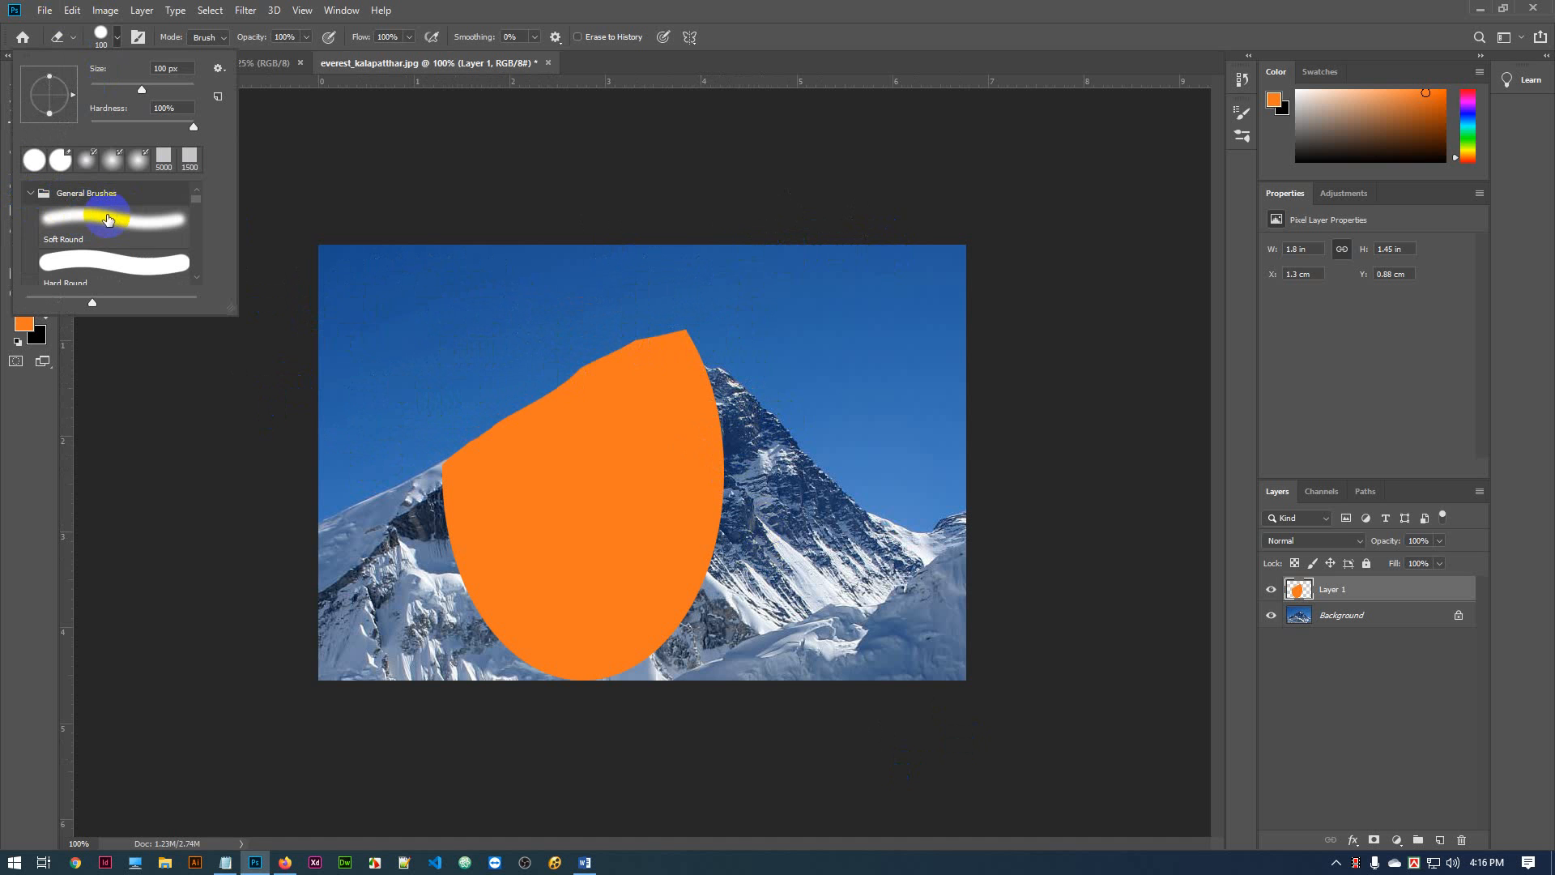
pyautogui.click(30, 193)
pyautogui.click(119, 387)
pyautogui.rightClick(403, 298)
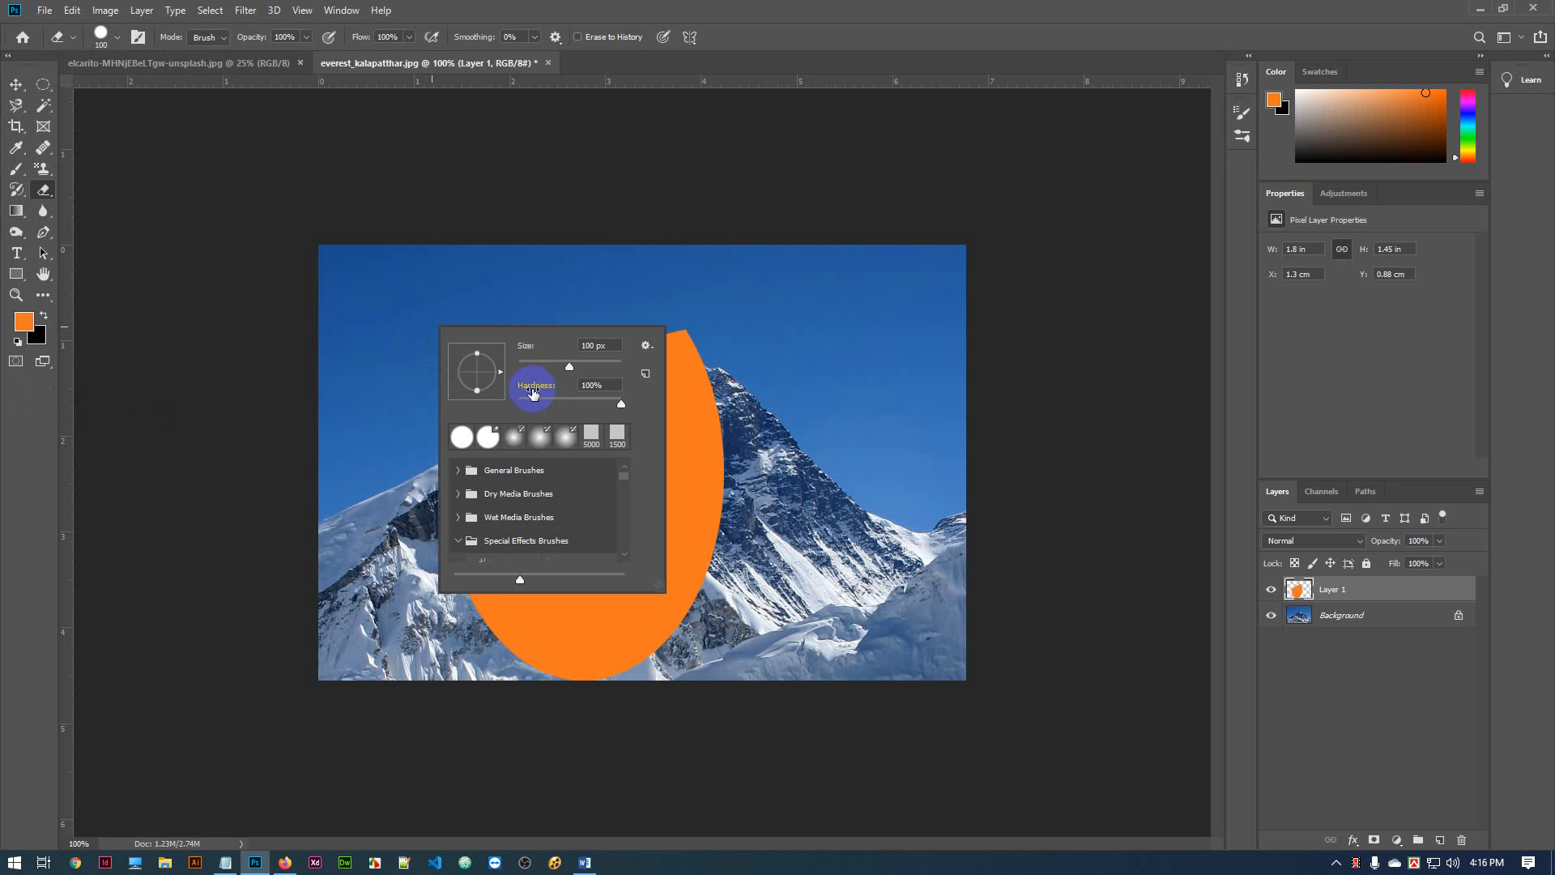
pyautogui.moveTo(607, 411); pyautogui.dragTo(476, 413)
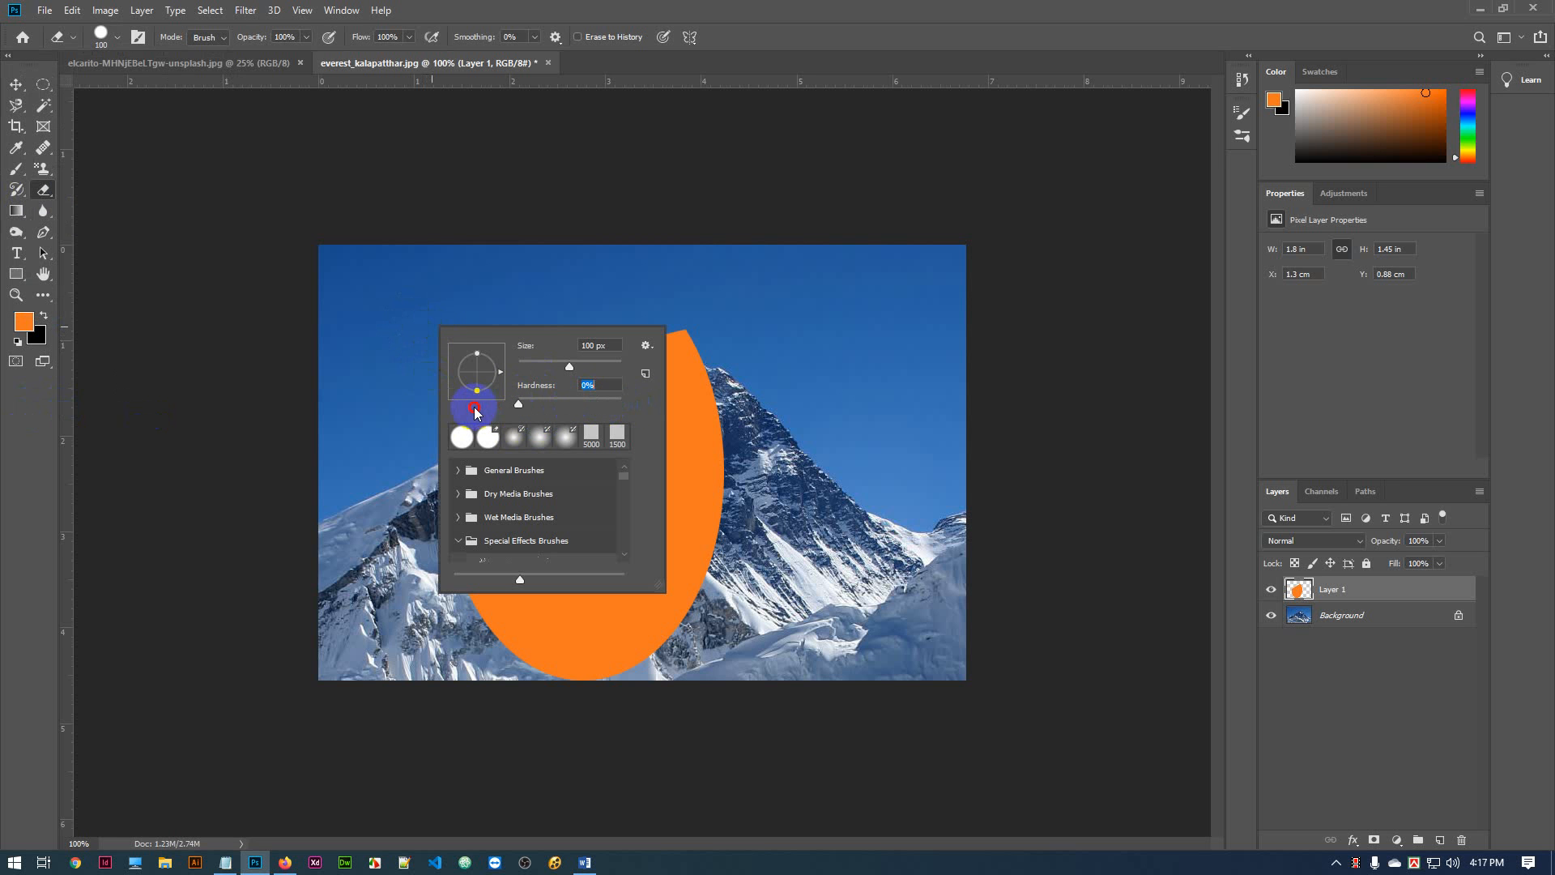
pyautogui.click(388, 306)
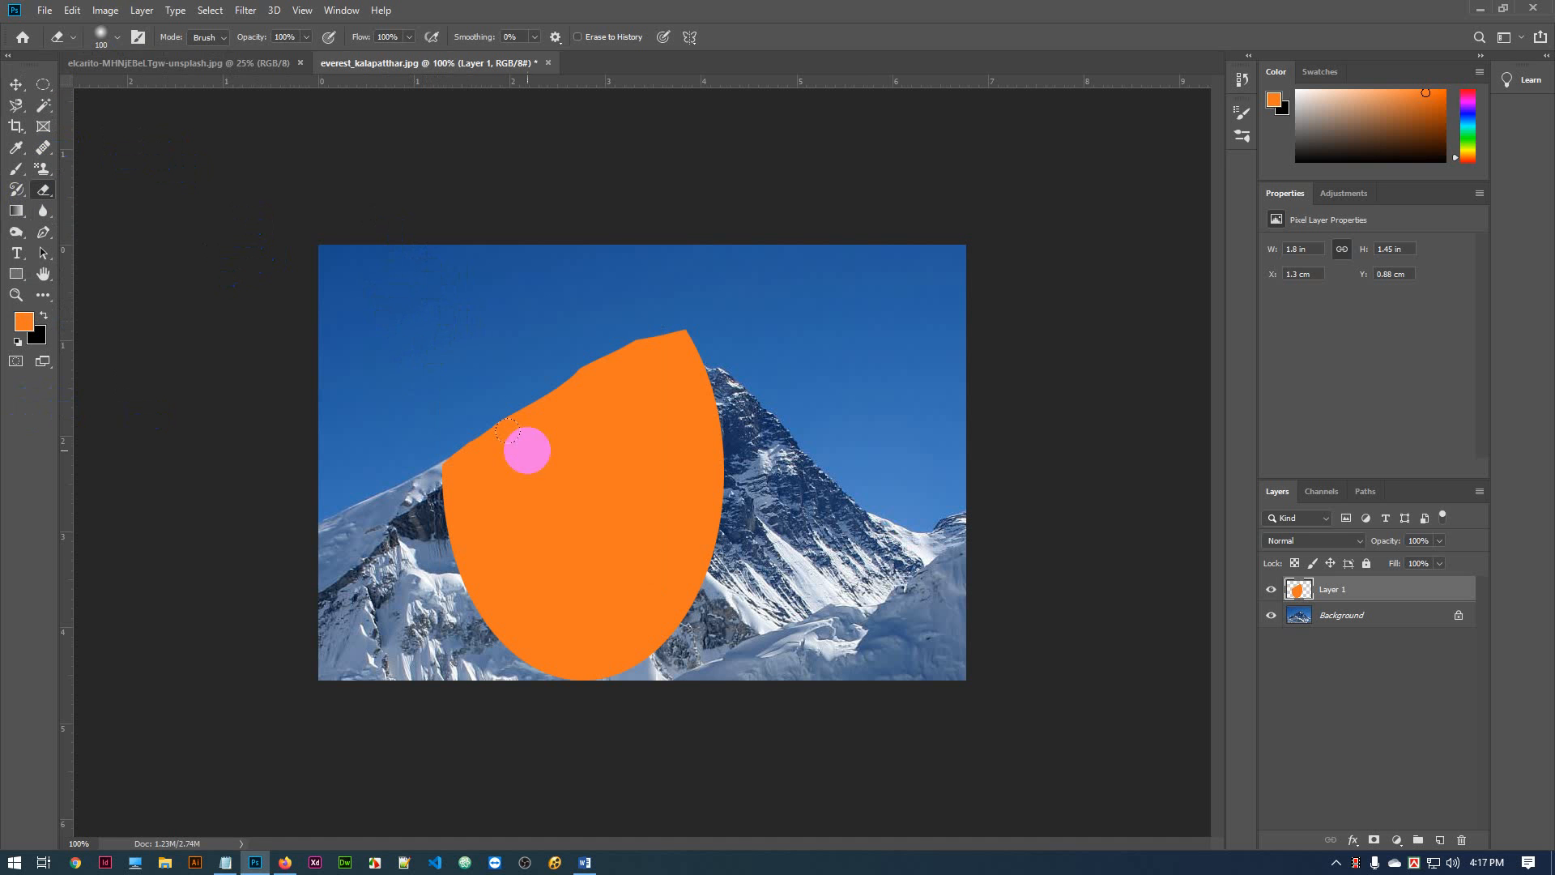
# Erase along the right and lower edges of the orange shape with the soft 100 px eraser
pyautogui.moveTo(733, 342); pyautogui.dragTo(711, 536)
pyautogui.moveTo(770, 389)
pyautogui.mouseDown()
pyautogui.moveTo(733, 608)
pyautogui.moveTo(660, 690)
pyautogui.mouseUp()
pyautogui.moveTo(784, 588); pyautogui.dragTo(514, 711)
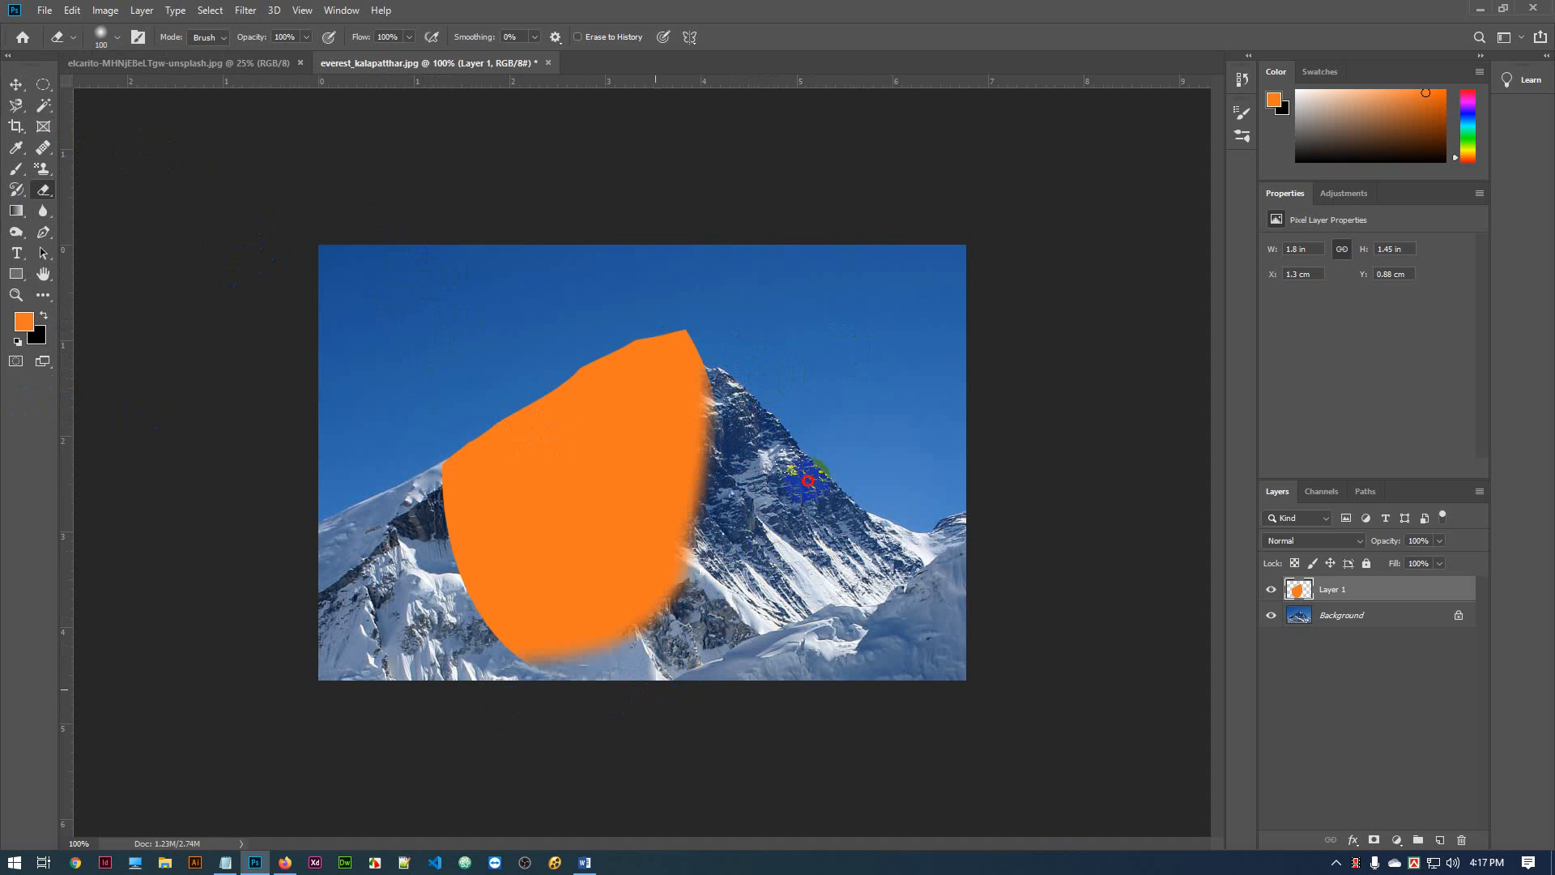
pyautogui.moveTo(810, 418); pyautogui.dragTo(646, 707)
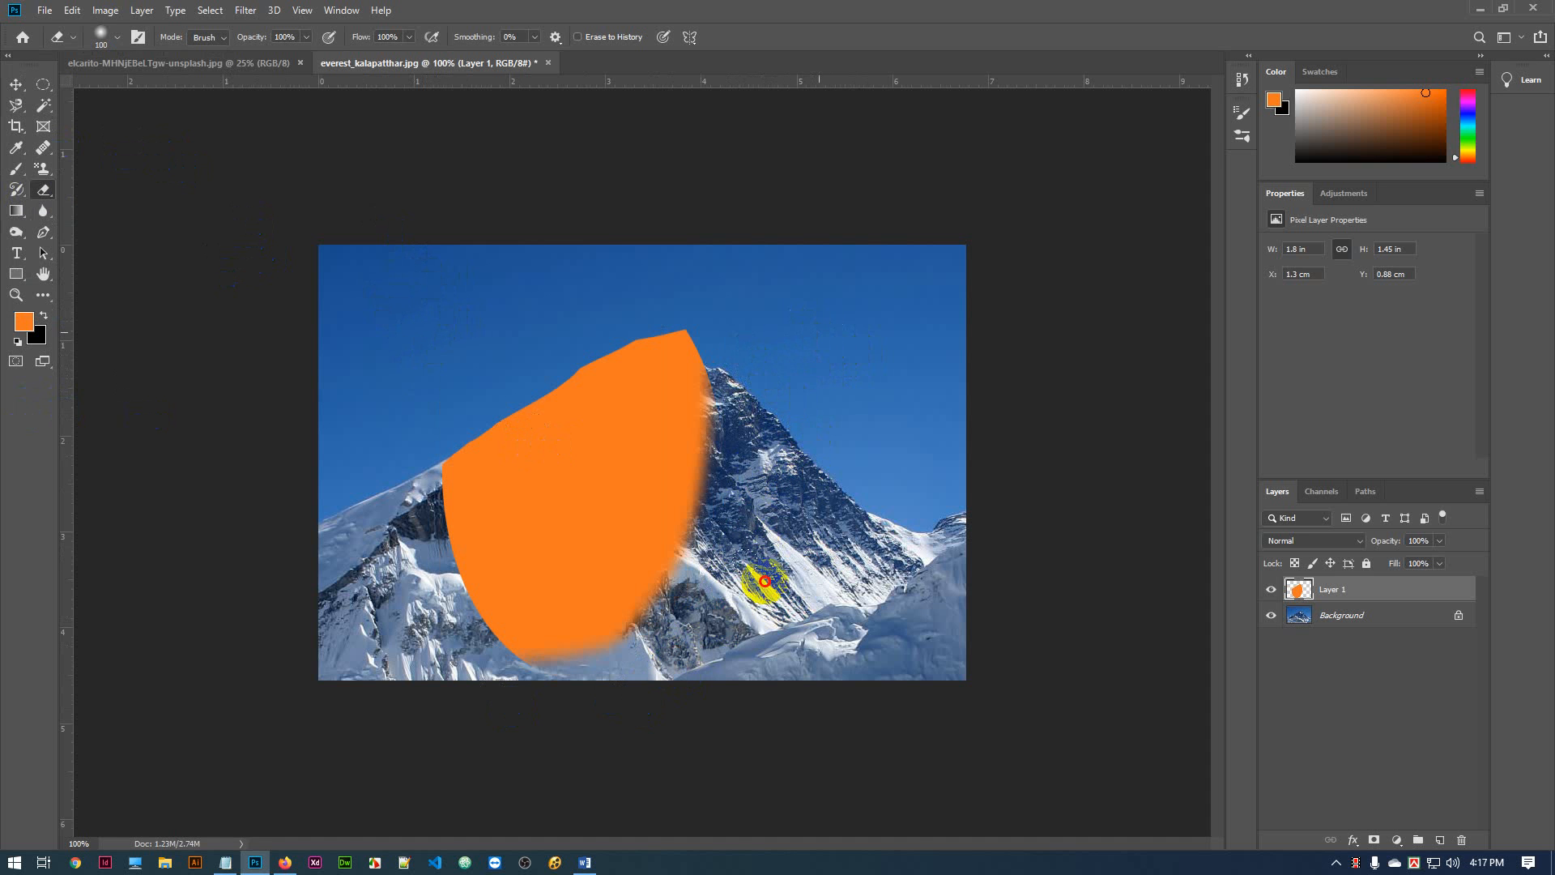
pyautogui.moveTo(750, 361); pyautogui.dragTo(771, 431)
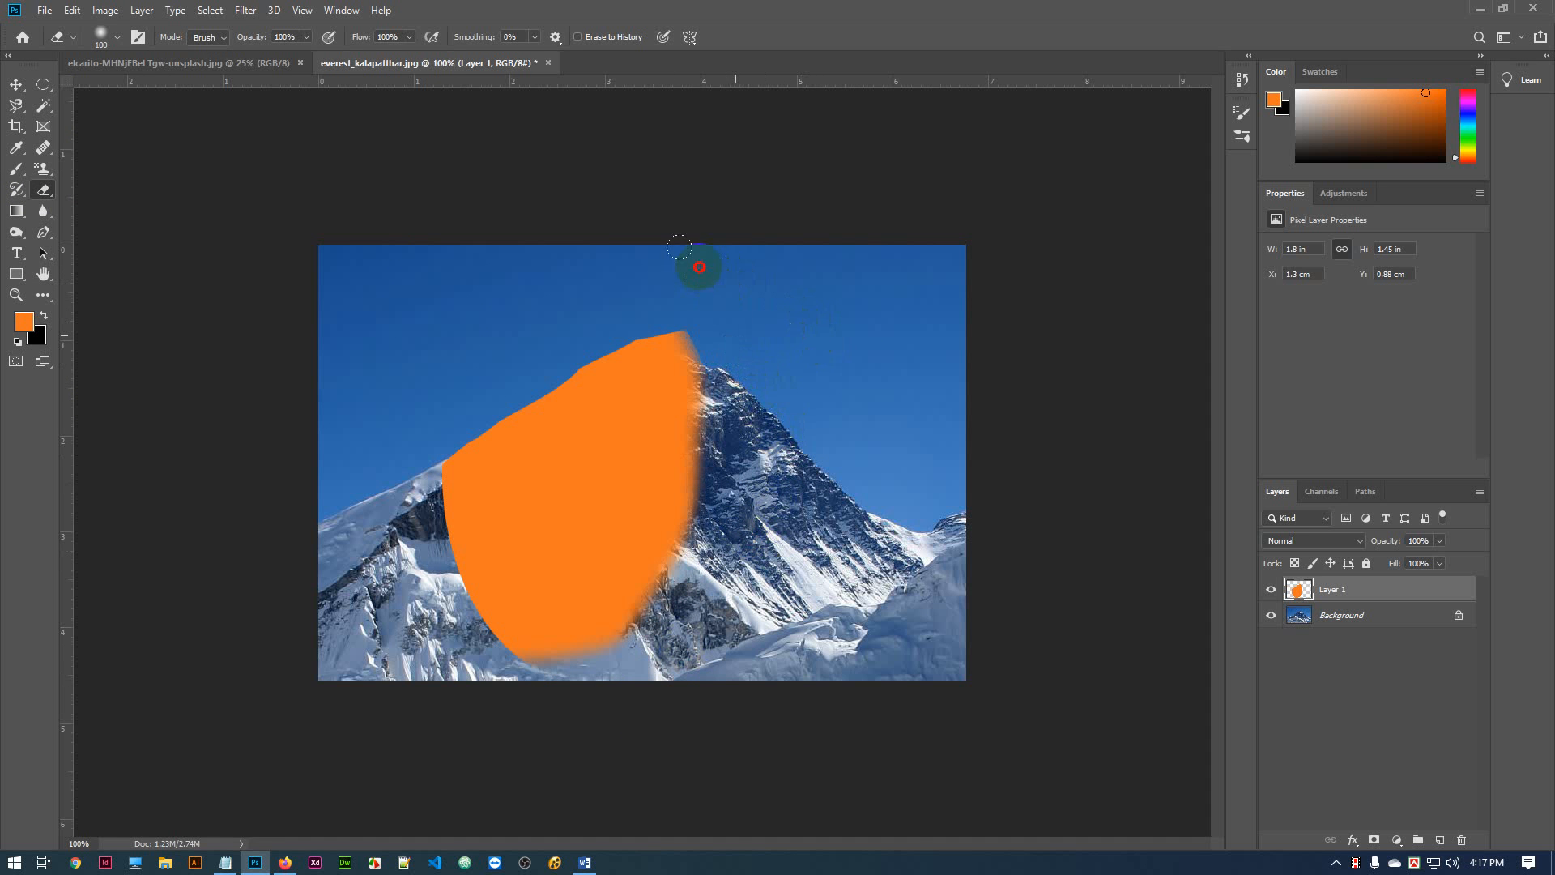
pyautogui.moveTo(726, 331); pyautogui.dragTo(699, 286)
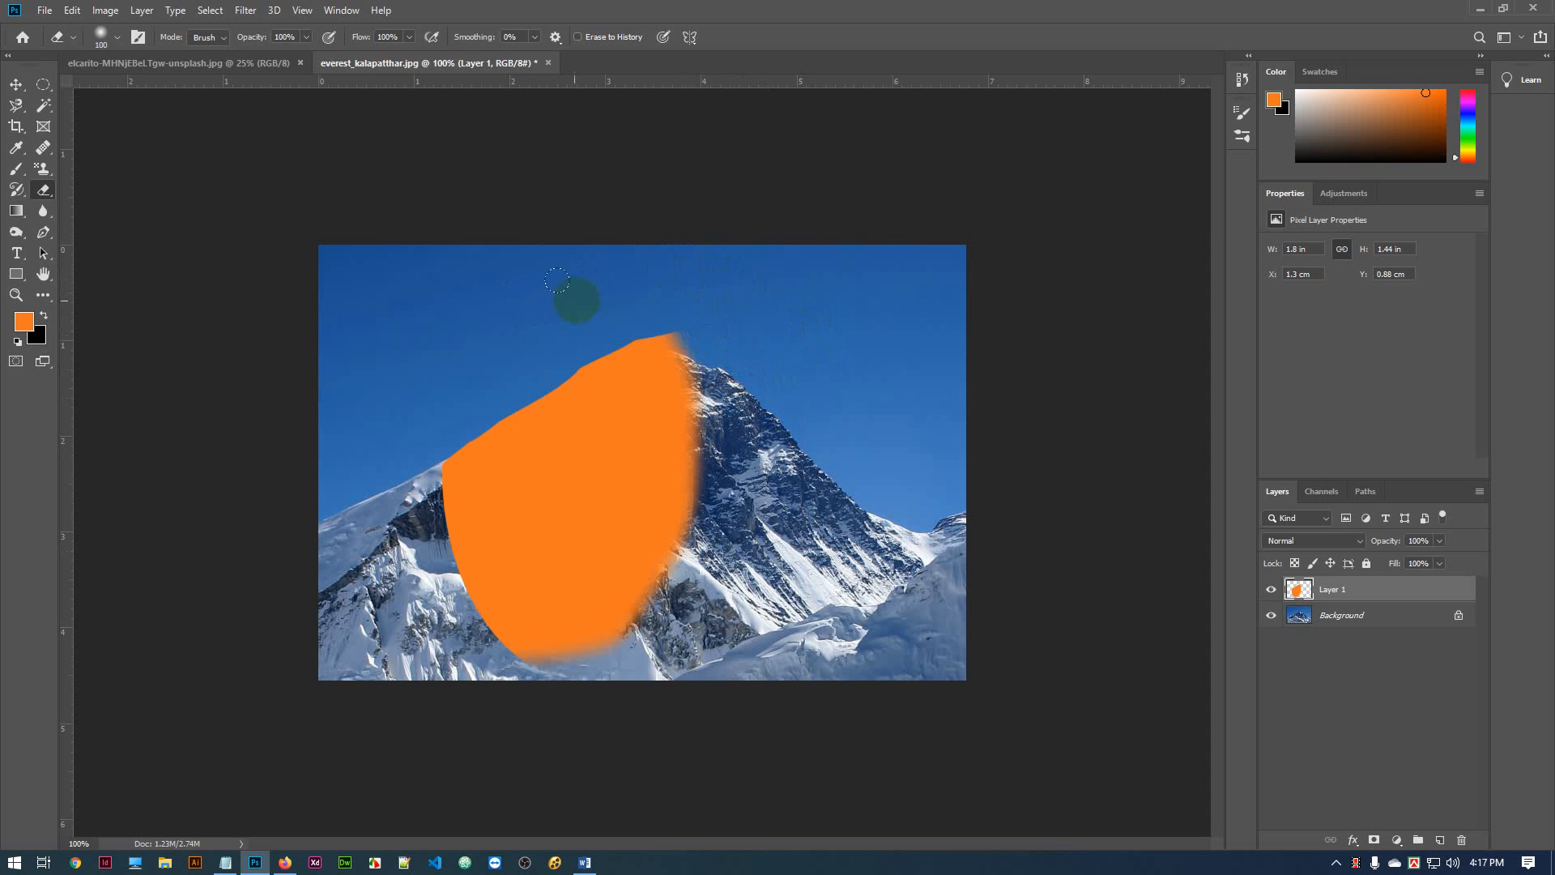
# Erase further into the orange shape's right edge, first at full strength and again with the eraser opacity at 36%
pyautogui.moveTo(741, 388)
pyautogui.mouseDown()
pyautogui.moveTo(684, 600)
pyautogui.moveTo(710, 527)
pyautogui.mouseUp()
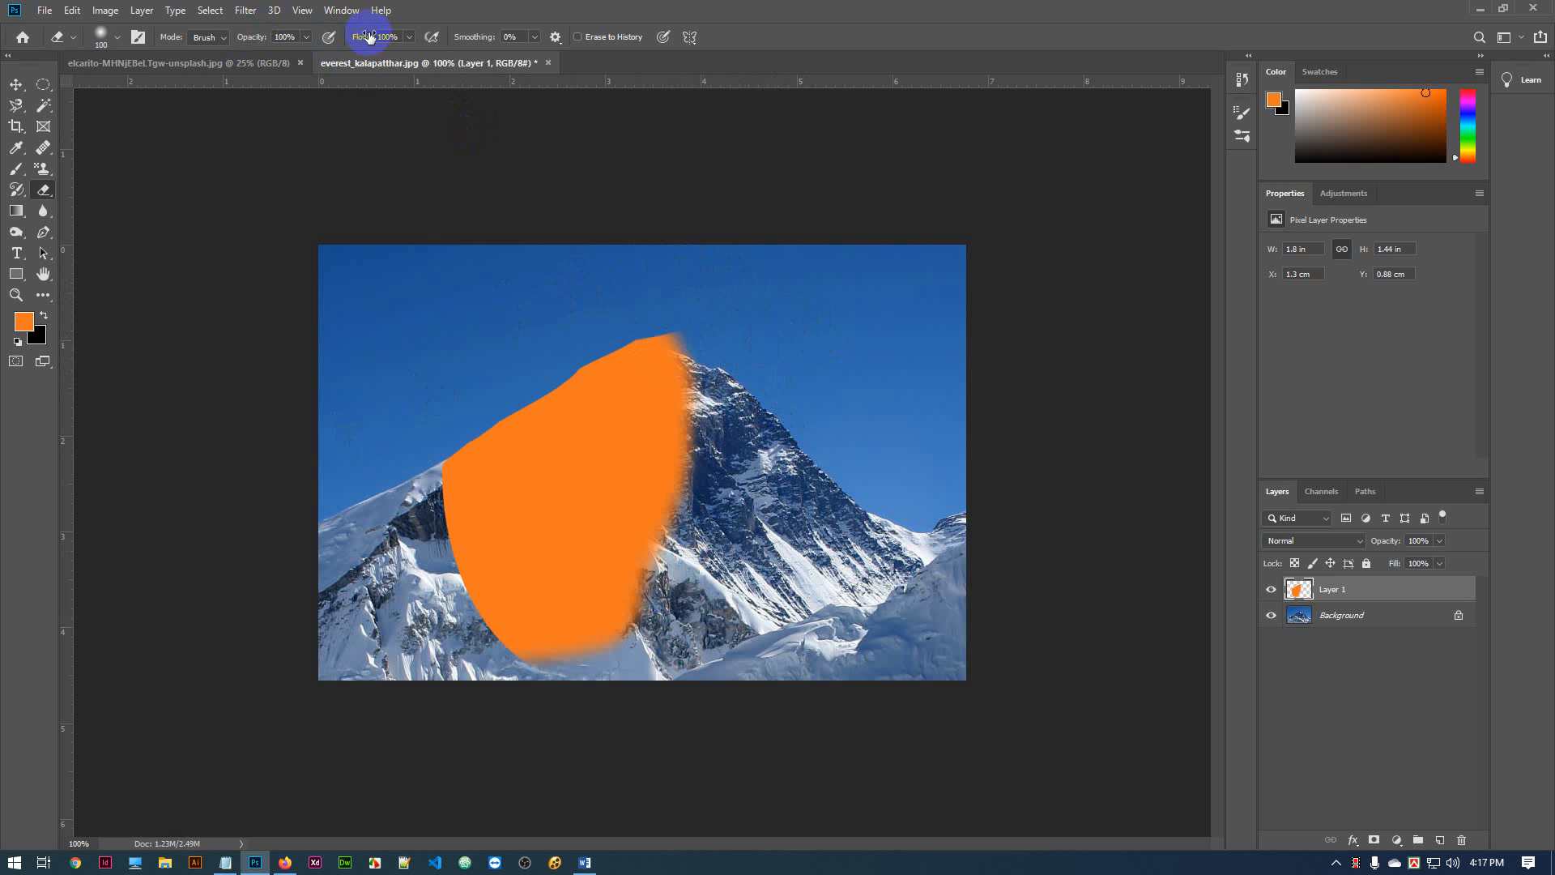
pyautogui.click(306, 37)
pyautogui.moveTo(304, 53); pyautogui.dragTo(289, 63)
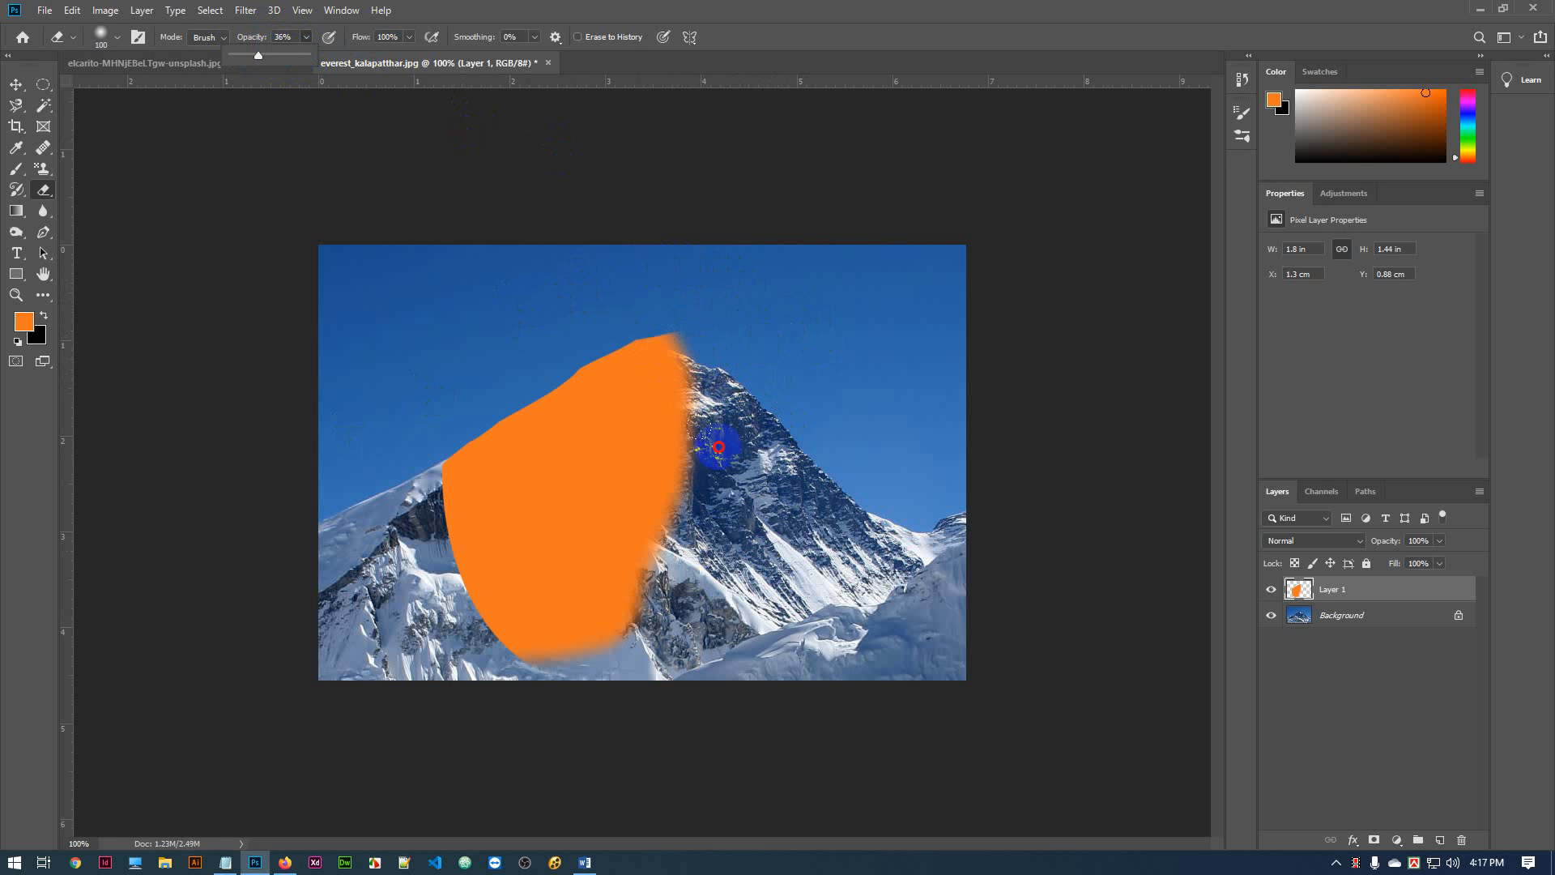
pyautogui.moveTo(719, 447); pyautogui.dragTo(725, 299)
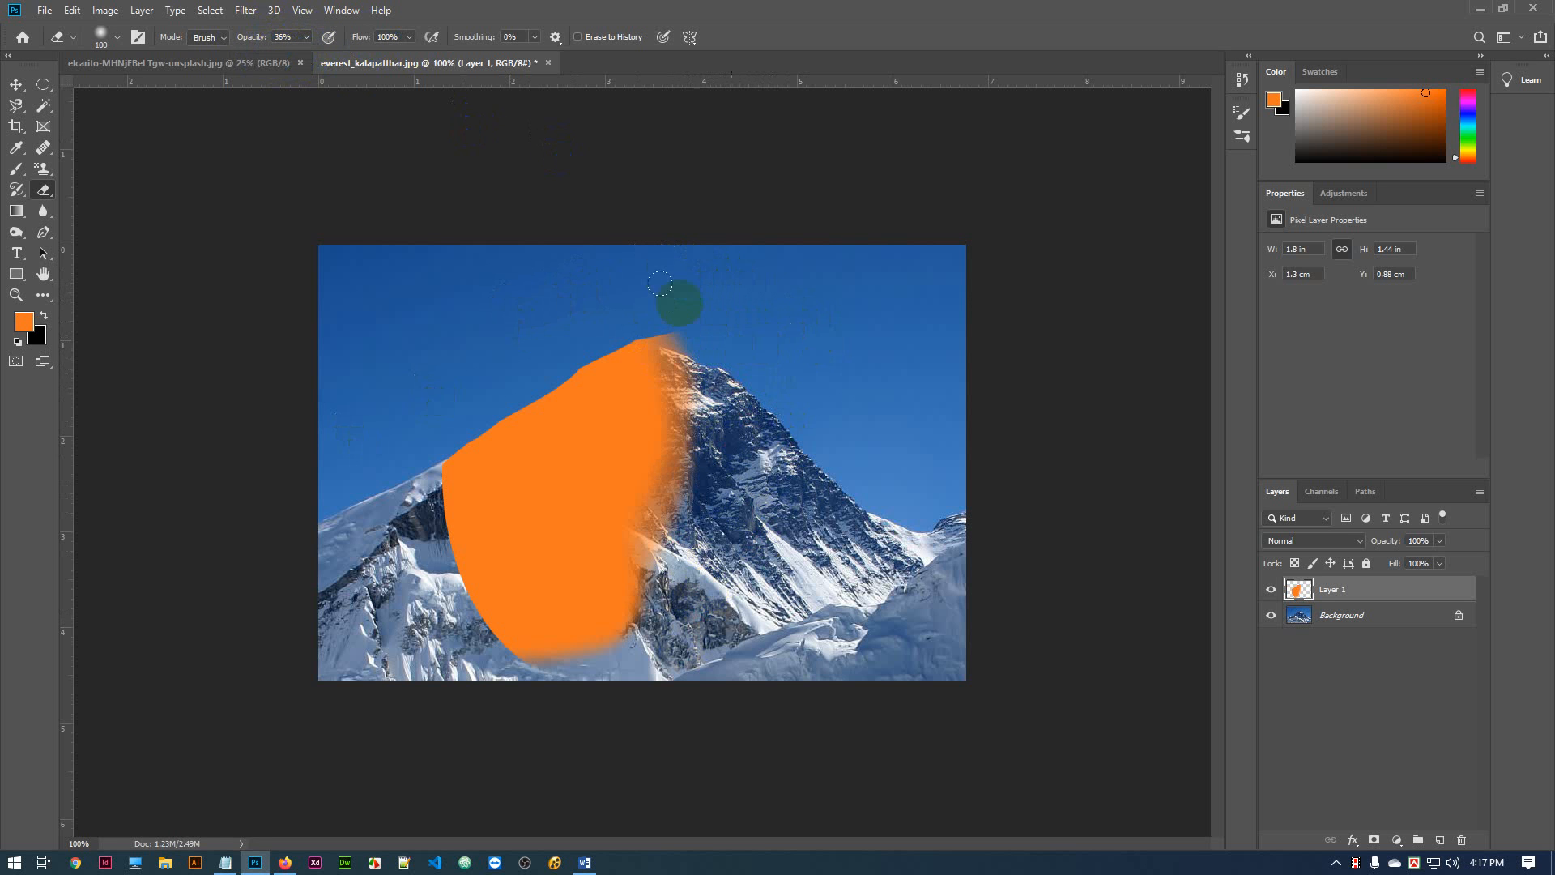
# Set the eraser flow to 46% and partially erase the lower part of the orange shape
pyautogui.click(399, 36)
pyautogui.moveTo(409, 57); pyautogui.dragTo(364, 55)
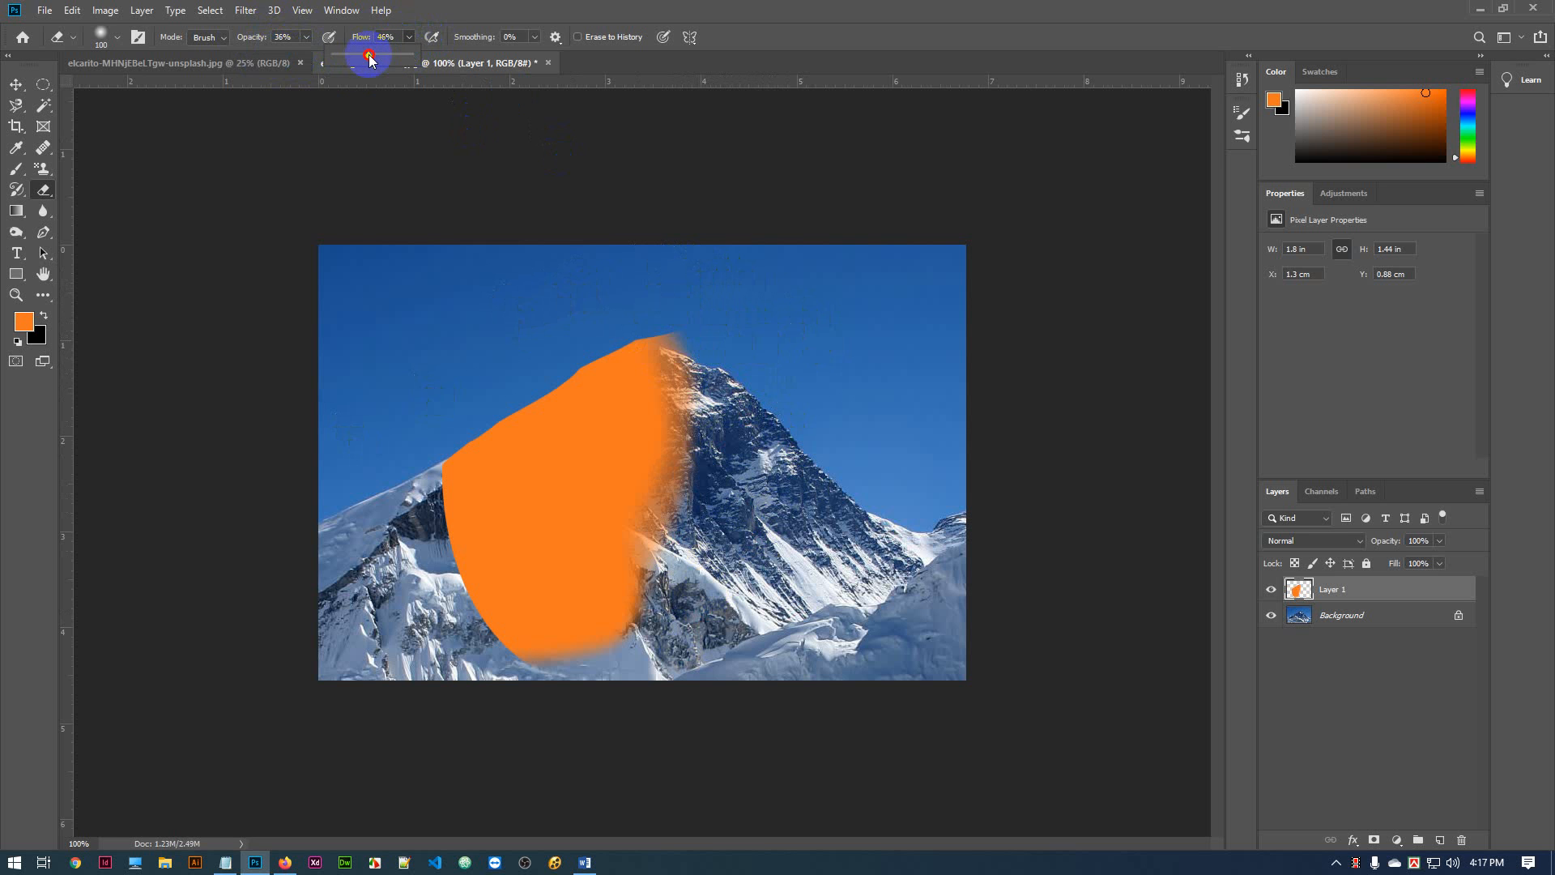
pyautogui.click(556, 225)
pyautogui.moveTo(823, 519)
pyautogui.mouseDown()
pyautogui.moveTo(911, 488)
pyautogui.moveTo(882, 528)
pyautogui.moveTo(481, 677)
pyautogui.moveTo(384, 649)
pyautogui.moveTo(534, 610)
pyautogui.mouseUp()
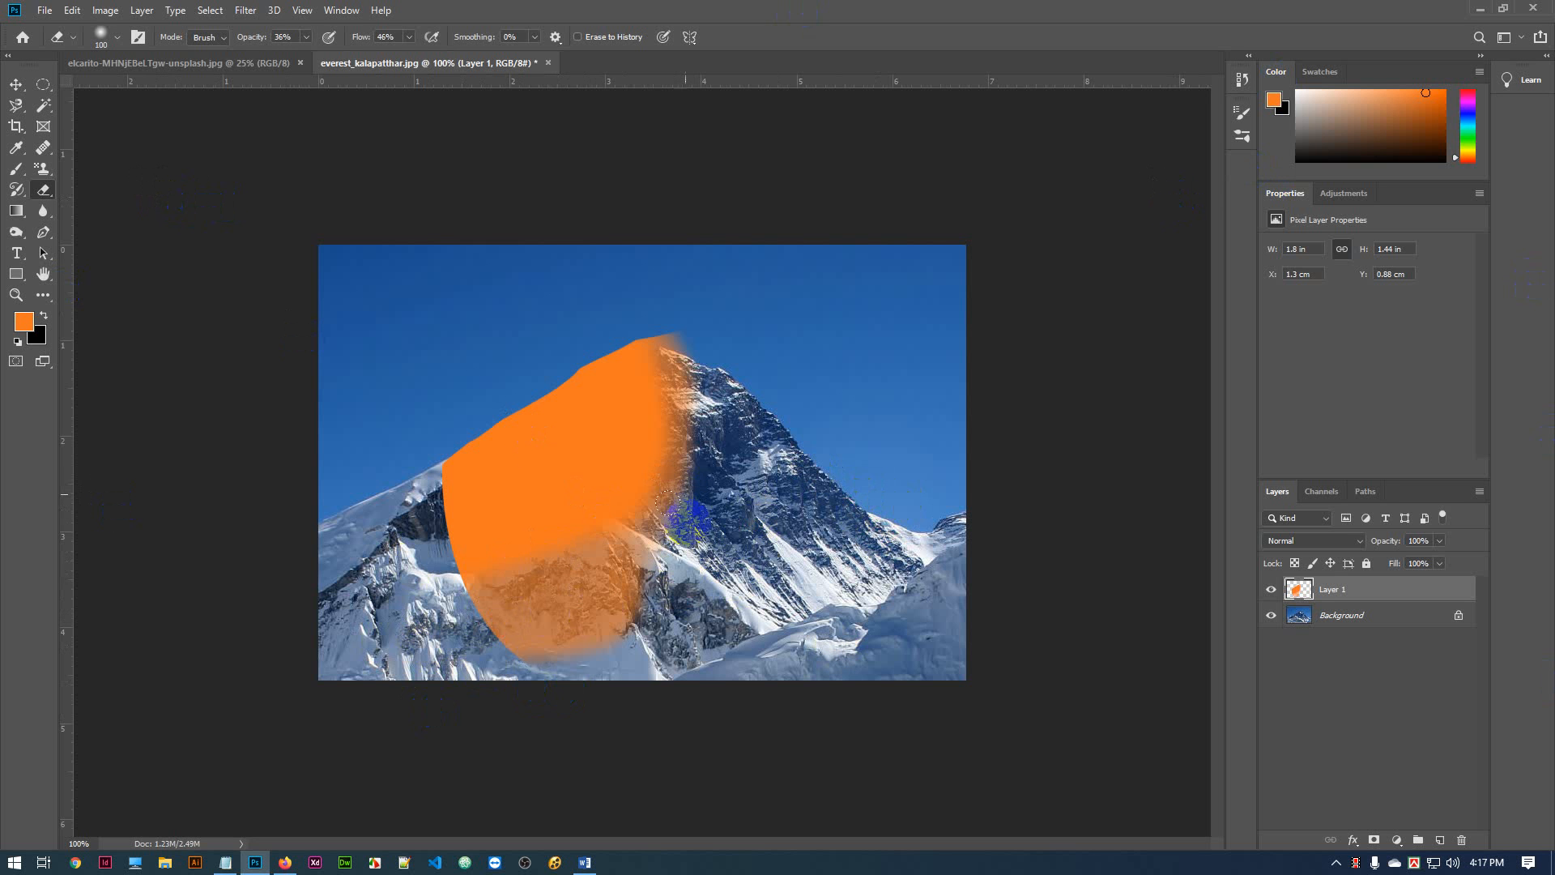
# Restore the eraser's flow and opacity to 100% and erase all the remaining orange paint on Layer 1
pyautogui.click(409, 37)
pyautogui.moveTo(410, 55); pyautogui.dragTo(496, 63)
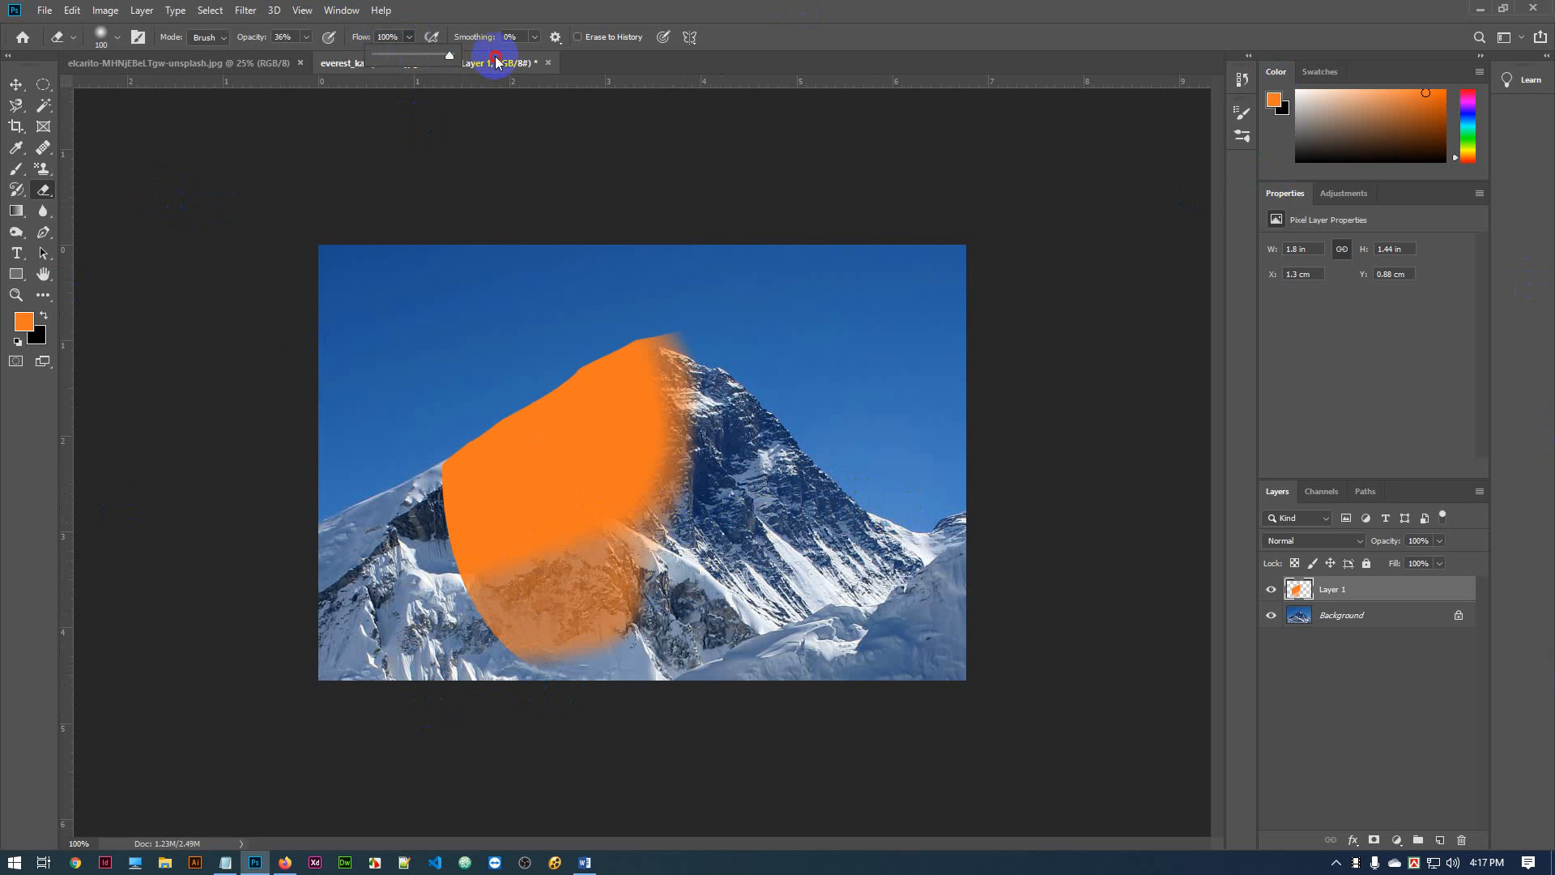
pyautogui.click(306, 37)
pyautogui.moveTo(304, 55); pyautogui.dragTo(514, 55)
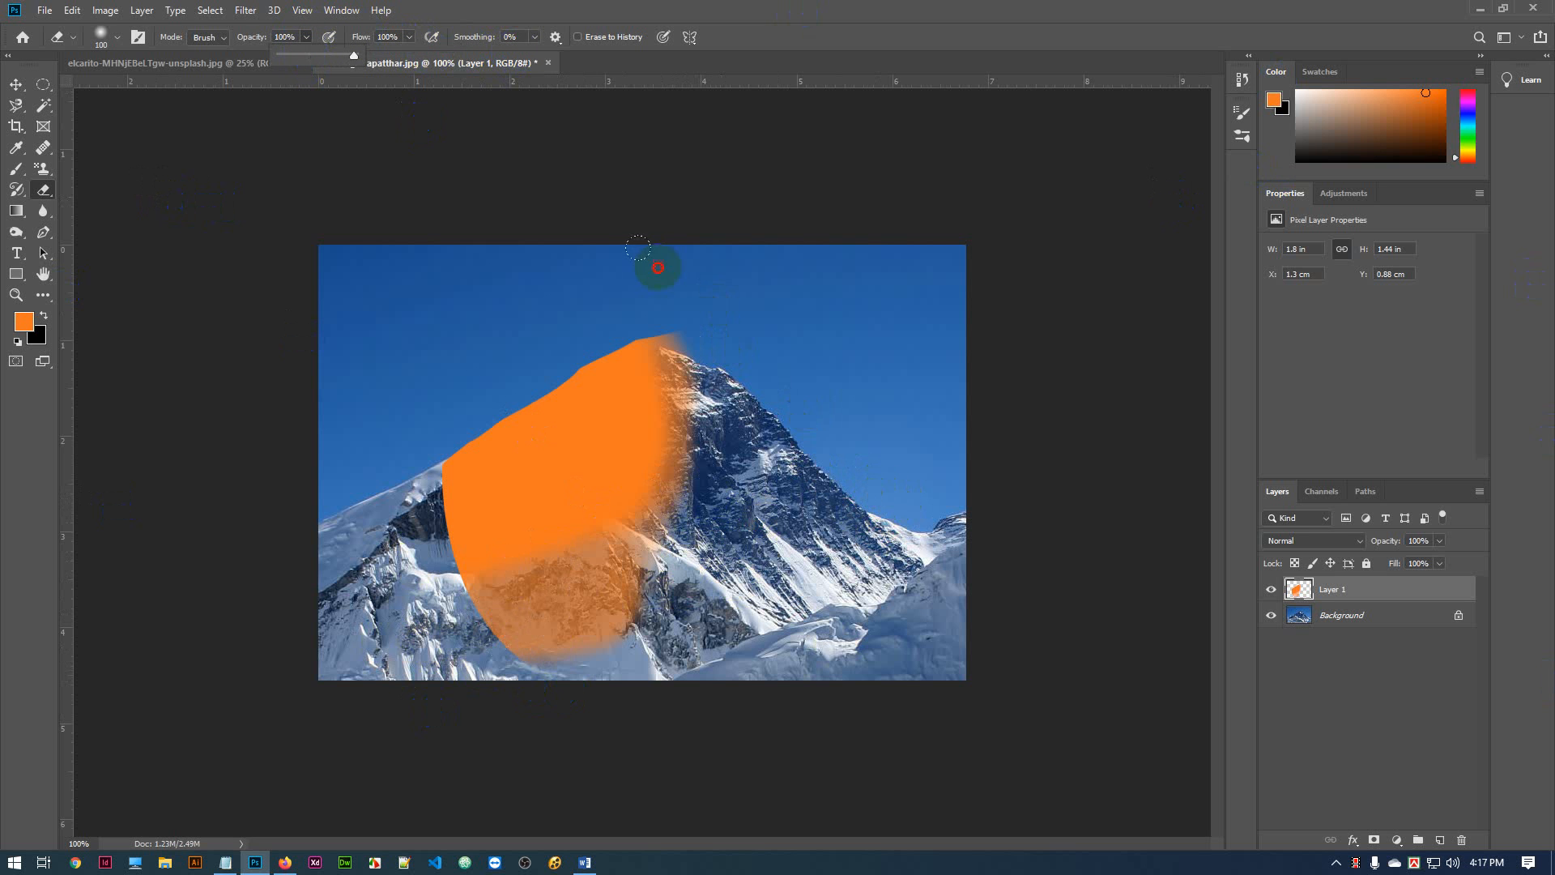
pyautogui.moveTo(659, 268)
pyautogui.mouseDown()
pyautogui.moveTo(732, 522)
pyautogui.moveTo(649, 583)
pyautogui.moveTo(823, 305)
pyautogui.moveTo(611, 496)
pyautogui.moveTo(823, 257)
pyautogui.moveTo(547, 473)
pyautogui.moveTo(704, 309)
pyautogui.moveTo(500, 420)
pyautogui.moveTo(485, 531)
pyautogui.mouseUp()
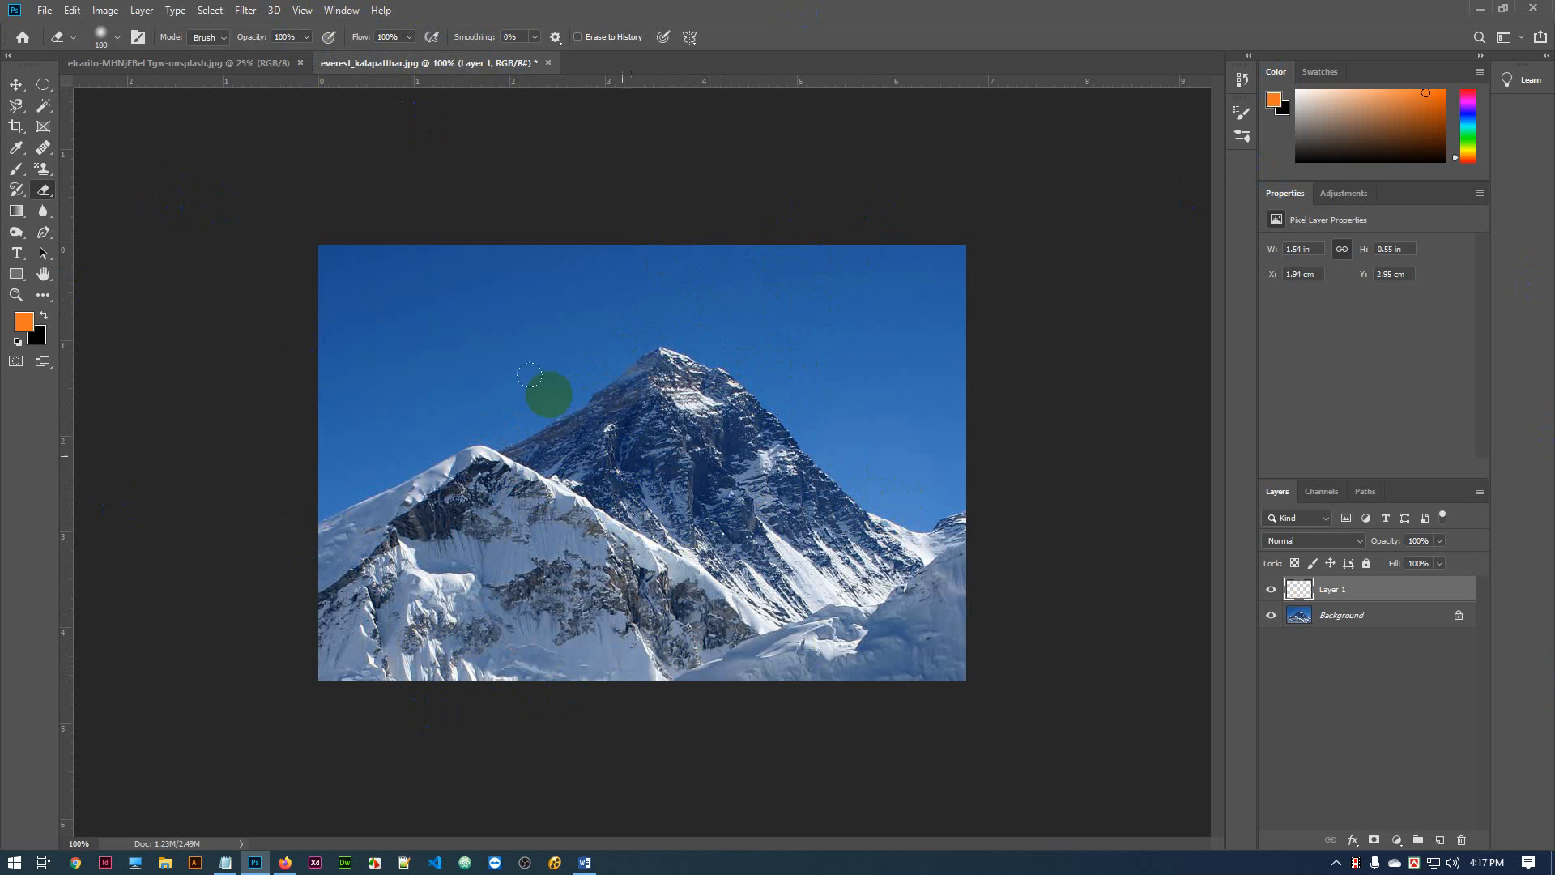
# Delete Layer 1 and erase the sky above the mountain on the locked Background layer
pyautogui.moveTo(1417, 591); pyautogui.dragTo(1461, 838)
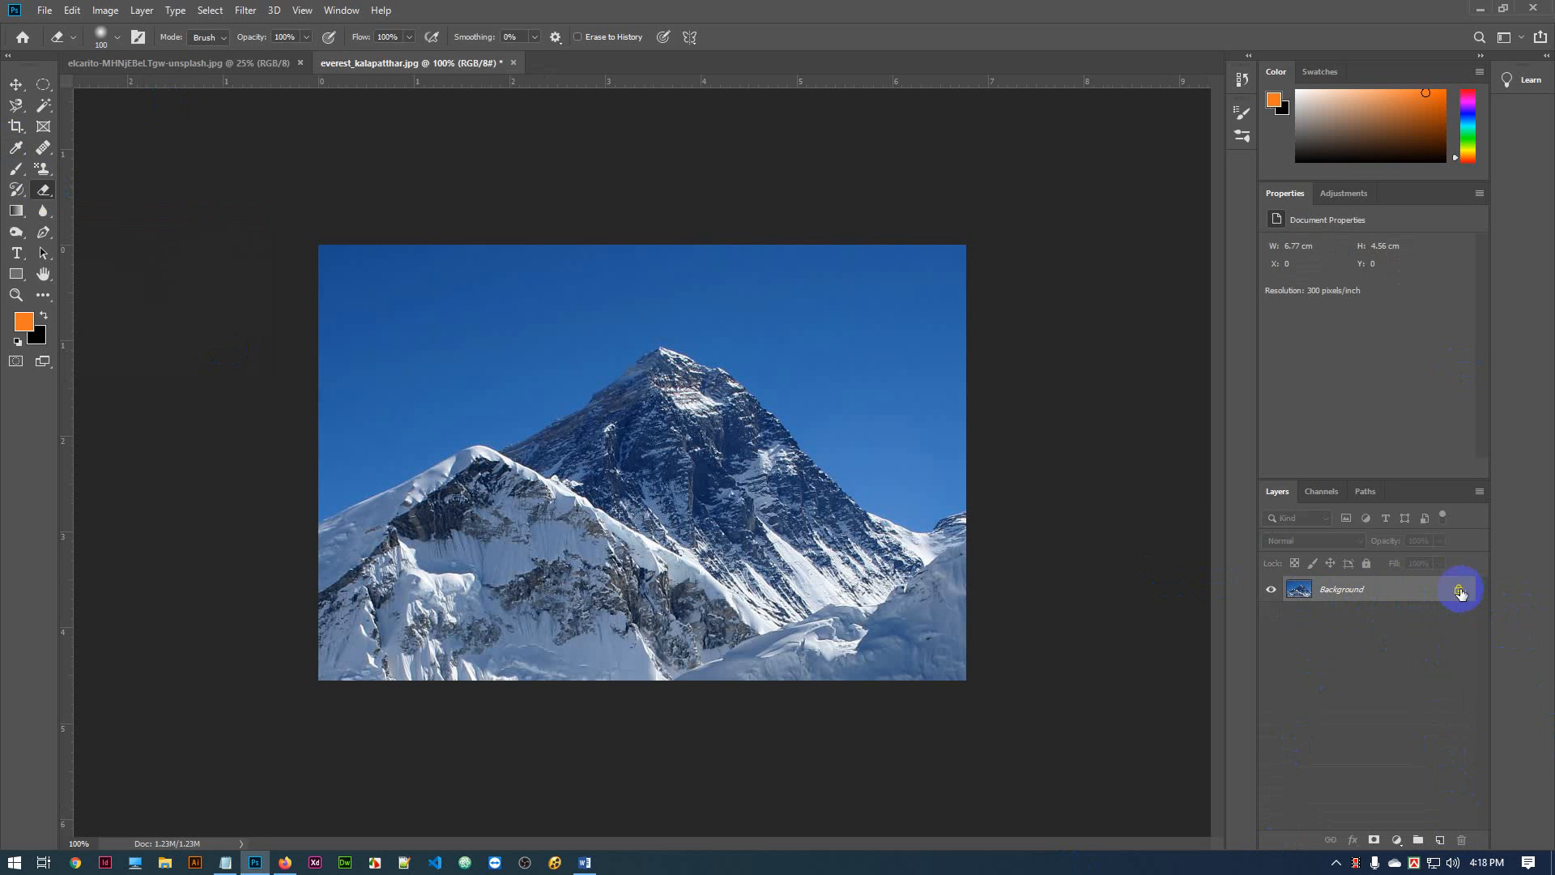
pyautogui.moveTo(300, 251)
pyautogui.mouseDown()
pyautogui.moveTo(332, 196)
pyautogui.moveTo(387, 191)
pyautogui.moveTo(253, 285)
pyautogui.moveTo(910, 220)
pyautogui.moveTo(692, 161)
pyautogui.moveTo(858, 179)
pyautogui.moveTo(501, 202)
pyautogui.moveTo(459, 171)
pyautogui.moveTo(486, 175)
pyautogui.moveTo(268, 313)
pyautogui.moveTo(101, 463)
pyautogui.moveTo(625, 186)
pyautogui.moveTo(389, 299)
pyautogui.moveTo(386, 272)
pyautogui.moveTo(911, 237)
pyautogui.moveTo(952, 407)
pyautogui.moveTo(695, 212)
pyautogui.moveTo(709, 258)
pyautogui.moveTo(678, 241)
pyautogui.moveTo(488, 303)
pyautogui.moveTo(601, 283)
pyautogui.mouseUp()
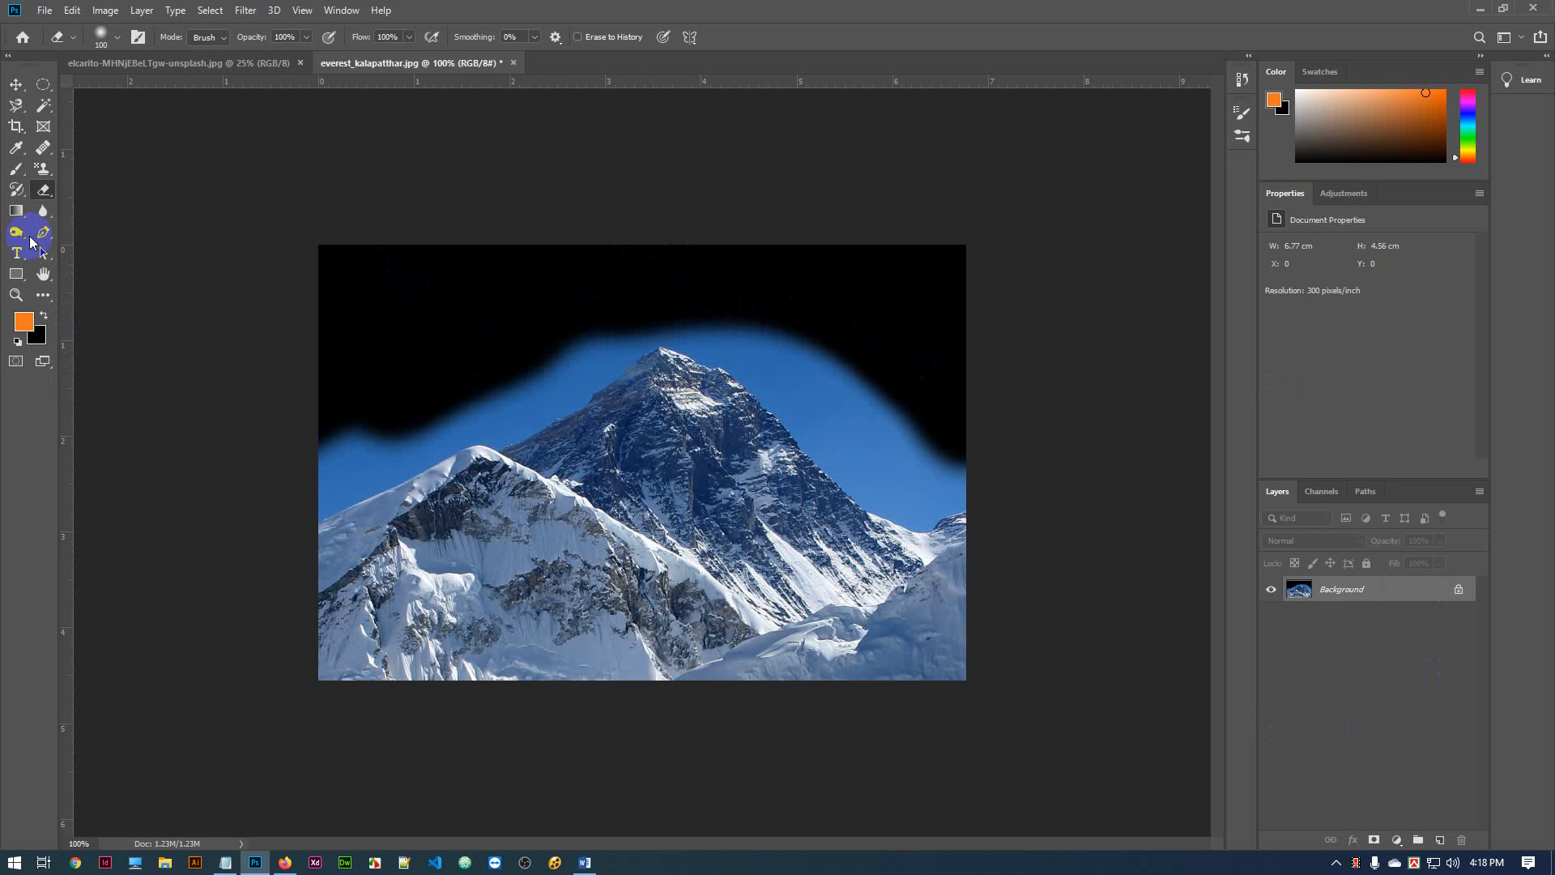
pyautogui.click(35, 337)
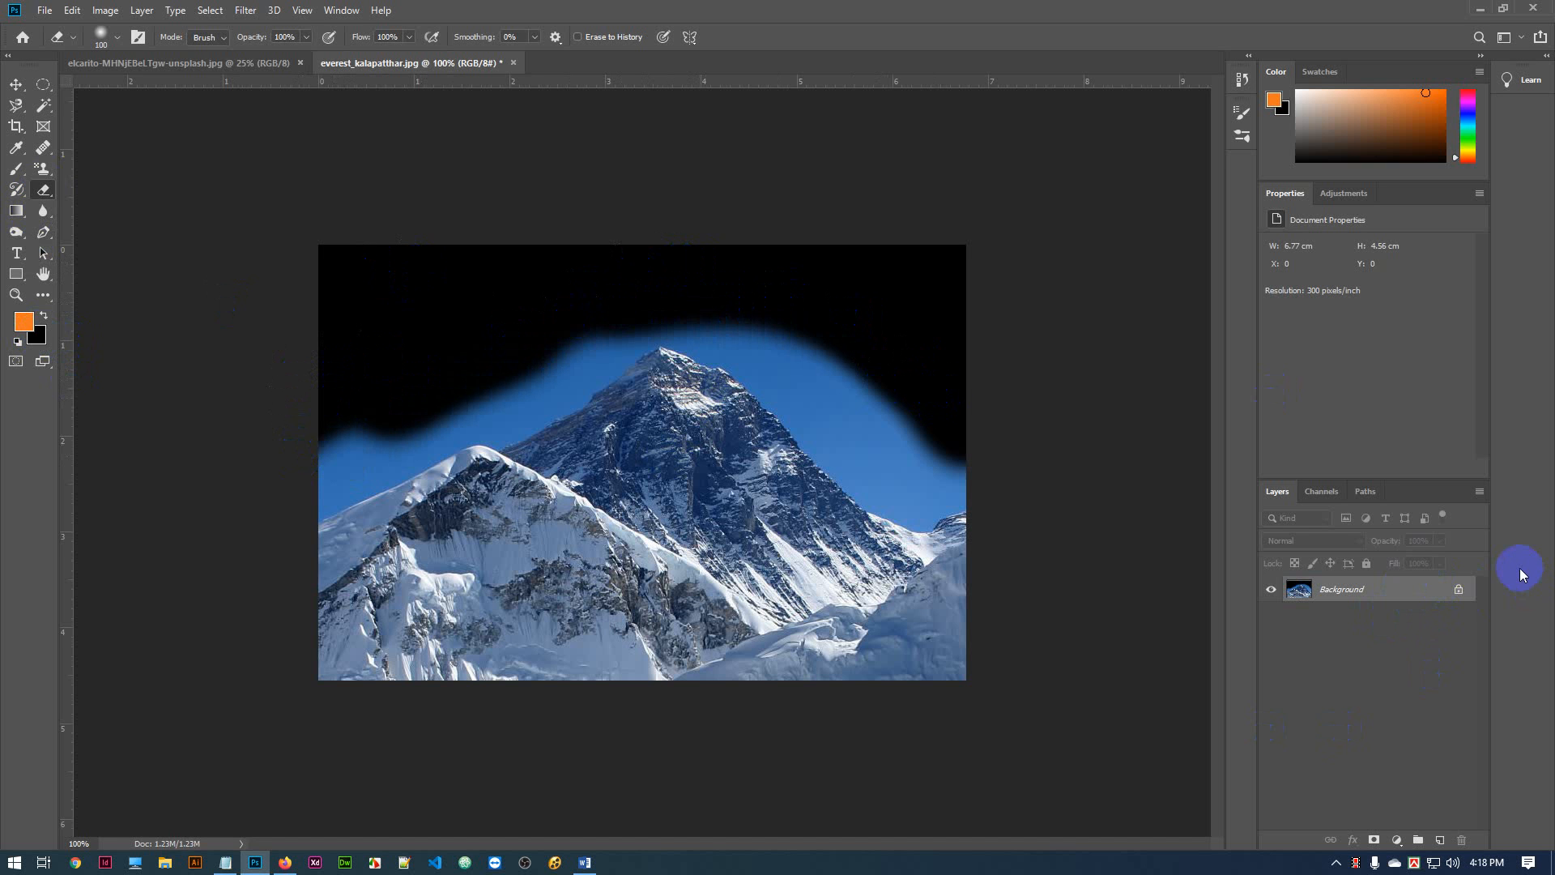
# Swap the foreground and background colours and erase across the sky on the Background layer again
pyautogui.click(44, 317)
pyautogui.moveTo(413, 229)
pyautogui.mouseDown()
pyautogui.moveTo(364, 309)
pyautogui.moveTo(214, 432)
pyautogui.moveTo(319, 430)
pyautogui.moveTo(927, 284)
pyautogui.moveTo(981, 438)
pyautogui.mouseUp()
# Undo the sky erasing on the Background layer and the deletion of Layer 1
pyautogui.hotkey('ctrl', 'z')
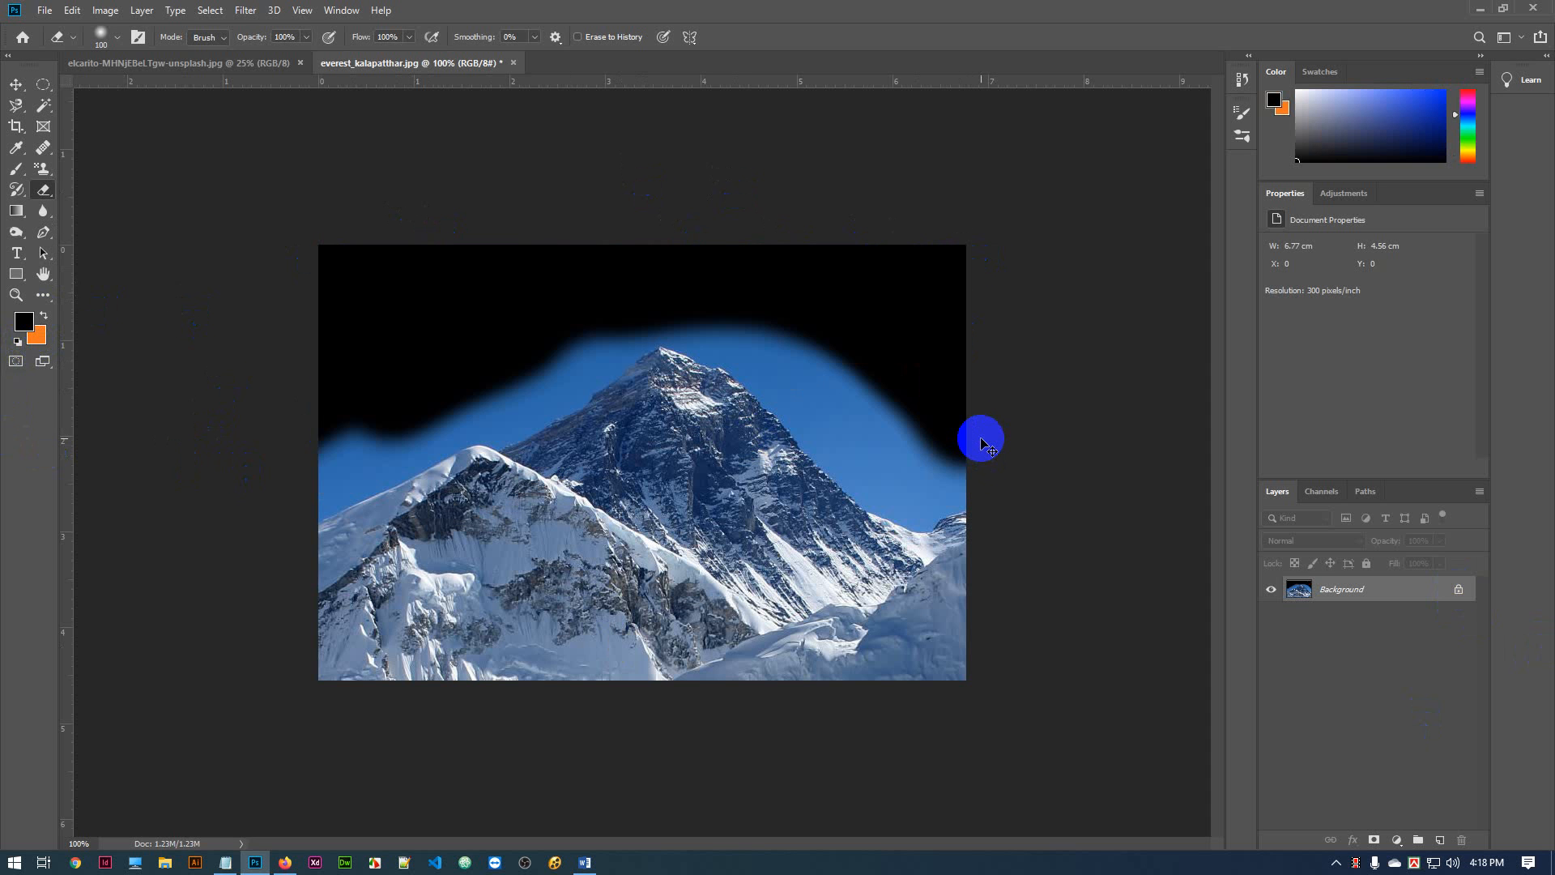
pyautogui.hotkey('ctrl', 'z')
pyautogui.hotkey('ctrl', 'shift', 'alt', 'n')
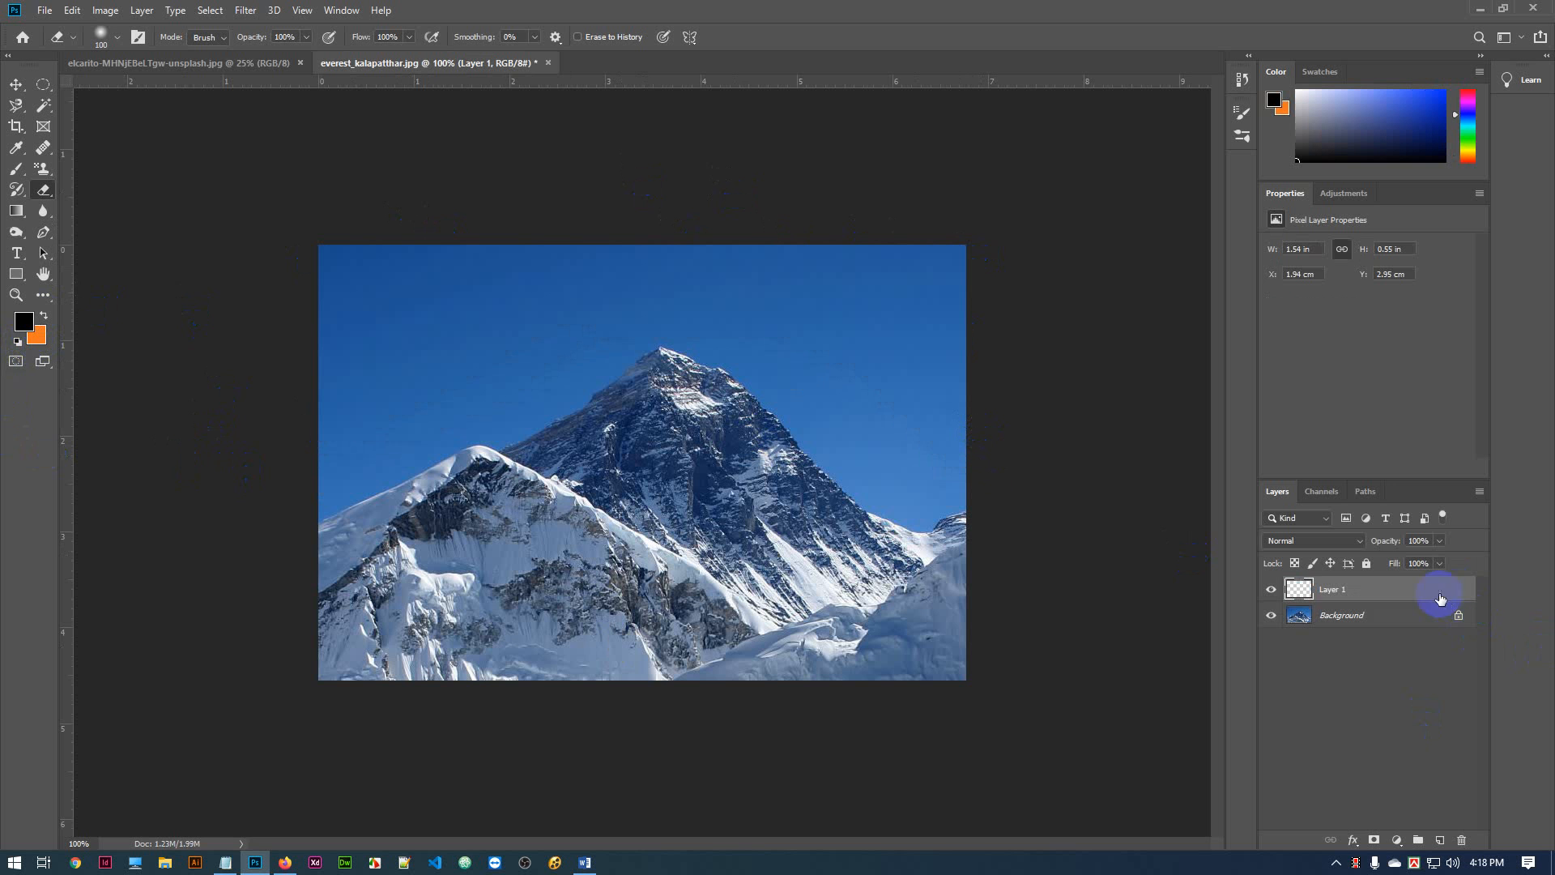
# Delete Layer 1 and unlock the Background layer
pyautogui.moveTo(1440, 599); pyautogui.dragTo(1461, 840)
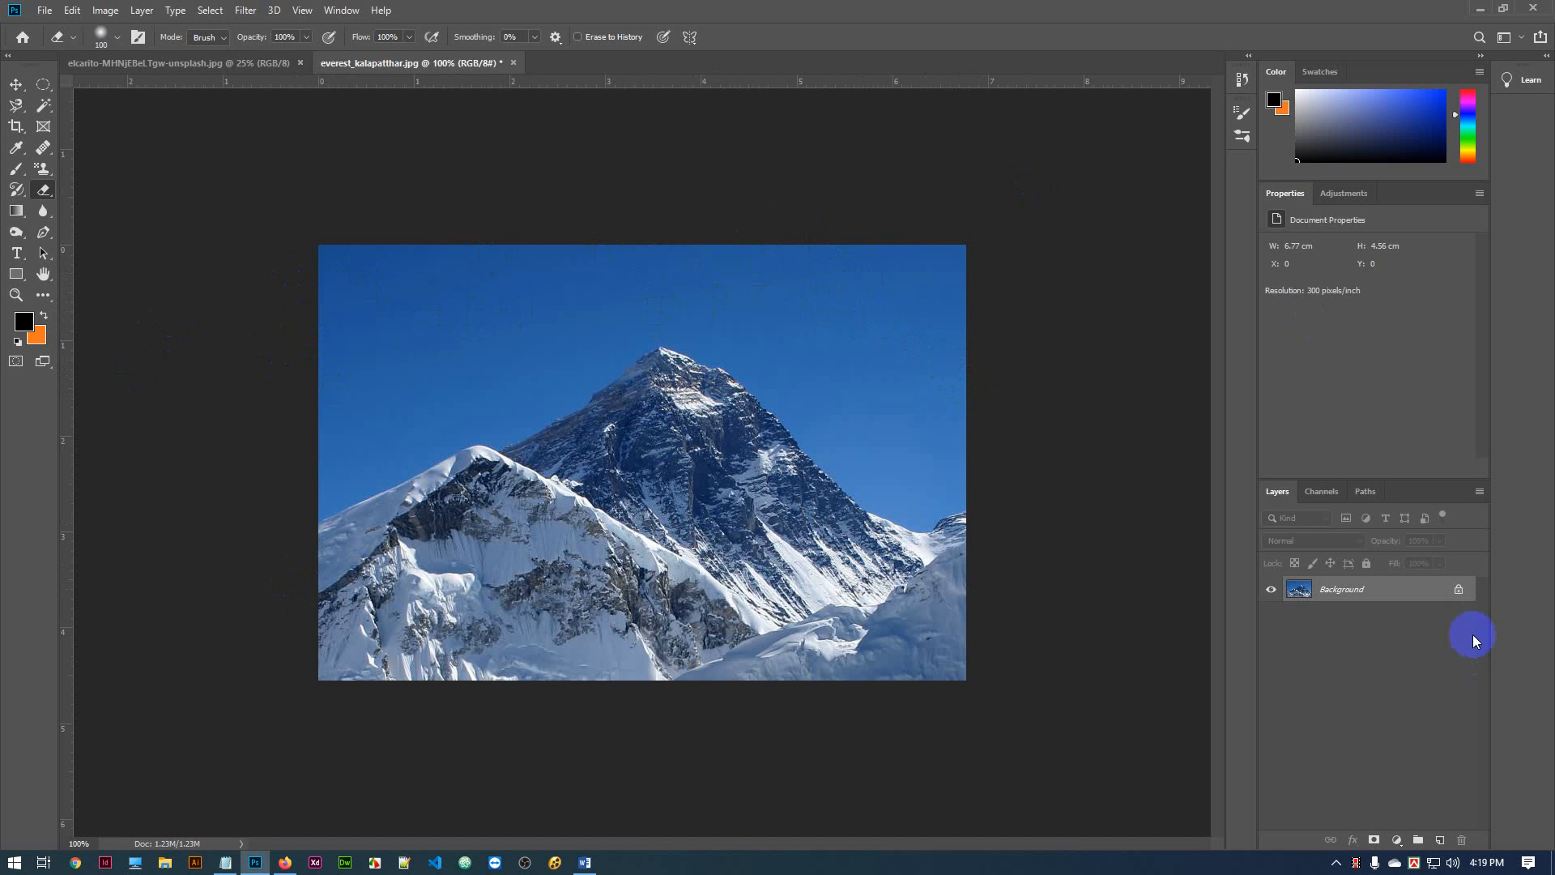
pyautogui.click(1459, 591)
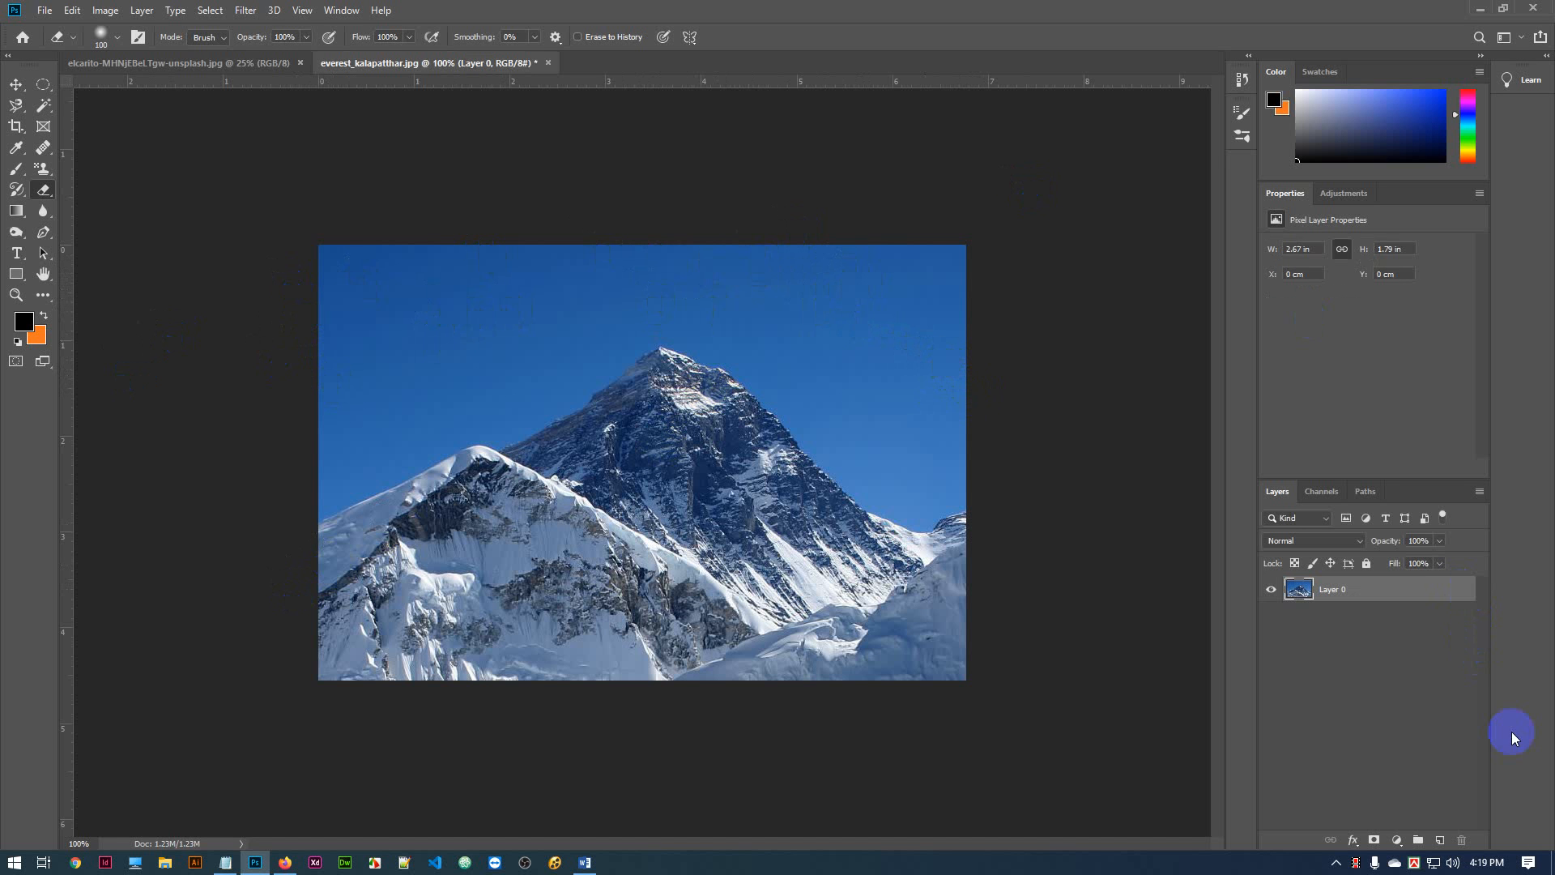
# Try erasing the sky to transparency around the mountain on Layer 0 with the soft 100 px eraser, undoing each attempt
pyautogui.moveTo(369, 247)
pyautogui.mouseDown()
pyautogui.moveTo(234, 276)
pyautogui.moveTo(432, 207)
pyautogui.moveTo(355, 259)
pyautogui.moveTo(571, 216)
pyautogui.moveTo(1014, 277)
pyautogui.moveTo(826, 302)
pyautogui.moveTo(938, 410)
pyautogui.moveTo(775, 278)
pyautogui.moveTo(451, 327)
pyautogui.moveTo(351, 368)
pyautogui.moveTo(280, 455)
pyautogui.moveTo(566, 340)
pyautogui.moveTo(448, 406)
pyautogui.moveTo(566, 313)
pyautogui.moveTo(573, 337)
pyautogui.moveTo(771, 343)
pyautogui.moveTo(840, 417)
pyautogui.moveTo(926, 462)
pyautogui.moveTo(948, 437)
pyautogui.mouseUp()
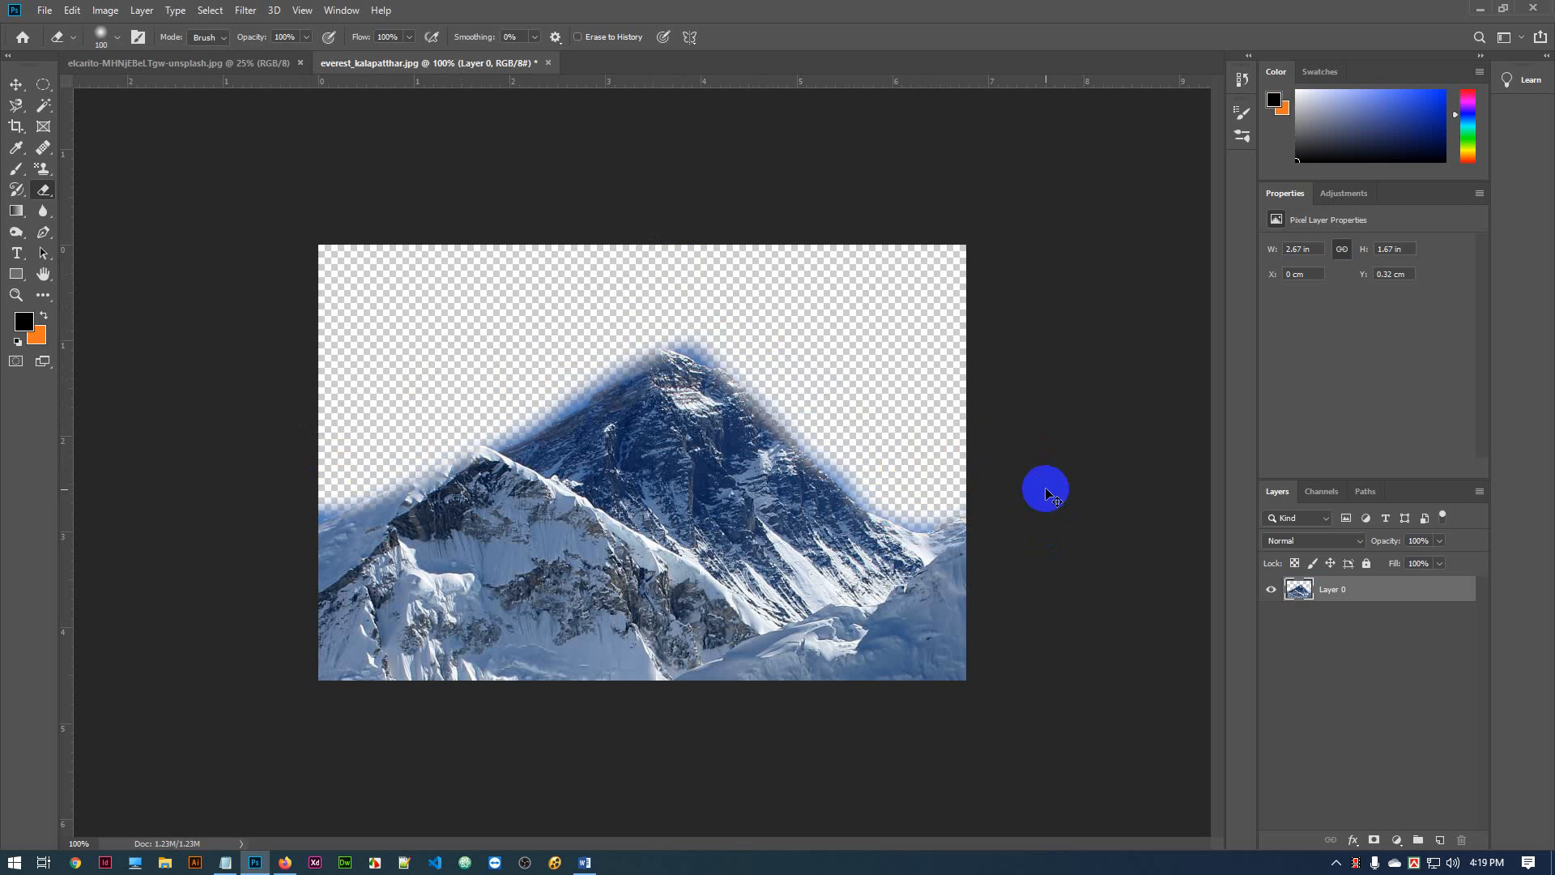
pyautogui.hotkey('ctrl', 'z')
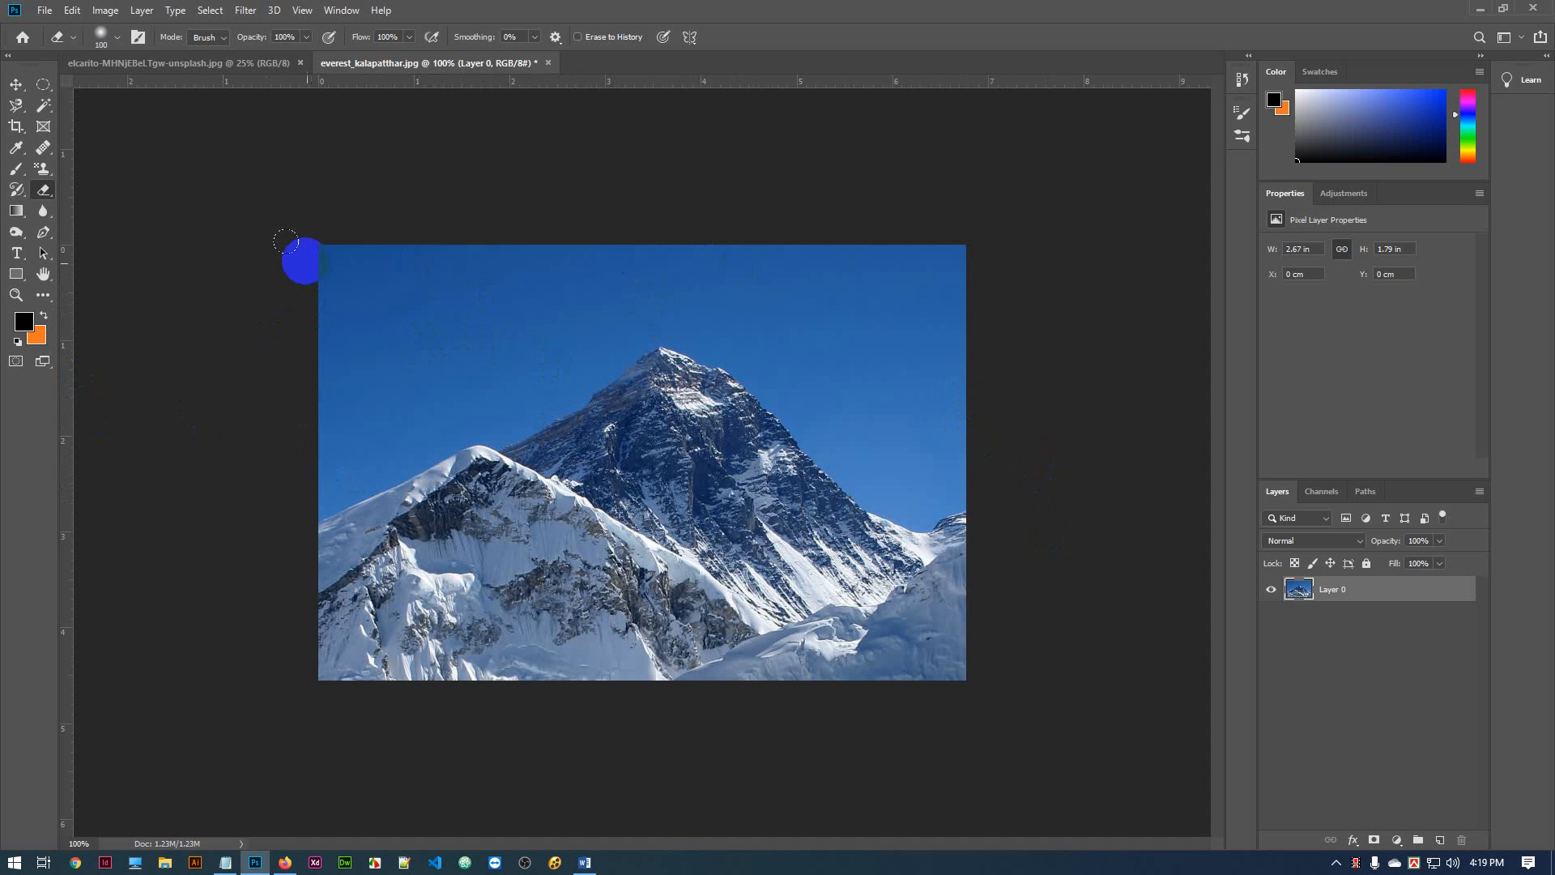
pyautogui.moveTo(324, 256)
pyautogui.mouseDown()
pyautogui.moveTo(60, 381)
pyautogui.moveTo(392, 271)
pyautogui.moveTo(316, 313)
pyautogui.moveTo(848, 226)
pyautogui.moveTo(925, 230)
pyautogui.mouseUp()
pyautogui.hotkey('ctrl', 'z')
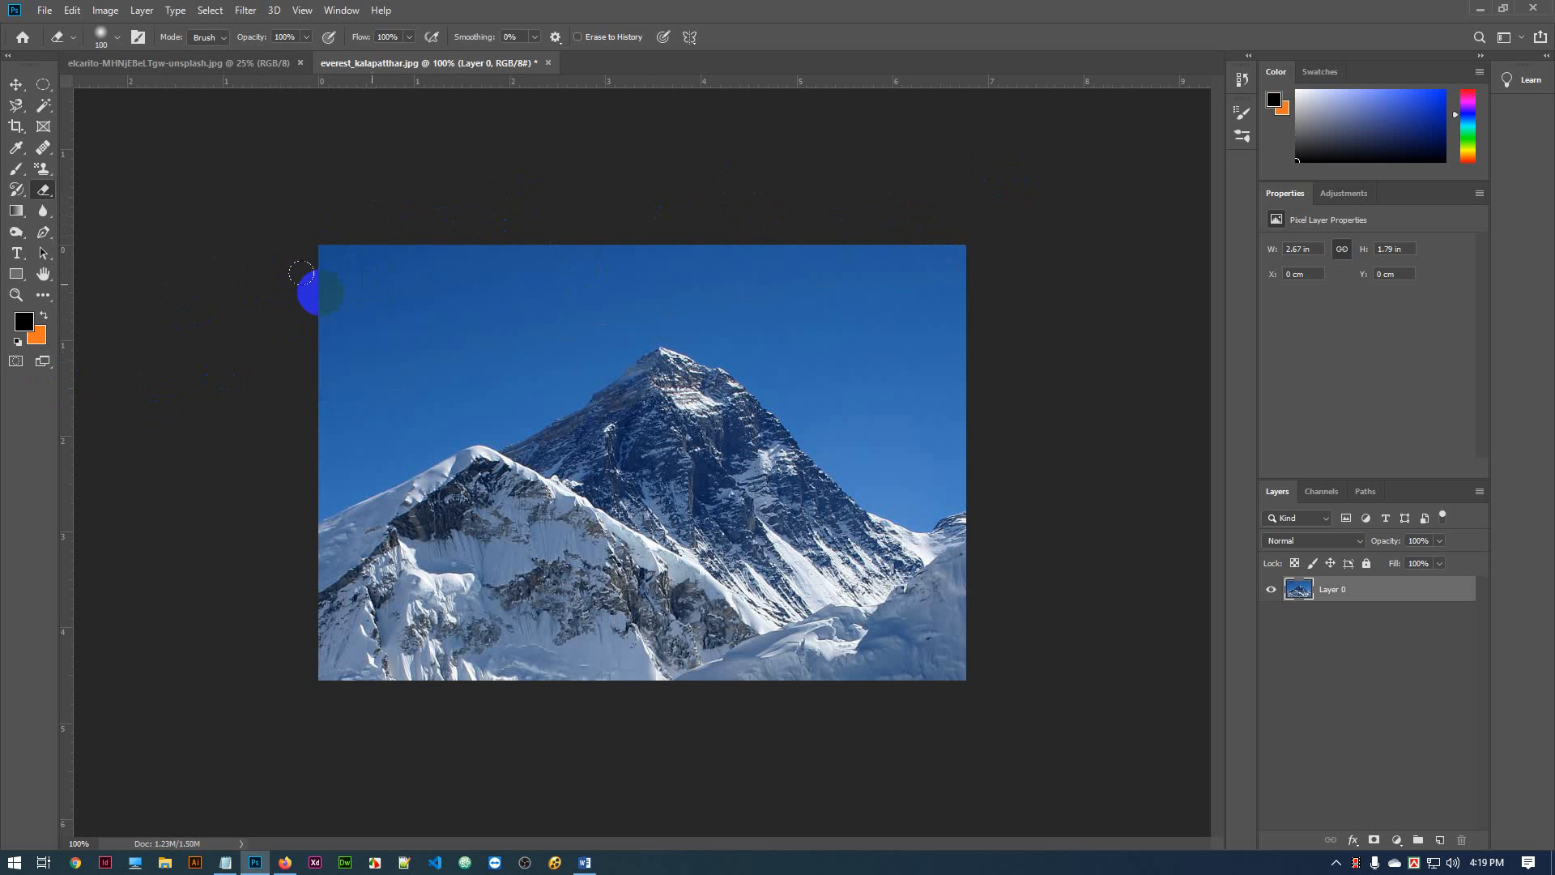
pyautogui.moveTo(316, 239); pyautogui.dragTo(371, 236)
pyautogui.moveTo(315, 311)
pyautogui.mouseDown()
pyautogui.moveTo(836, 212)
pyautogui.moveTo(996, 309)
pyautogui.moveTo(846, 272)
pyautogui.moveTo(802, 279)
pyautogui.moveTo(885, 353)
pyautogui.moveTo(738, 249)
pyautogui.moveTo(964, 257)
pyautogui.mouseUp()
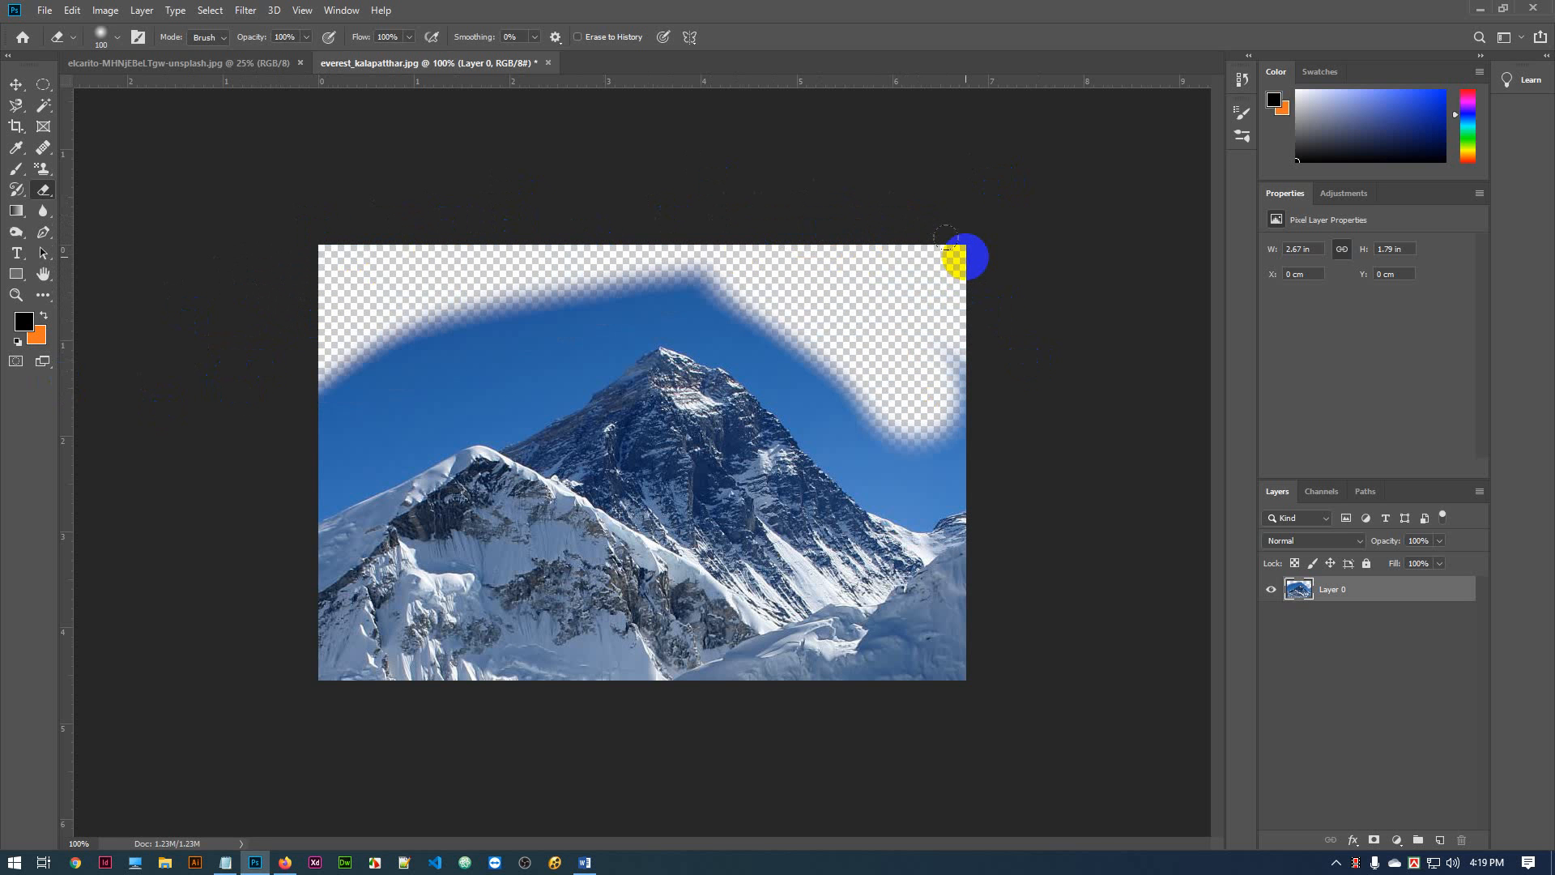
pyautogui.hotkey('ctrl', 'z')
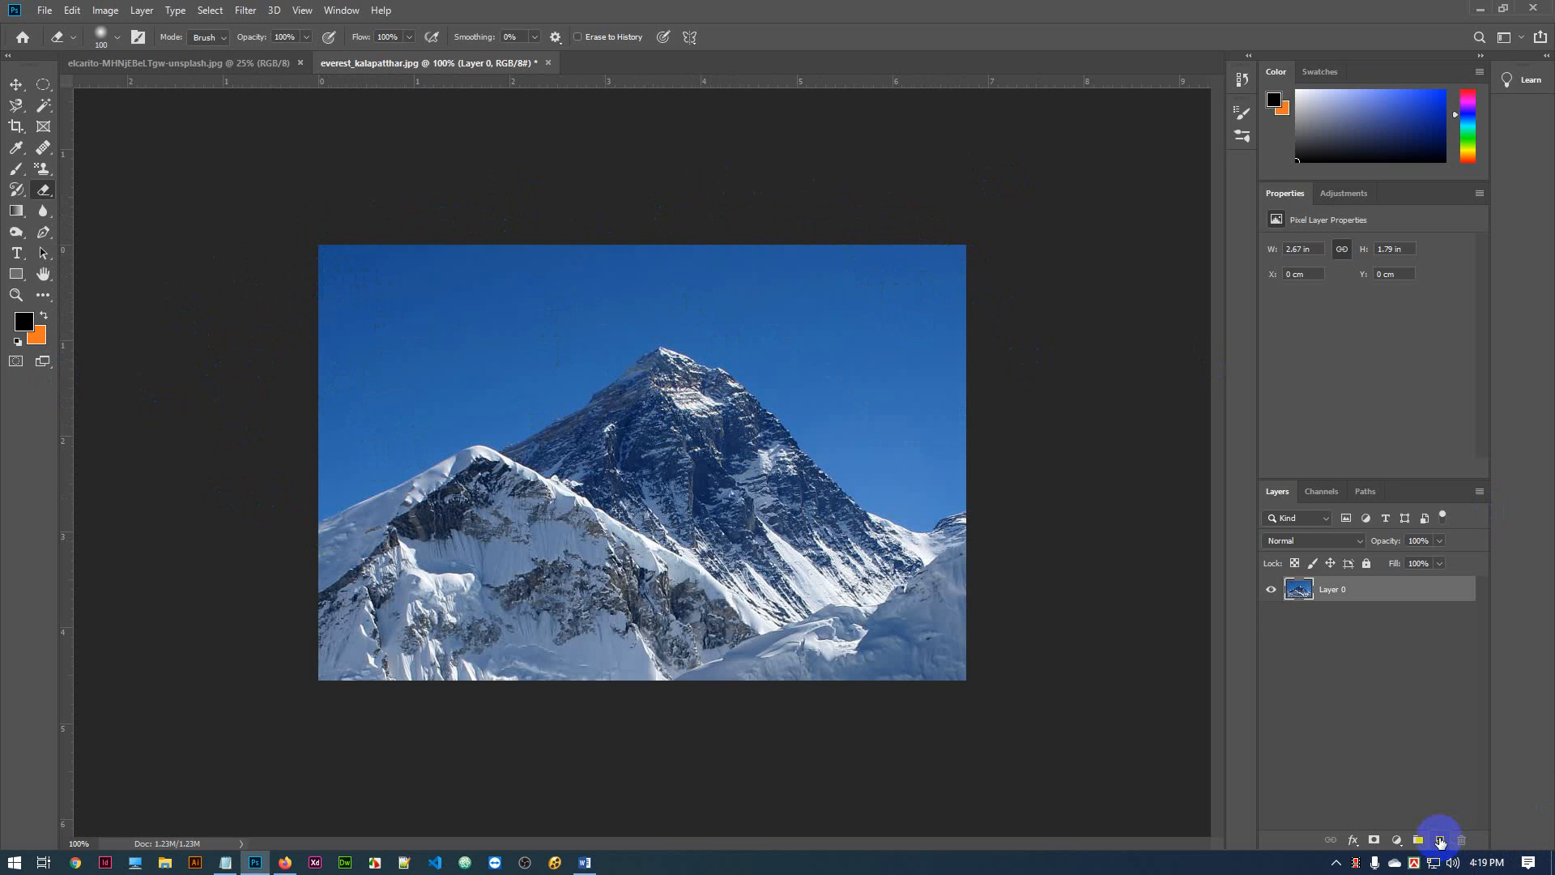
# Add a new layer beneath Layer 0 and fill it with the orange background colour
pyautogui.click(1439, 840)
pyautogui.moveTo(1397, 590); pyautogui.dragTo(1396, 628)
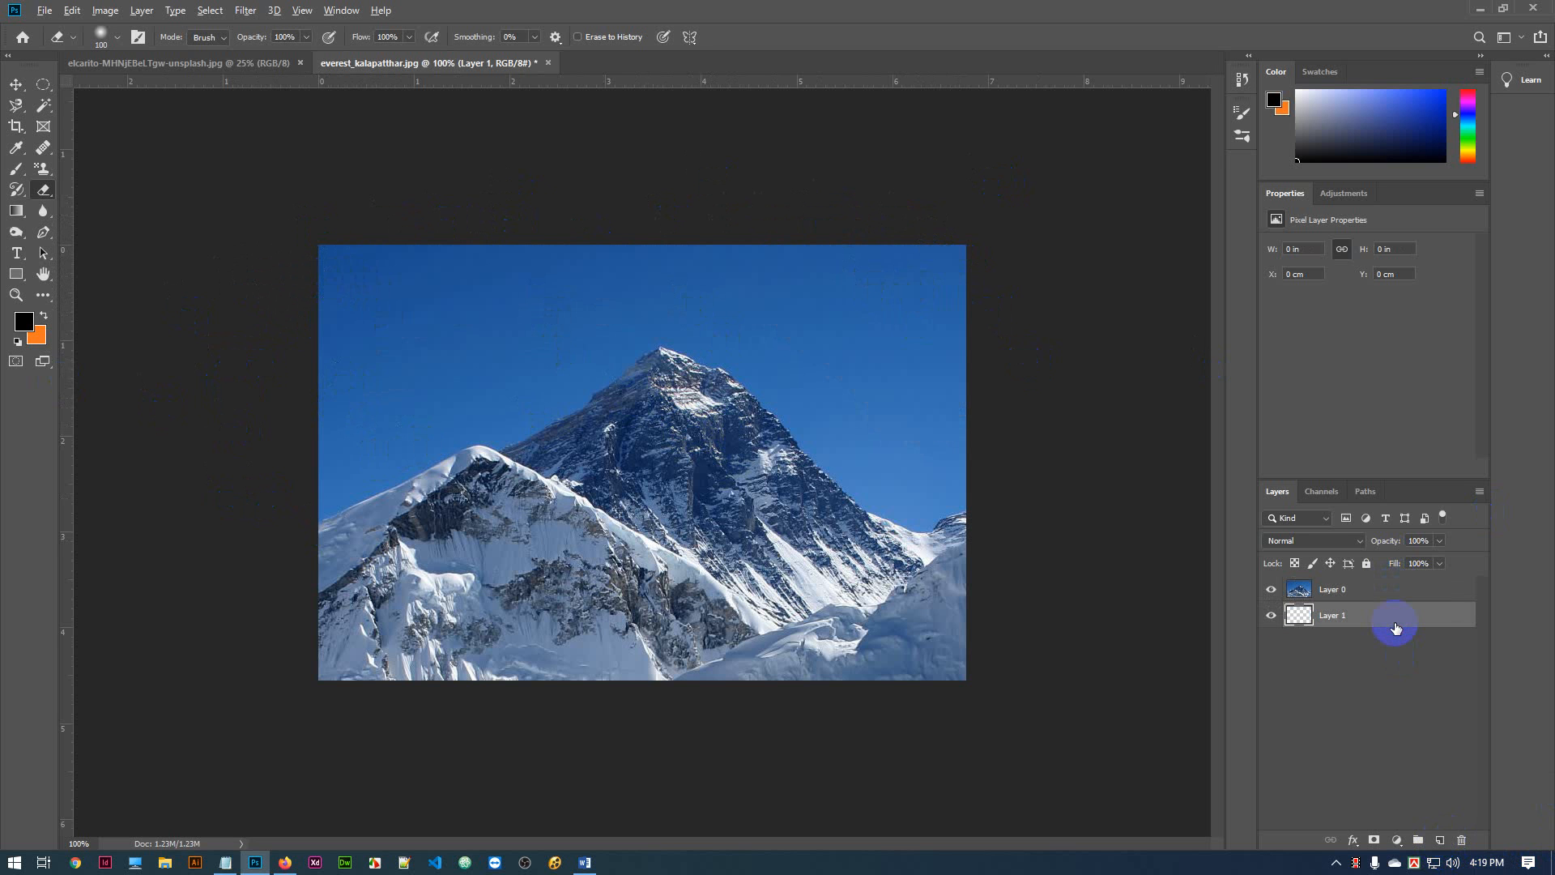
pyautogui.hotkey('alt', 'BackSpace')
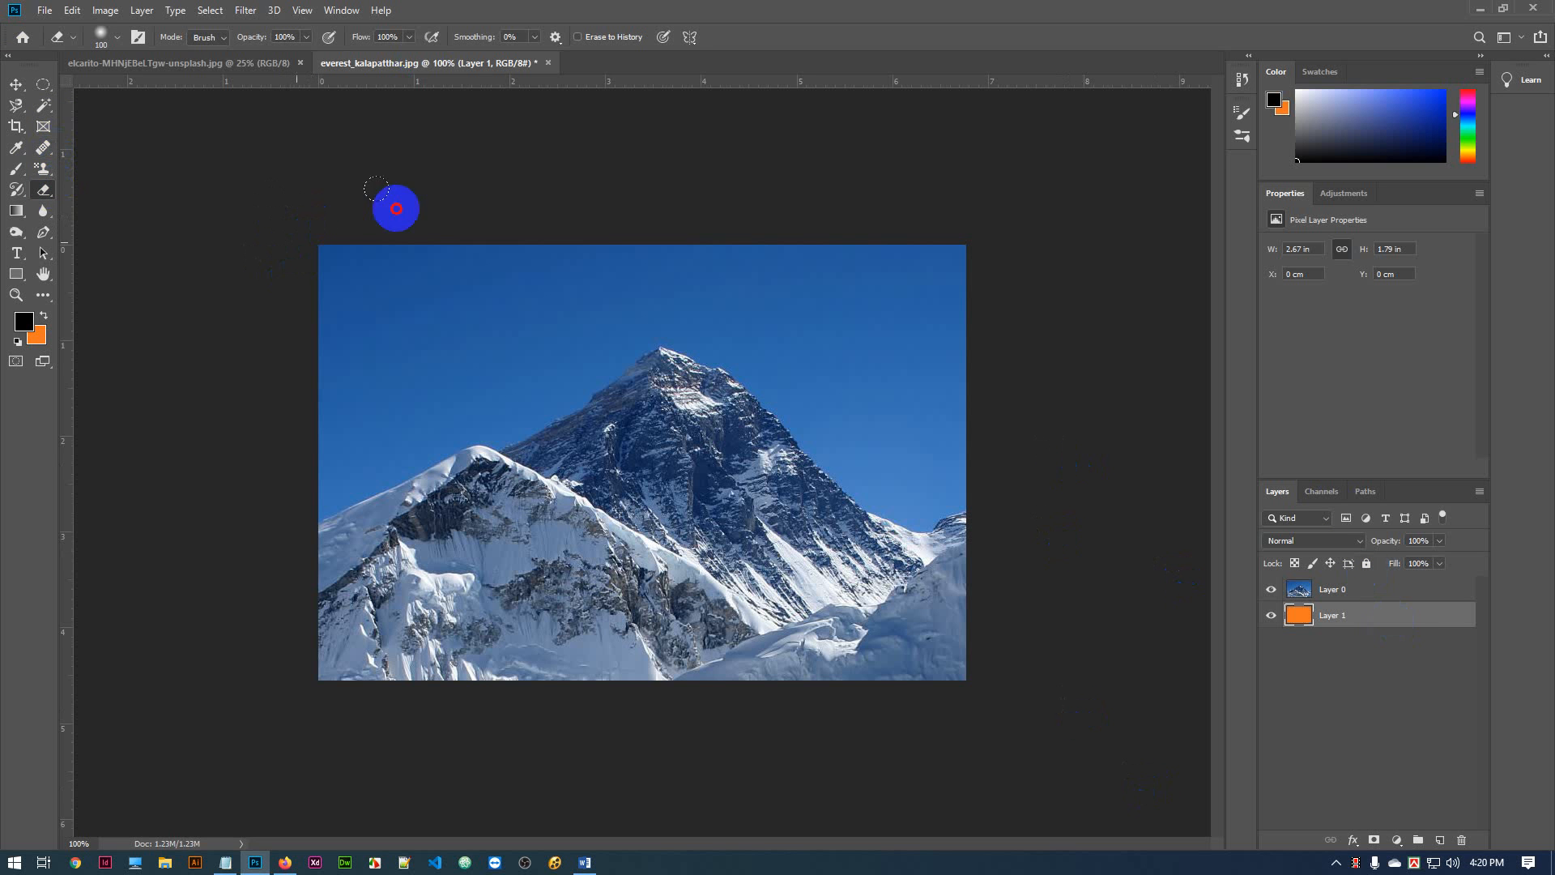
# Erase most of the sky above the mountain on Layer 0 with the soft 100 px eraser
pyautogui.click(1367, 590)
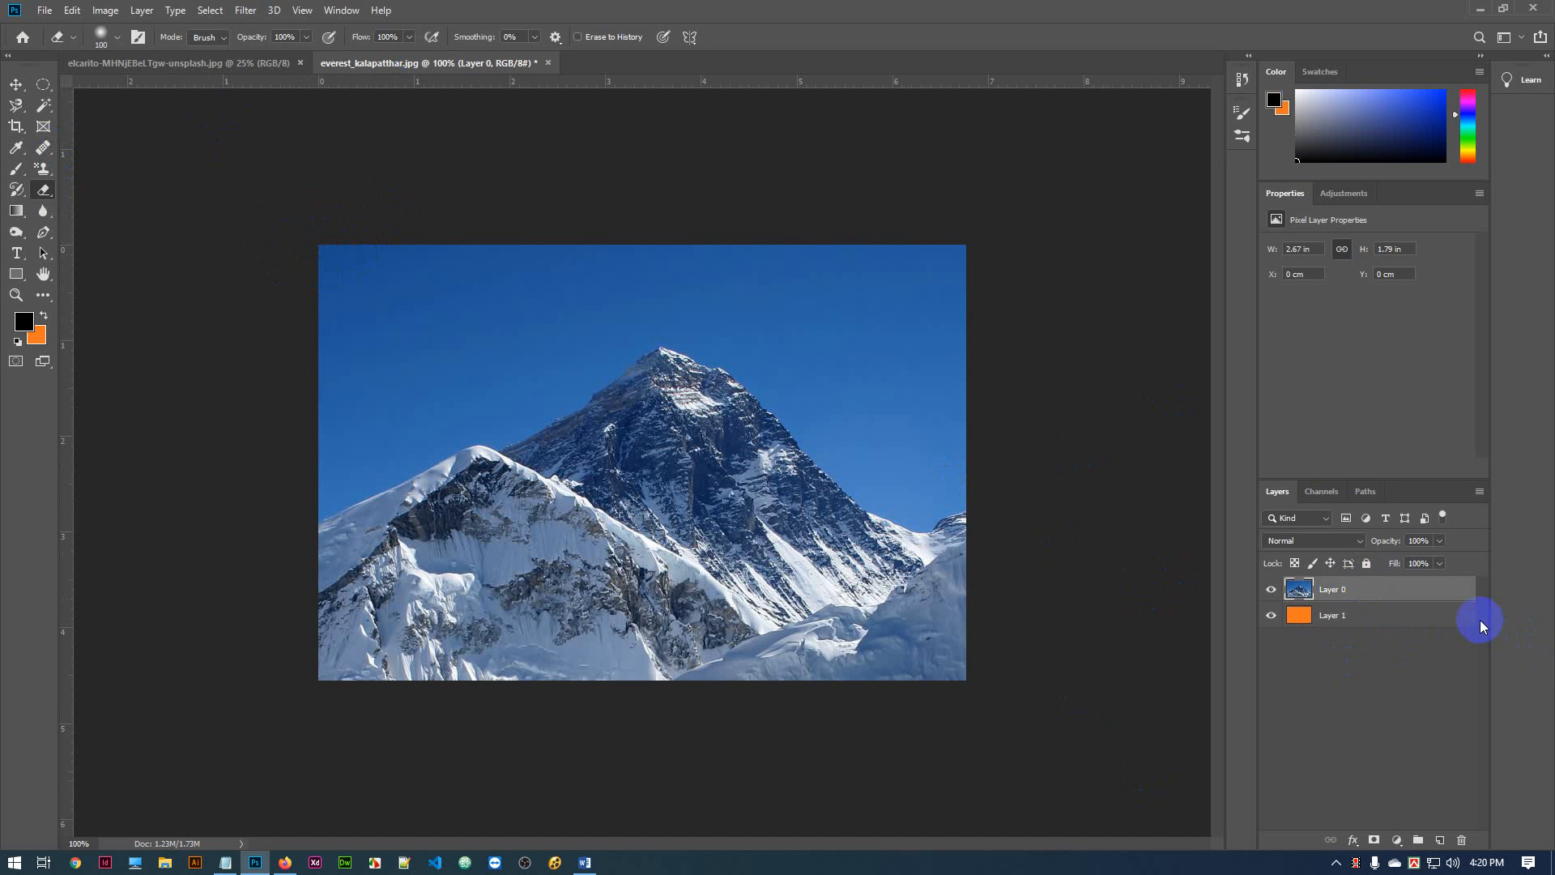
pyautogui.click(1353, 627)
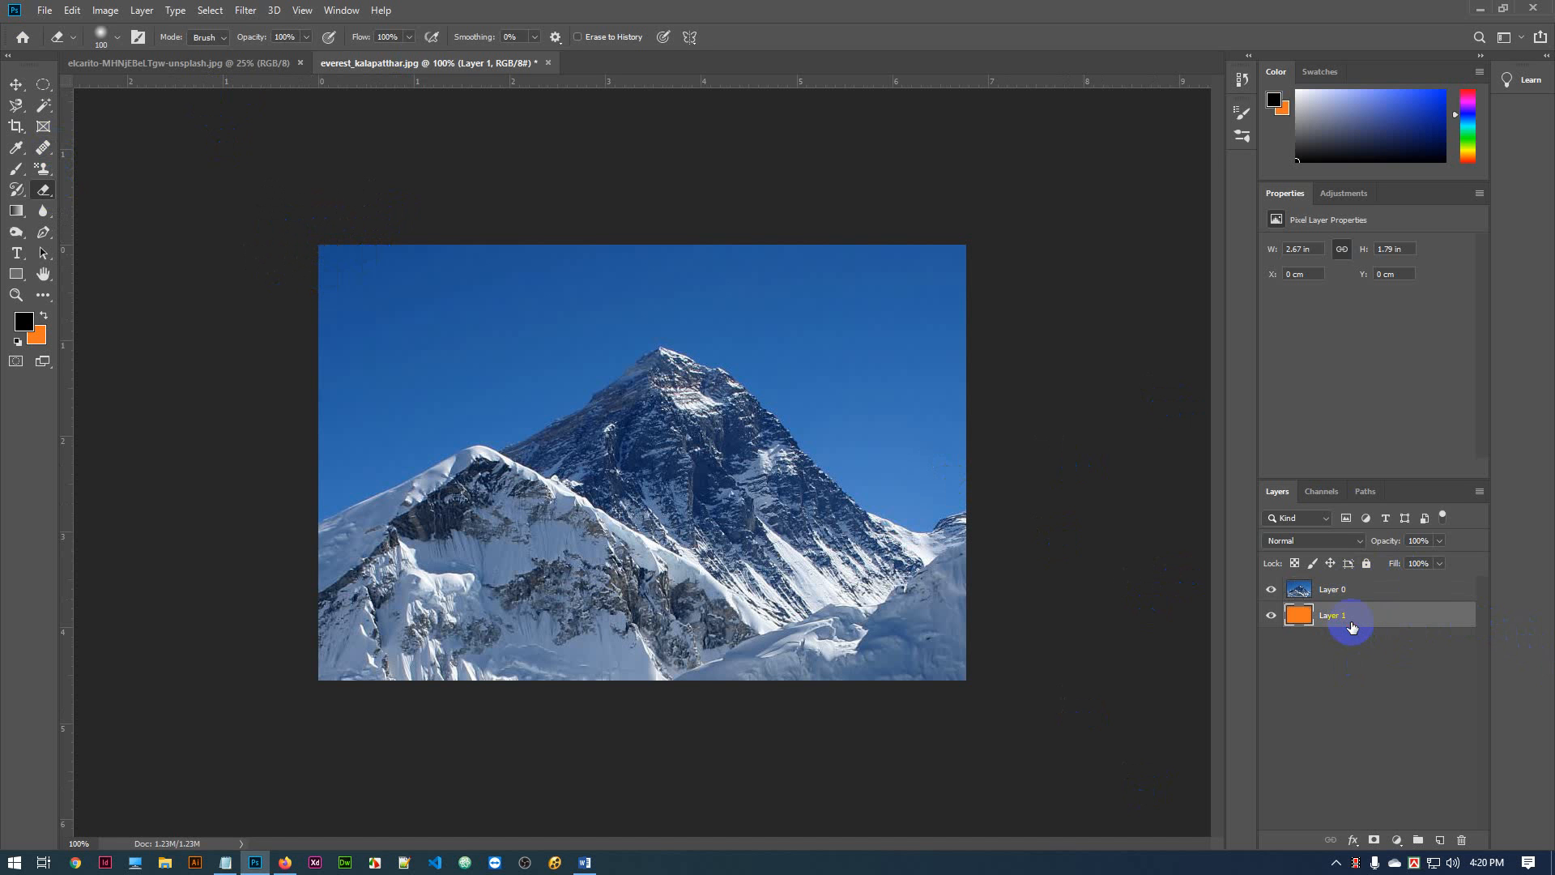
pyautogui.click(1362, 589)
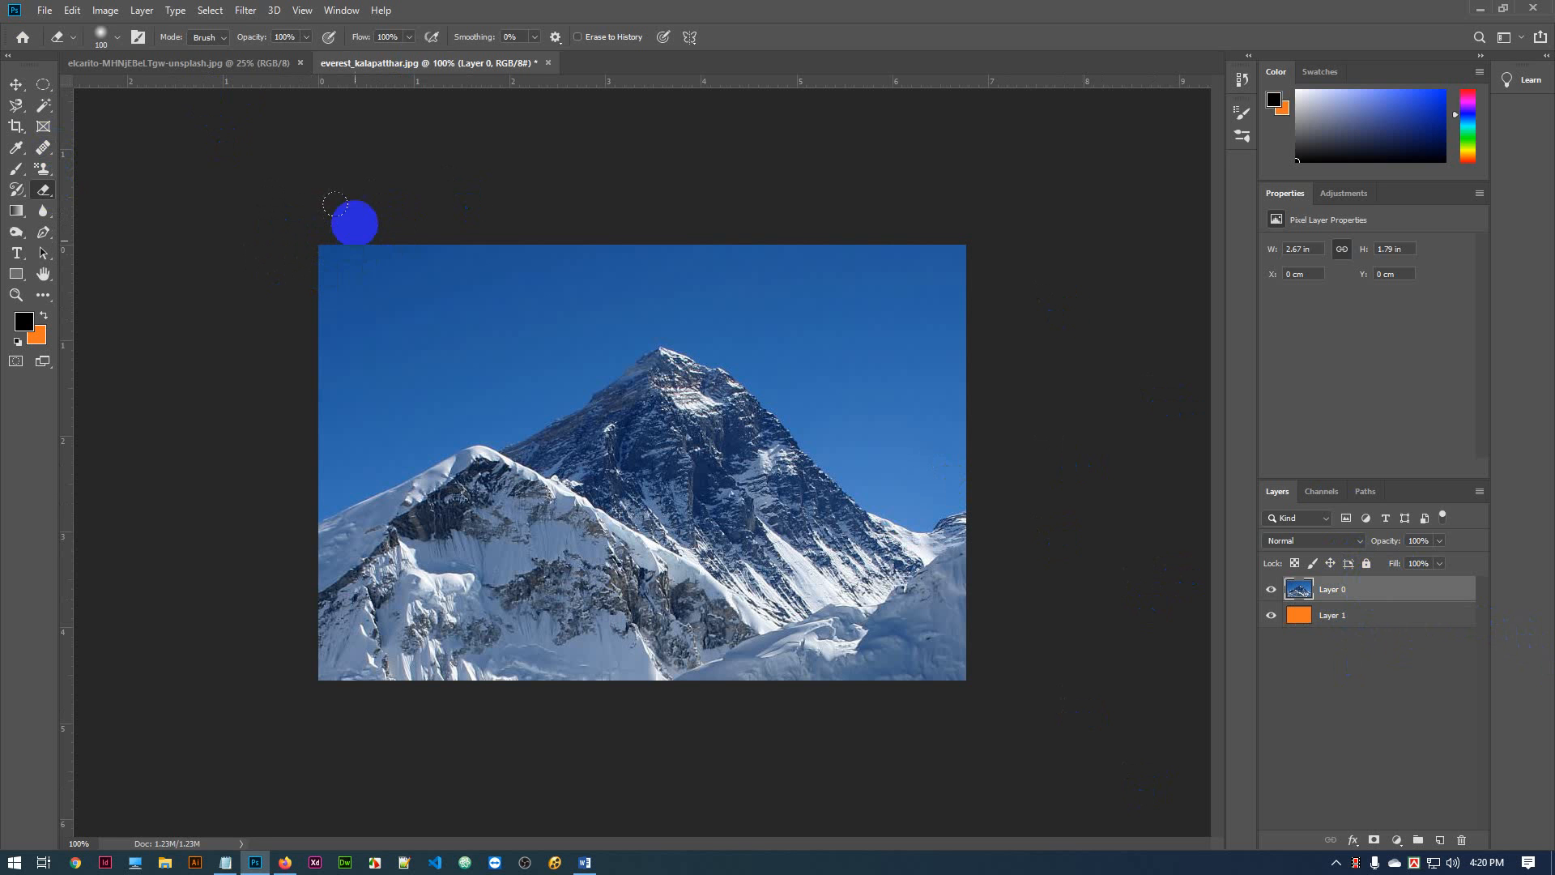
pyautogui.moveTo(334, 204)
pyautogui.mouseDown()
pyautogui.moveTo(286, 260)
pyautogui.moveTo(339, 243)
pyautogui.moveTo(259, 301)
pyautogui.moveTo(270, 330)
pyautogui.moveTo(407, 248)
pyautogui.moveTo(429, 275)
pyautogui.moveTo(494, 252)
pyautogui.moveTo(320, 394)
pyautogui.moveTo(520, 283)
pyautogui.moveTo(503, 248)
pyautogui.moveTo(895, 241)
pyautogui.moveTo(1003, 301)
pyautogui.moveTo(898, 414)
pyautogui.moveTo(843, 360)
pyautogui.moveTo(693, 283)
pyautogui.moveTo(534, 291)
pyautogui.moveTo(559, 292)
pyautogui.moveTo(384, 398)
pyautogui.moveTo(303, 470)
pyautogui.moveTo(302, 420)
pyautogui.mouseUp()
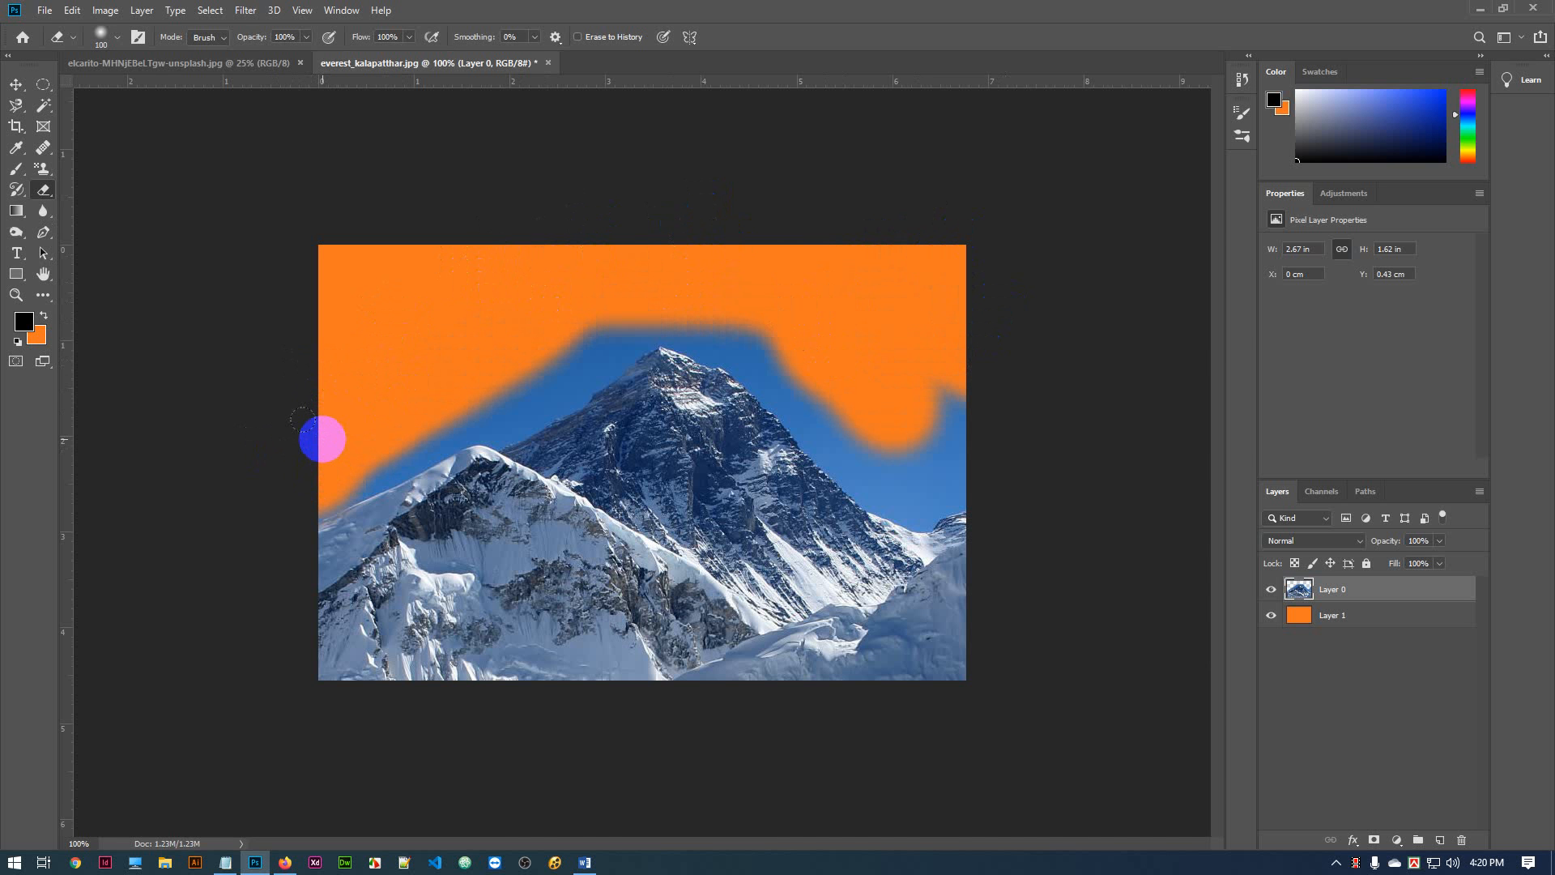
# Erase the sky along the left snowy ridge up toward the summit, reducing the soft eraser's size to 20 px
pyautogui.hotkey('ctrl', '+')
pyautogui.moveTo(411, 487); pyautogui.dragTo(735, 400)
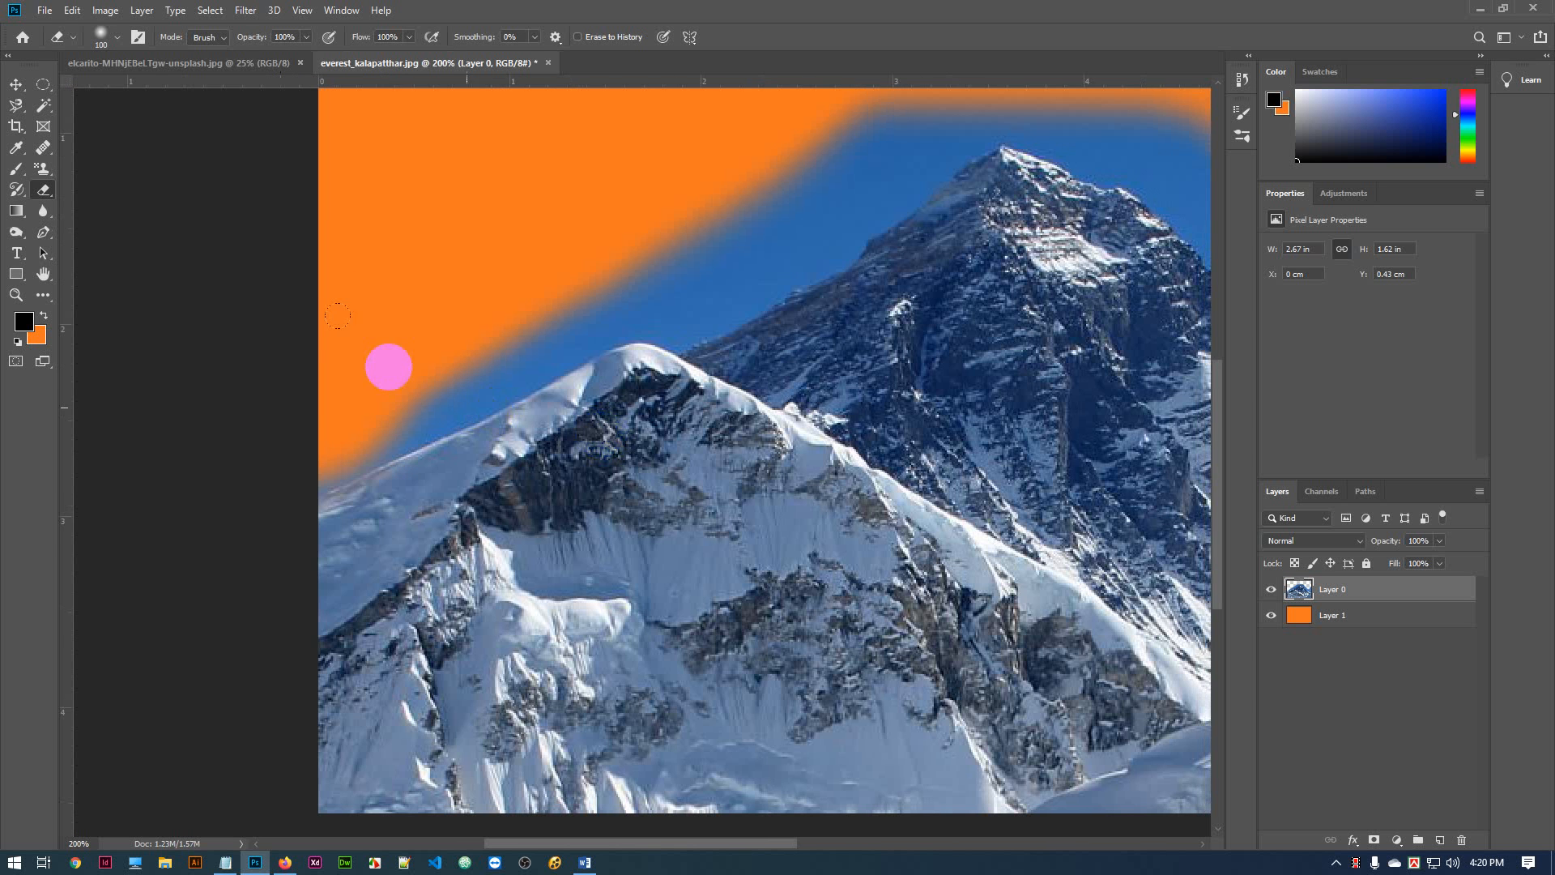
pyautogui.moveTo(333, 392)
pyautogui.mouseDown()
pyautogui.moveTo(295, 416)
pyautogui.moveTo(426, 355)
pyautogui.mouseUp()
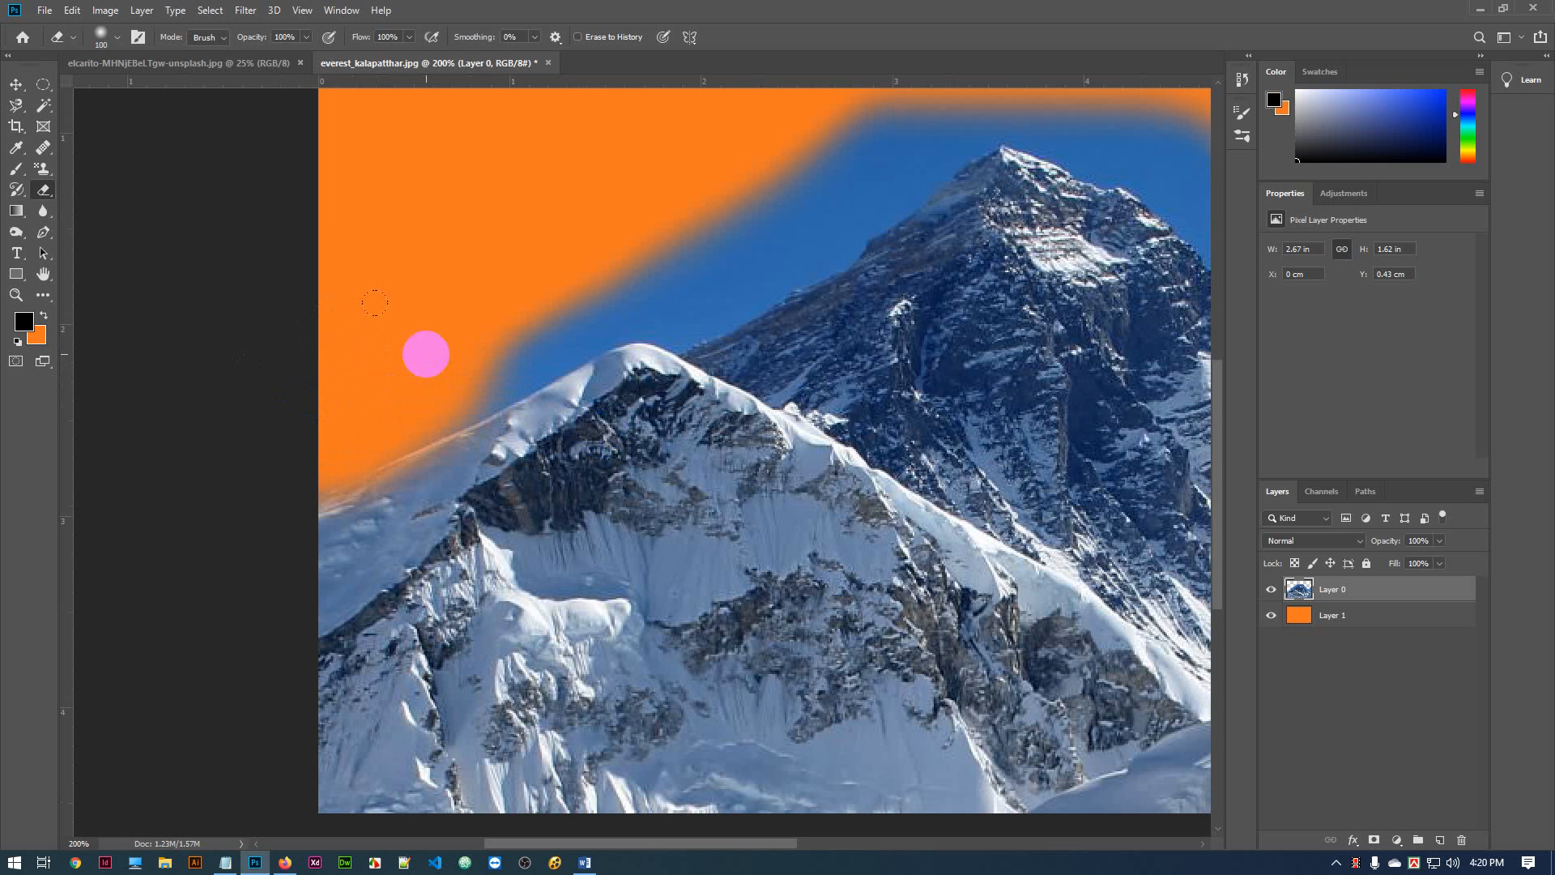
pyautogui.press('[')
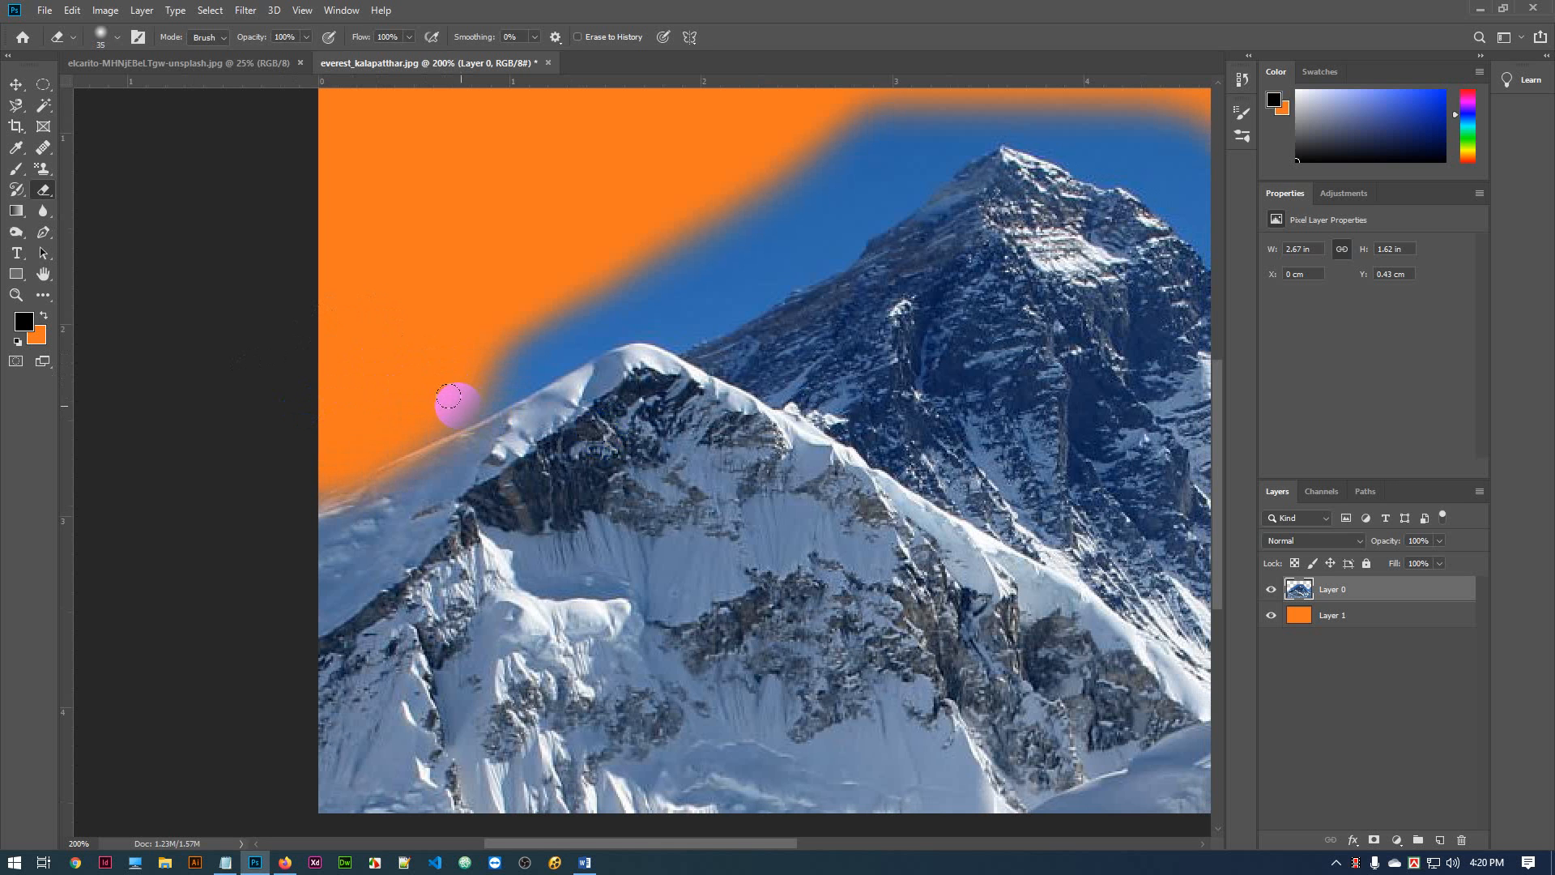
pyautogui.press('[')
pyautogui.moveTo(462, 406)
pyautogui.mouseDown()
pyautogui.moveTo(626, 314)
pyautogui.moveTo(489, 382)
pyautogui.moveTo(729, 285)
pyautogui.moveTo(429, 359)
pyautogui.moveTo(924, 164)
pyautogui.moveTo(820, 203)
pyautogui.moveTo(785, 273)
pyautogui.moveTo(726, 298)
pyautogui.moveTo(697, 257)
pyautogui.mouseUp()
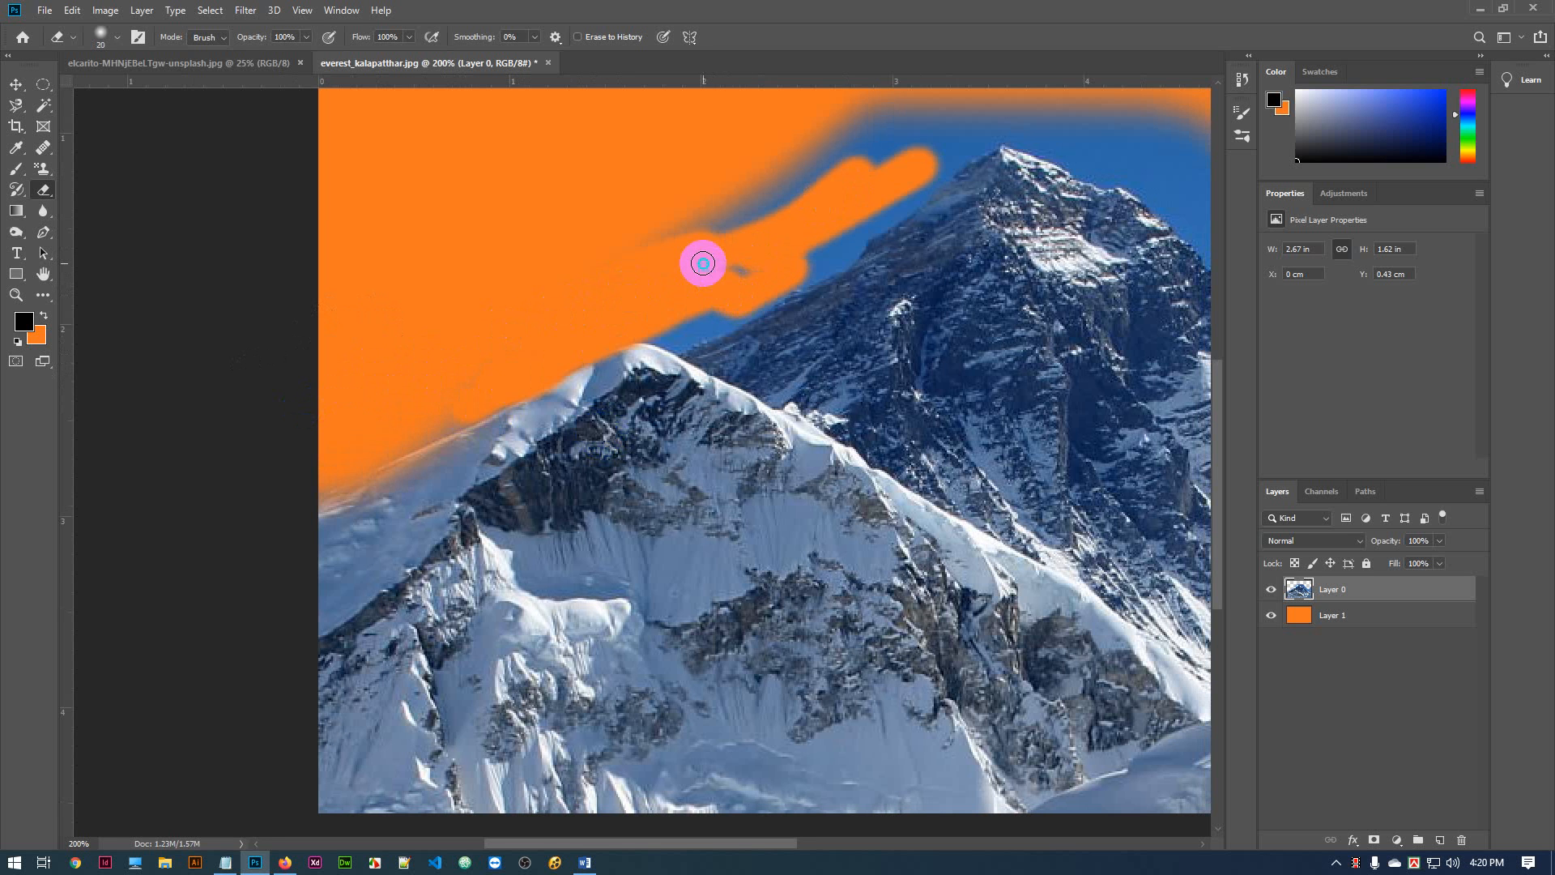
# Set the eraser hardness to 100% and erase the sky closely along the main peak's left slope and over the summit
pyautogui.rightClick(702, 261)
pyautogui.moveTo(791, 338); pyautogui.dragTo(1215, 284)
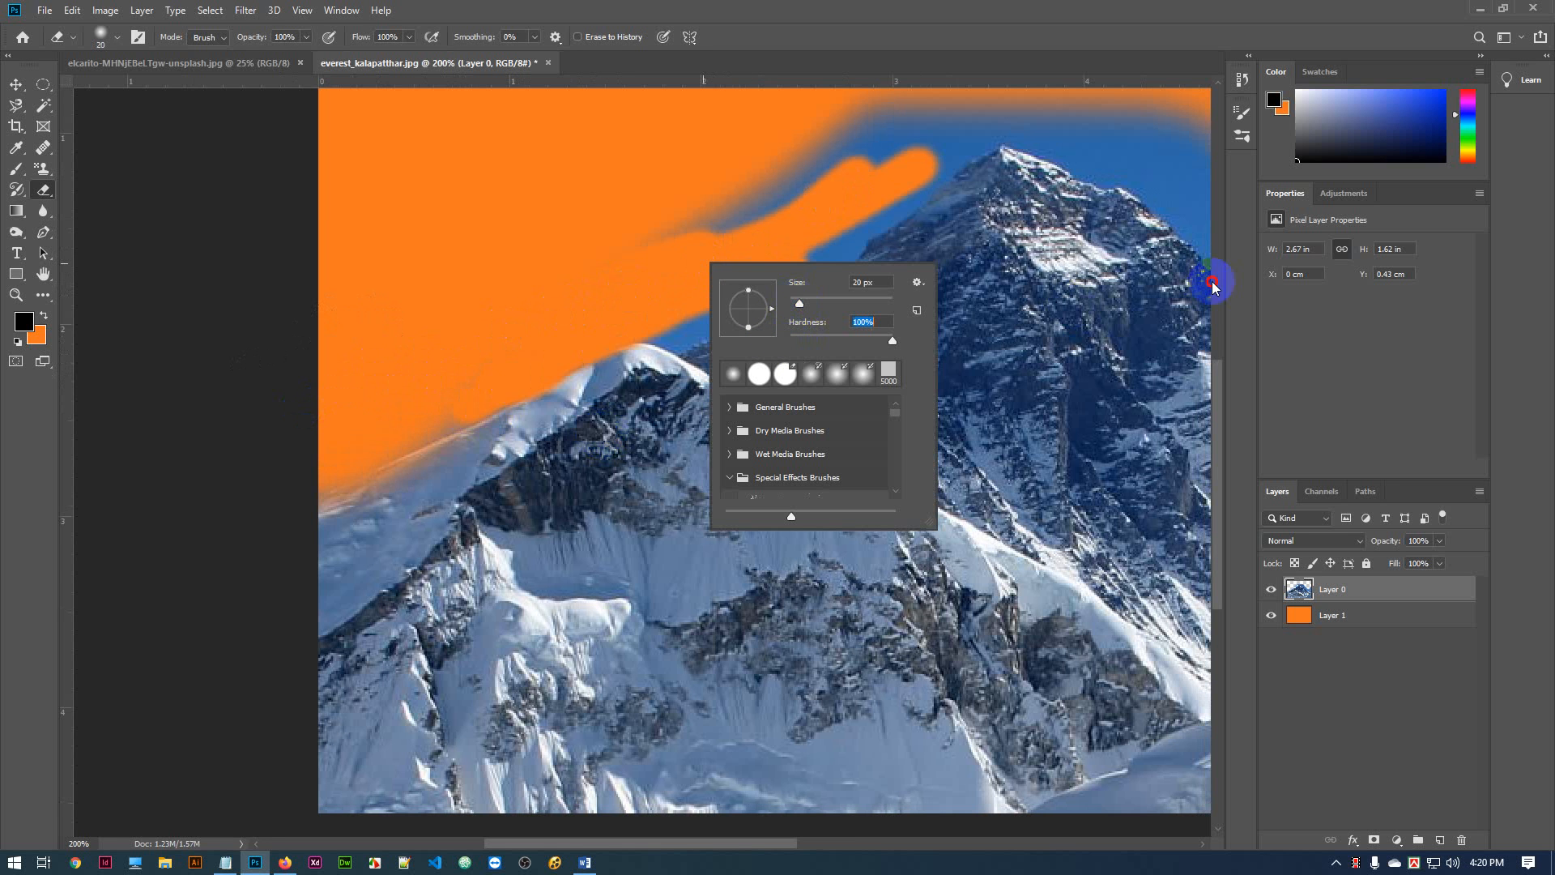
pyautogui.moveTo(877, 214)
pyautogui.mouseDown()
pyautogui.moveTo(821, 265)
pyautogui.moveTo(684, 316)
pyautogui.mouseUp()
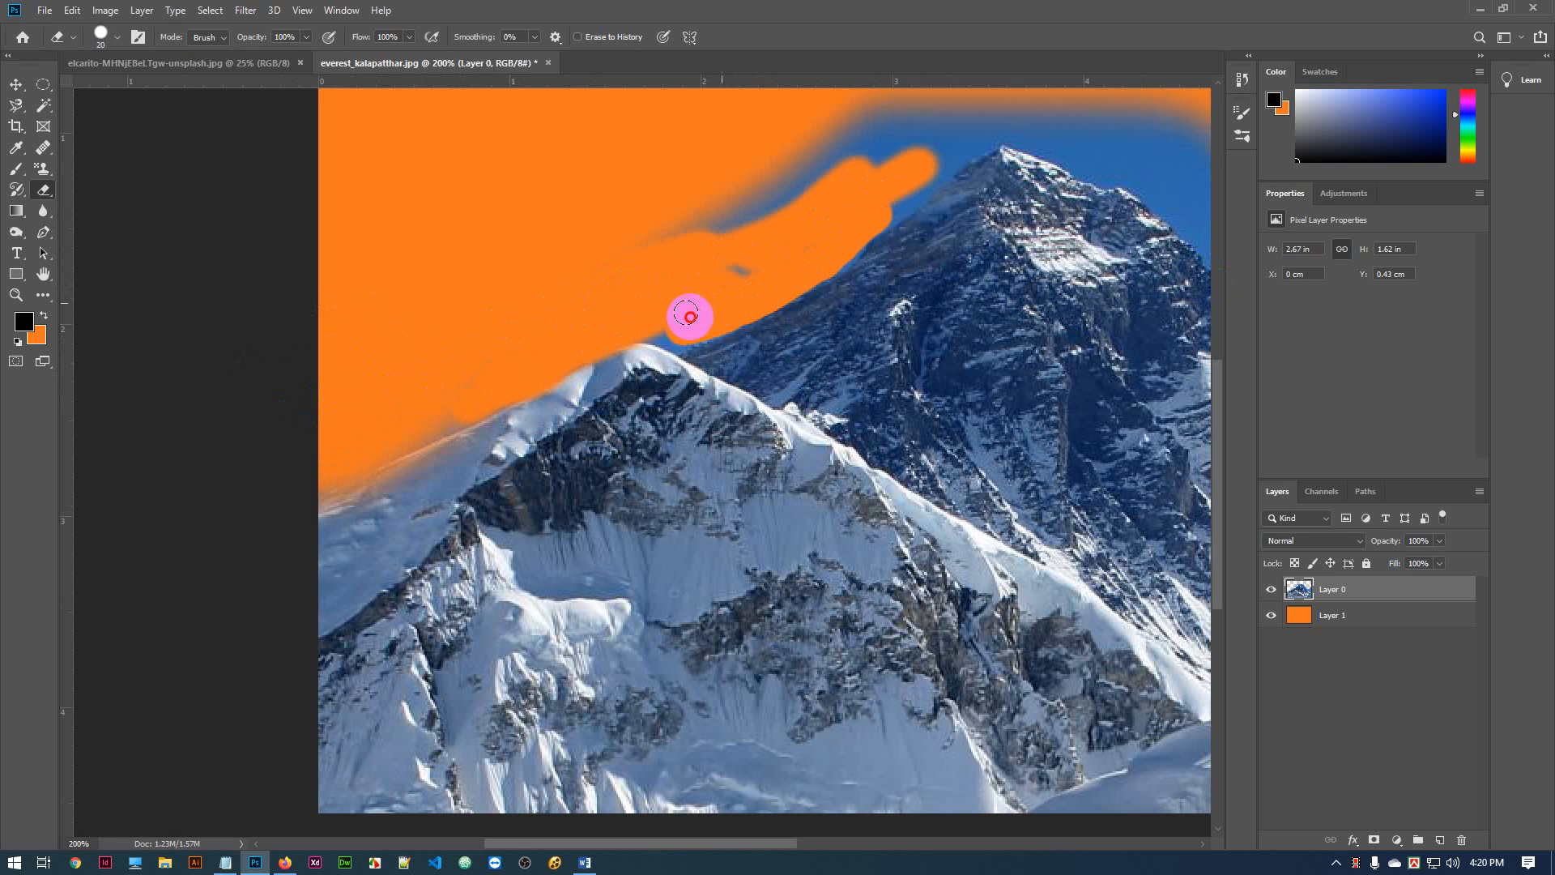
pyautogui.moveTo(923, 180)
pyautogui.mouseDown()
pyautogui.moveTo(894, 199)
pyautogui.moveTo(912, 169)
pyautogui.moveTo(640, 389)
pyautogui.mouseUp()
pyautogui.moveTo(366, 341)
pyautogui.mouseDown()
pyautogui.moveTo(453, 367)
pyautogui.moveTo(677, 288)
pyautogui.moveTo(659, 298)
pyautogui.moveTo(657, 257)
pyautogui.moveTo(823, 316)
pyautogui.moveTo(661, 291)
pyautogui.moveTo(904, 392)
pyautogui.mouseUp()
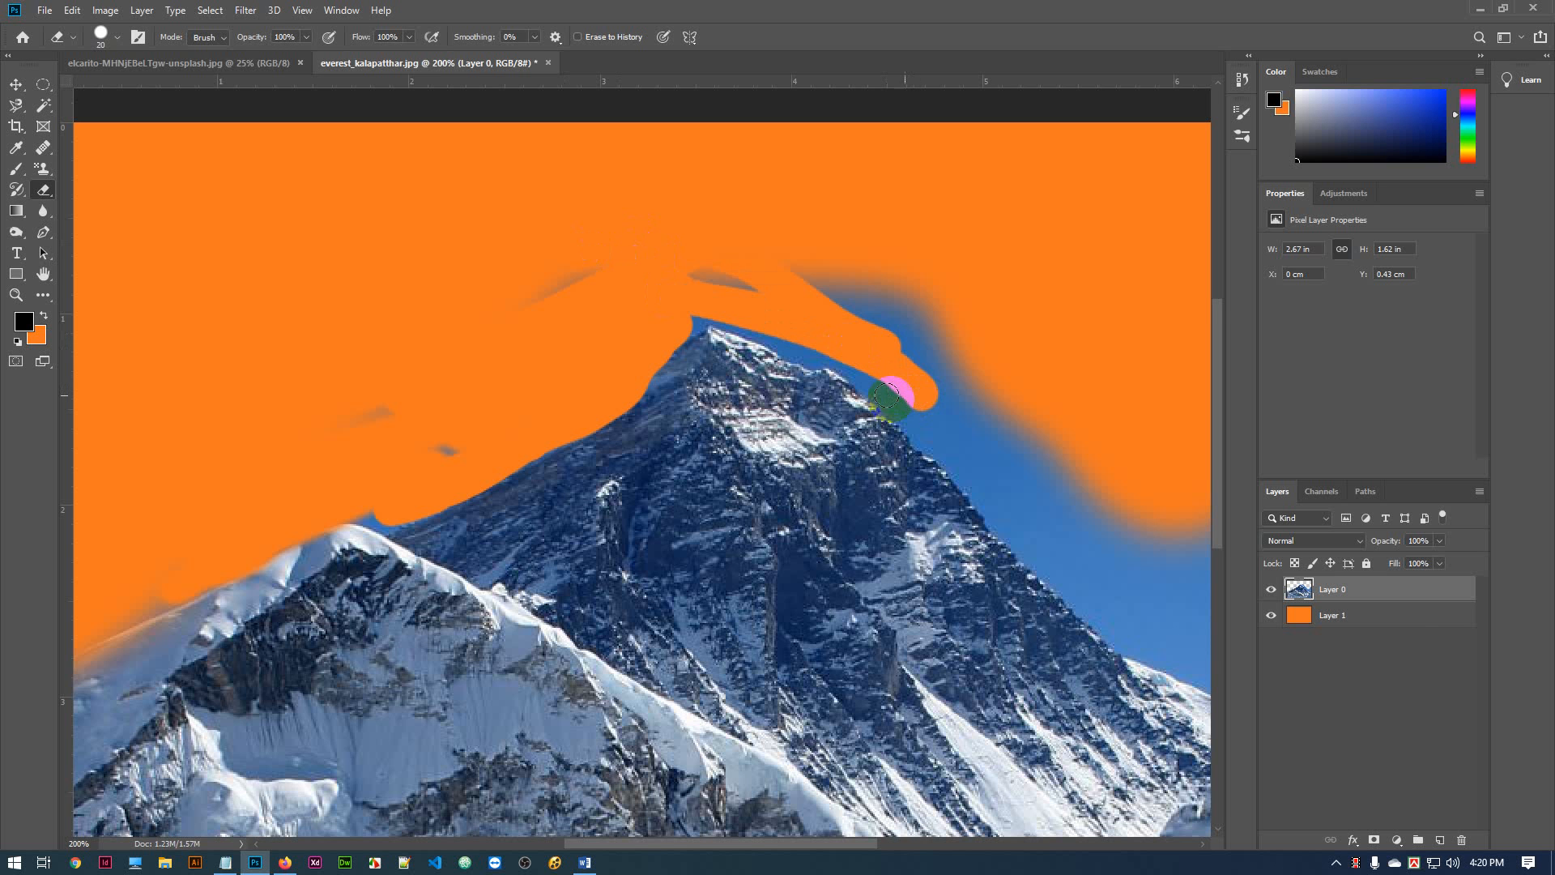
# Undo all the sky erasing on Layer 0 and the orange fill on Layer 1
pyautogui.scroll(-1, 1402, 563)
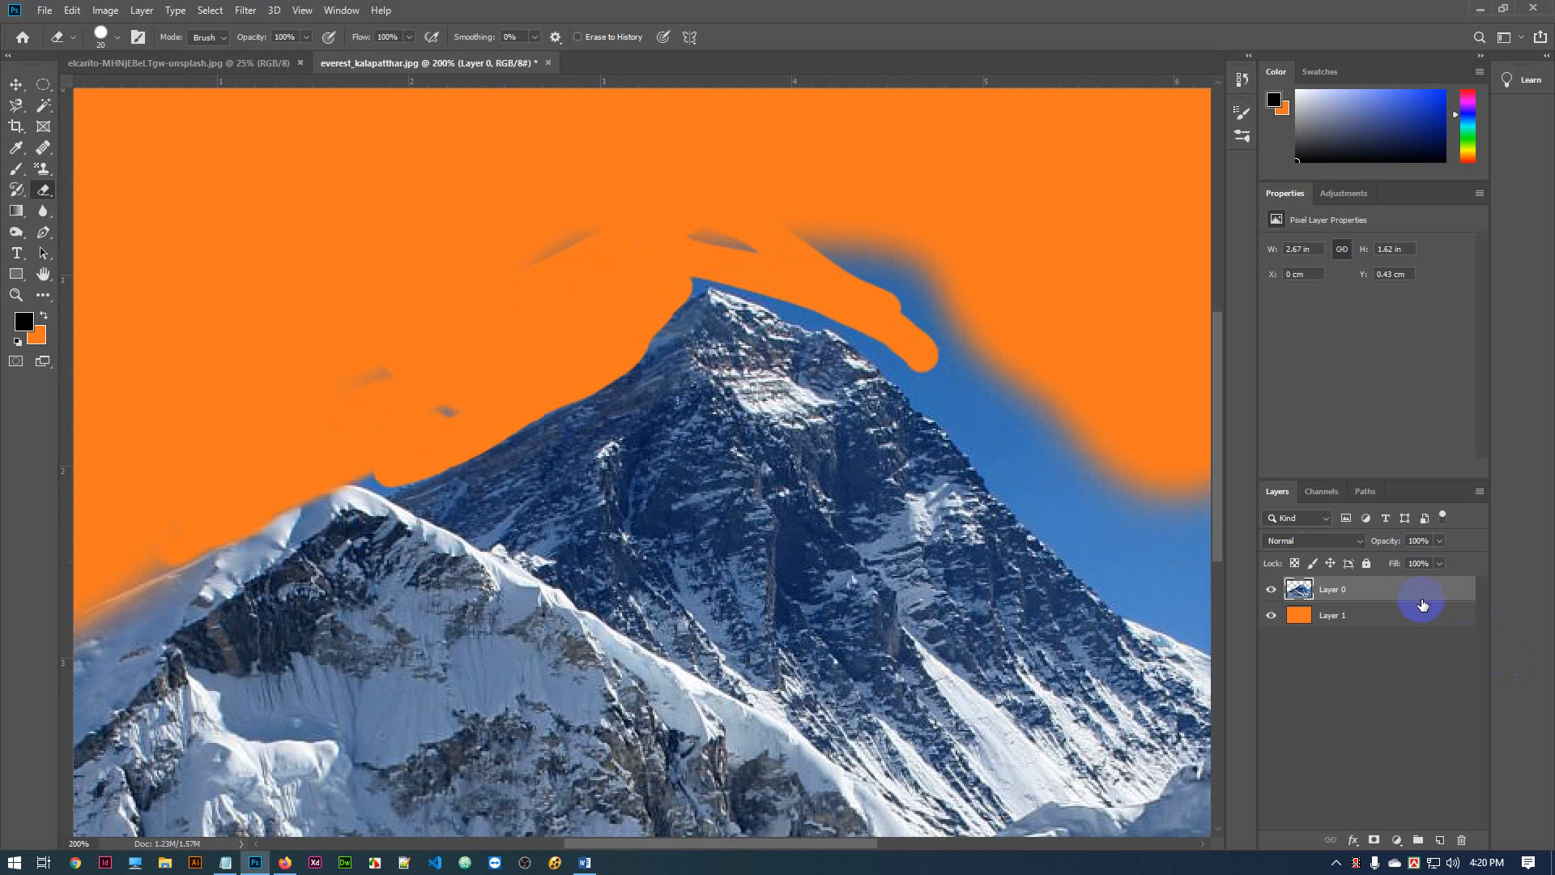
pyautogui.hotkey('ctrl', 'alt', 'z')
pyautogui.hotkey('ctrl', 'alt', 'z')
pyautogui.hotkey('ctrl', 'alt', 'z')
pyautogui.hotkey('ctrl', 'alt', 'z')
pyautogui.hotkey('ctrl', 'alt', 'z')
pyautogui.hotkey('ctrl', 'alt', 'z')
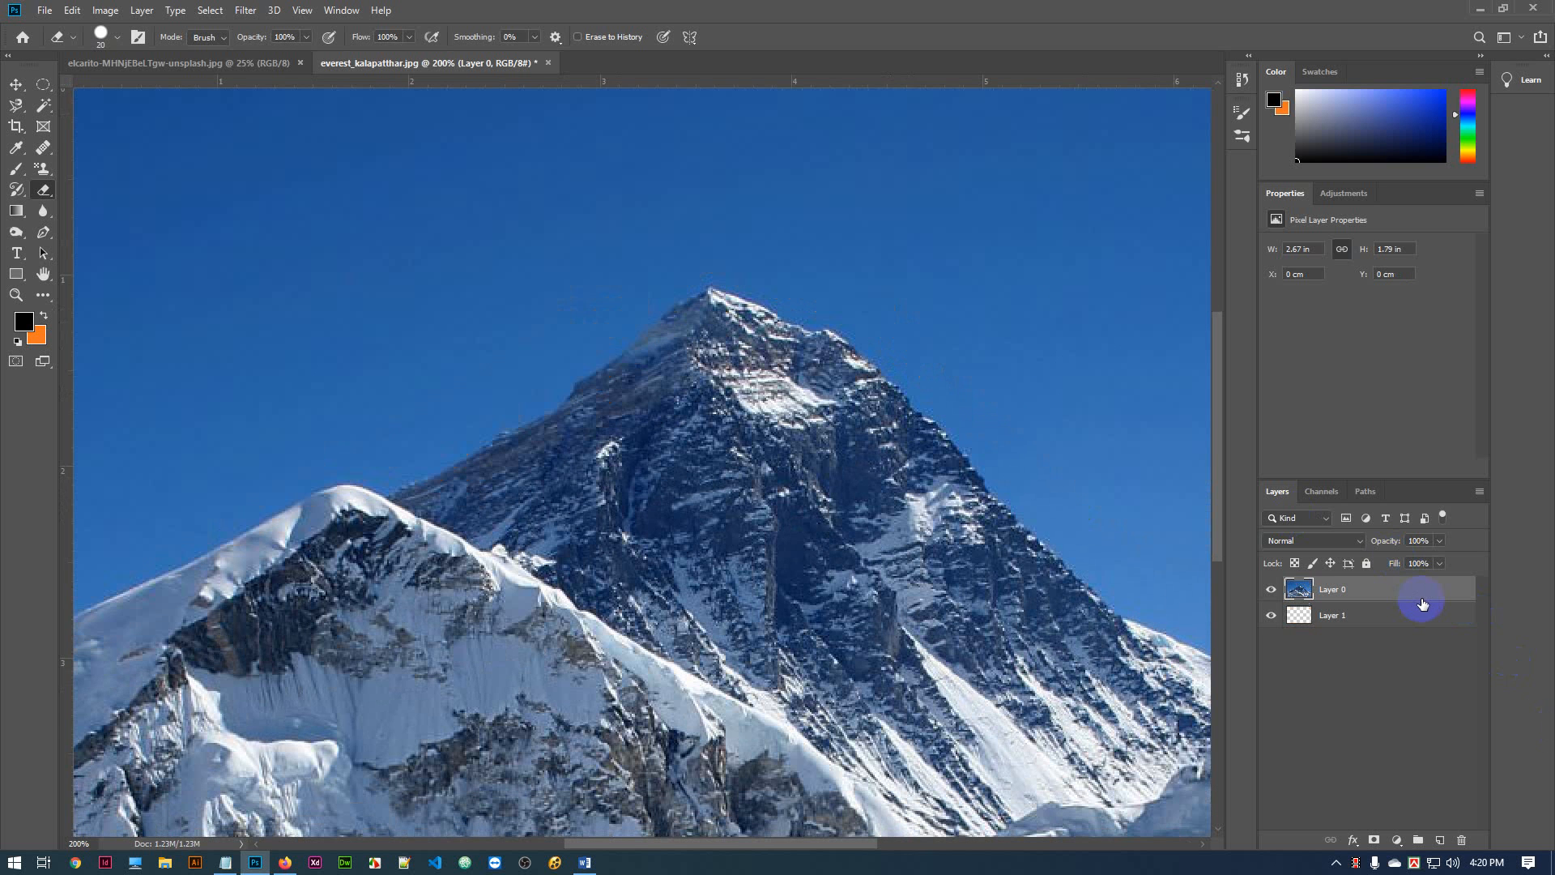
# Undo the remaining layer changes, back to the single locked Background layer
pyautogui.hotkey('ctrl', '-')
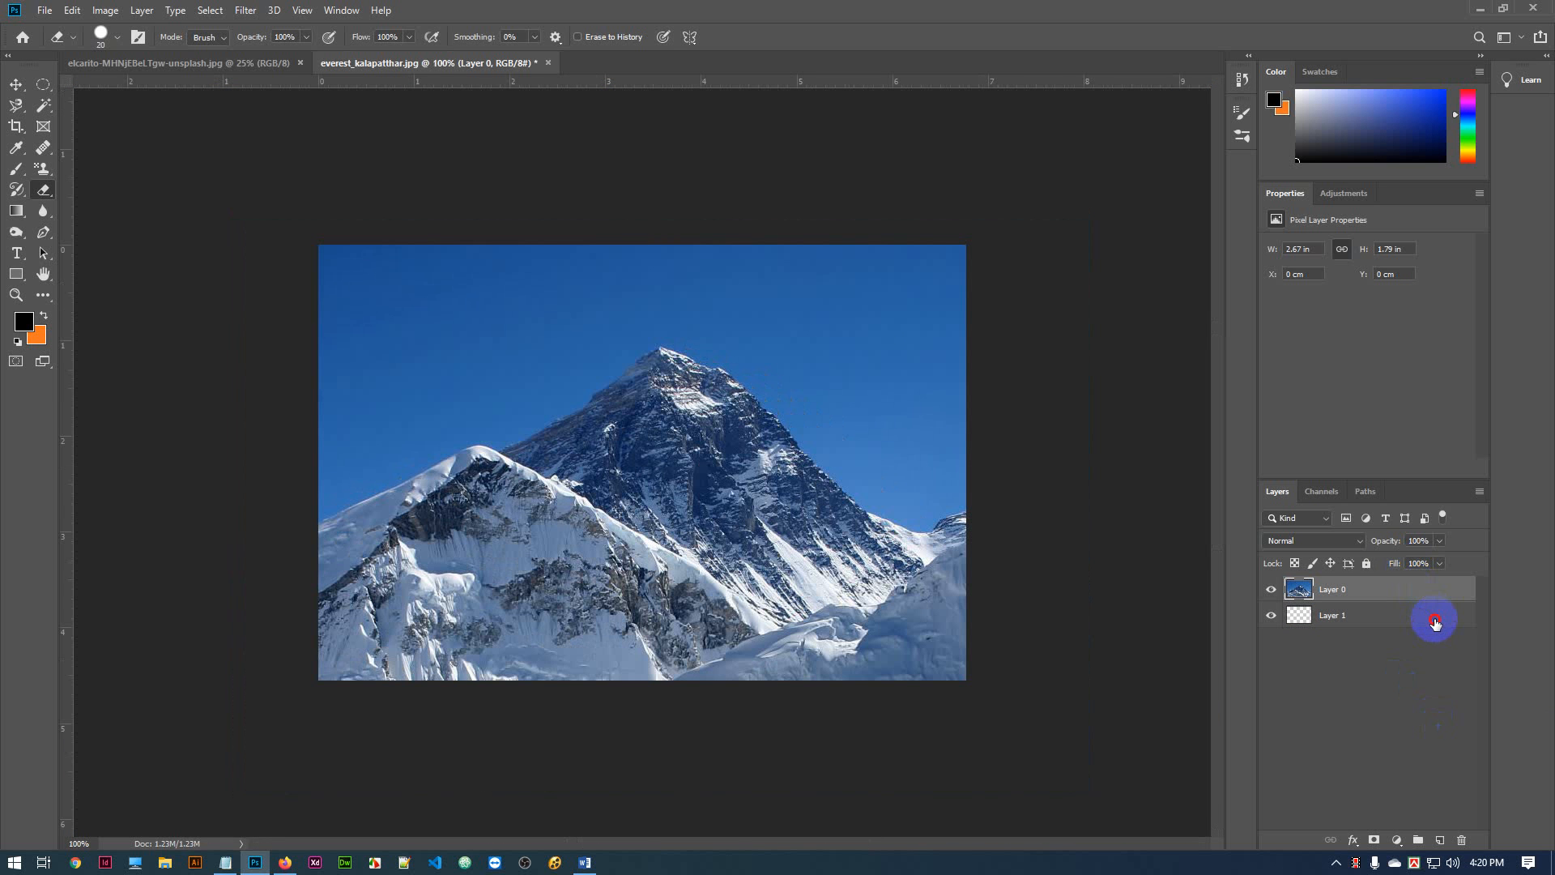
pyautogui.click(1435, 621)
pyautogui.hotkey('ctrl', 'z')
pyautogui.hotkey('ctrl', 'z')
pyautogui.hotkey('ctrl', 'z')
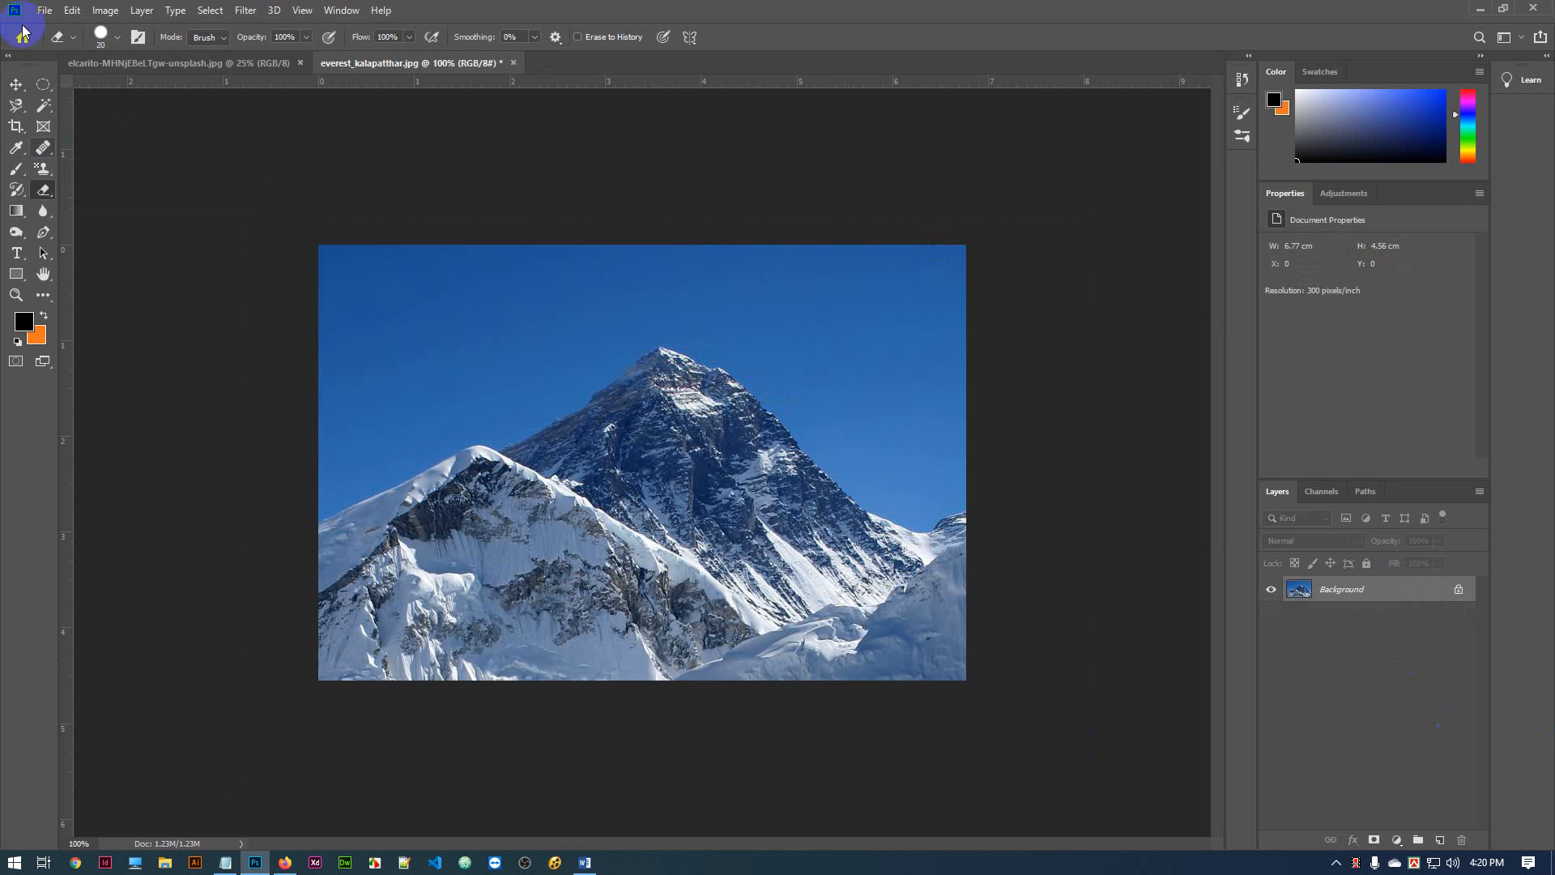
# Compare the Magic Eraser with the Magic Wand by selecting the upper sky with the wand at tolerance 10, and clear the selection
pyautogui.rightClick(46, 192)
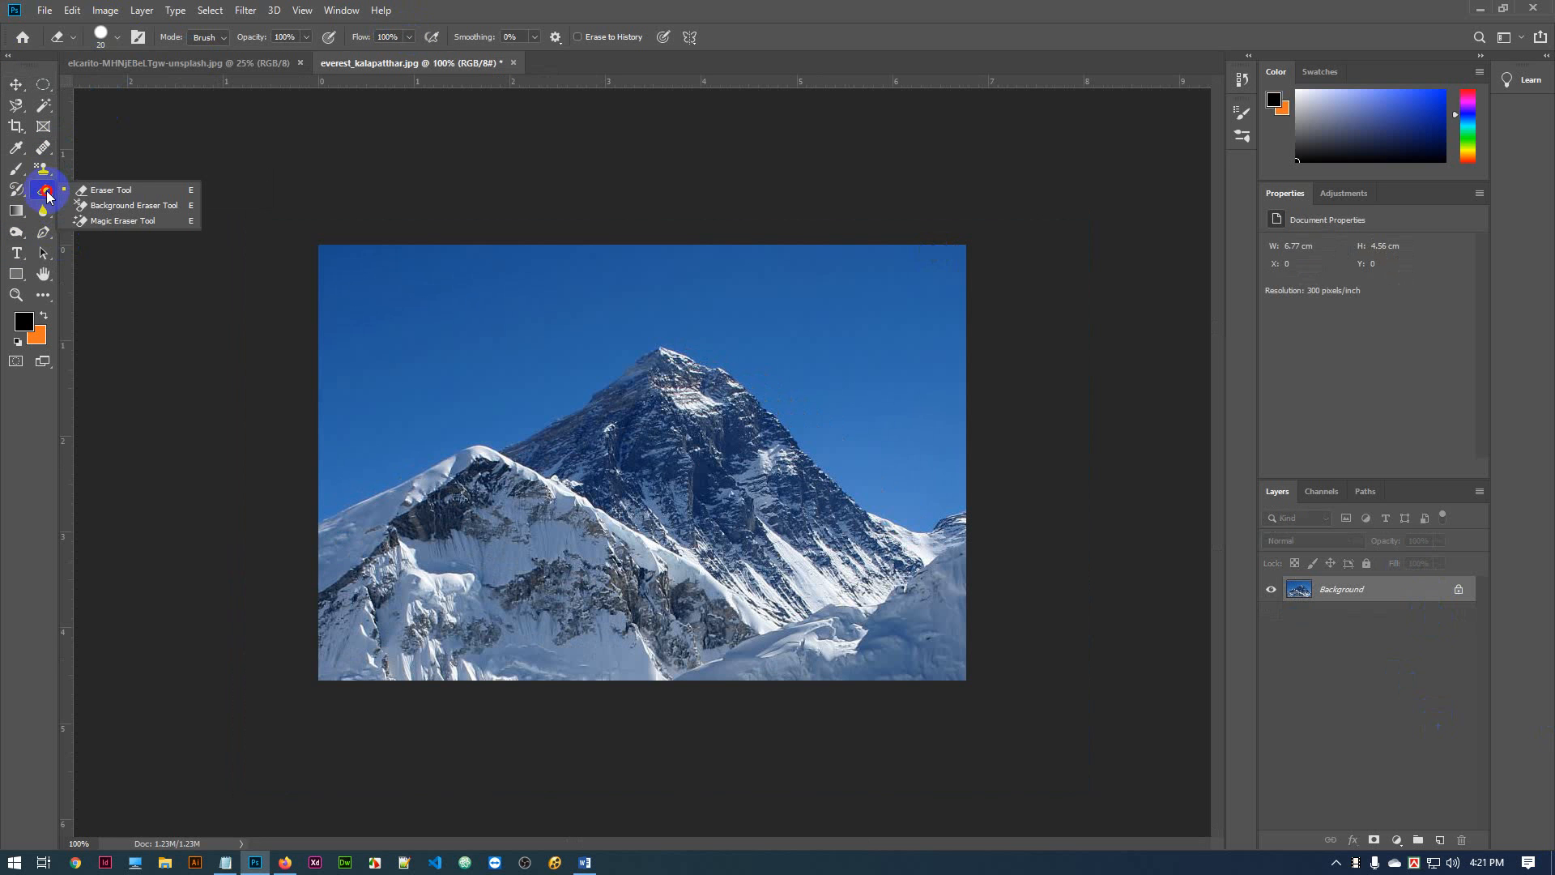
pyautogui.click(116, 221)
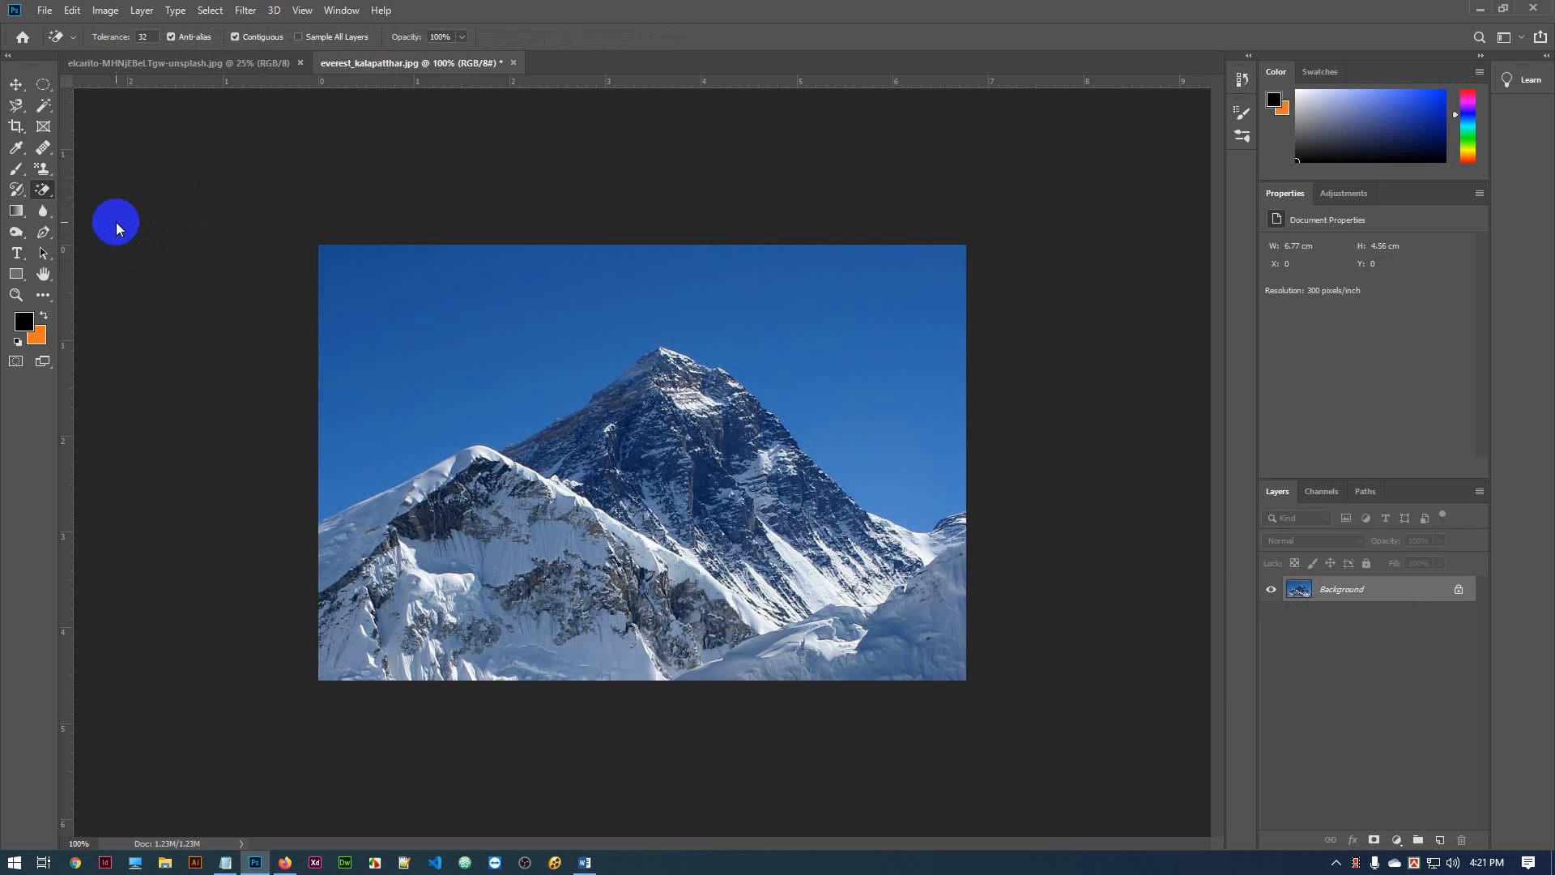
pyautogui.click(51, 114)
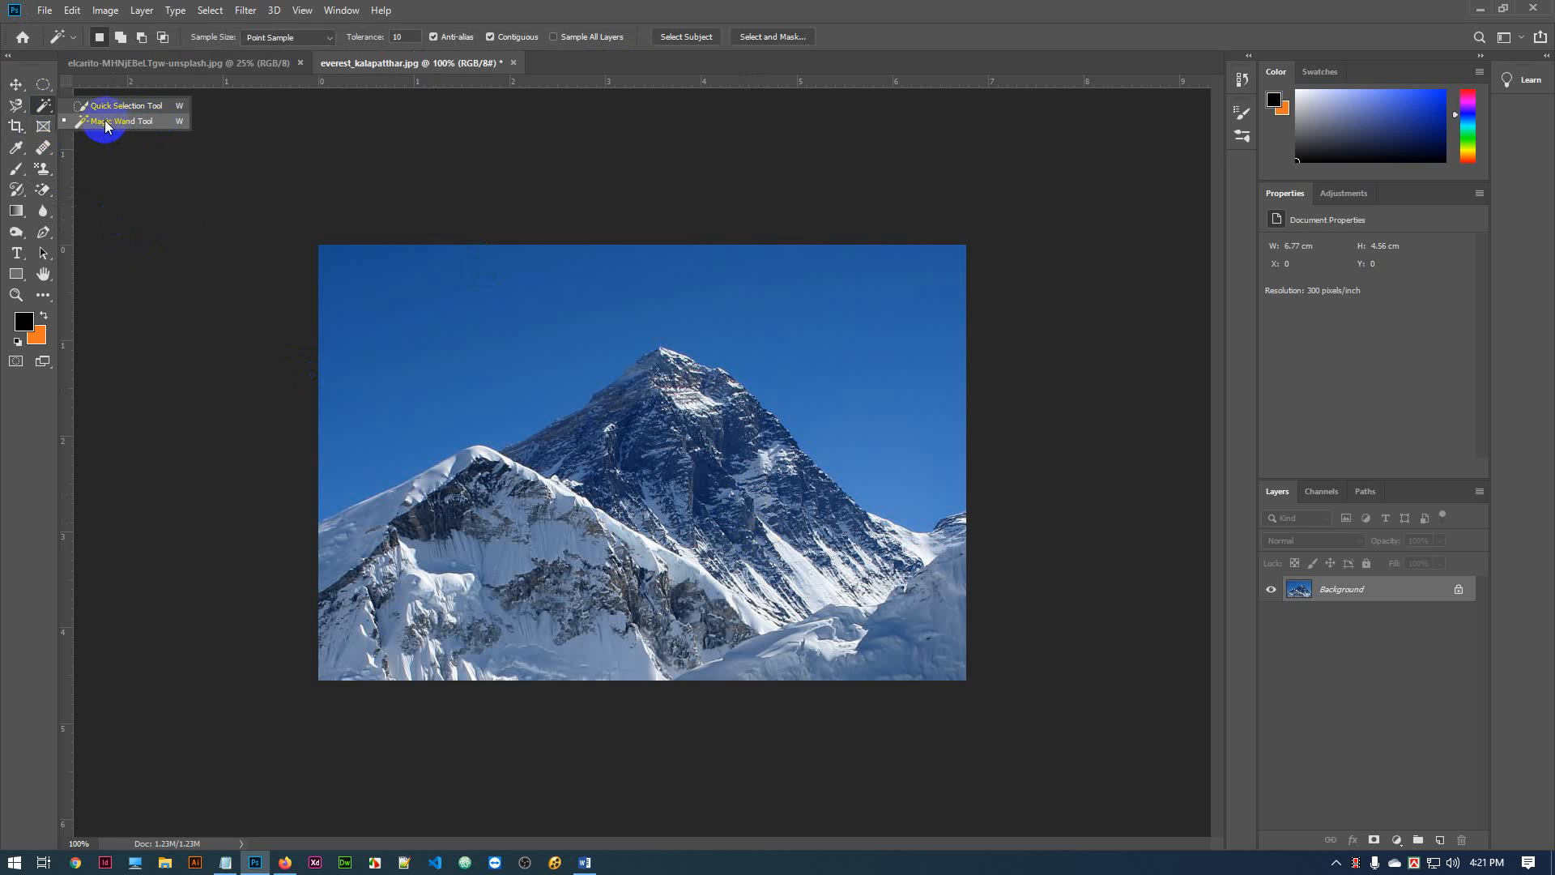
pyautogui.click(43, 189)
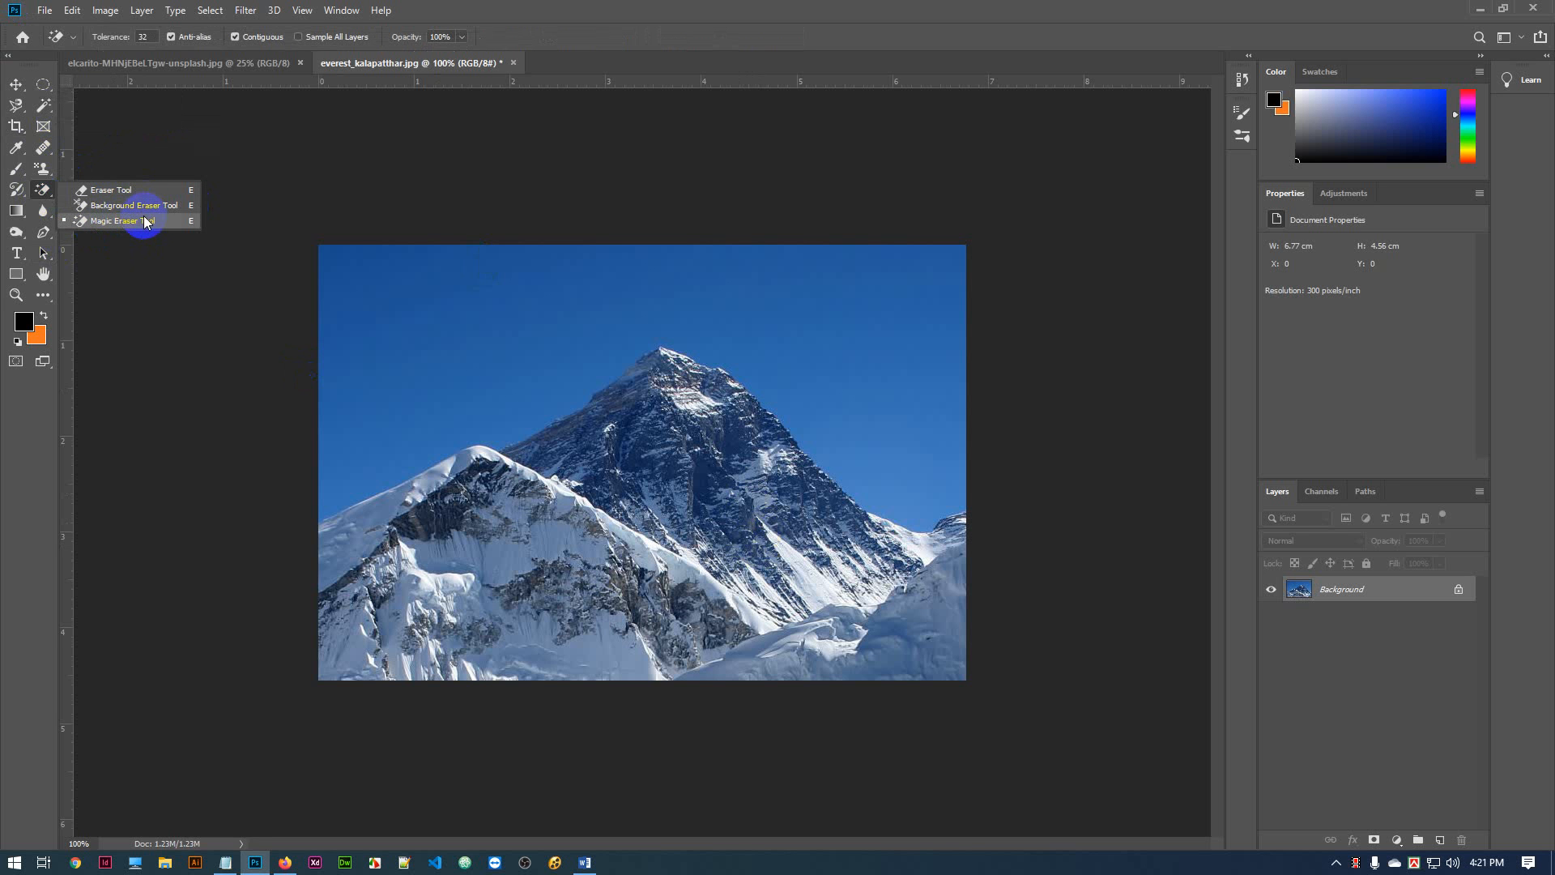
pyautogui.click(45, 111)
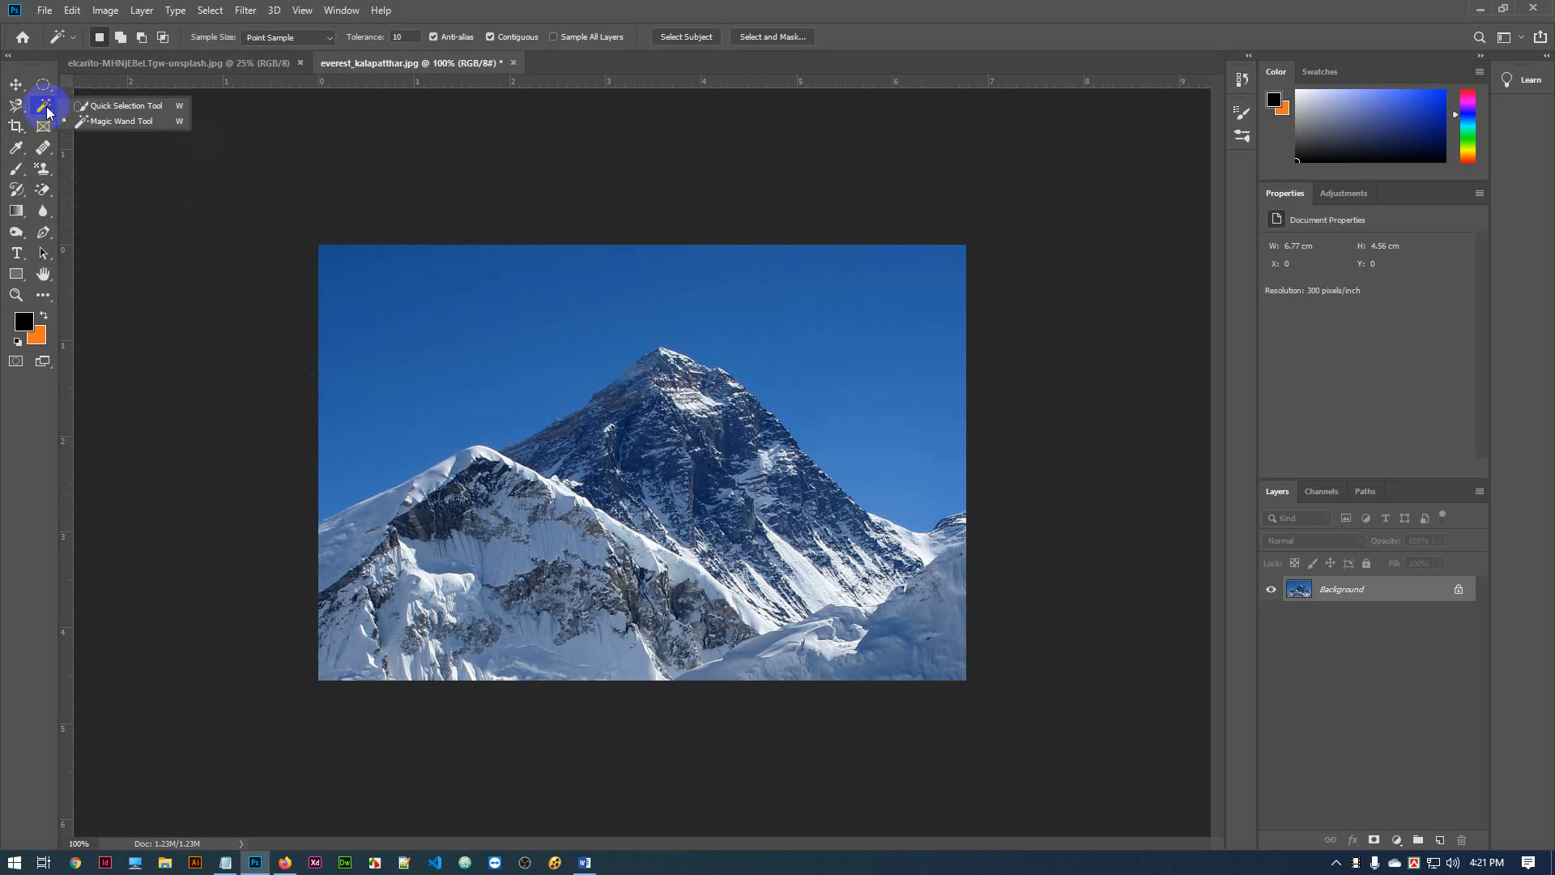
pyautogui.click(111, 126)
pyautogui.click(445, 308)
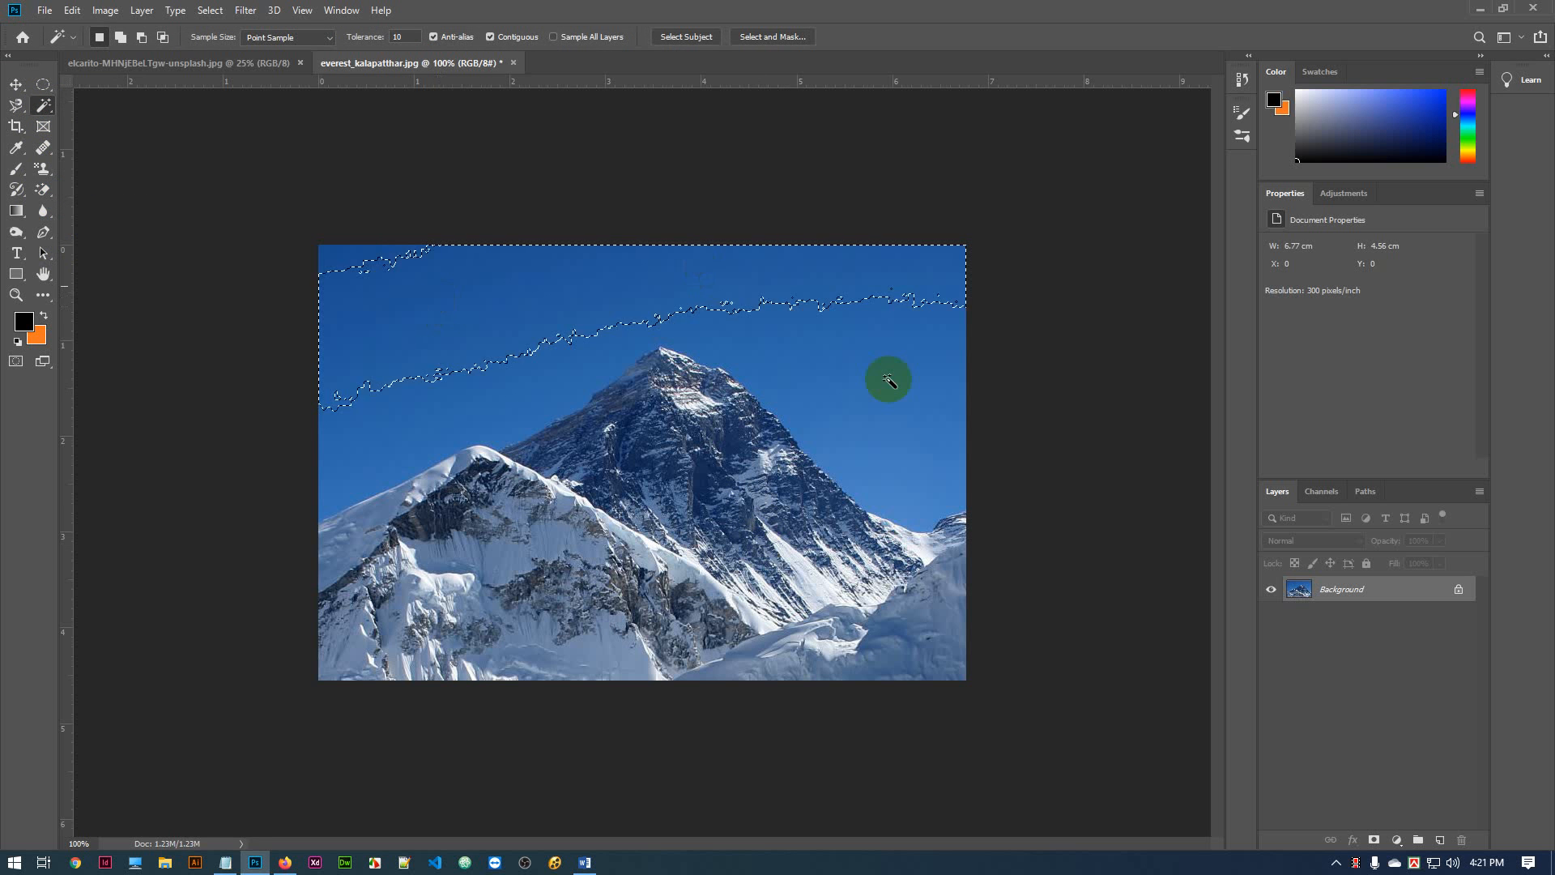
pyautogui.hotkey('ctrl', 'd')
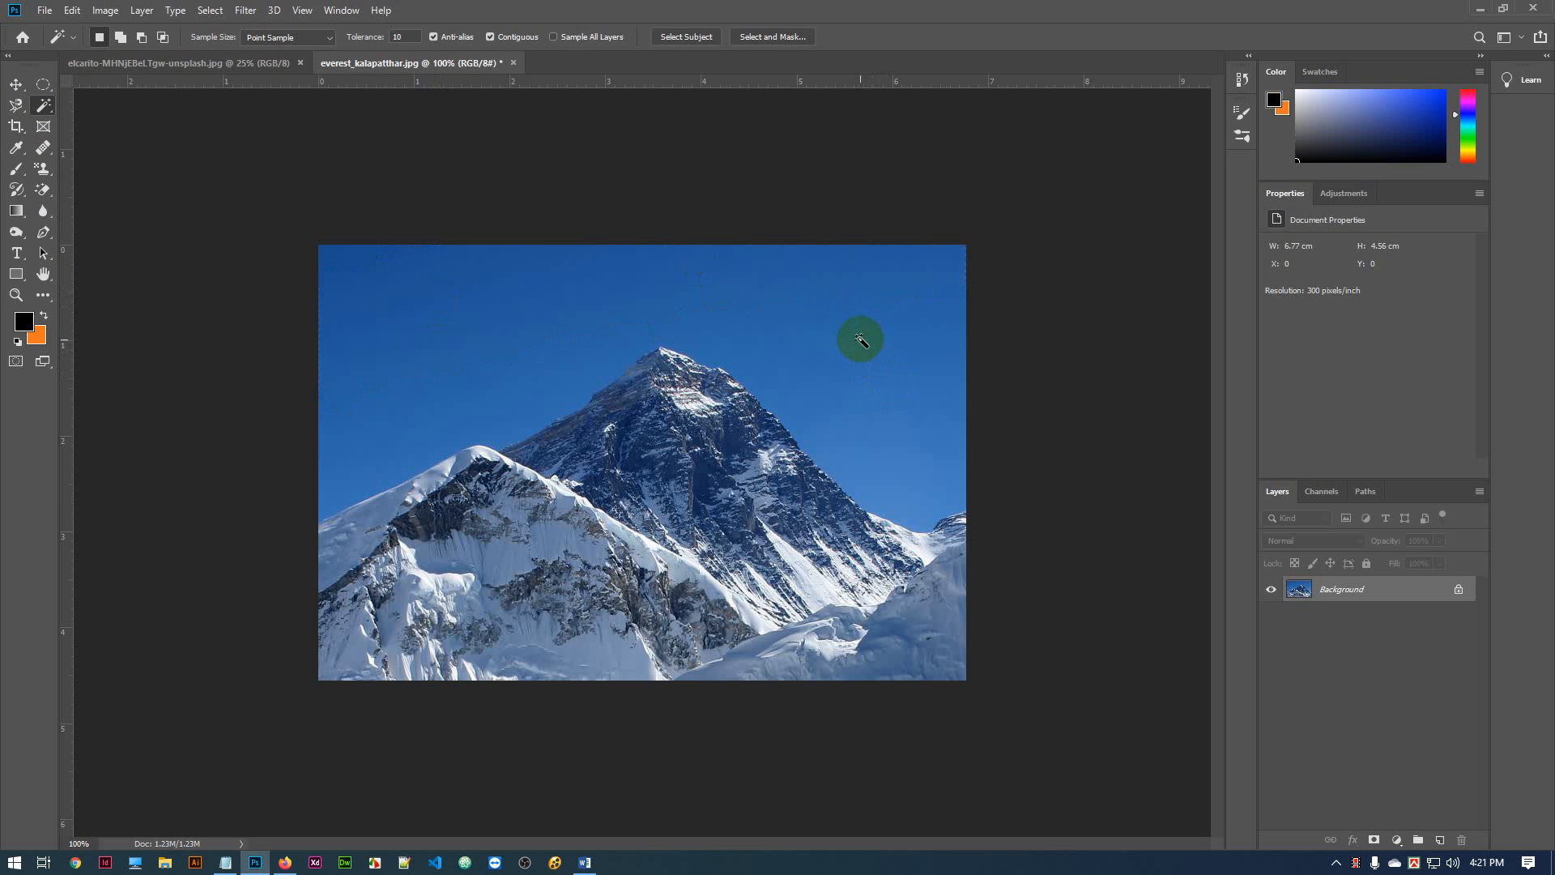
# Unlock the Background layer and erase the whole sky around the mountain with the Magic Eraser at tolerance 32
pyautogui.click(1459, 591)
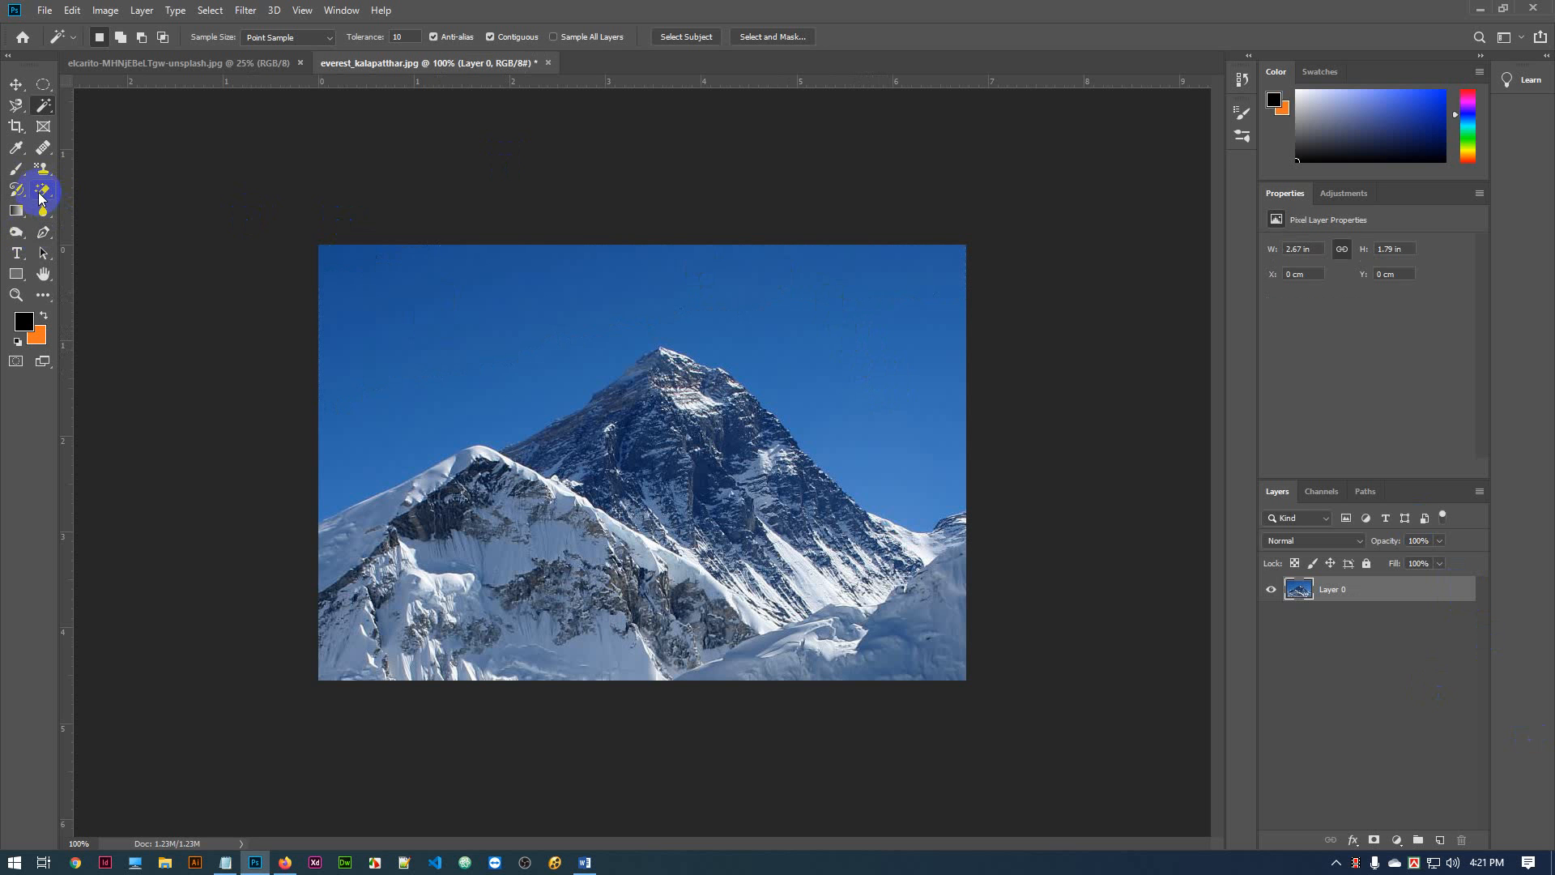
pyautogui.moveTo(38, 192); pyautogui.dragTo(114, 220)
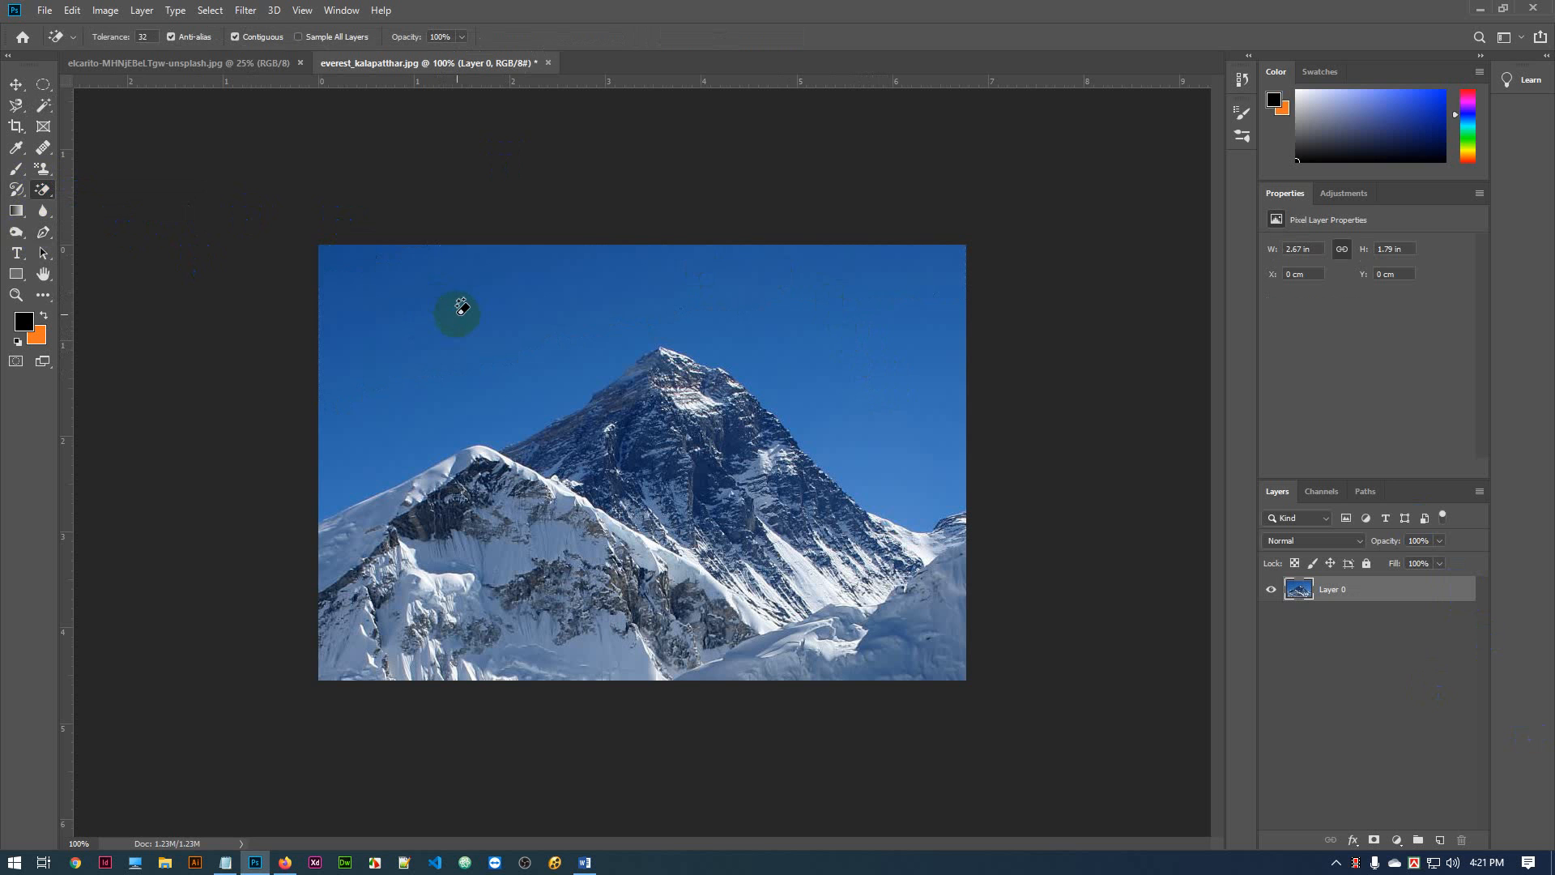
pyautogui.click(457, 318)
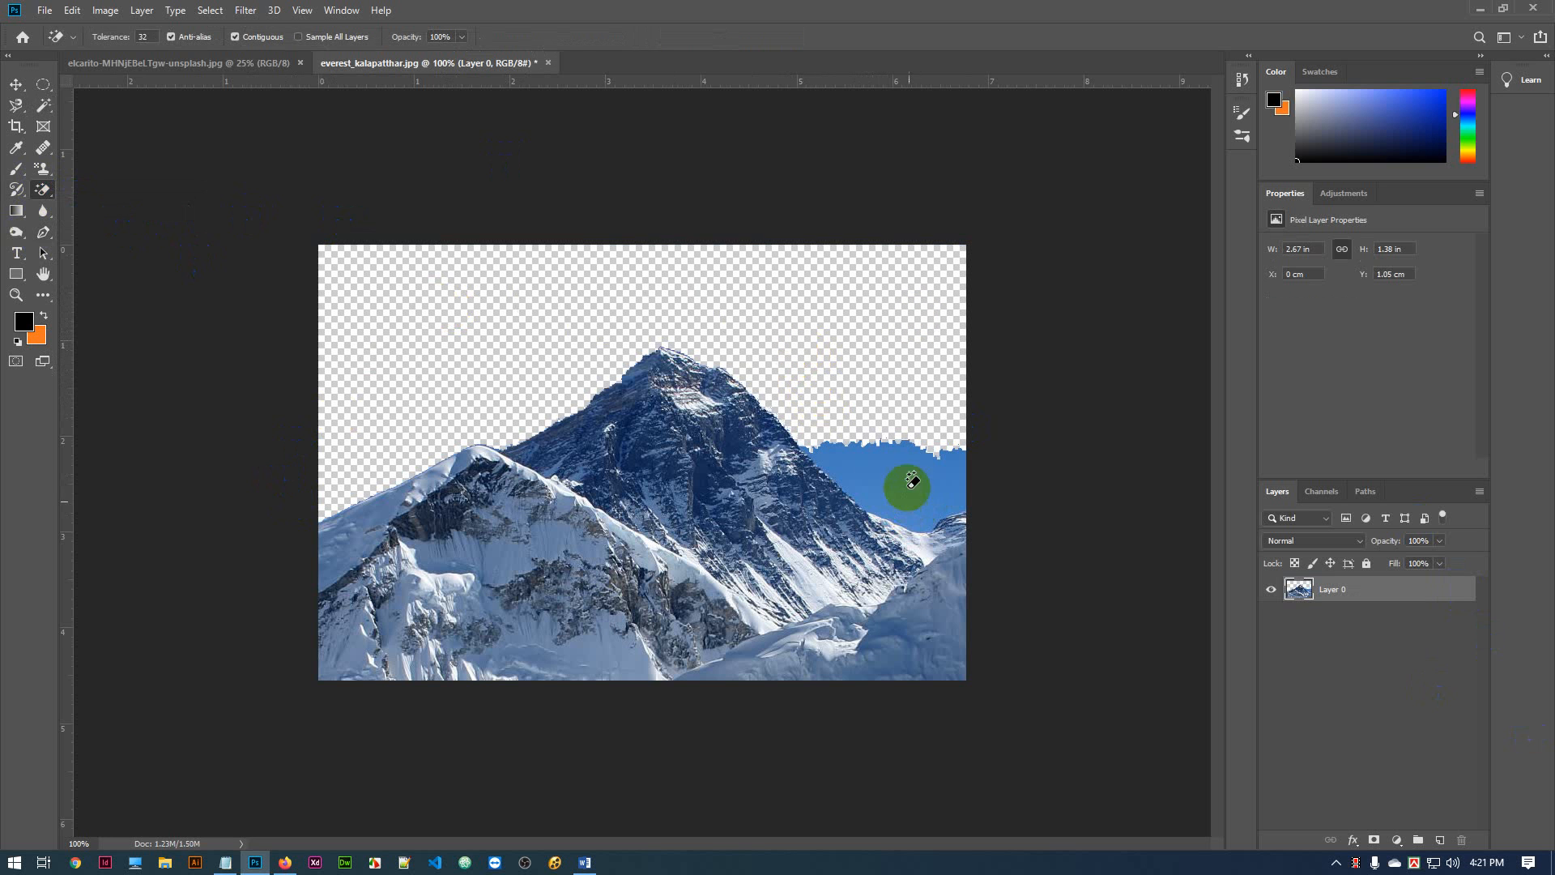
pyautogui.click(917, 466)
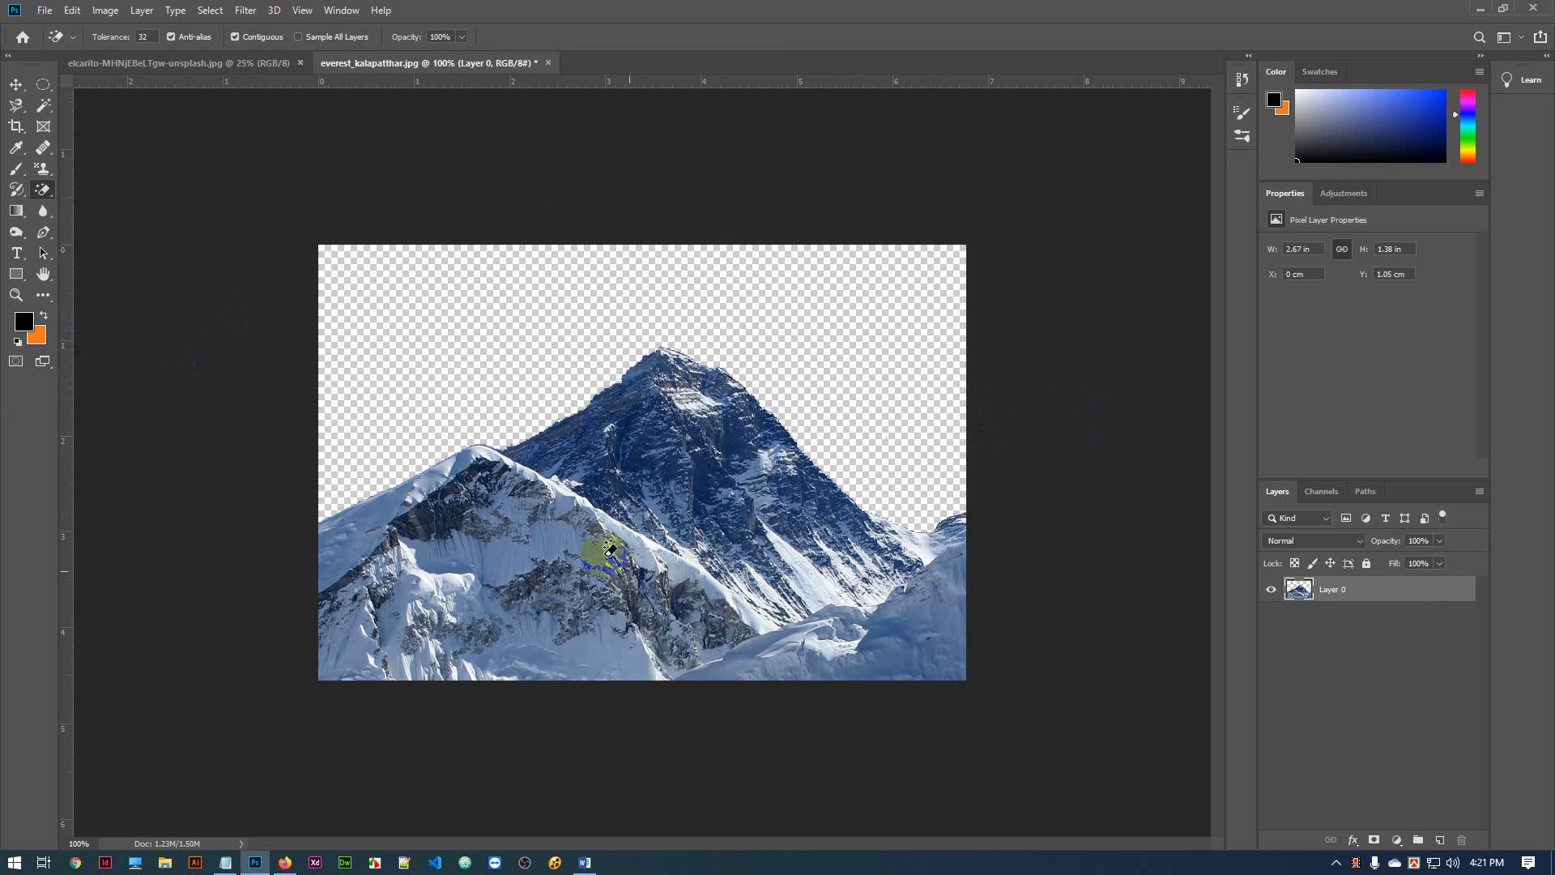
# Erase similar-coloured areas of the main peak and the snowy foreground ridge with the Magic Eraser
pyautogui.click(741, 415)
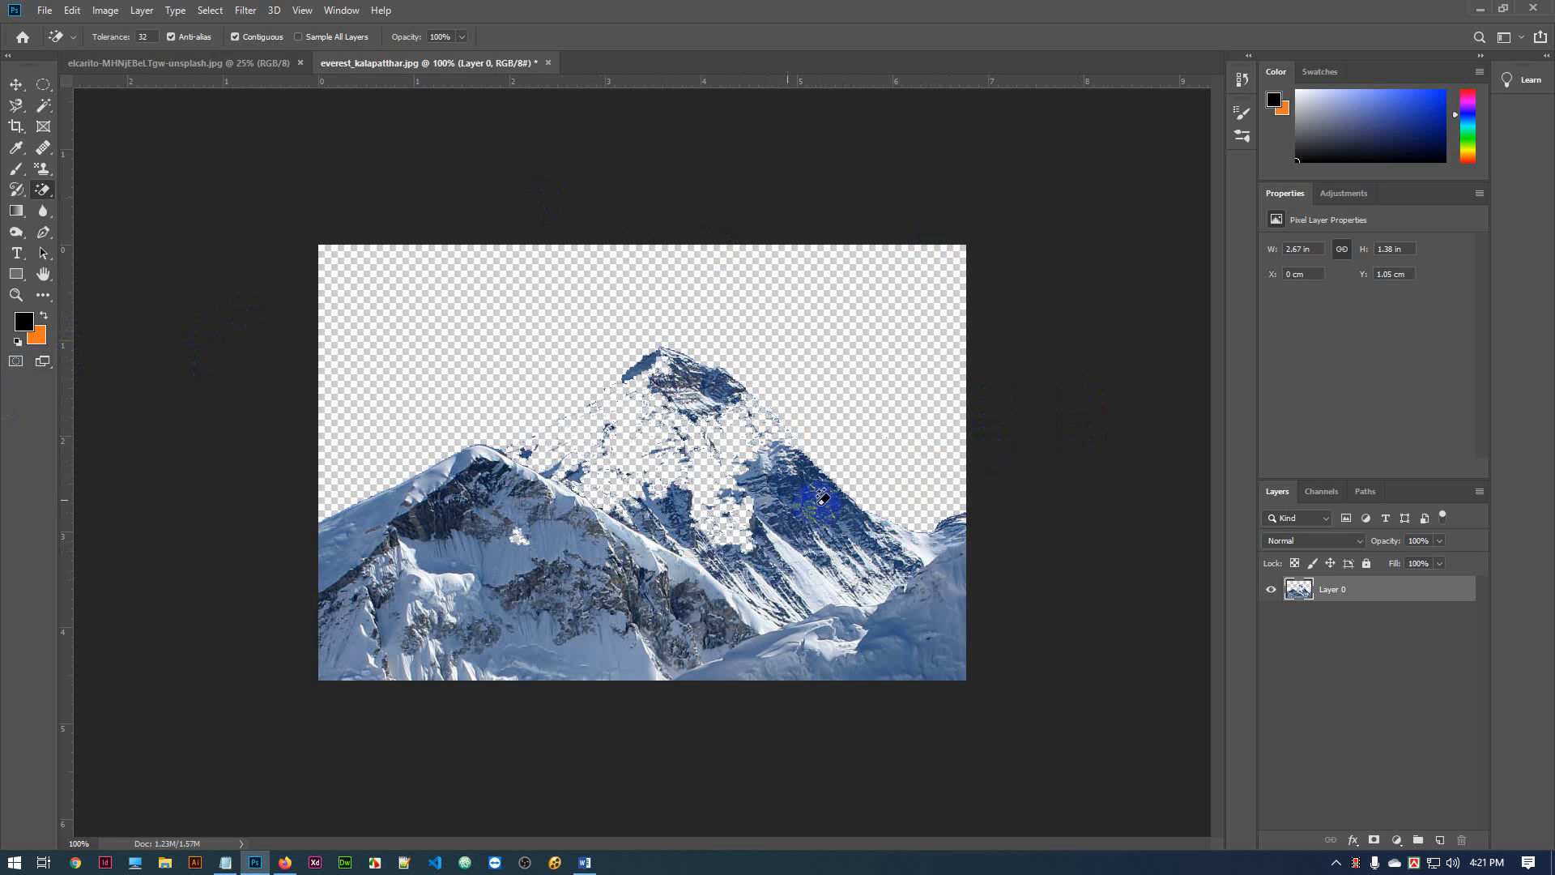
pyautogui.click(822, 496)
pyautogui.click(470, 530)
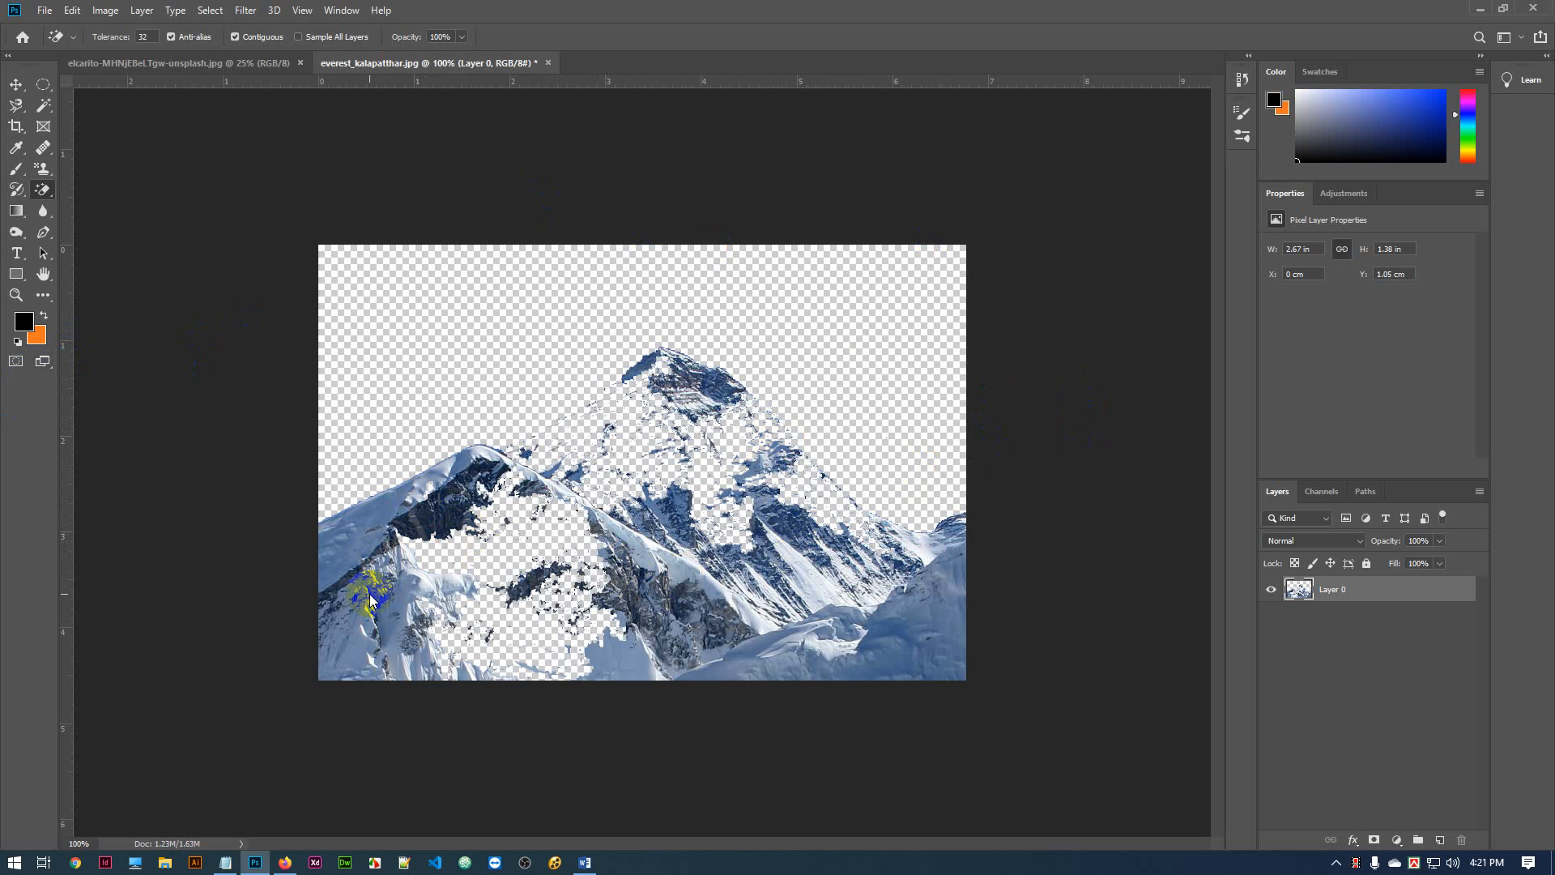
pyautogui.click(376, 535)
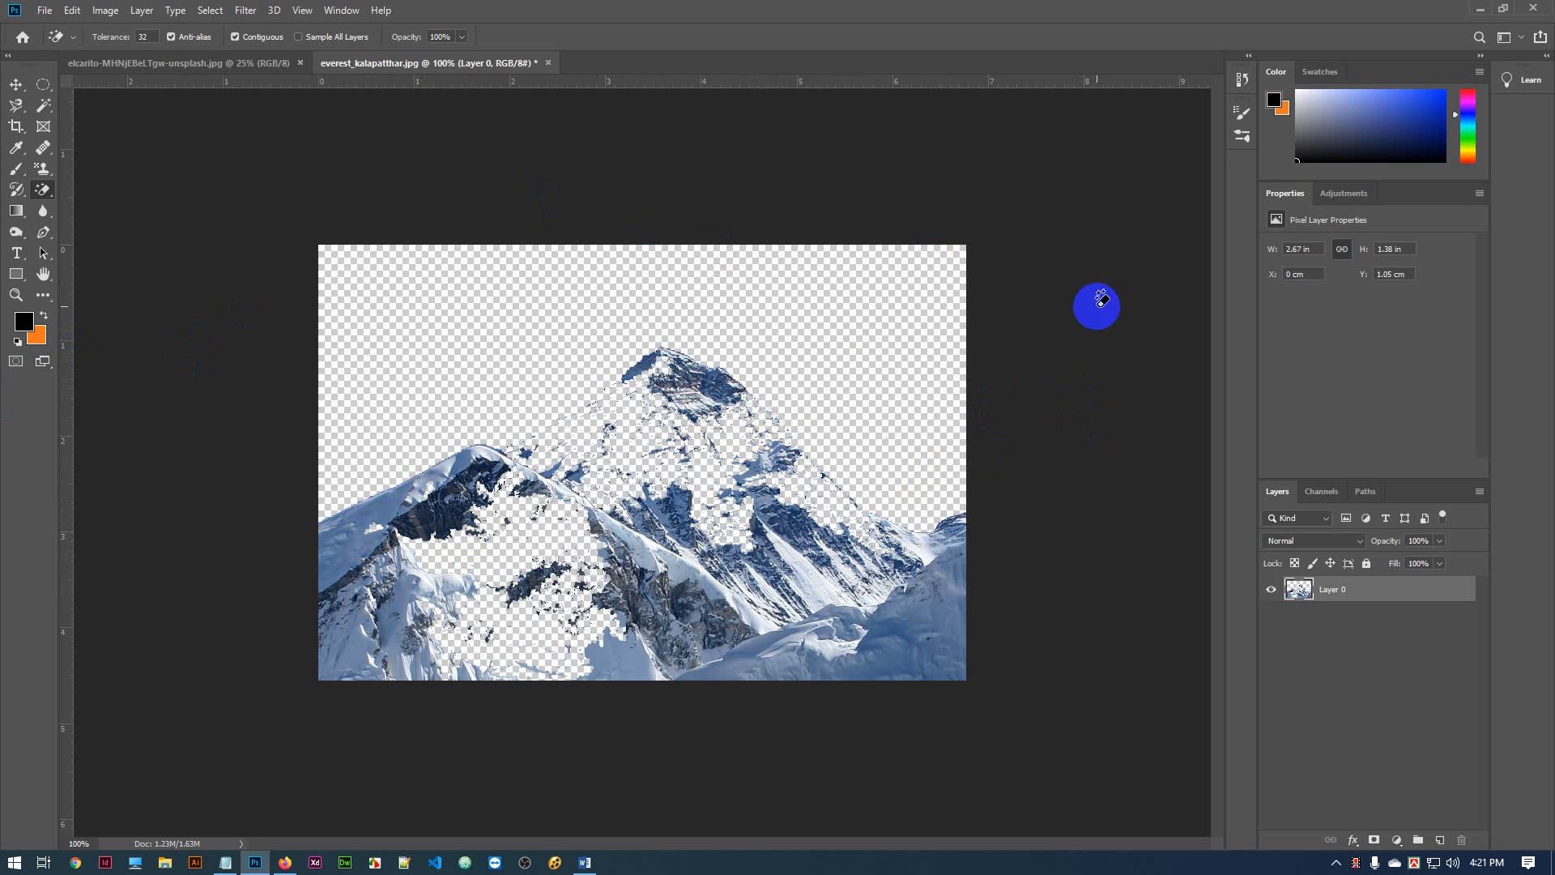
# Undo all the Magic Eraser edits on the mountain and sky of Layer 0, keeping the layer unlocked
pyautogui.hotkey('ctrl', 'z')
pyautogui.hotkey('ctrl', 'z')
pyautogui.hotkey('ctrl', 'z')
pyautogui.hotkey('ctrl', 'z')
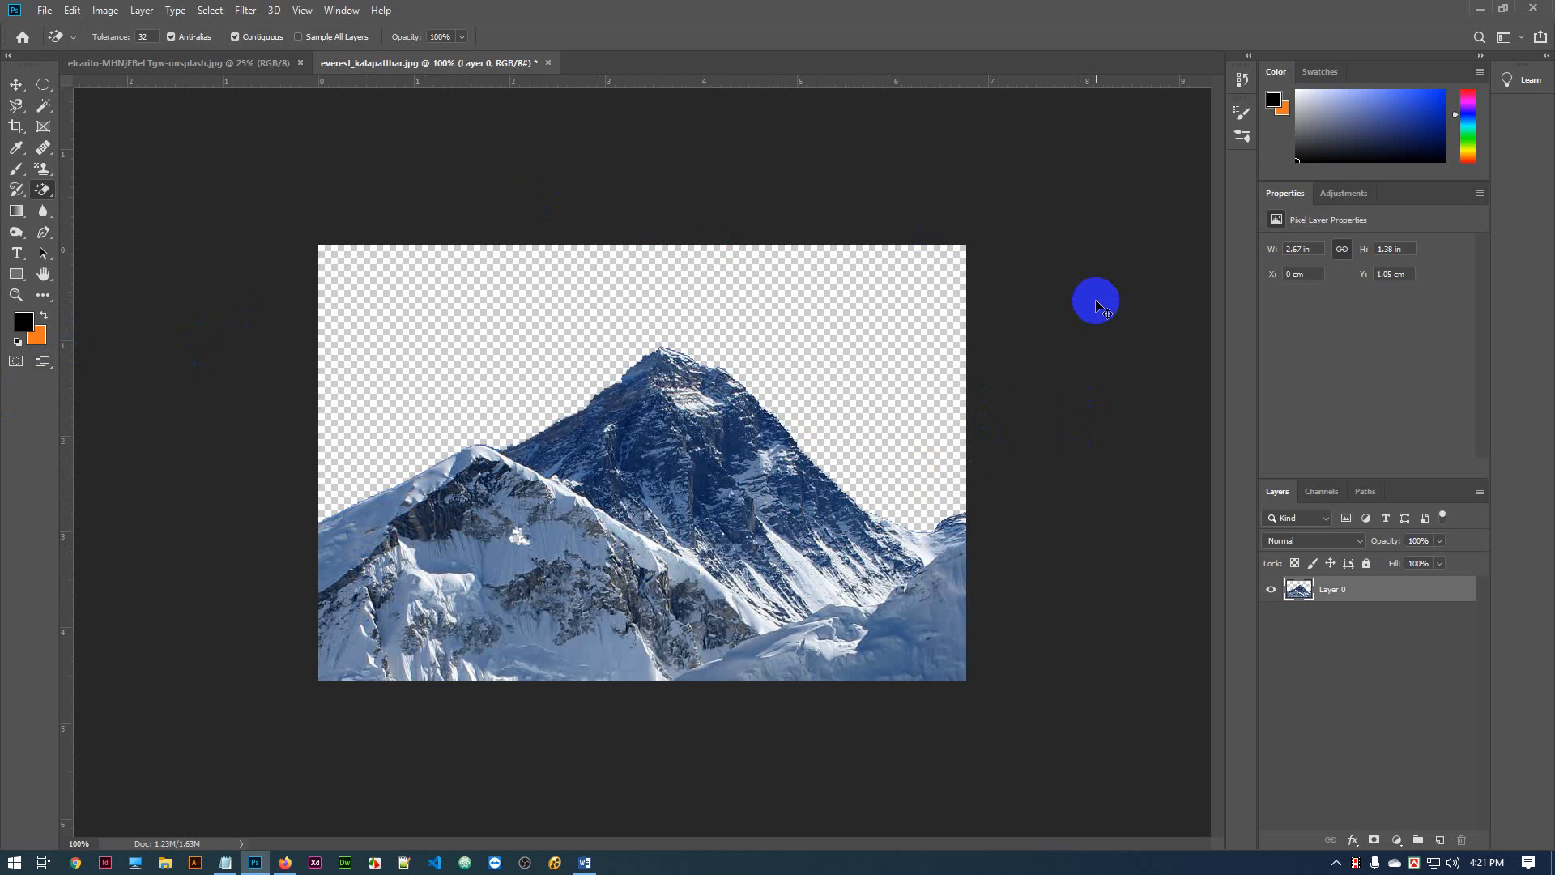
pyautogui.hotkey('ctrl', 'z')
pyautogui.hotkey('ctrl', 'z')
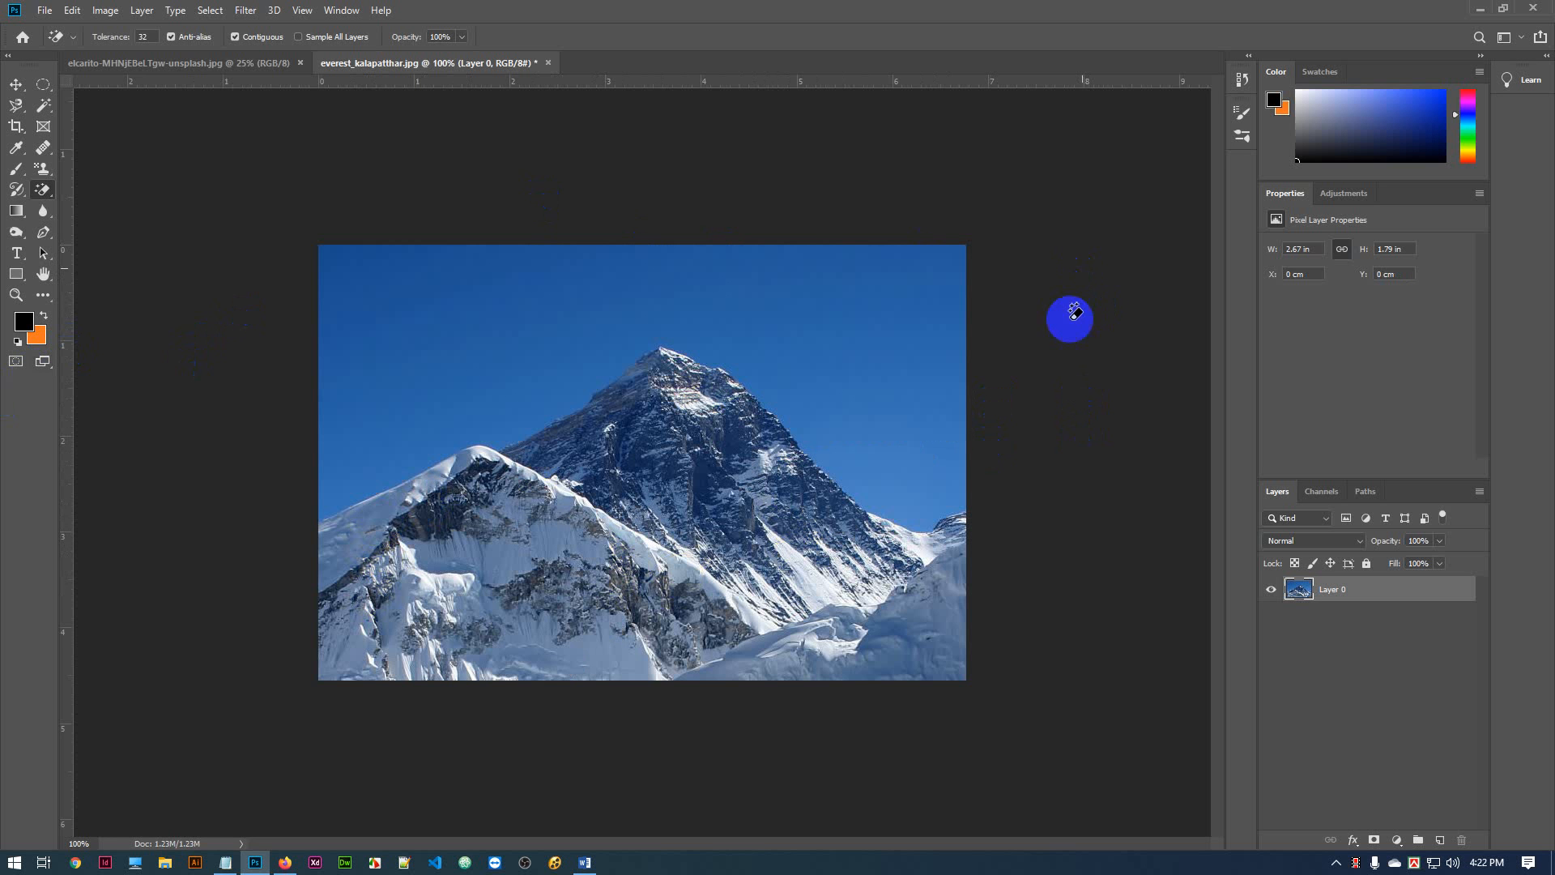
# Switch to the Background Eraser with continuous sampling, contiguous limits and 50% tolerance, and enlarge its brush to 90 px
pyautogui.click(47, 192)
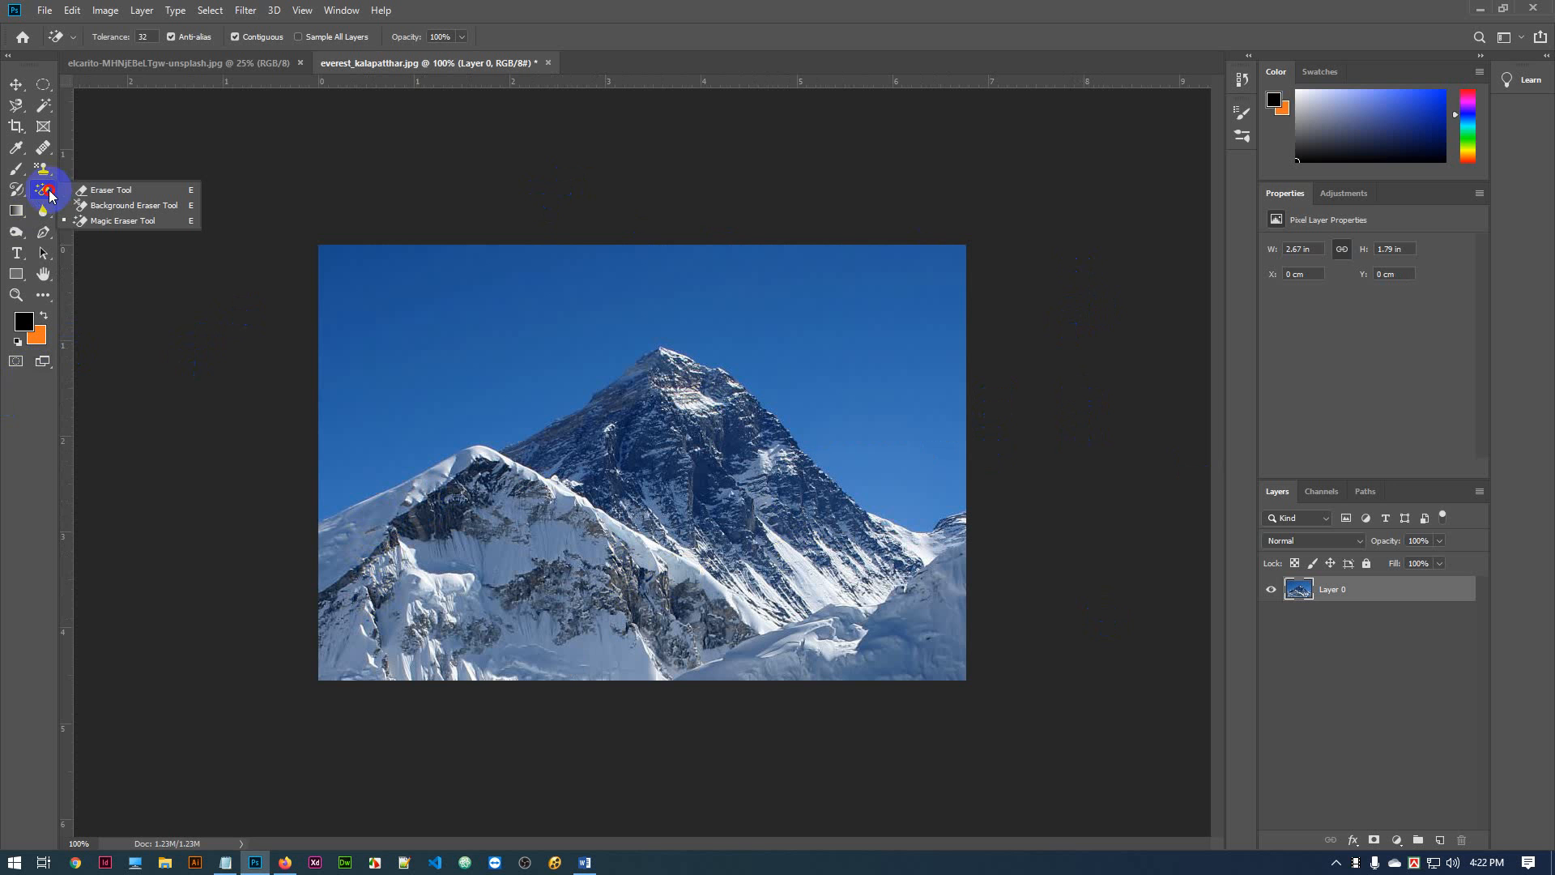
pyautogui.click(128, 206)
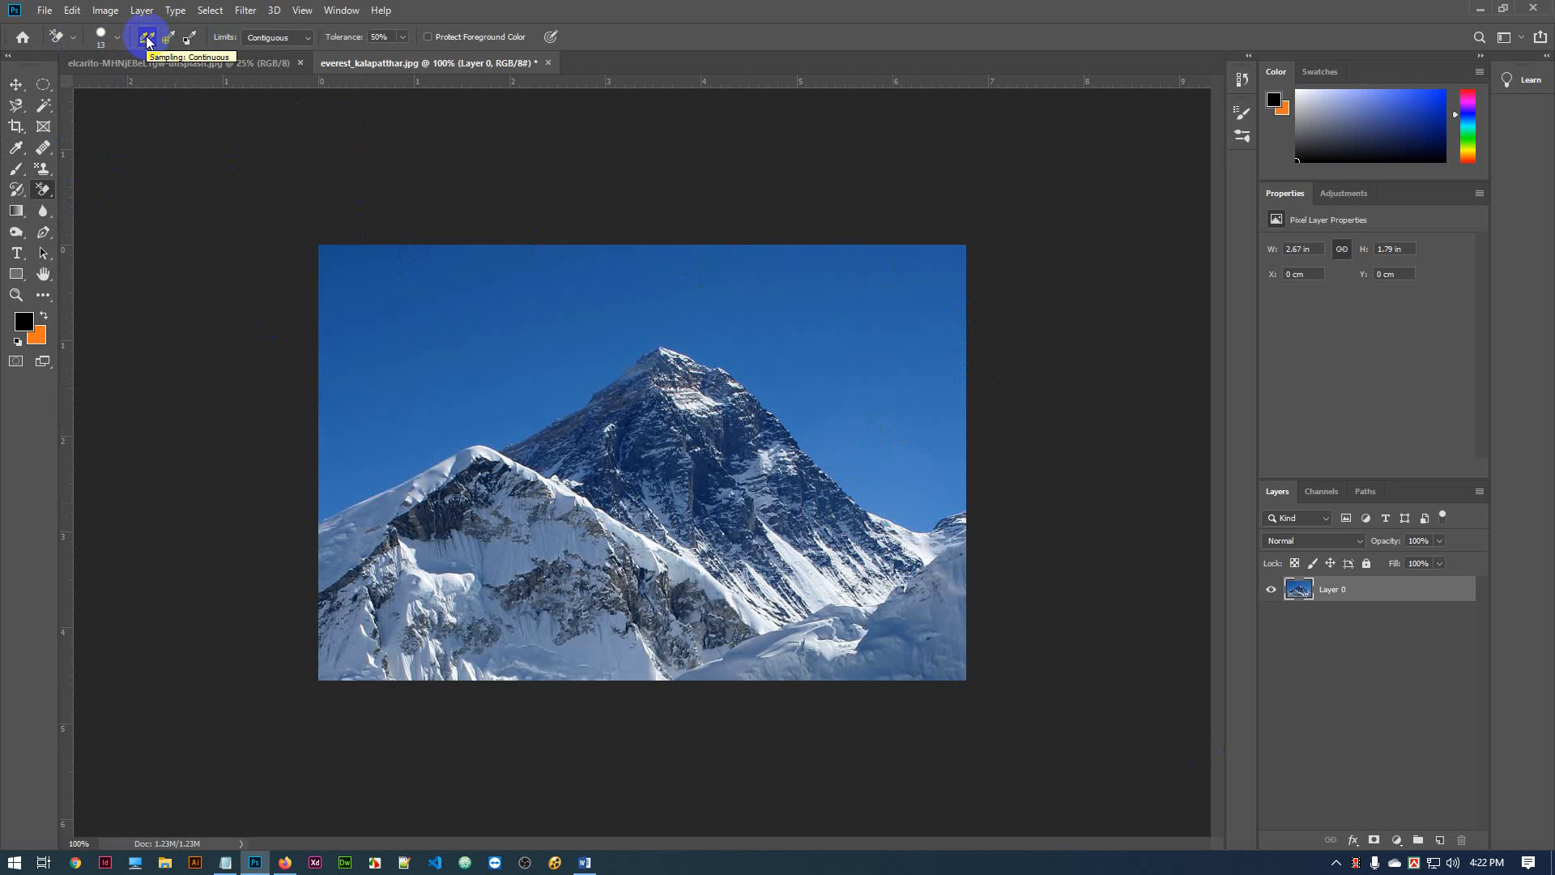
pyautogui.click(192, 39)
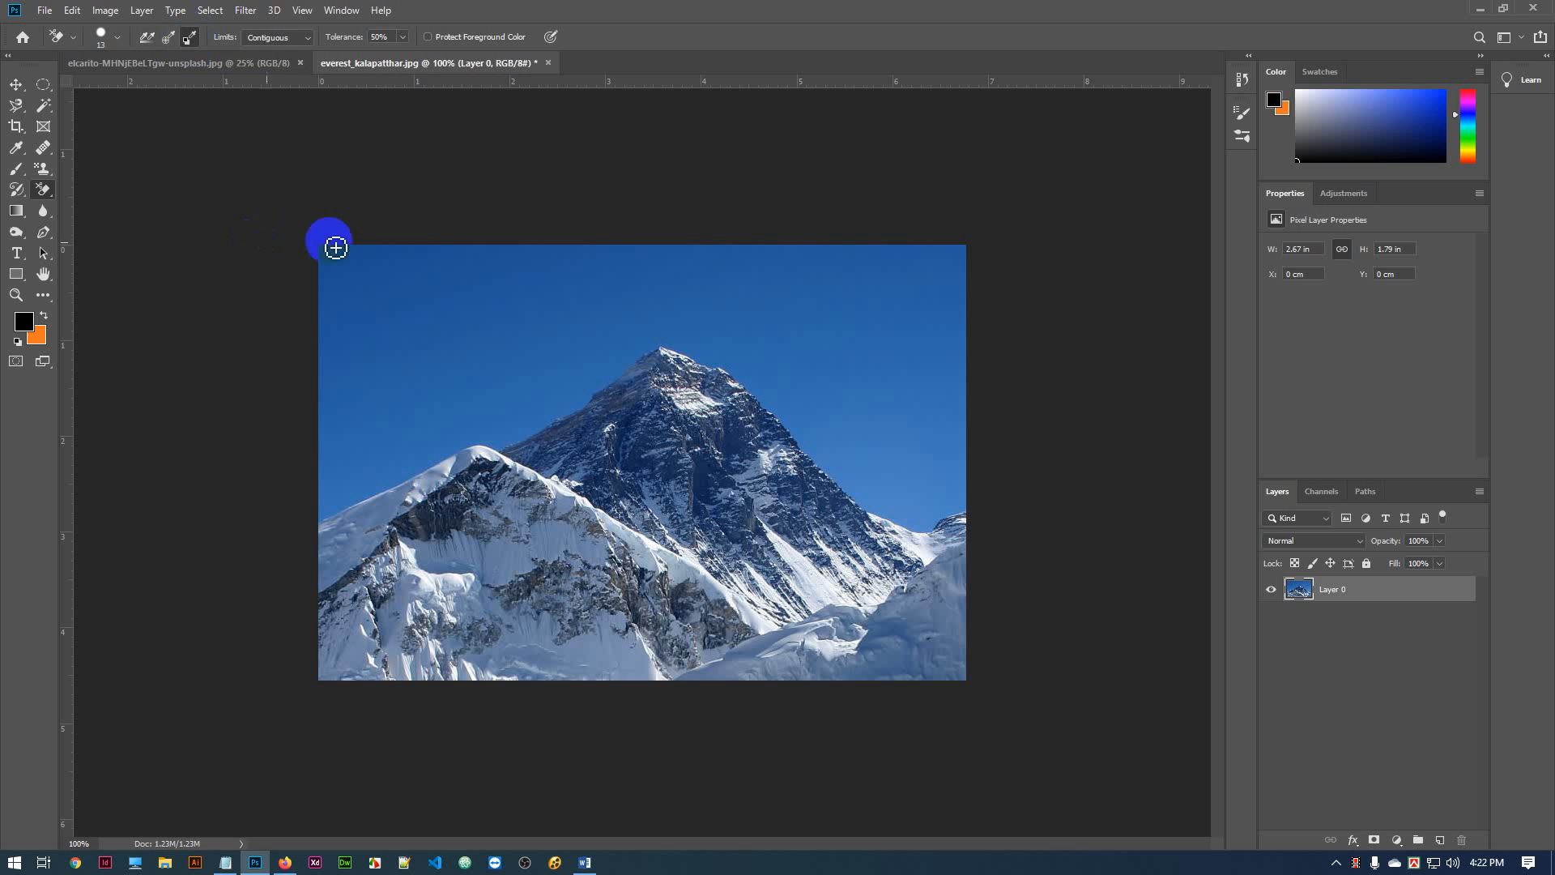
pyautogui.click(147, 38)
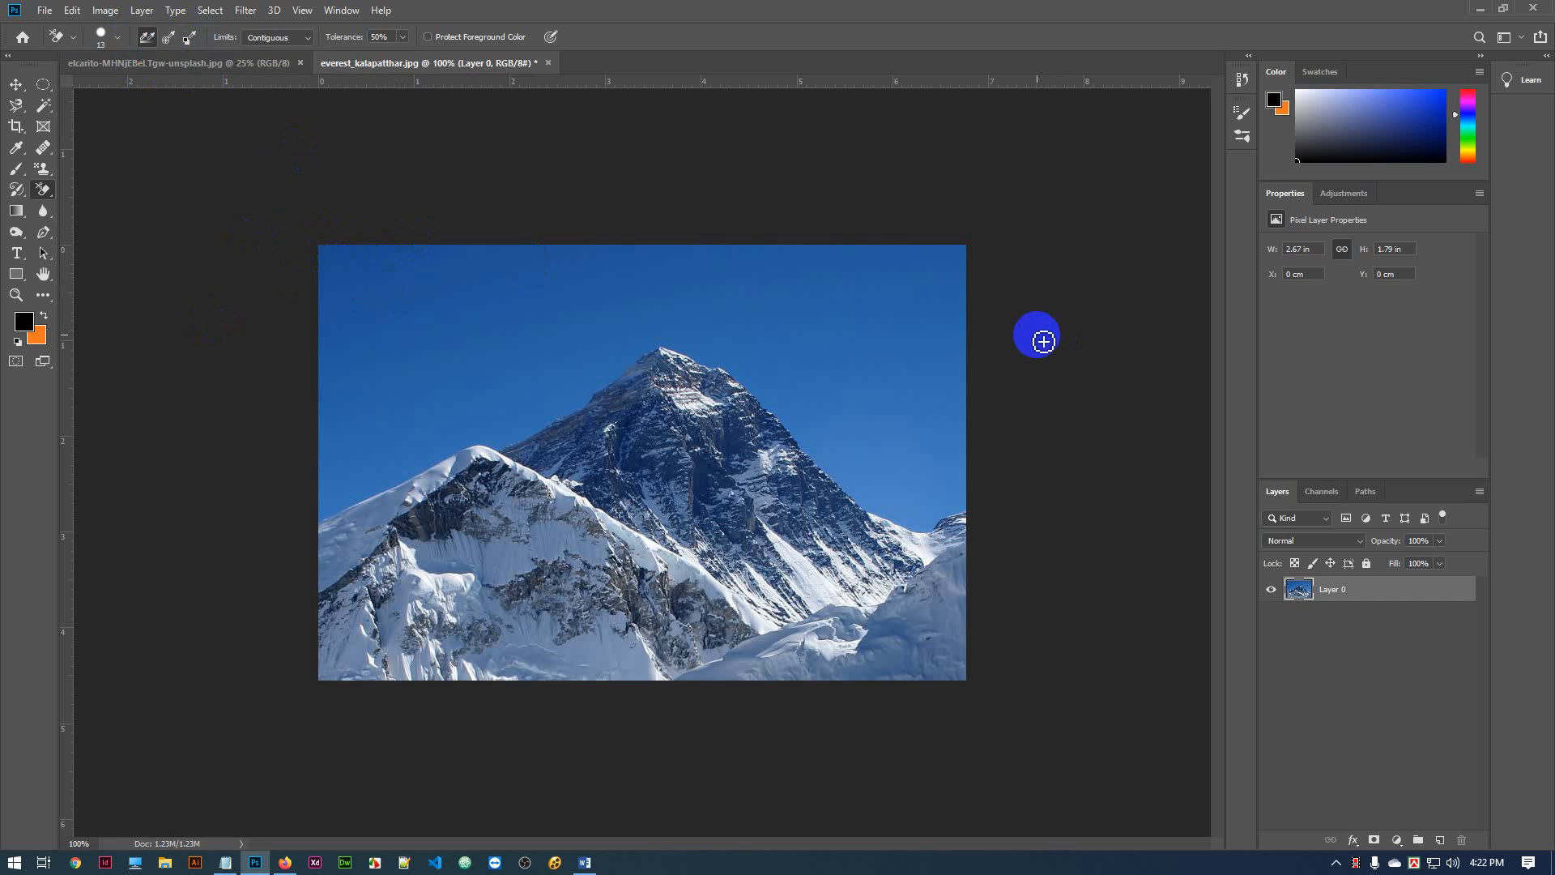
pyautogui.press(']')
pyautogui.press(']')
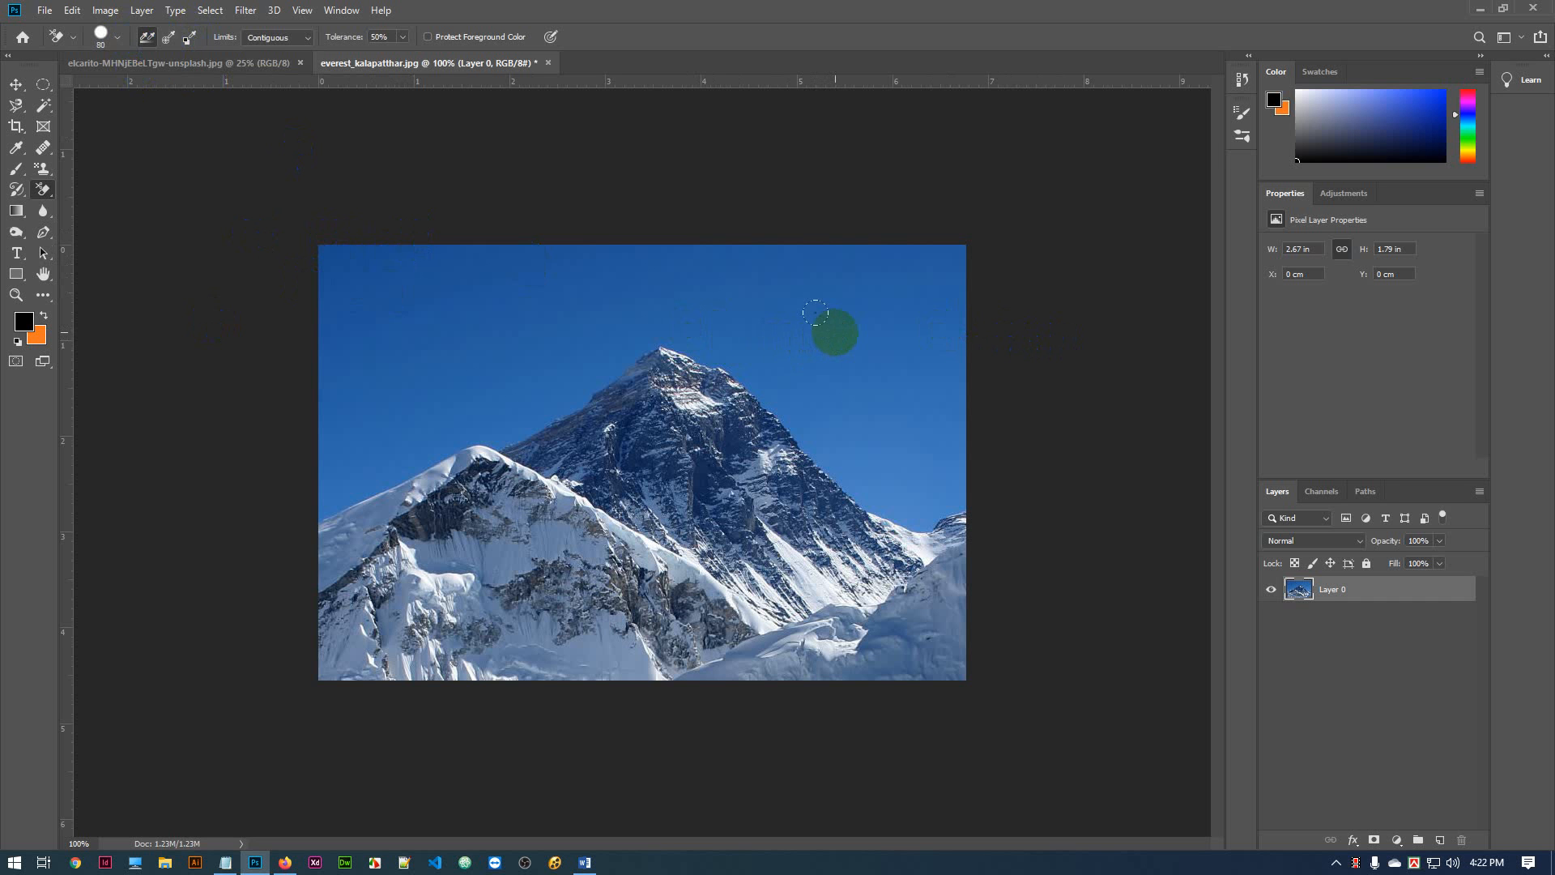
pyautogui.press(']')
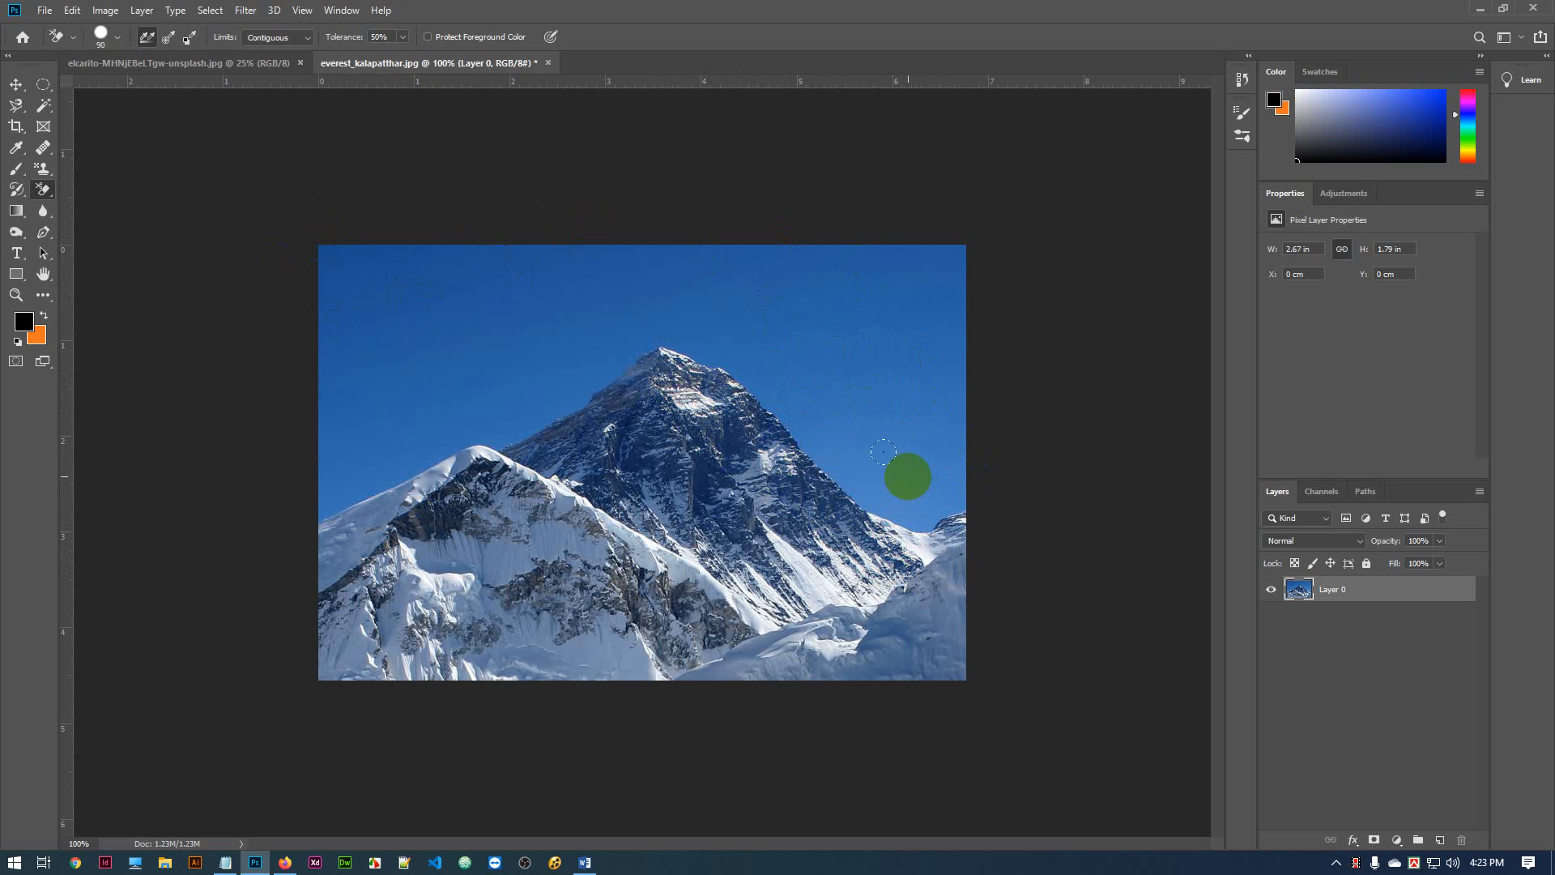
# Try erasing the sky along the main peak's outline with the continuously sampling Background Eraser, and undo the strokes
pyautogui.click(908, 476)
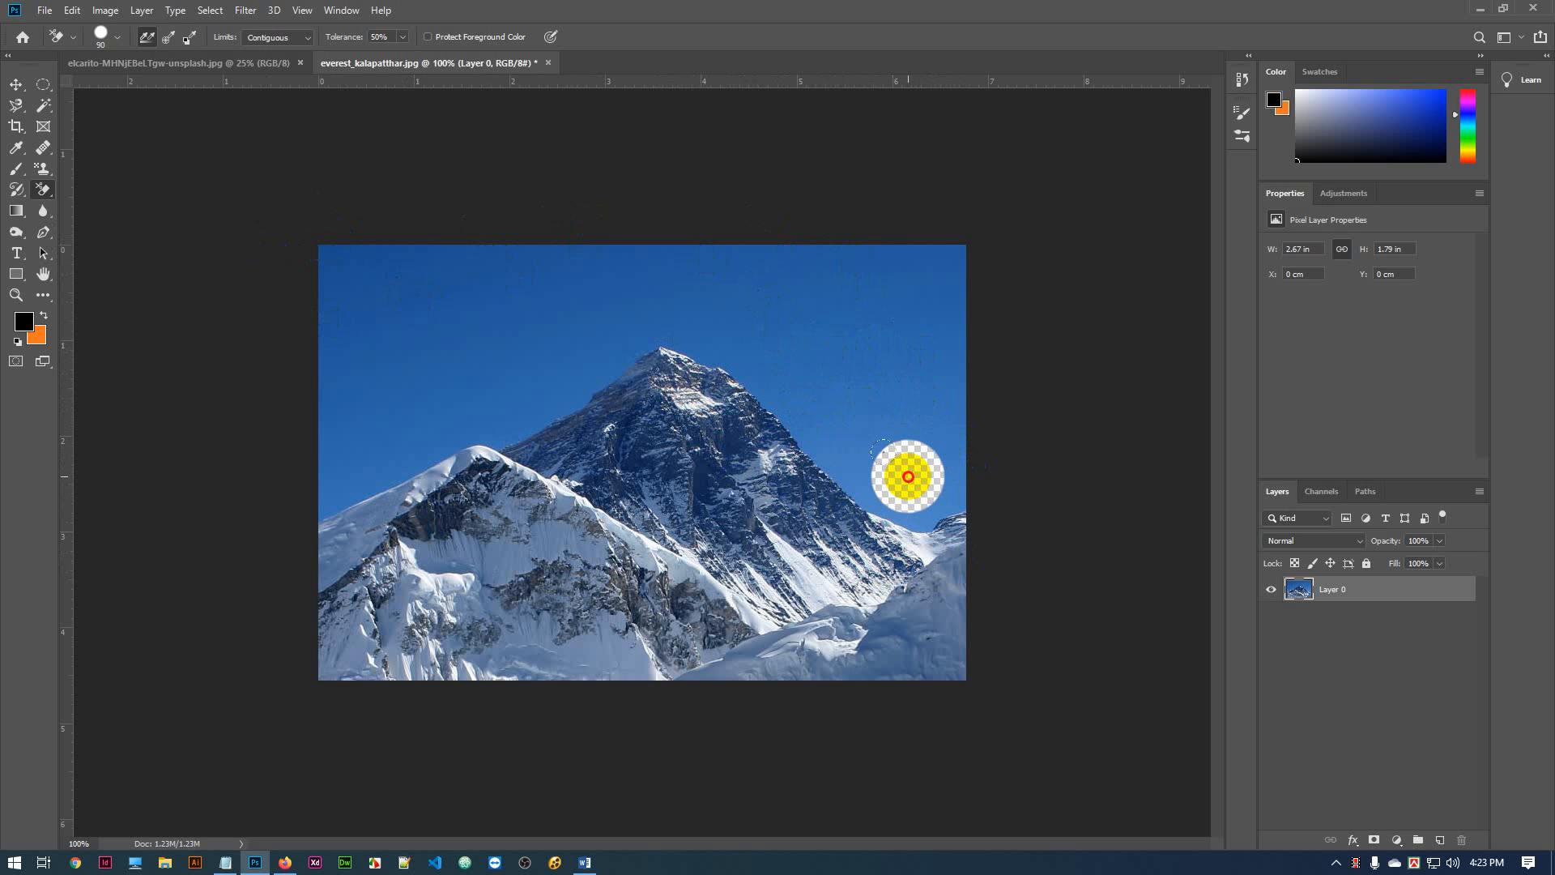
pyautogui.moveTo(867, 430)
pyautogui.mouseDown()
pyautogui.moveTo(901, 478)
pyautogui.moveTo(950, 461)
pyautogui.moveTo(929, 512)
pyautogui.moveTo(855, 475)
pyautogui.moveTo(767, 377)
pyautogui.moveTo(691, 345)
pyautogui.moveTo(632, 345)
pyautogui.moveTo(537, 416)
pyautogui.moveTo(509, 407)
pyautogui.moveTo(473, 426)
pyautogui.moveTo(499, 388)
pyautogui.mouseUp()
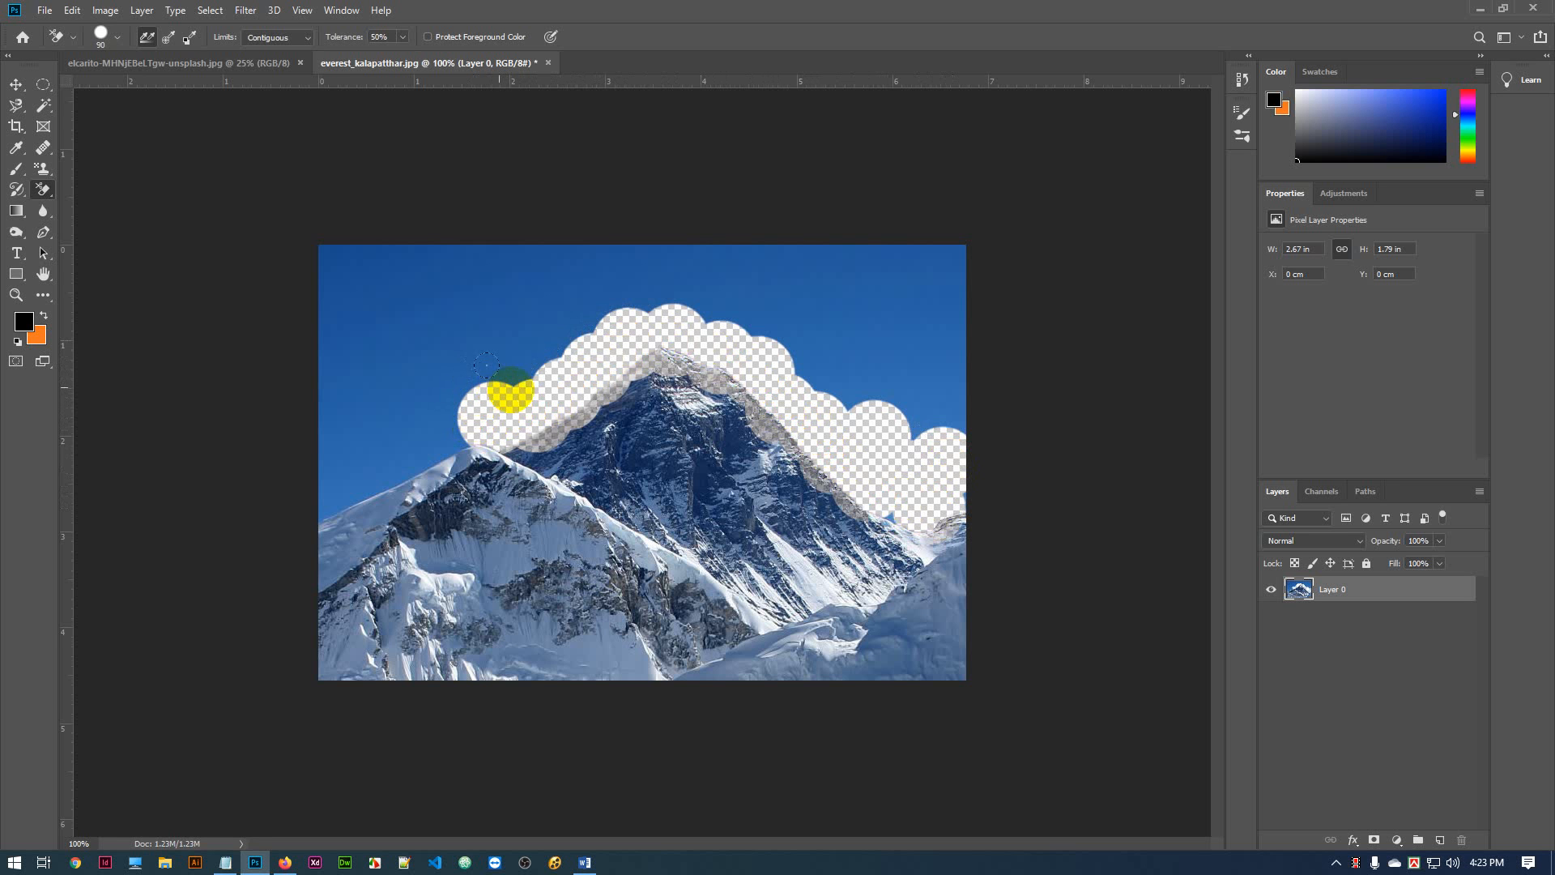
pyautogui.hotkey('ctrl', 'z')
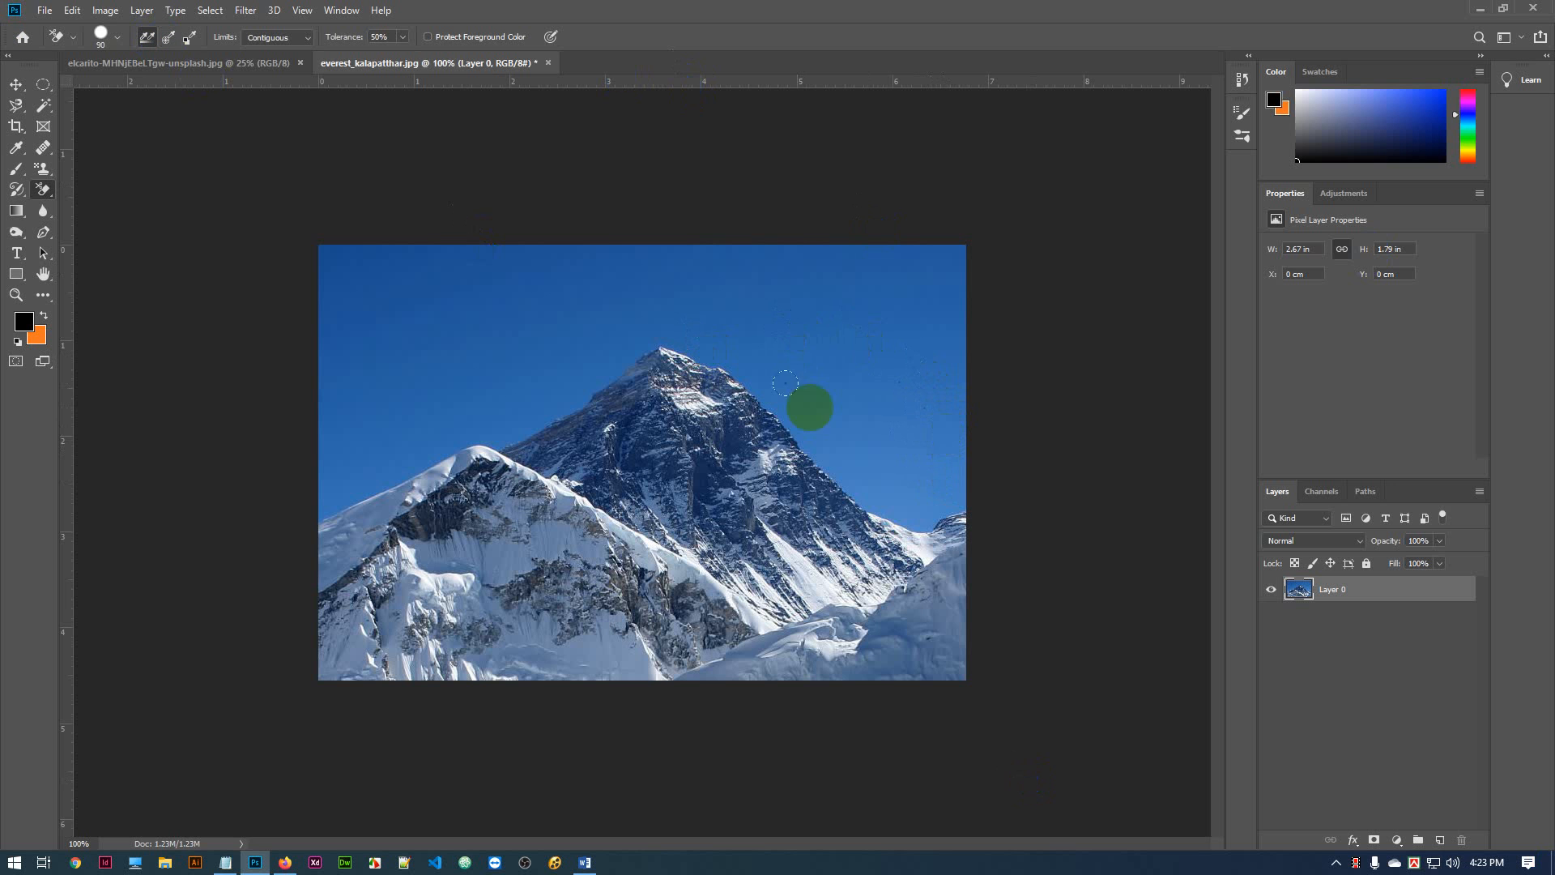
pyautogui.moveTo(972, 466)
pyautogui.mouseDown()
pyautogui.moveTo(766, 346)
pyautogui.moveTo(838, 348)
pyautogui.moveTo(886, 377)
pyautogui.moveTo(897, 411)
pyautogui.moveTo(902, 346)
pyautogui.moveTo(819, 324)
pyautogui.moveTo(917, 299)
pyautogui.moveTo(953, 383)
pyautogui.moveTo(912, 415)
pyautogui.moveTo(909, 503)
pyautogui.moveTo(648, 534)
pyautogui.mouseUp()
pyautogui.hotkey('ctrl', 'z')
pyautogui.hotkey('ctrl', 'z')
pyautogui.hotkey('ctrl', 'z')
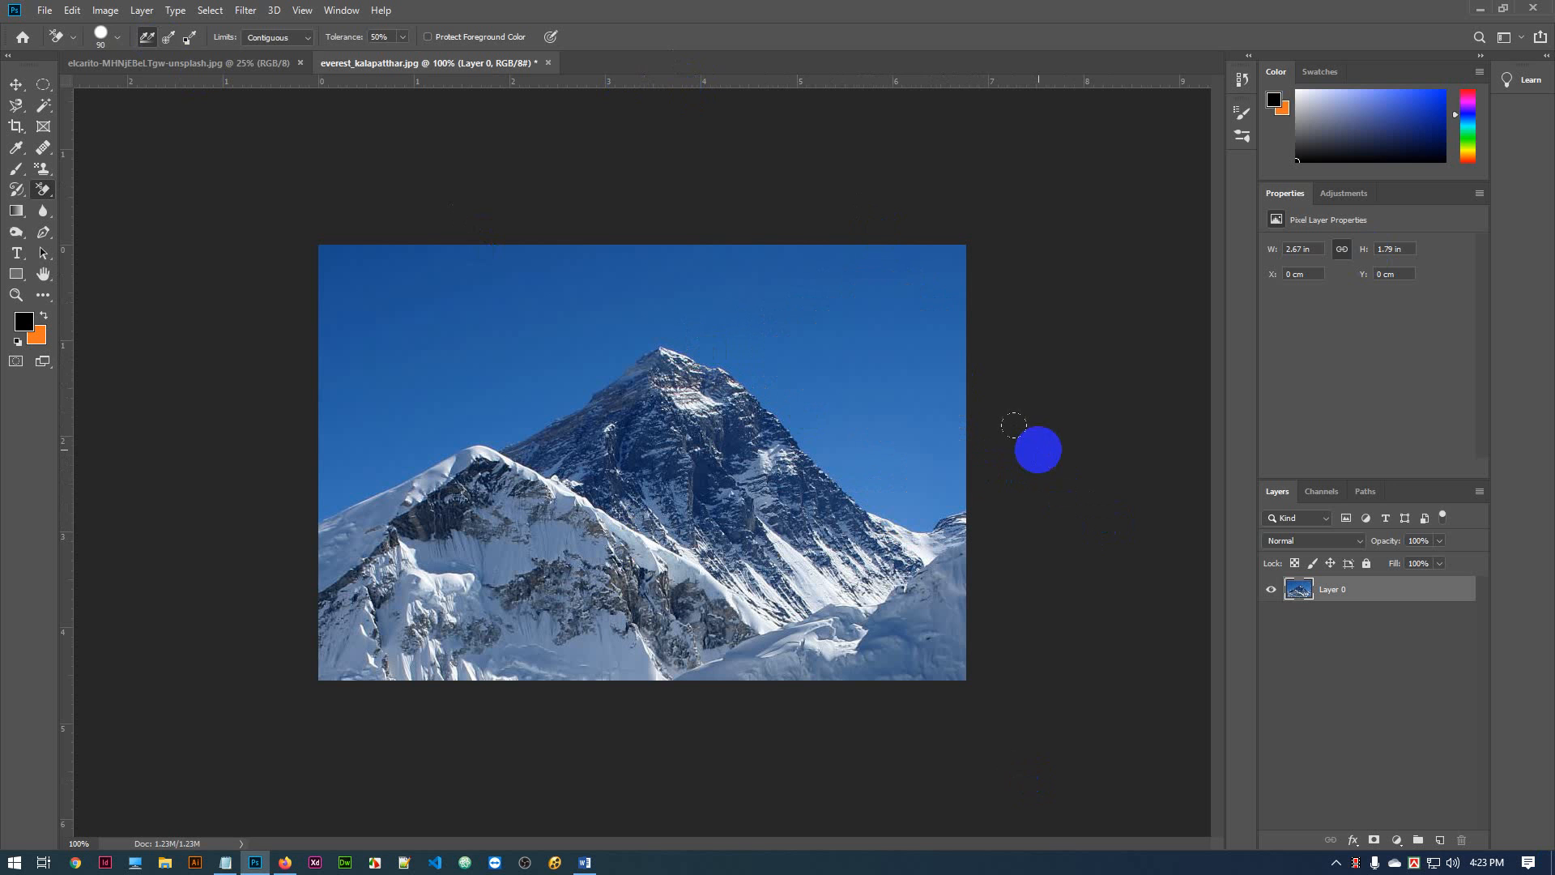
# Try erasing the sky along the main peak's outline with the Background Eraser sampling once, at 50% tolerance and a 90 px brush
pyautogui.click(167, 37)
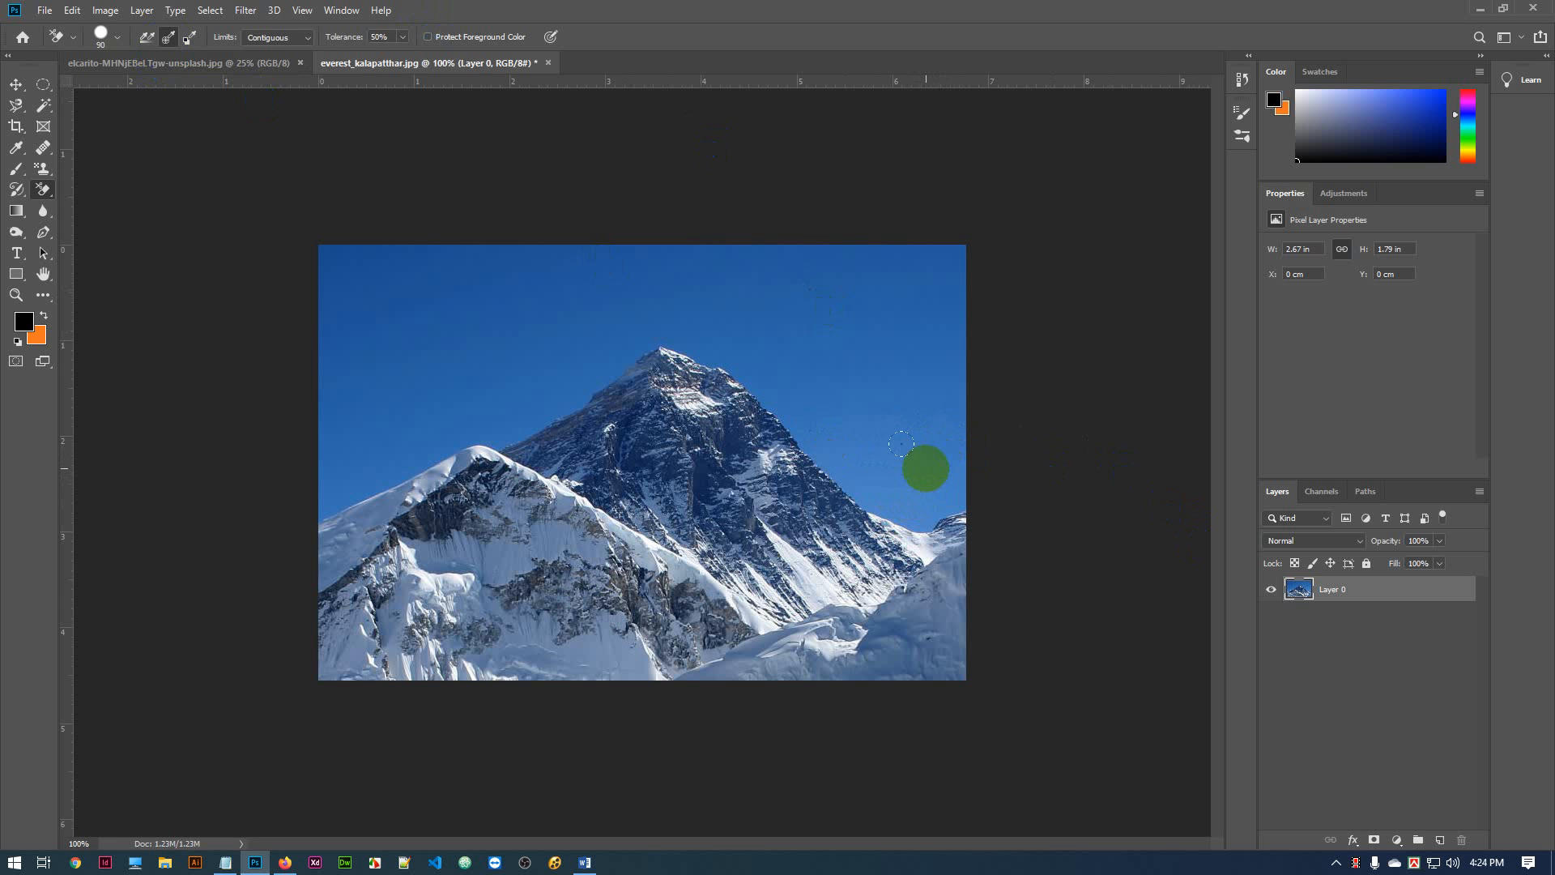
pyautogui.hotkey('ctrl', '+')
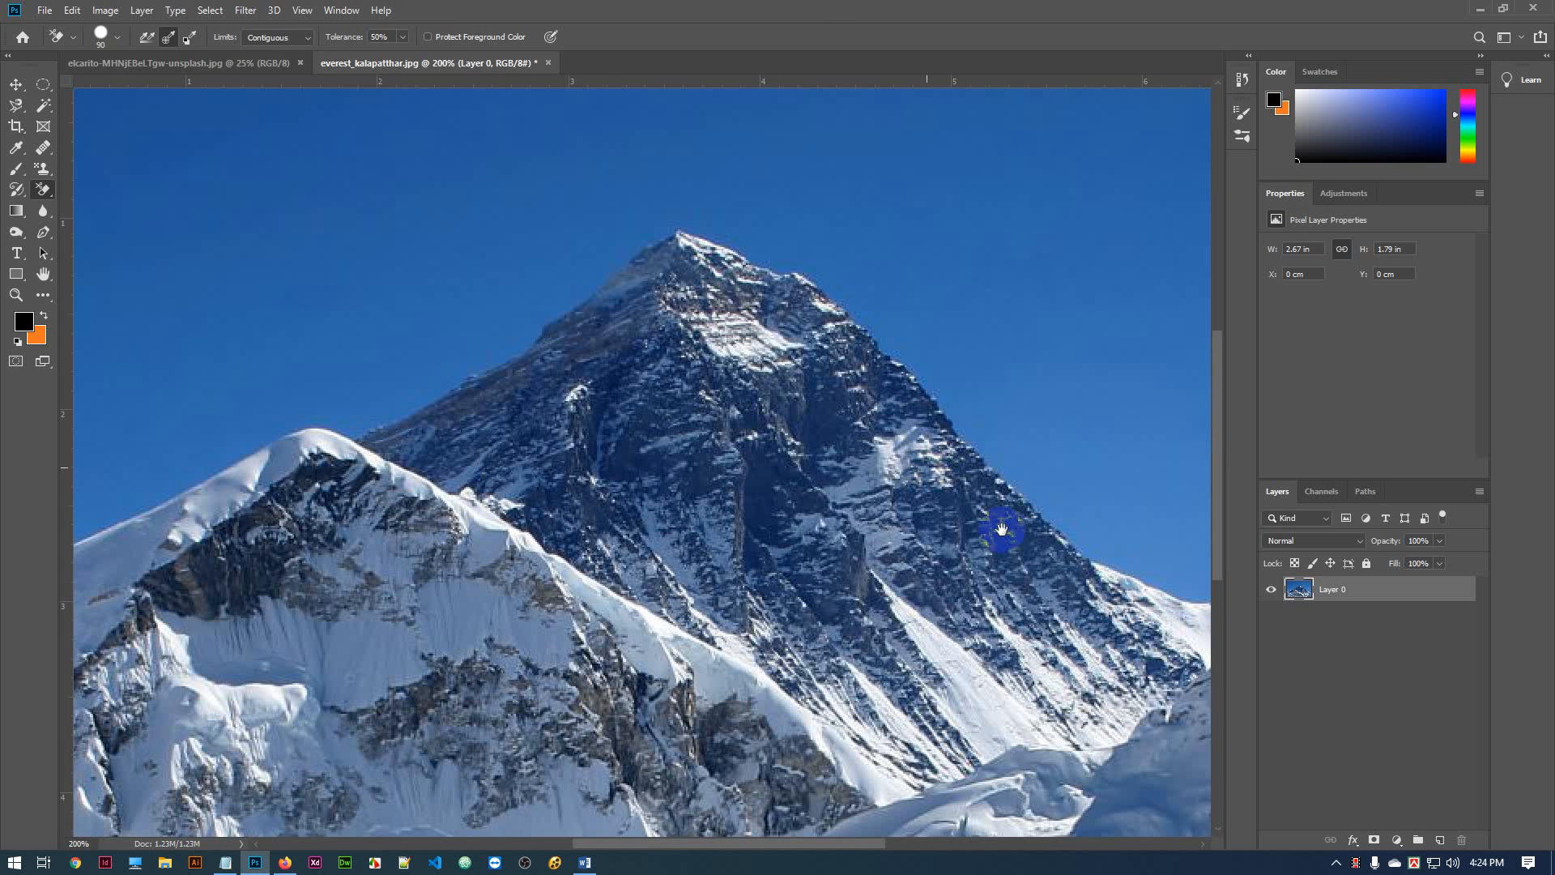
pyautogui.moveTo(1001, 528); pyautogui.dragTo(627, 499)
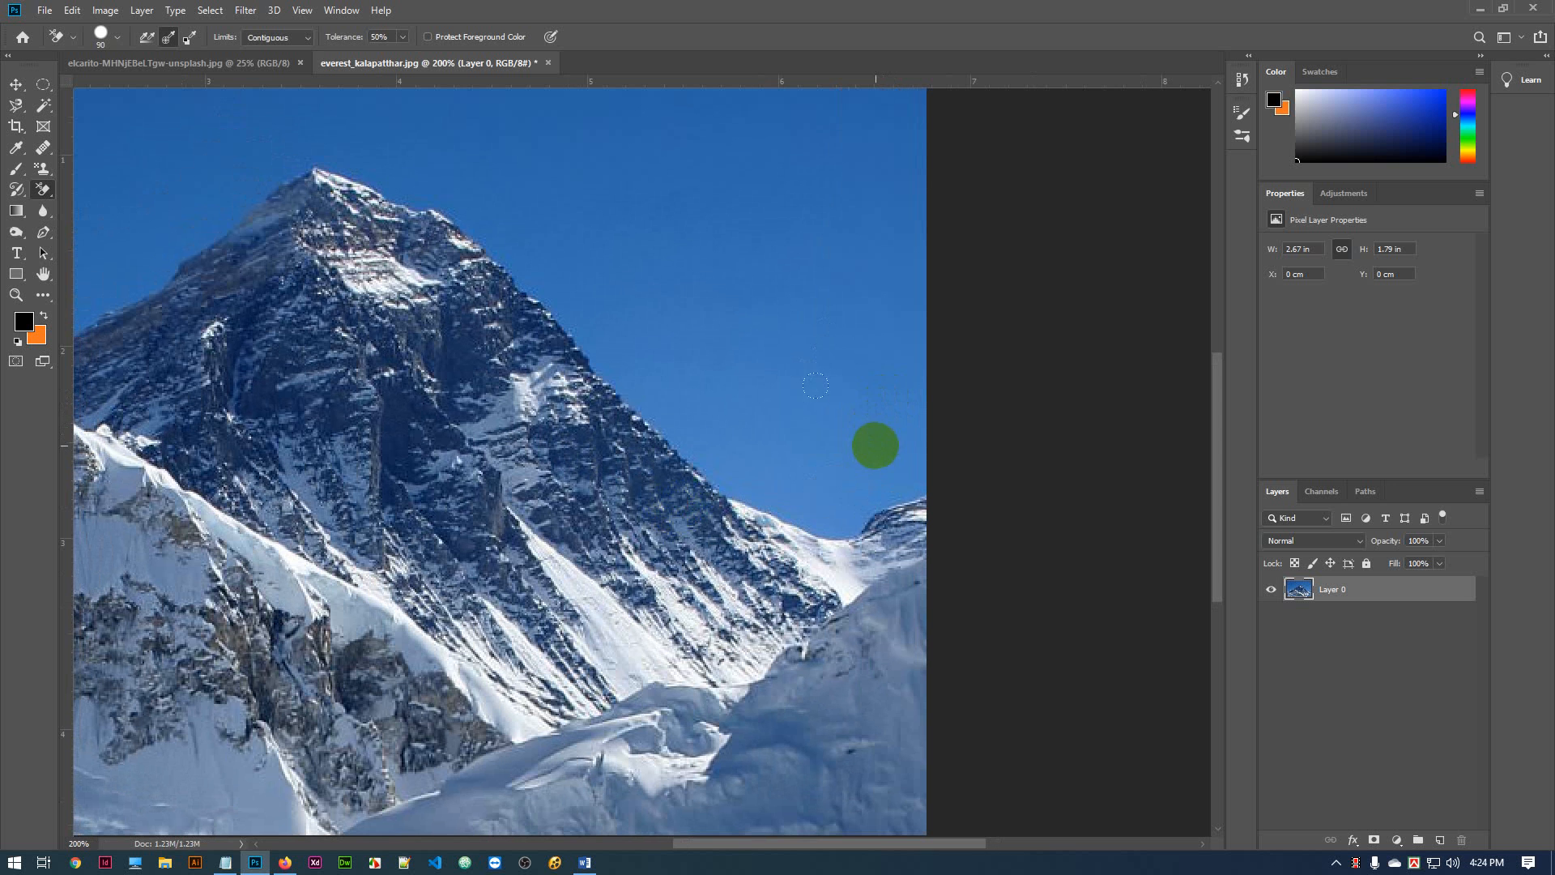
pyautogui.moveTo(774, 466); pyautogui.dragTo(761, 506)
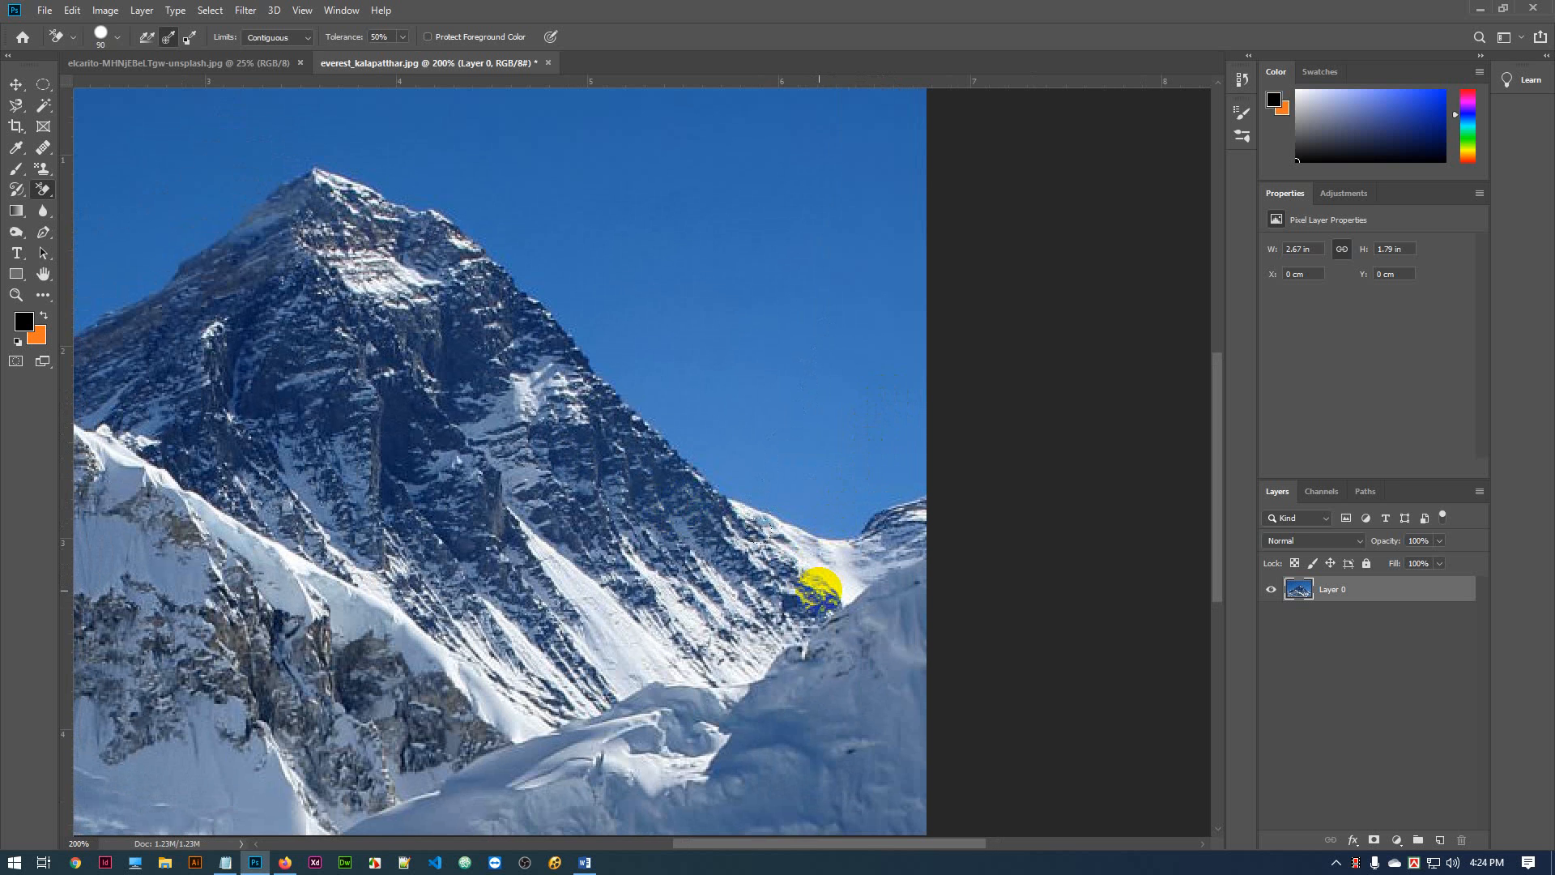
pyautogui.moveTo(819, 588); pyautogui.dragTo(826, 567)
pyautogui.moveTo(642, 534); pyautogui.dragTo(795, 534)
pyautogui.click(1034, 450)
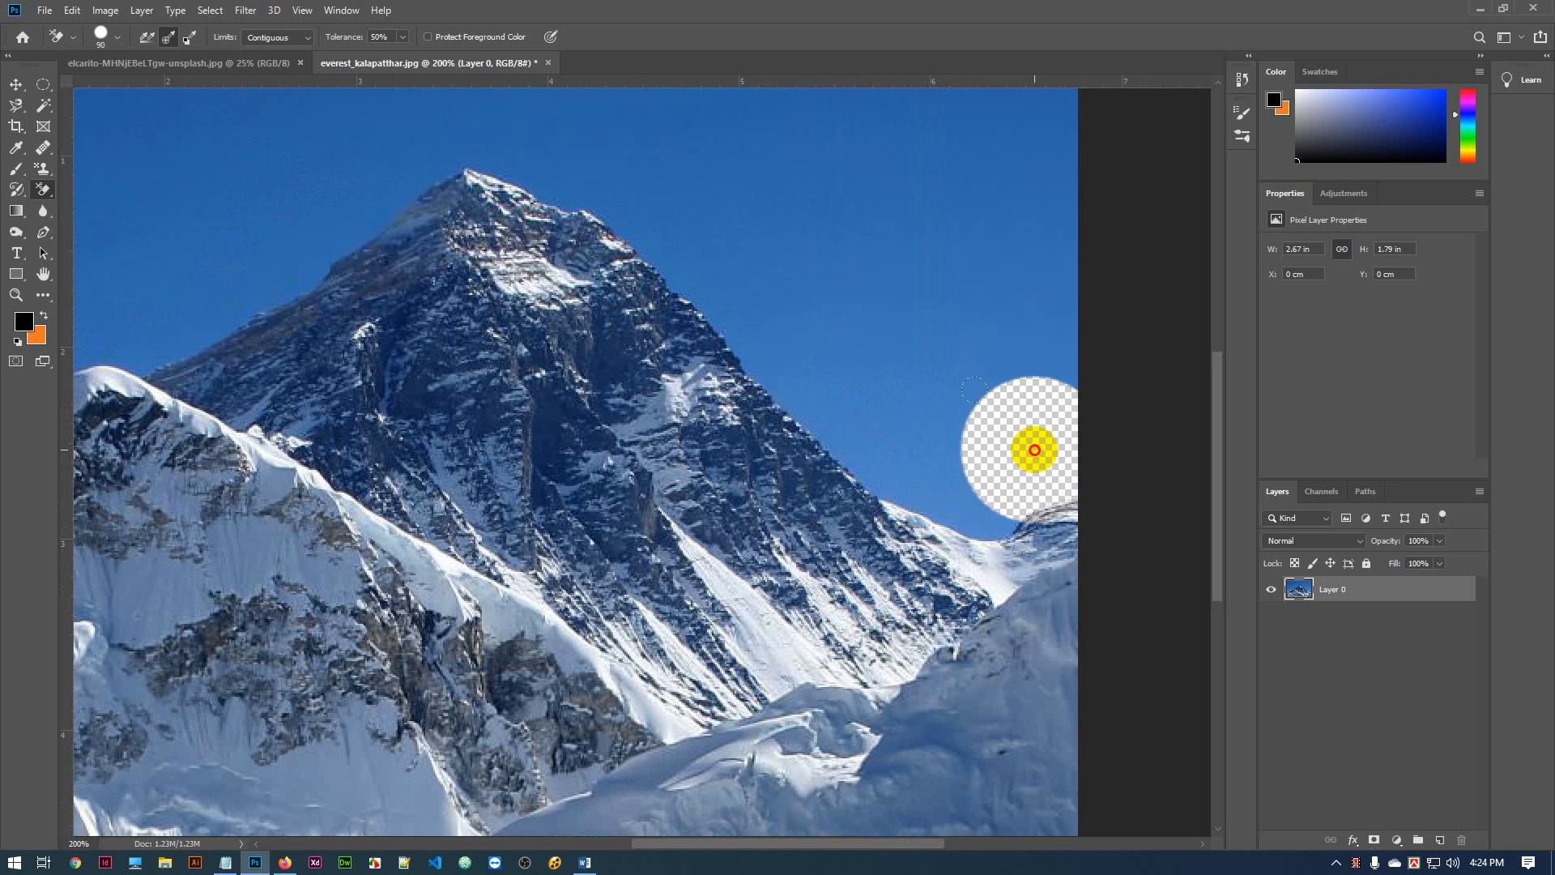
pyautogui.click(965, 494)
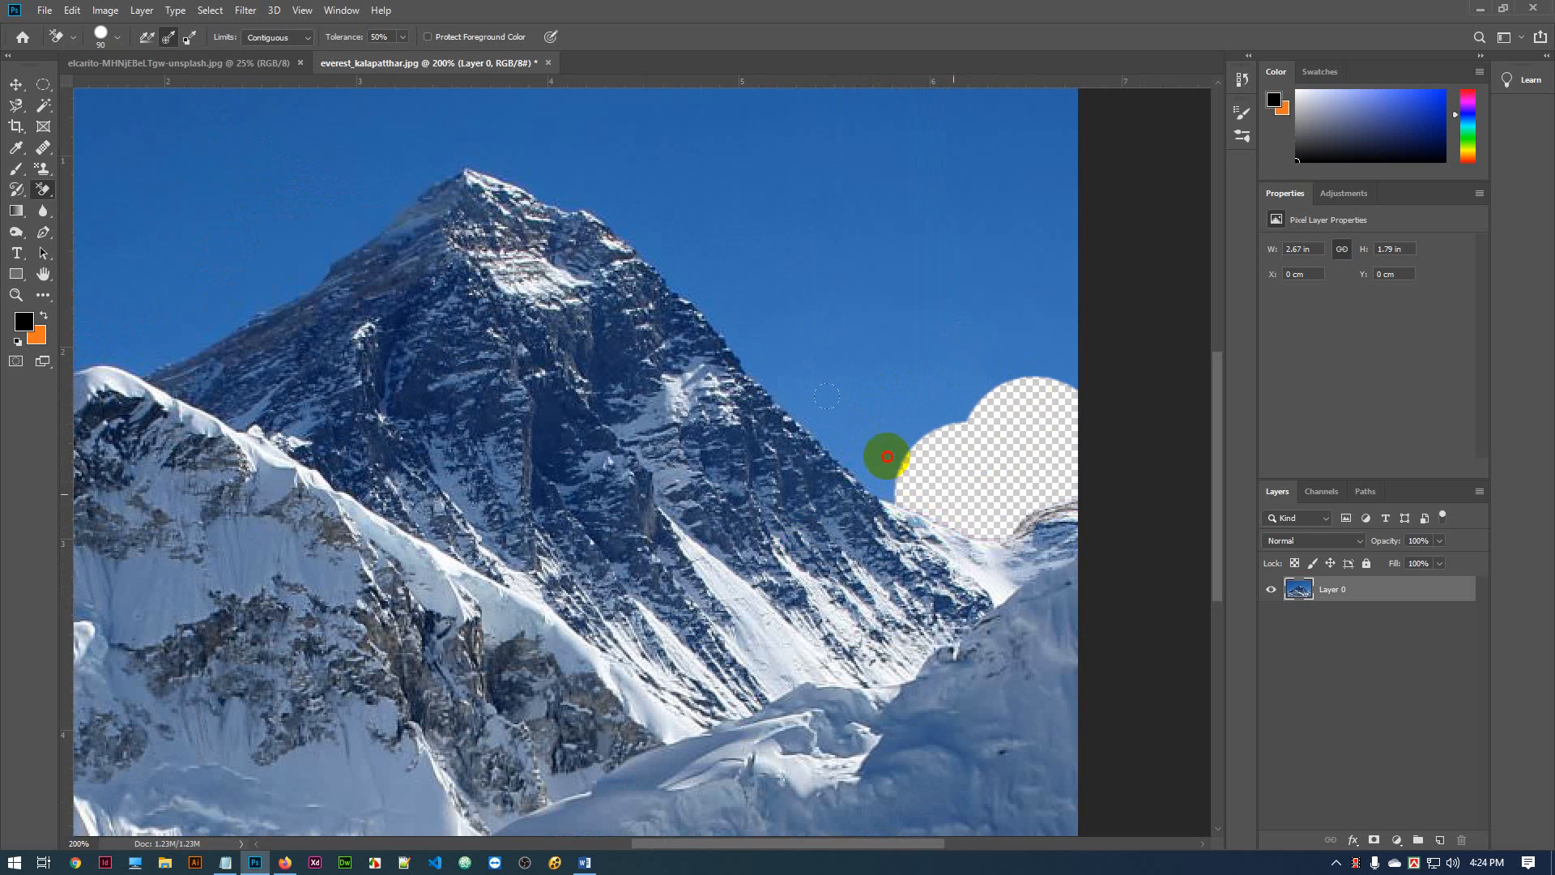
pyautogui.click(878, 450)
pyautogui.click(807, 376)
pyautogui.click(739, 304)
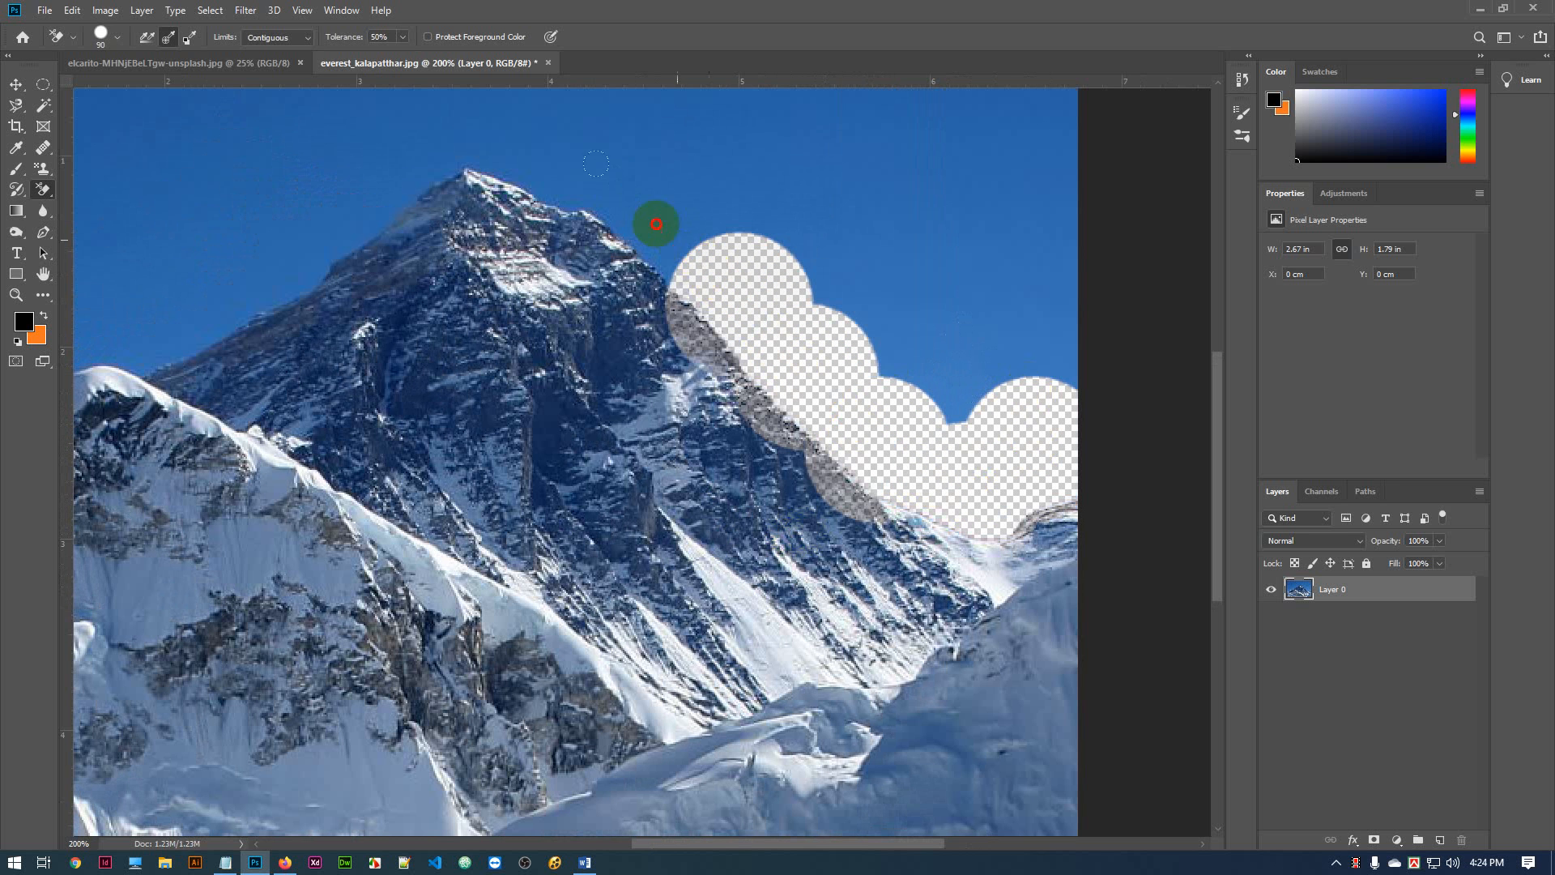
pyautogui.click(666, 231)
pyautogui.click(571, 191)
pyautogui.click(496, 177)
pyautogui.click(391, 176)
pyautogui.click(342, 212)
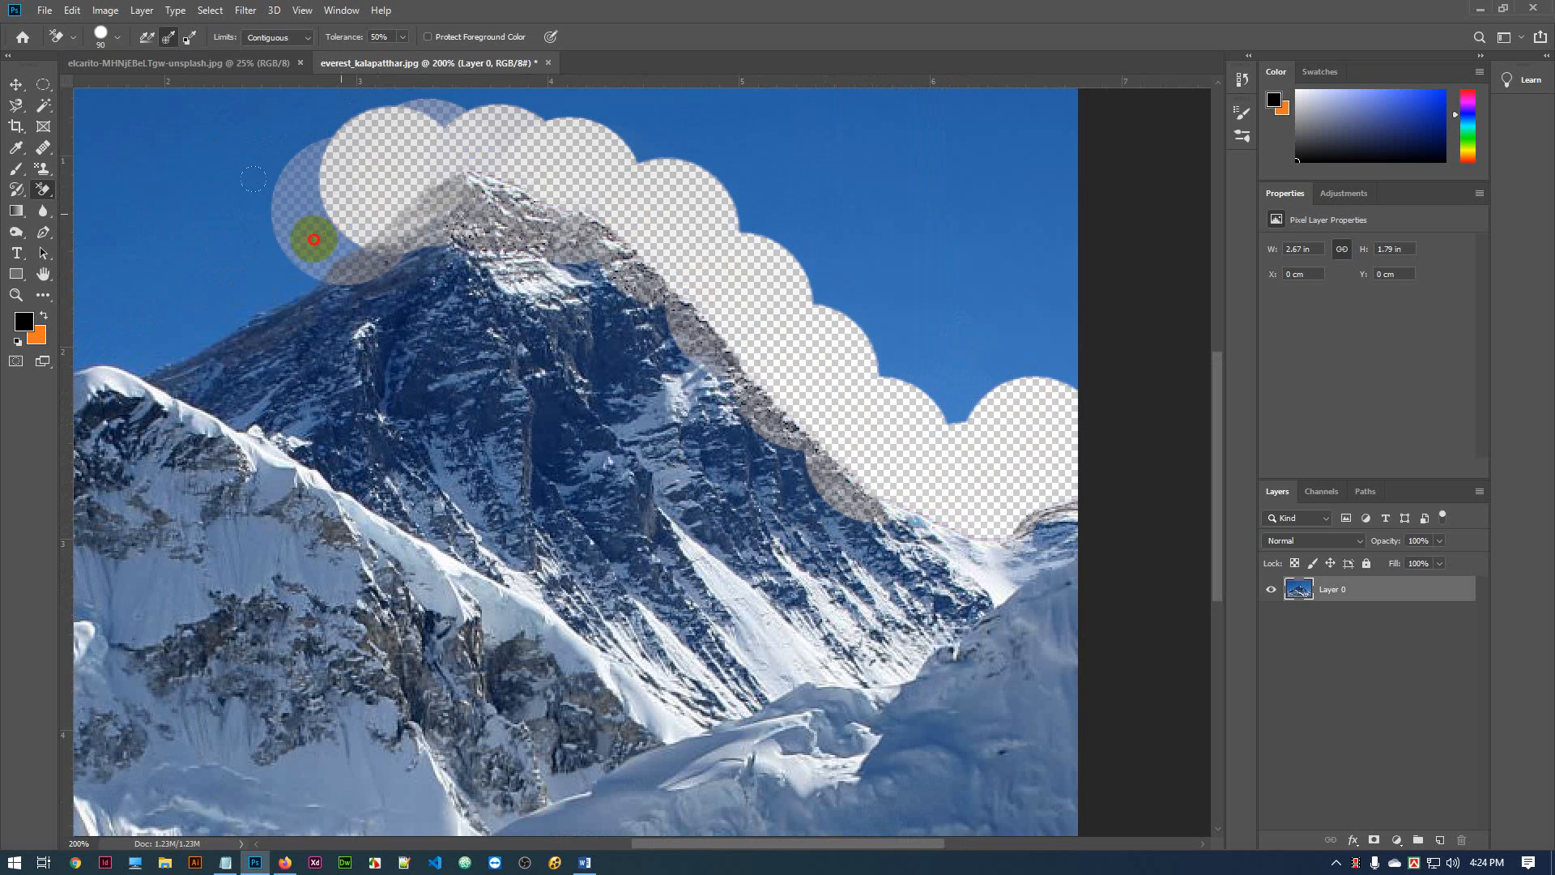
pyautogui.click(311, 241)
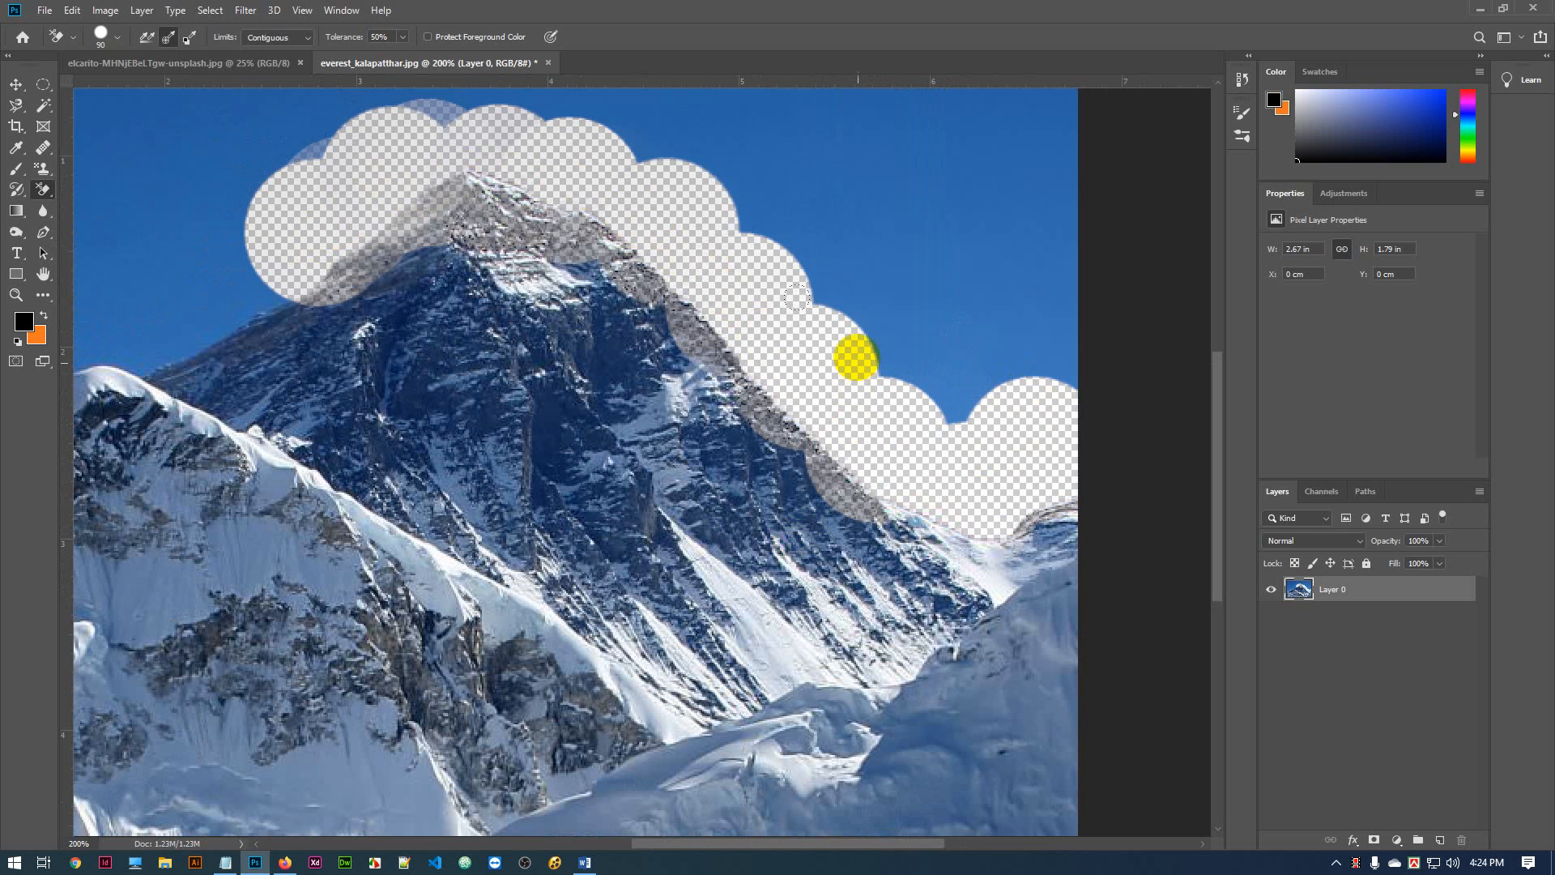
# Undo all the once-sampled erasures around the main peak
pyautogui.hotkey('ctrl', 'z')
pyautogui.hotkey('ctrl', 'z')
pyautogui.hotkey('ctrl', 'z')
pyautogui.hotkey('ctrl', 'z')
pyautogui.hotkey('ctrl', 'z')
pyautogui.hotkey('ctrl', 'z')
pyautogui.hotkey('ctrl', 'z')
pyautogui.hotkey('ctrl', 'z')
pyautogui.hotkey('ctrl', 'z')
pyautogui.hotkey('ctrl', 'z')
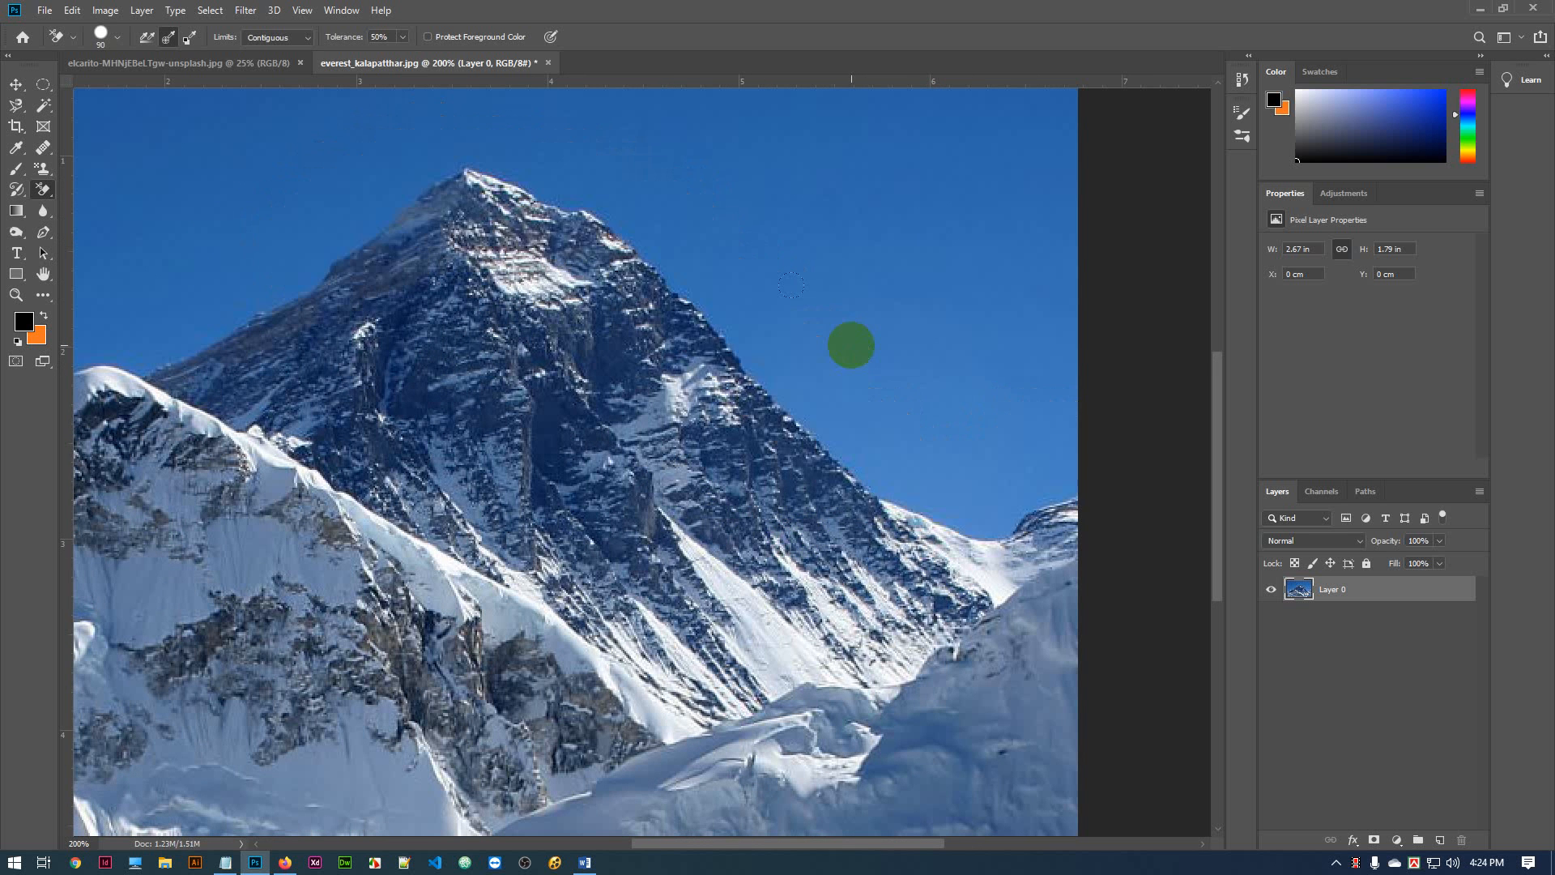
# Lower the Background Eraser tolerance to 22% and erase the sky along both mountain ridges, reducing the brush to 50 px
pyautogui.click(167, 40)
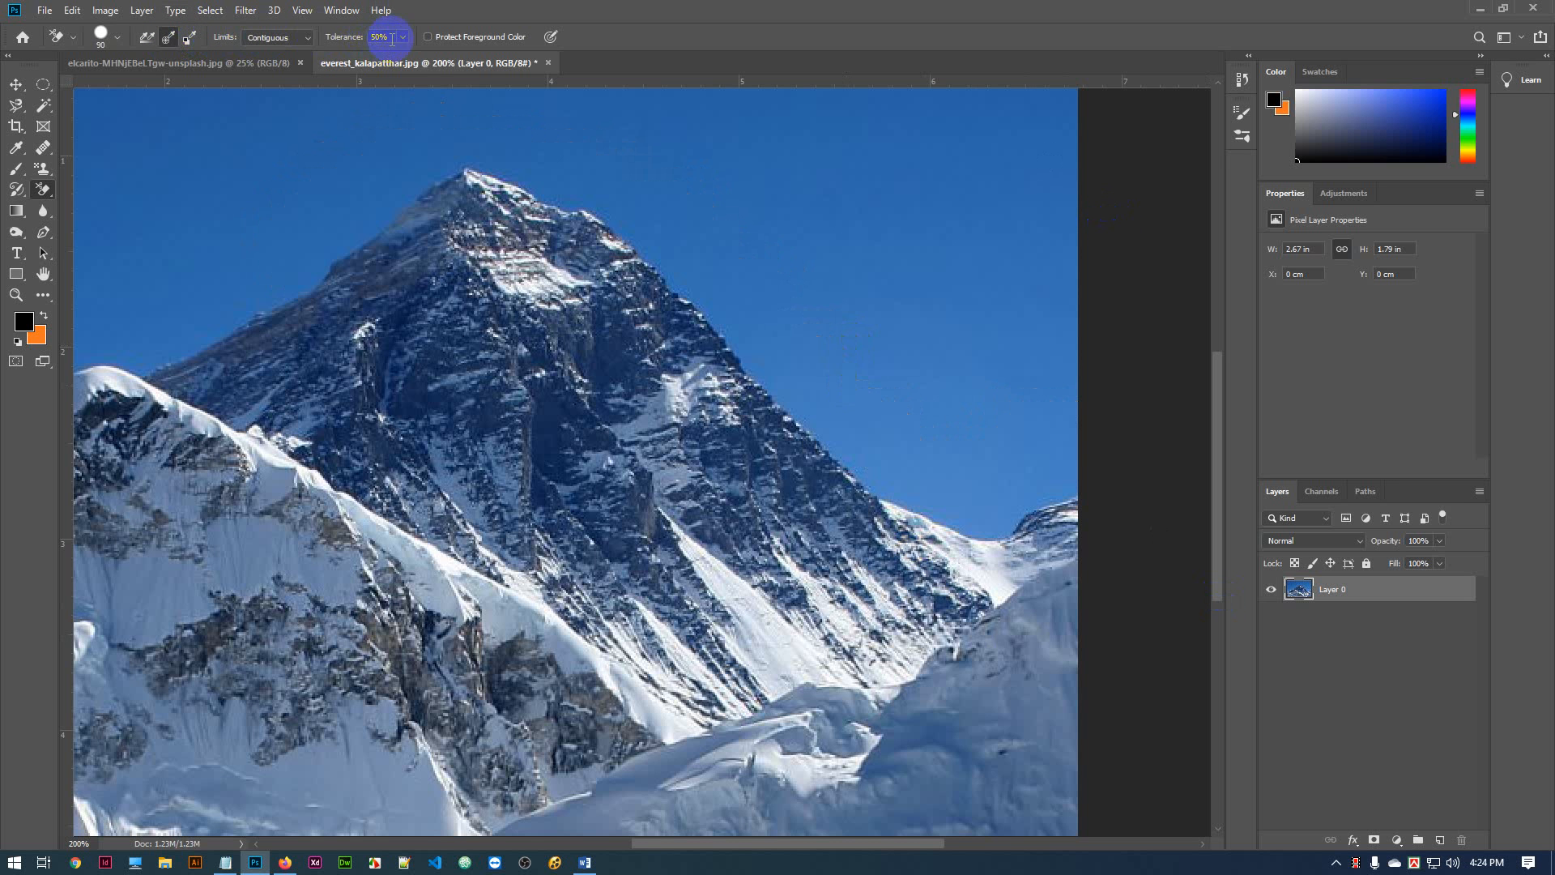
pyautogui.click(404, 38)
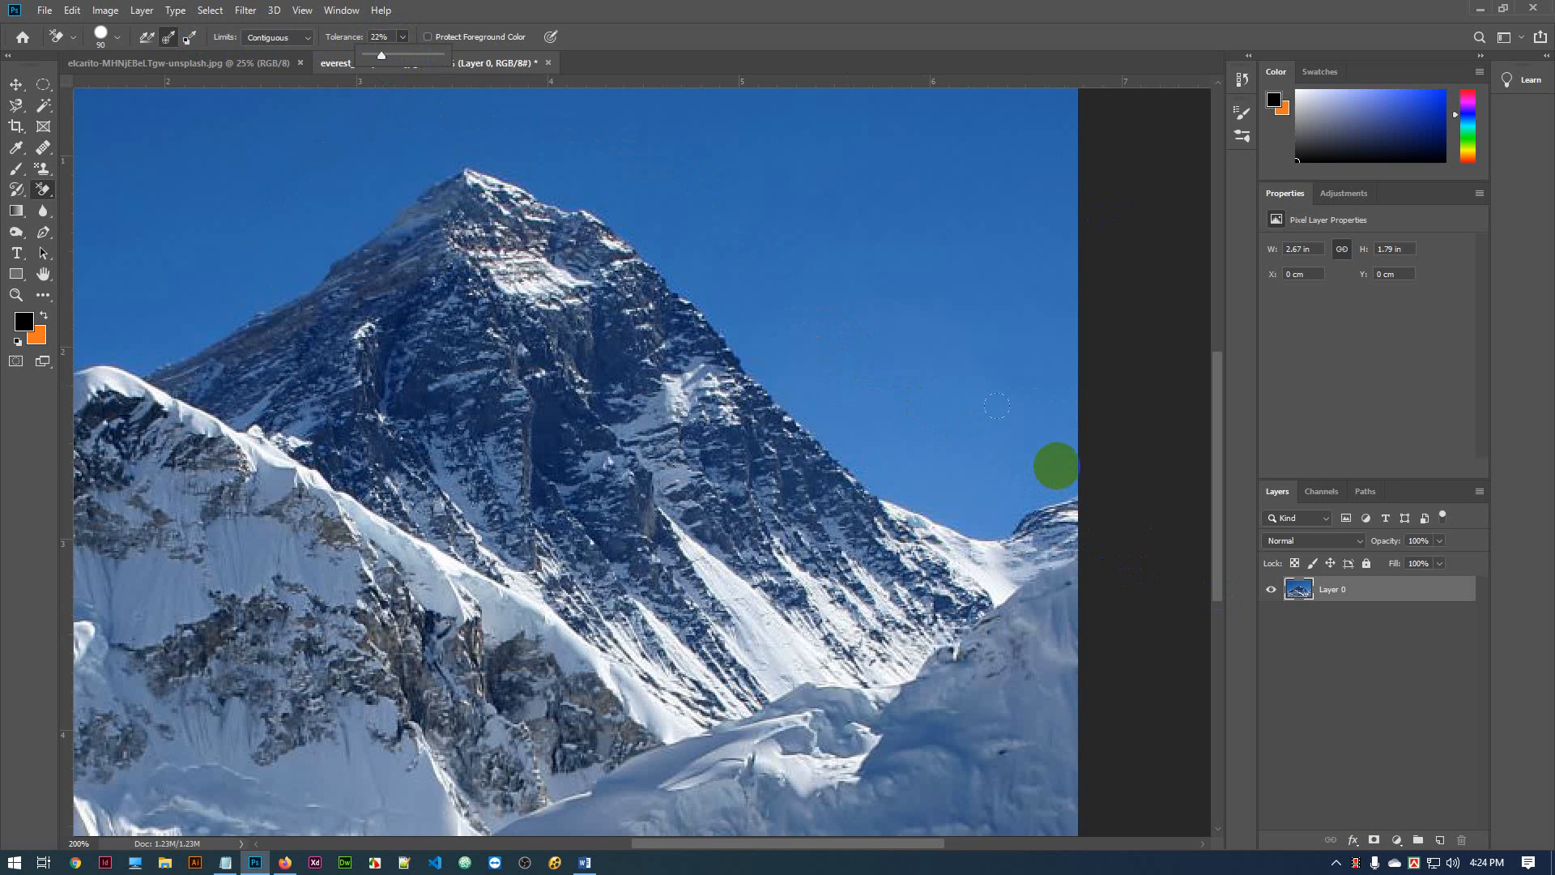
pyautogui.moveTo(1056, 472)
pyautogui.mouseDown()
pyautogui.moveTo(1007, 514)
pyautogui.moveTo(974, 514)
pyautogui.moveTo(888, 486)
pyautogui.moveTo(732, 299)
pyautogui.moveTo(553, 178)
pyautogui.moveTo(406, 179)
pyautogui.moveTo(353, 201)
pyautogui.moveTo(306, 255)
pyautogui.moveTo(376, 192)
pyautogui.moveTo(564, 156)
pyautogui.moveTo(620, 179)
pyautogui.moveTo(754, 296)
pyautogui.moveTo(853, 436)
pyautogui.moveTo(816, 353)
pyautogui.moveTo(545, 130)
pyautogui.moveTo(401, 157)
pyautogui.moveTo(319, 218)
pyautogui.mouseUp()
pyautogui.moveTo(510, 357)
pyautogui.mouseDown()
pyautogui.moveTo(986, 445)
pyautogui.moveTo(606, 501)
pyautogui.moveTo(750, 476)
pyautogui.mouseUp()
pyautogui.click(521, 302)
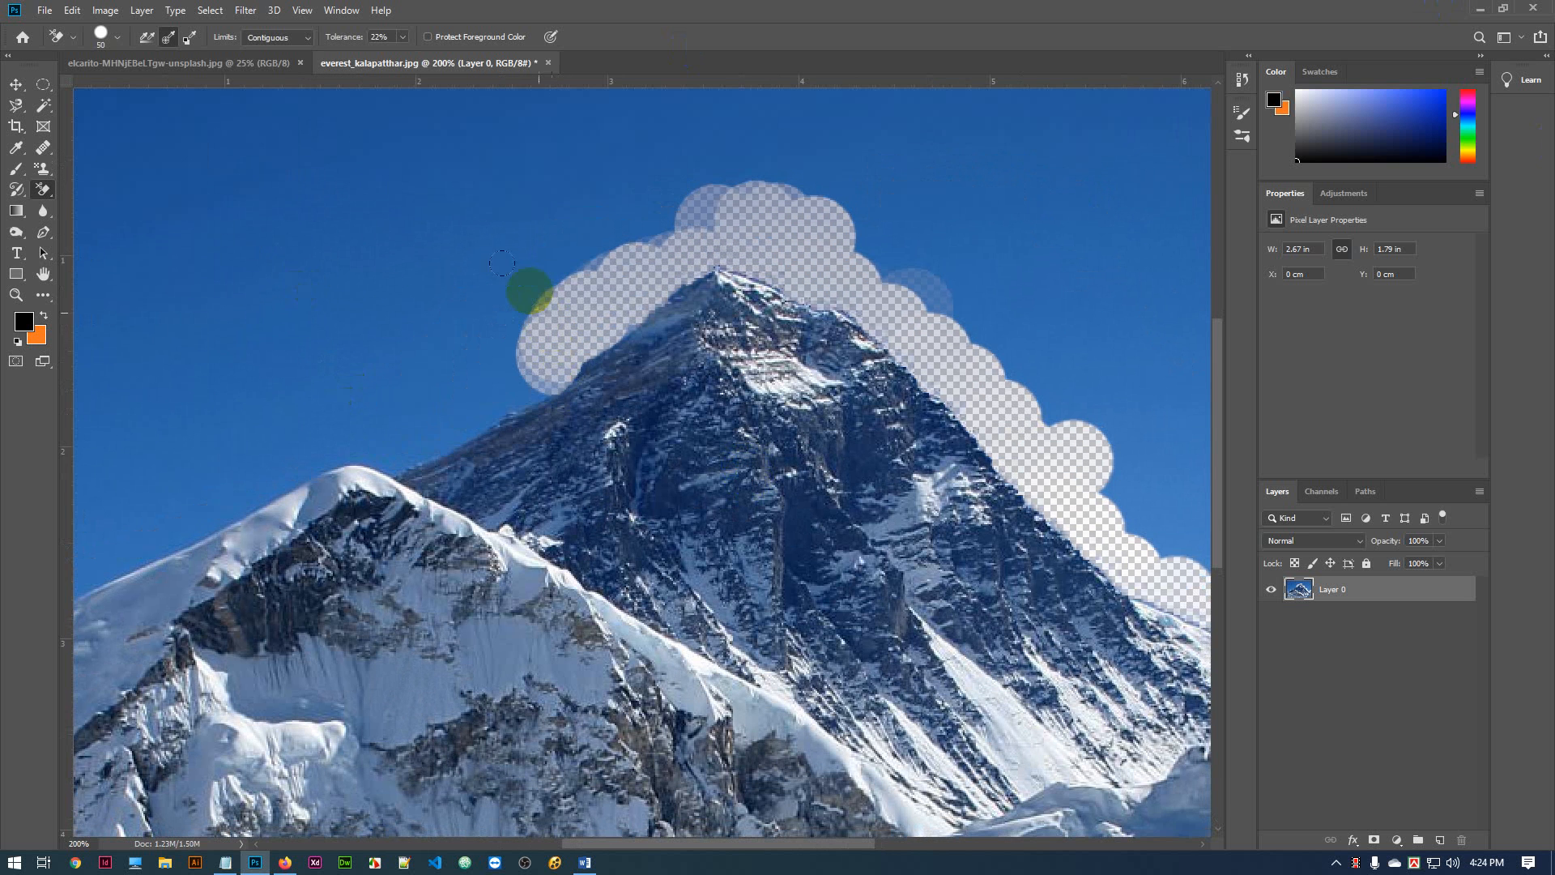
pyautogui.moveTo(522, 292)
pyautogui.mouseDown()
pyautogui.moveTo(546, 372)
pyautogui.moveTo(208, 490)
pyautogui.moveTo(148, 535)
pyautogui.moveTo(304, 444)
pyautogui.moveTo(367, 518)
pyautogui.moveTo(364, 465)
pyautogui.moveTo(469, 481)
pyautogui.moveTo(507, 390)
pyautogui.moveTo(579, 423)
pyautogui.moveTo(604, 324)
pyautogui.moveTo(657, 372)
pyautogui.moveTo(666, 290)
pyautogui.moveTo(694, 292)
pyautogui.moveTo(721, 261)
pyautogui.moveTo(731, 287)
pyautogui.moveTo(763, 260)
pyautogui.moveTo(834, 311)
pyautogui.moveTo(893, 269)
pyautogui.moveTo(995, 288)
pyautogui.moveTo(916, 326)
pyautogui.moveTo(889, 316)
pyautogui.moveTo(923, 318)
pyautogui.moveTo(928, 338)
pyautogui.moveTo(966, 327)
pyautogui.moveTo(917, 350)
pyautogui.moveTo(897, 383)
pyautogui.moveTo(900, 349)
pyautogui.moveTo(879, 325)
pyautogui.moveTo(772, 249)
pyautogui.moveTo(677, 275)
pyautogui.moveTo(467, 381)
pyautogui.moveTo(456, 356)
pyautogui.moveTo(462, 412)
pyautogui.moveTo(445, 421)
pyautogui.moveTo(454, 433)
pyautogui.moveTo(503, 408)
pyautogui.mouseUp()
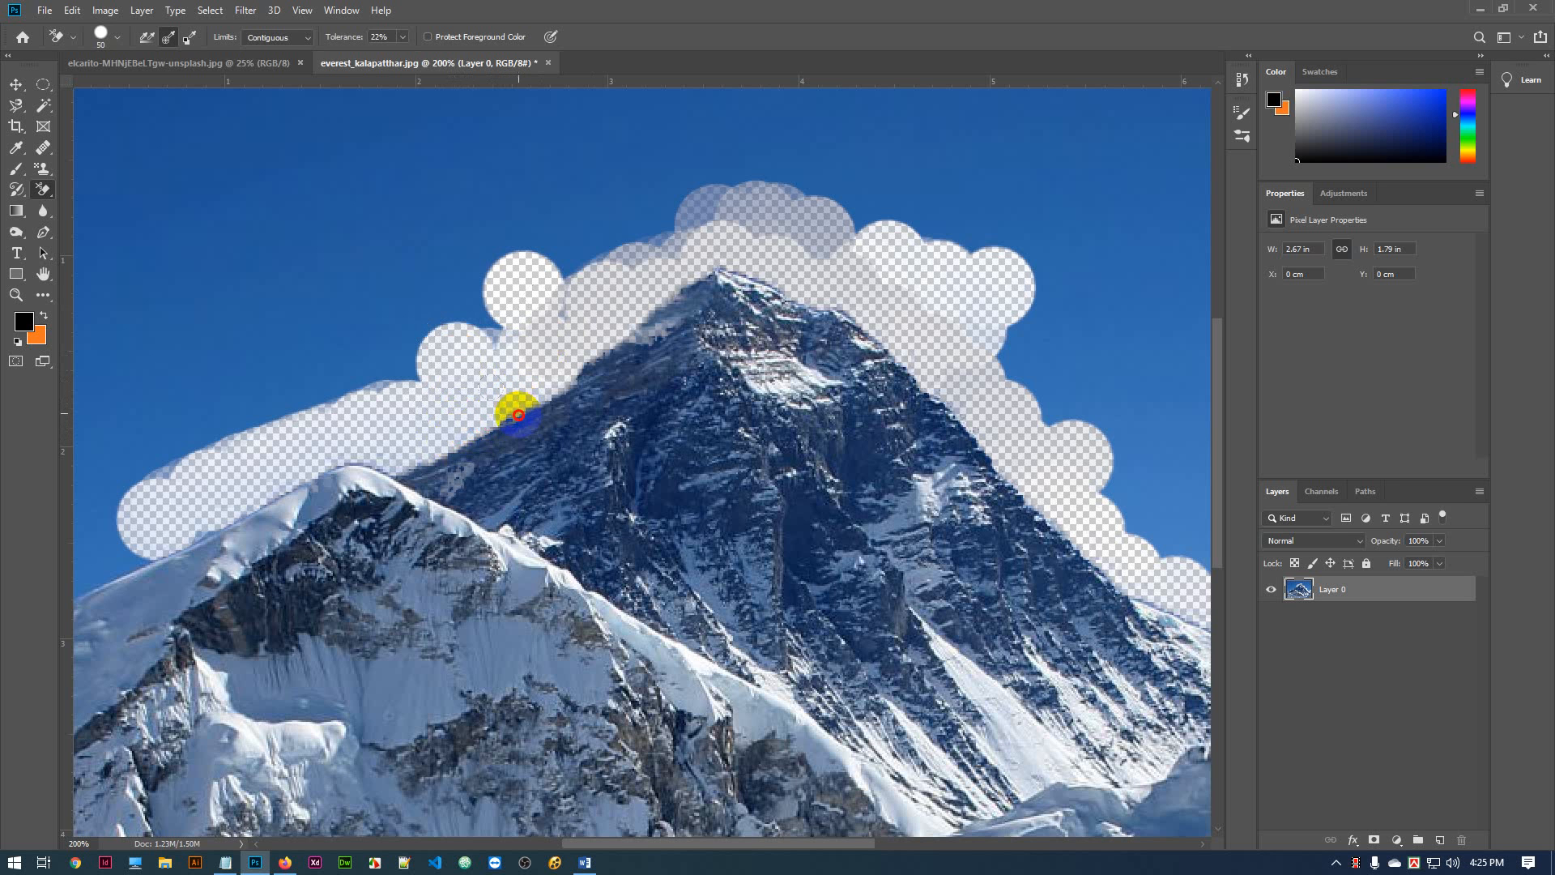
pyautogui.moveTo(547, 438); pyautogui.dragTo(555, 431)
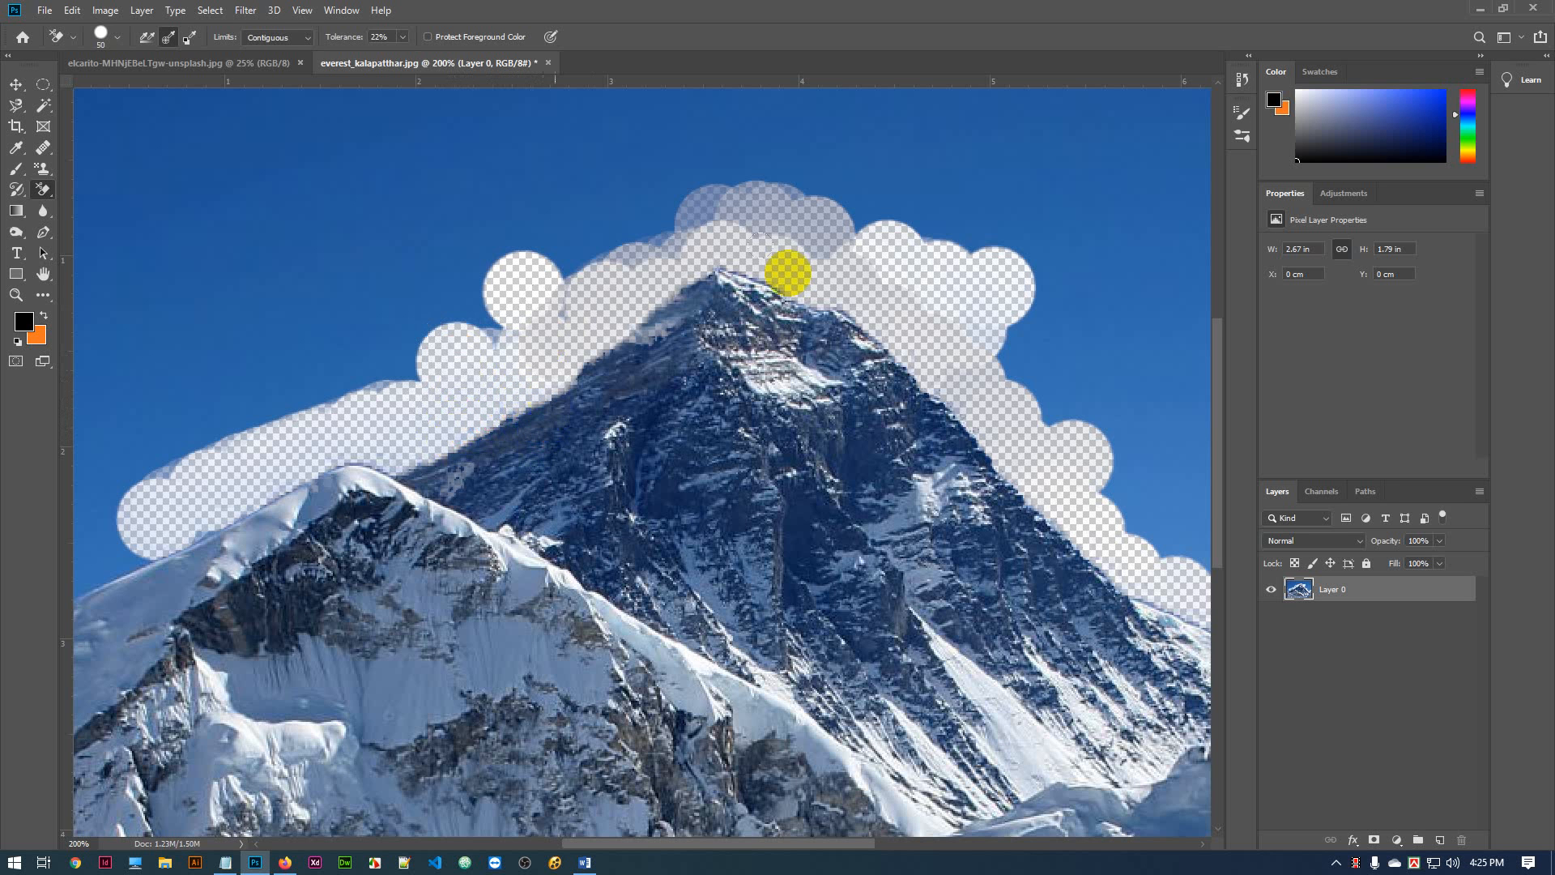
# Undo the 22% tolerance erasures and the earlier edits back to the mountain photo's locked Background layer without a selection
pyautogui.hotkey('ctrl', 'z')
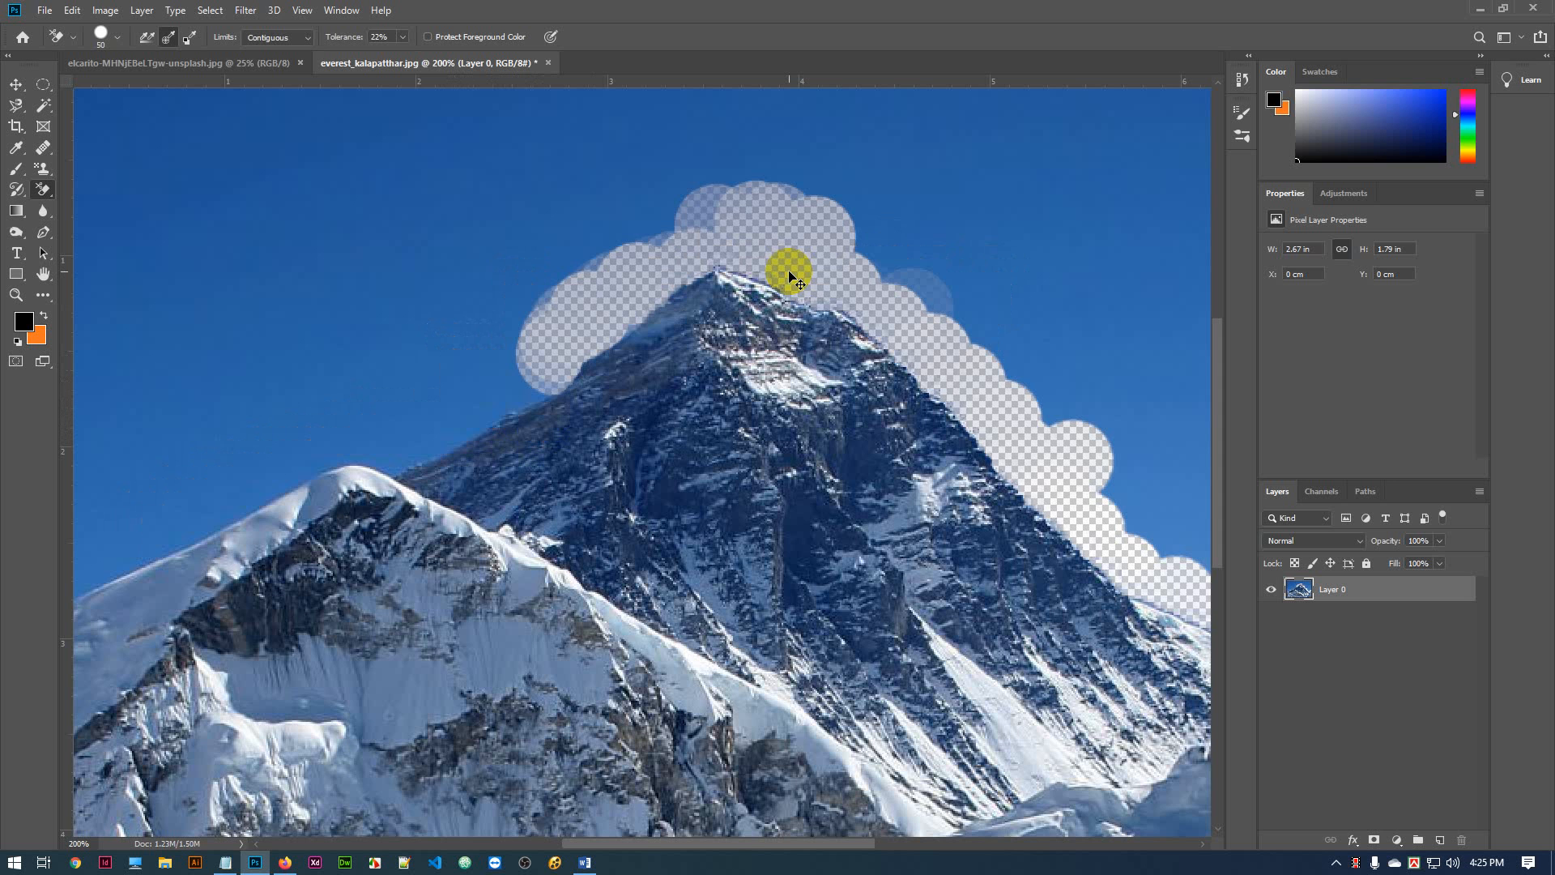
pyautogui.hotkey('ctrl', 'z')
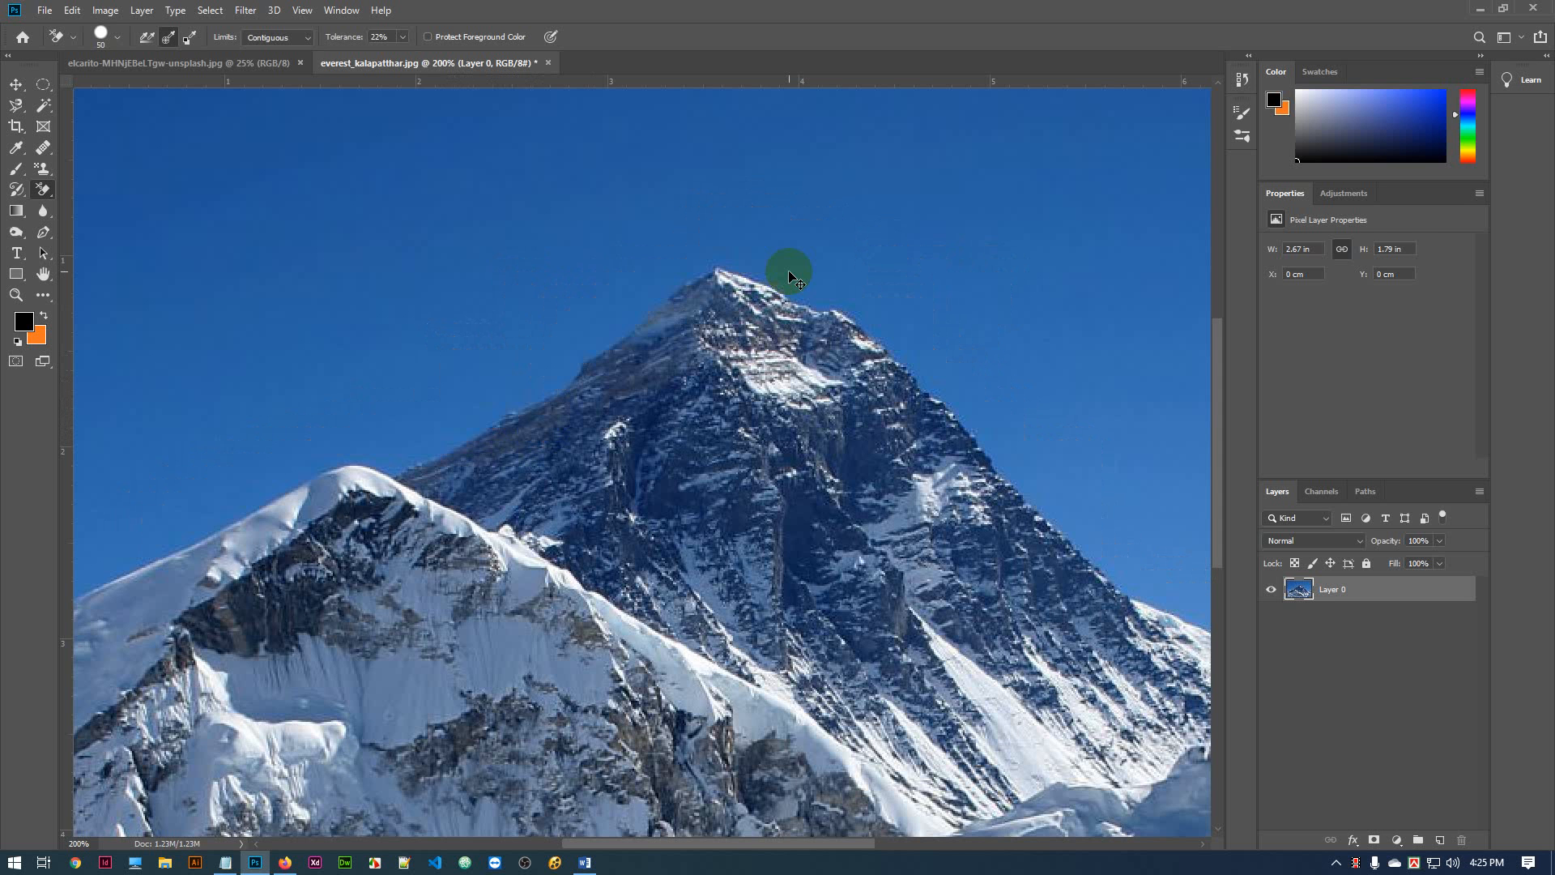
pyautogui.hotkey('ctrl', 'z')
pyautogui.hotkey('ctrl', 'z')
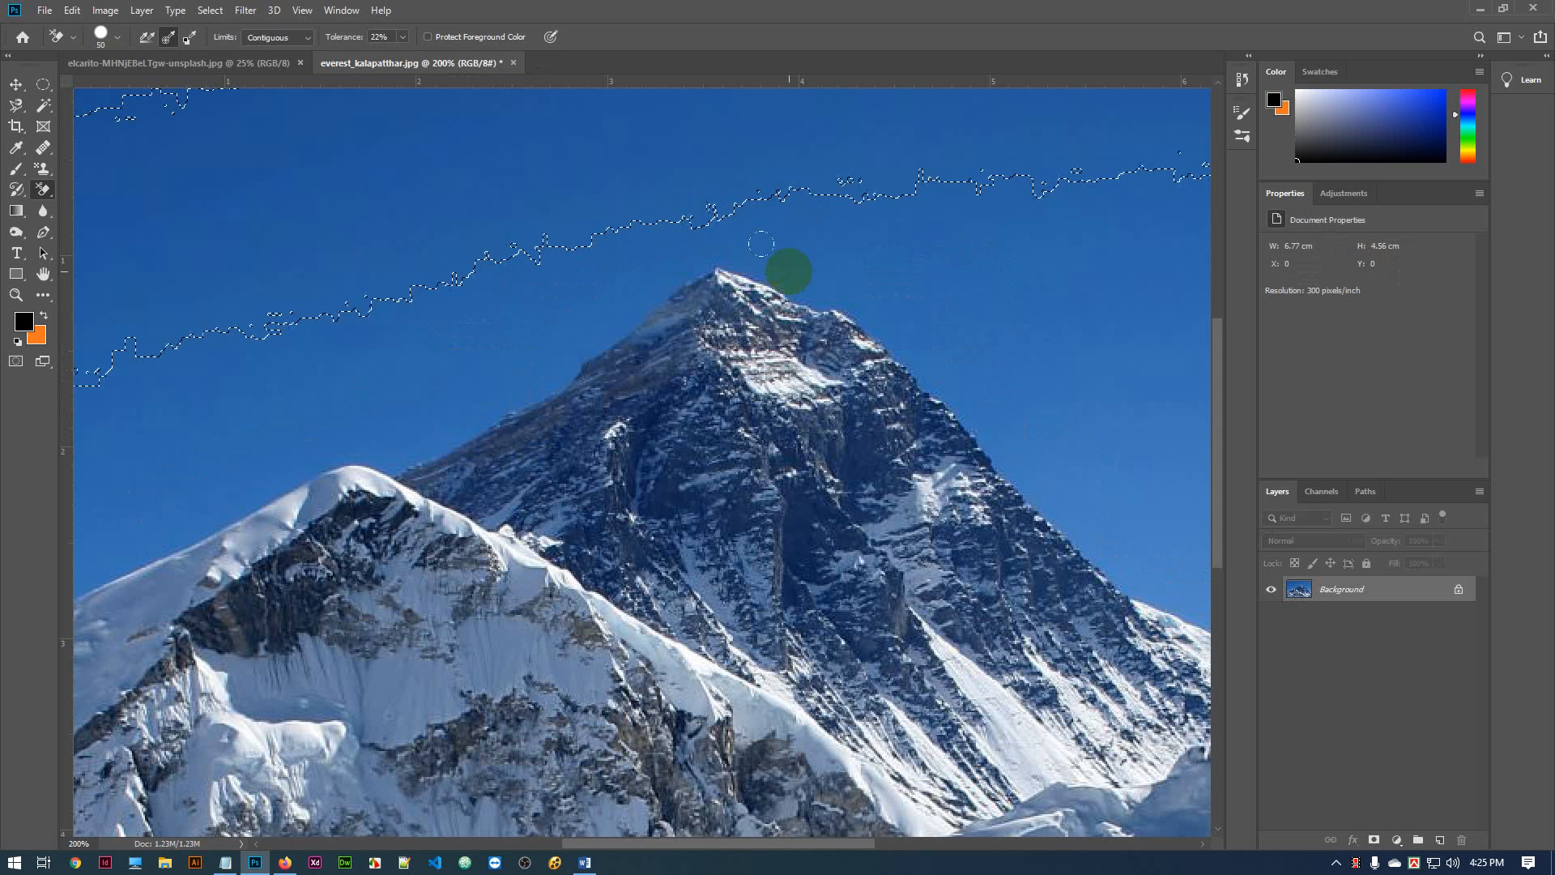
pyautogui.hotkey('ctrl', 'z')
pyautogui.hotkey('ctrl', '-')
pyautogui.hotkey('ctrl', 'z')
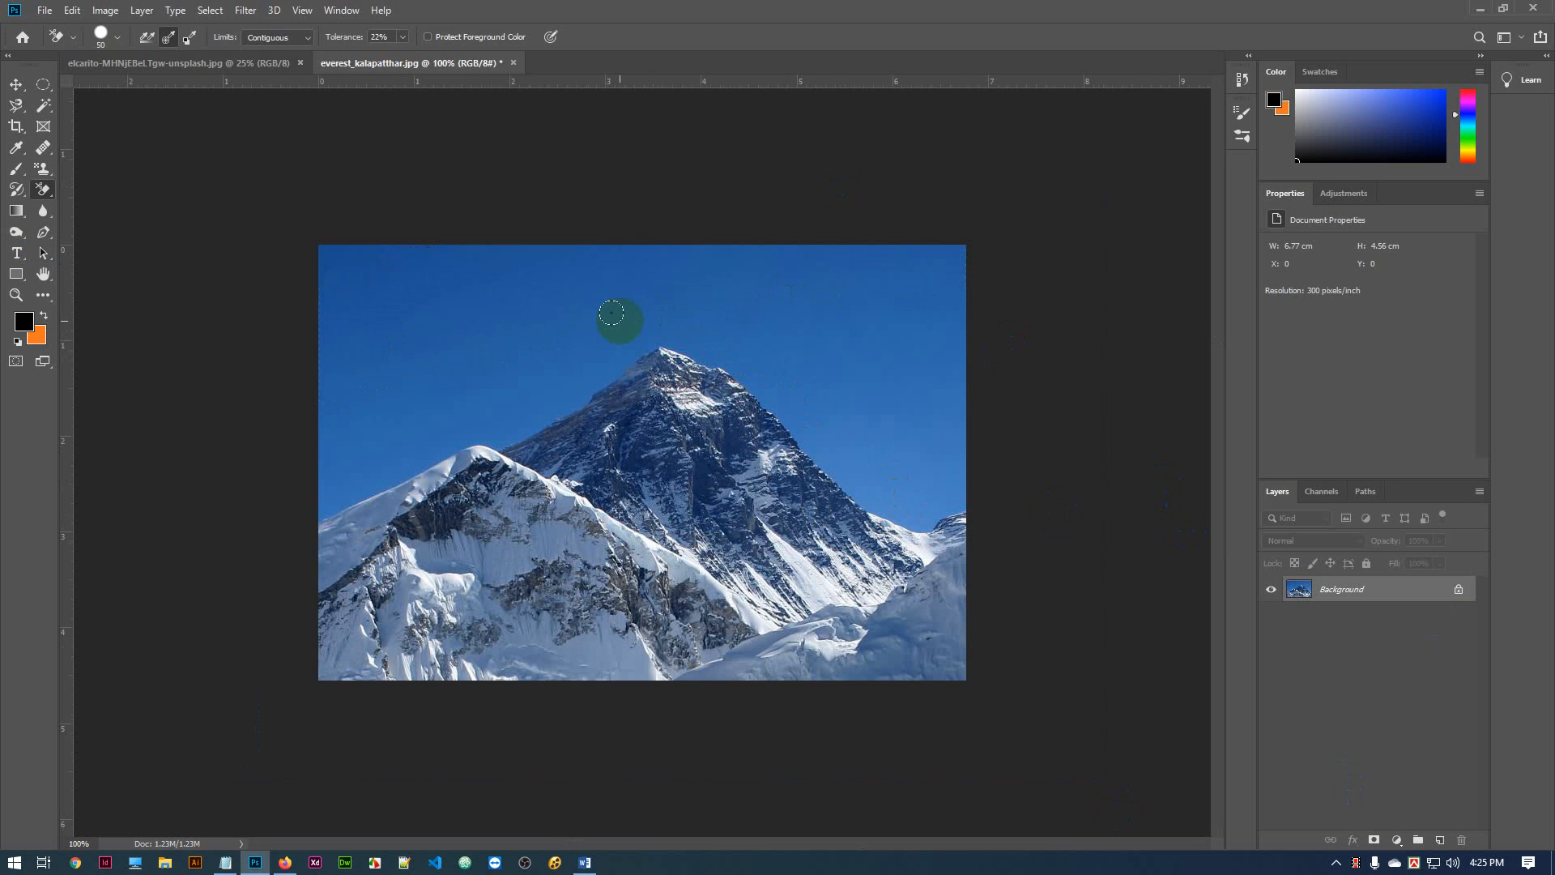
# Compare the cloud photo with the mountain photo by viewing the two documents alternately
pyautogui.click(217, 64)
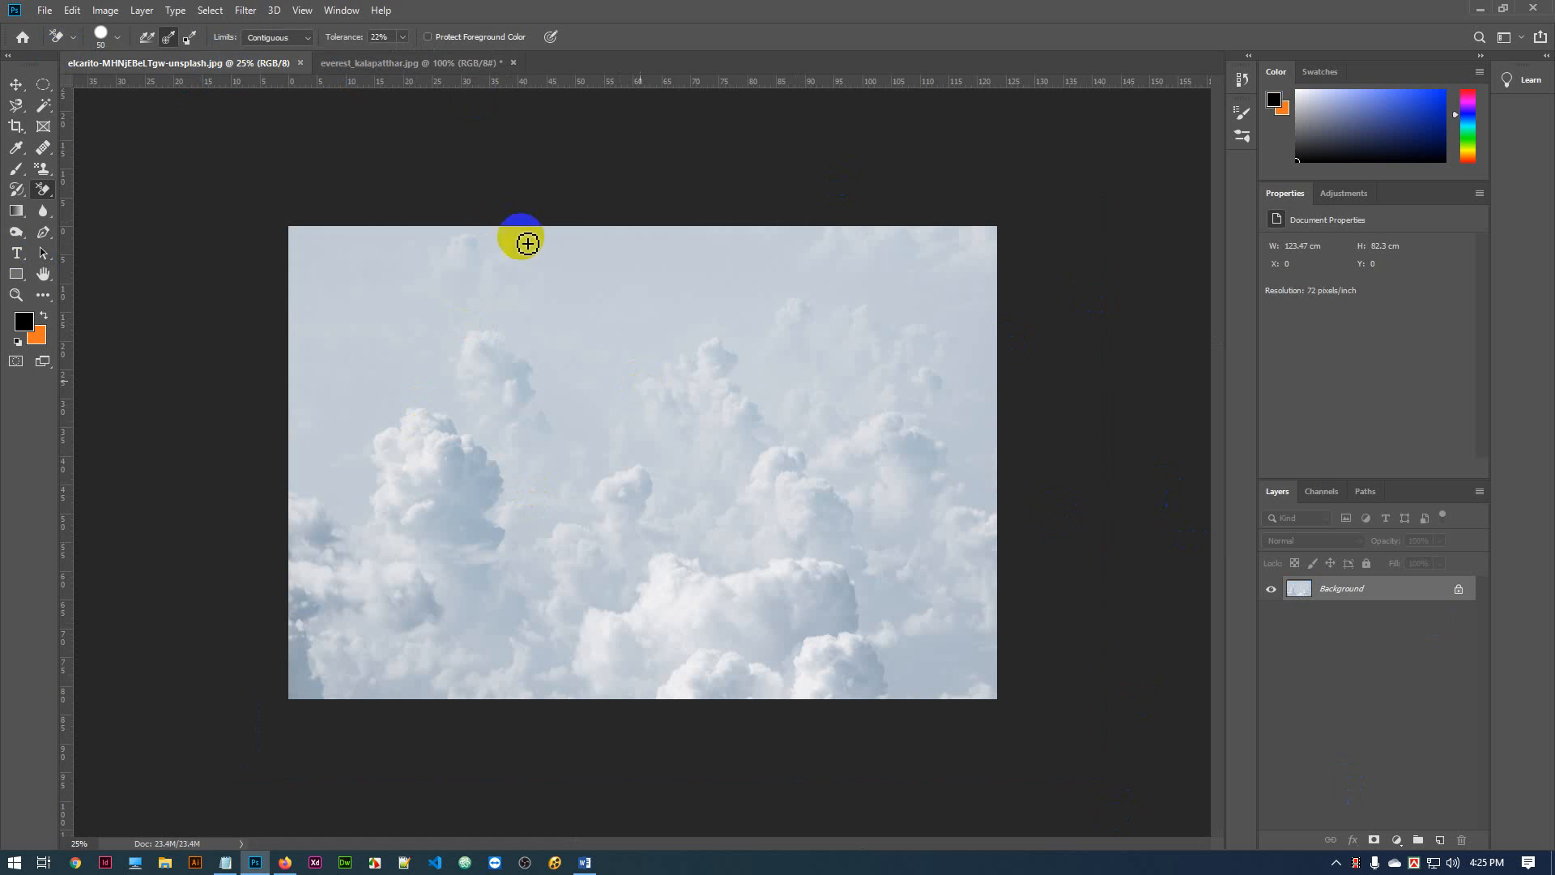
pyautogui.click(417, 62)
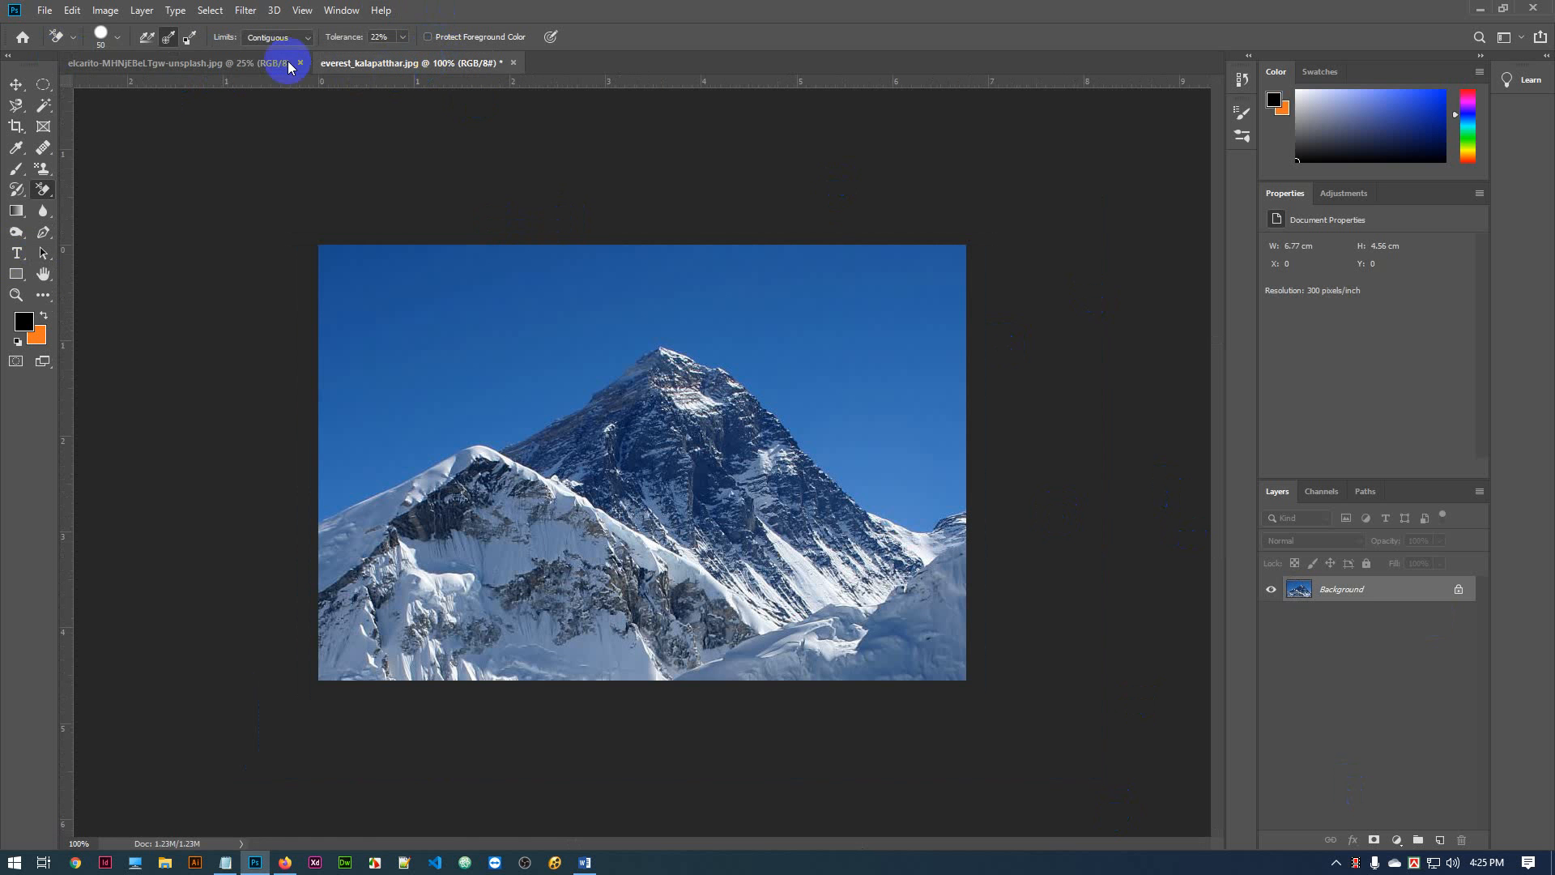
pyautogui.click(236, 62)
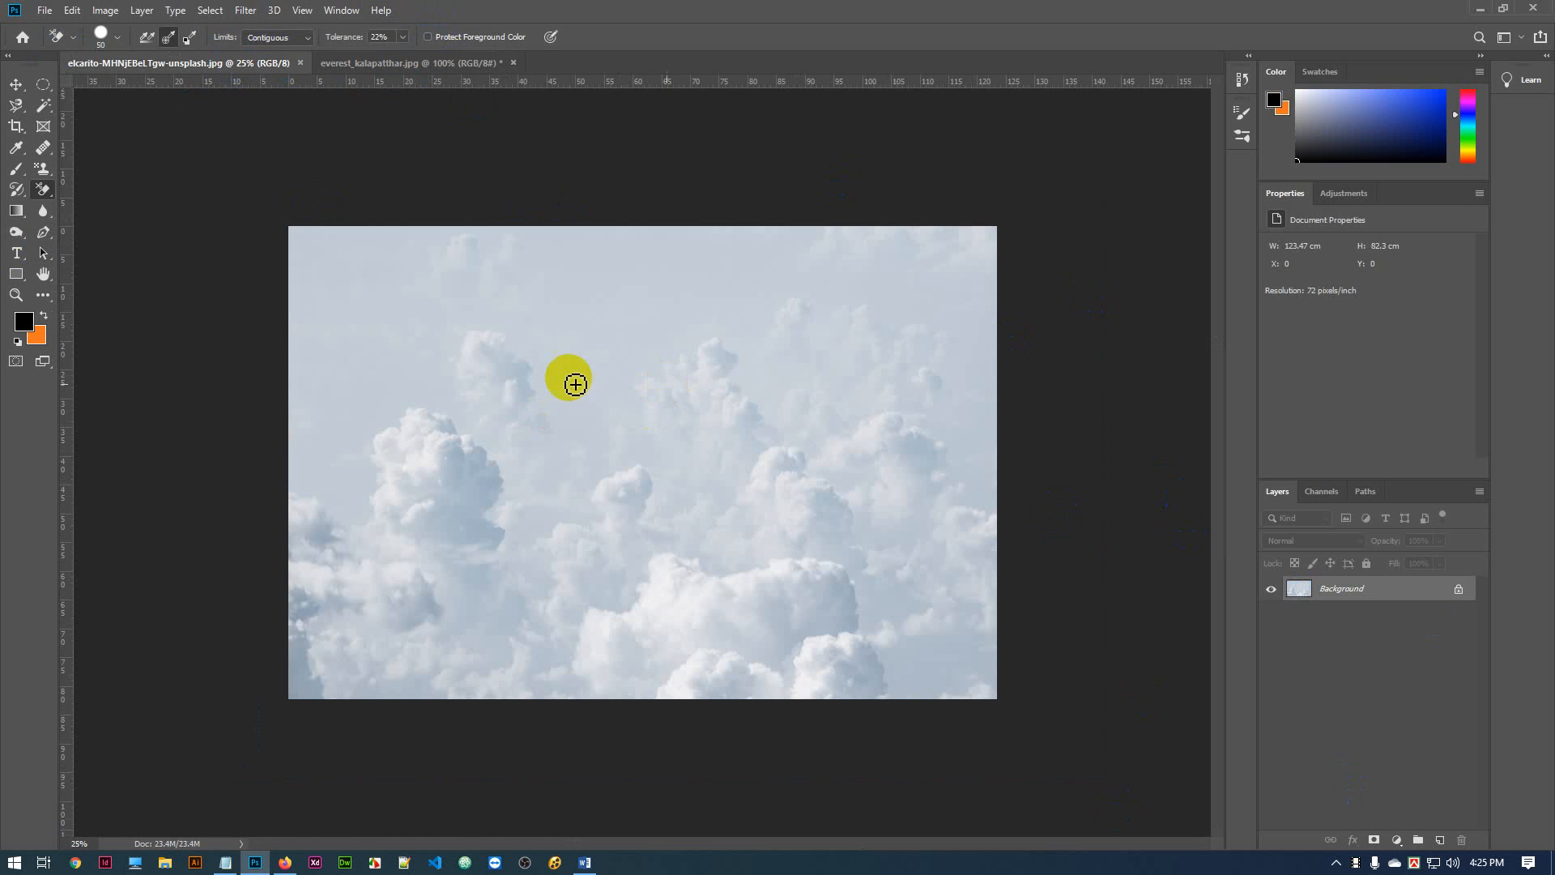
pyautogui.click(409, 62)
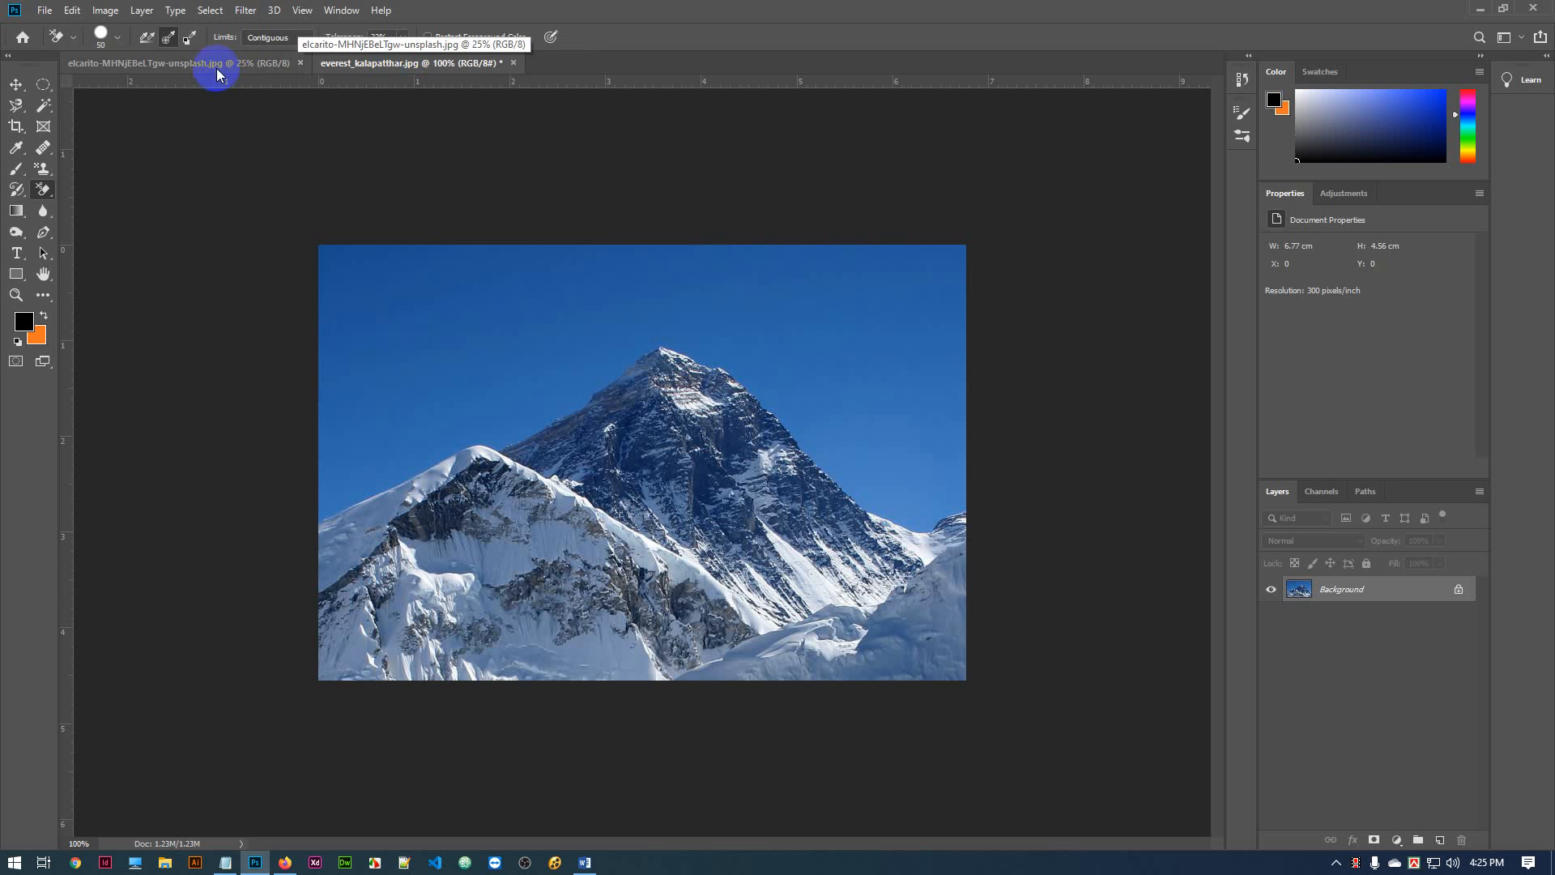
pyautogui.click(215, 63)
pyautogui.click(409, 63)
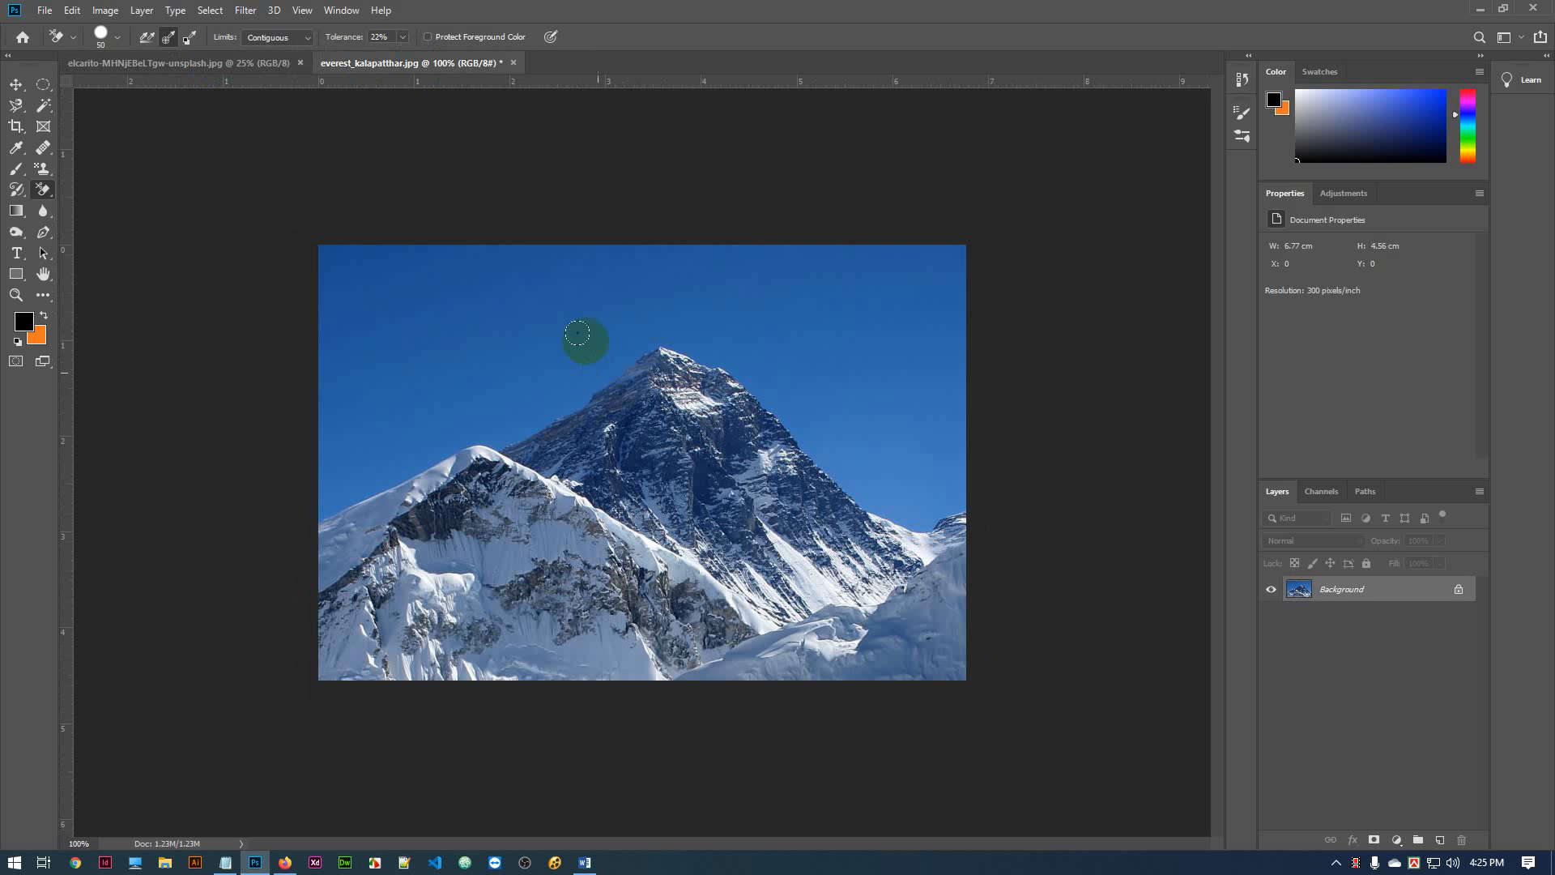
pyautogui.click(214, 62)
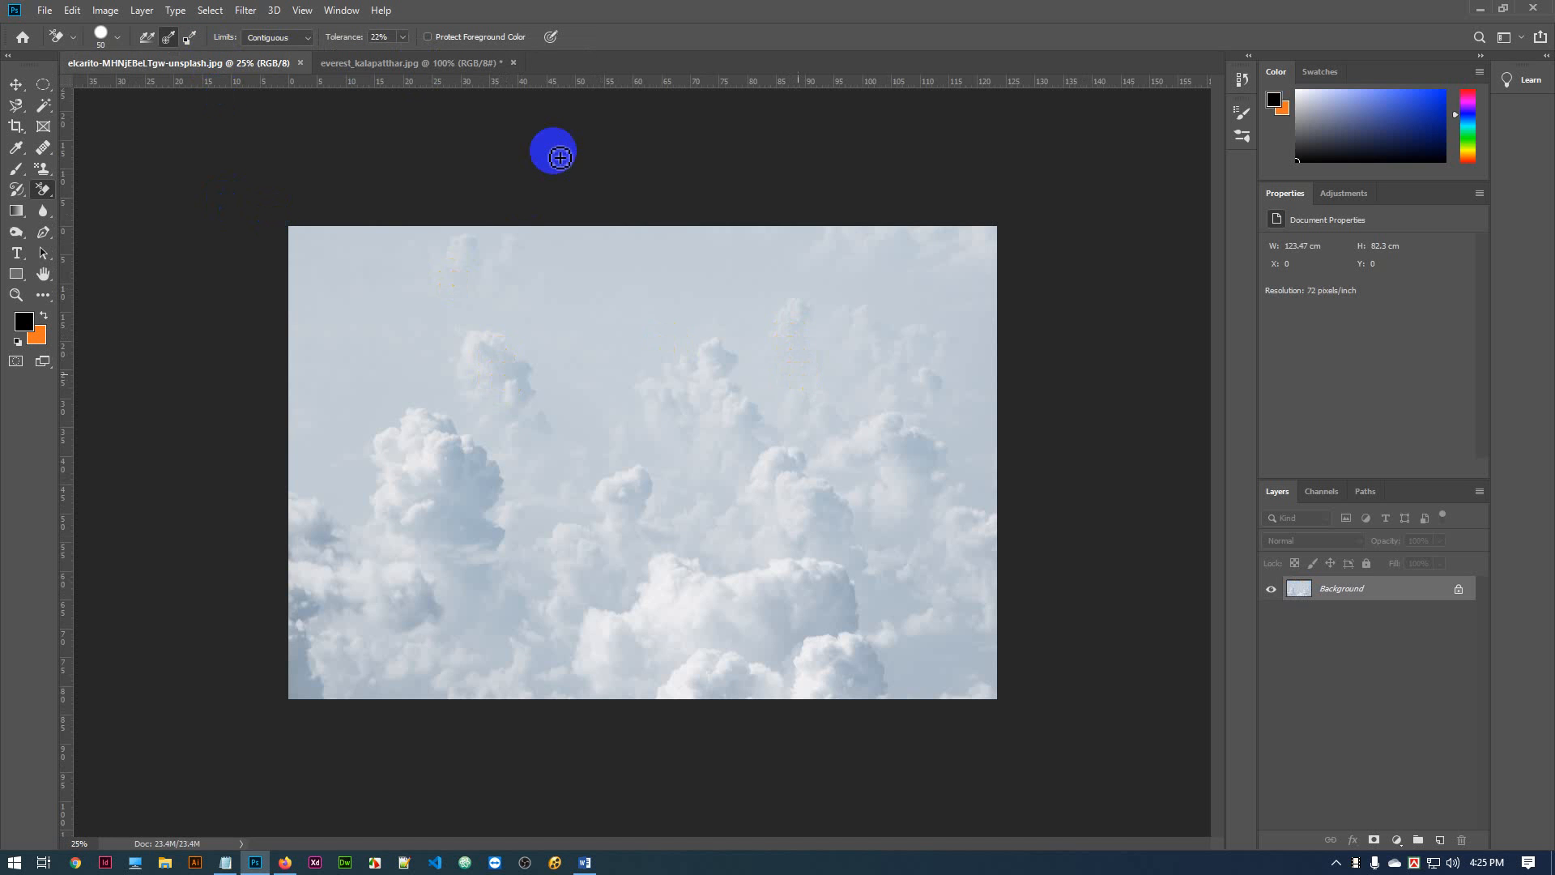
pyautogui.click(411, 62)
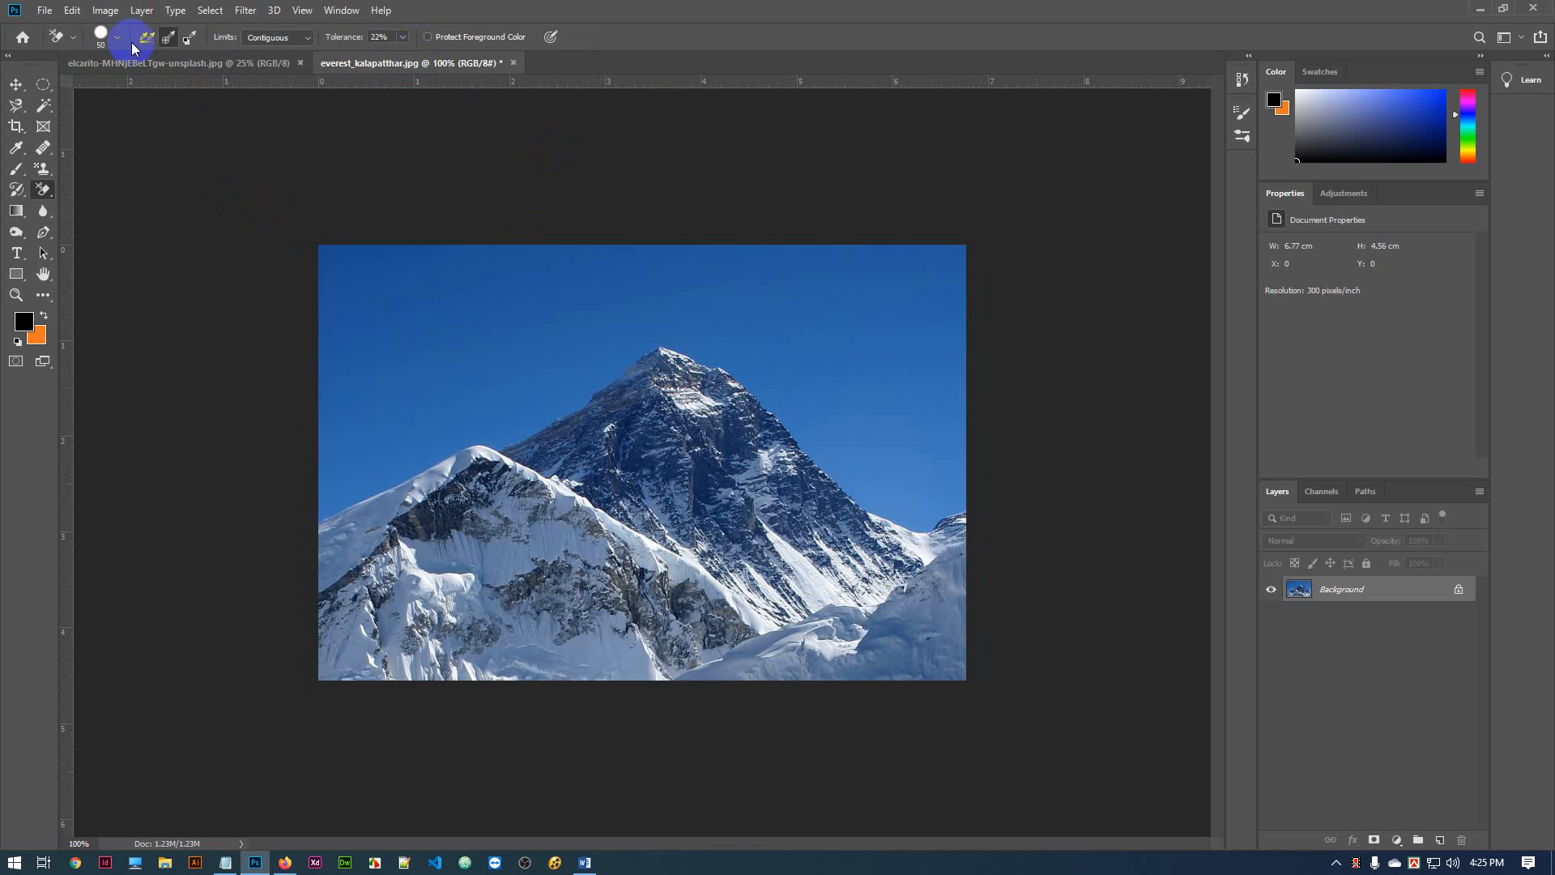
# Unlock the cloud photo's Background layer, move it into the mountain document and position the clouds so they cover the whole canvas
pyautogui.click(159, 64)
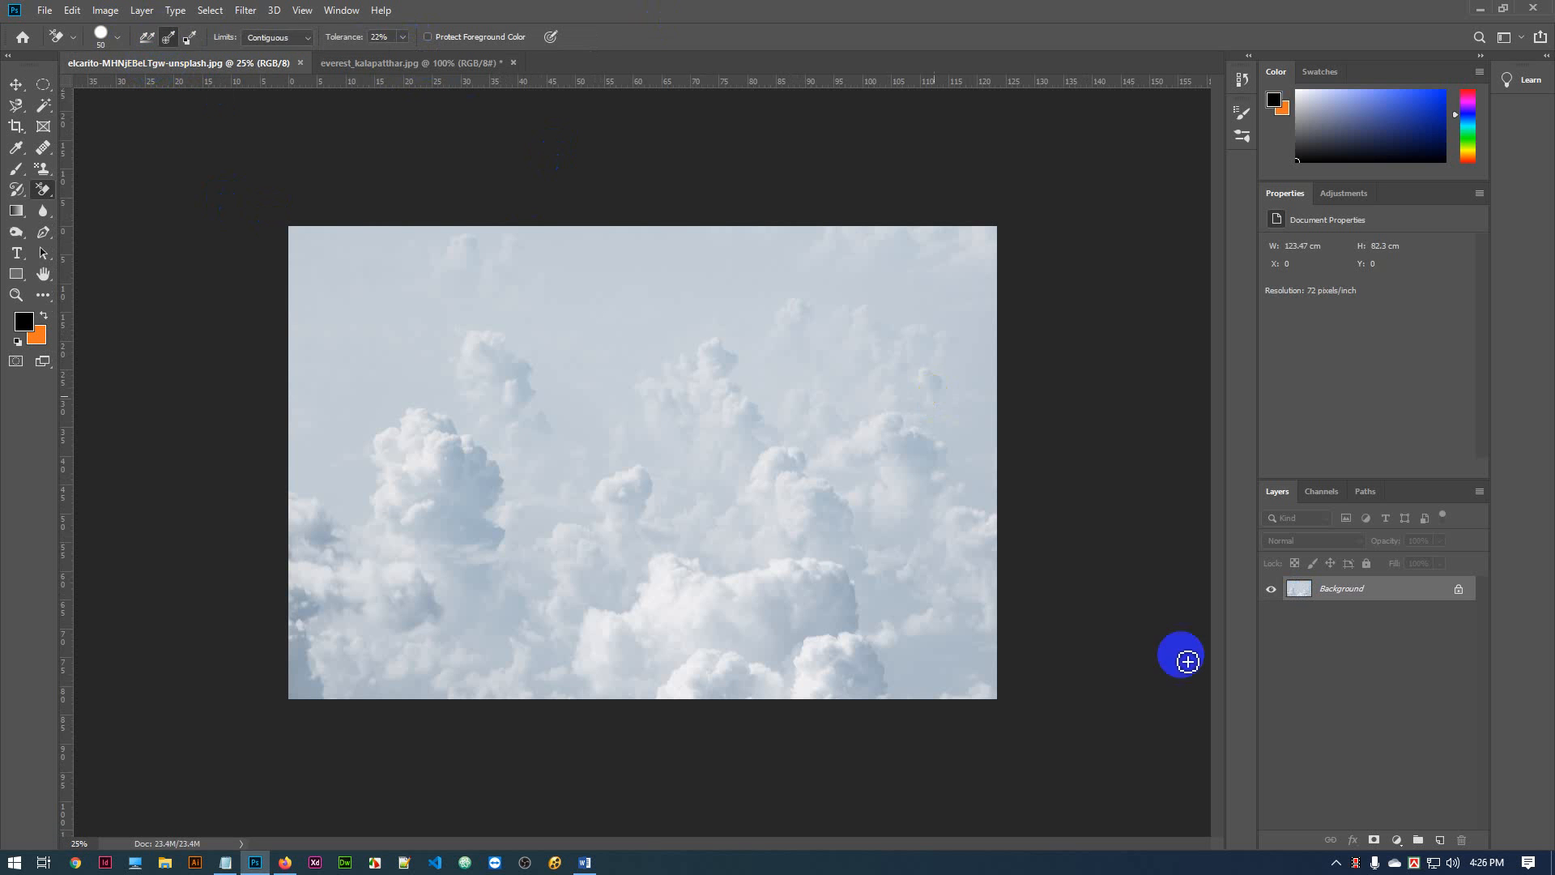
pyautogui.click(1457, 592)
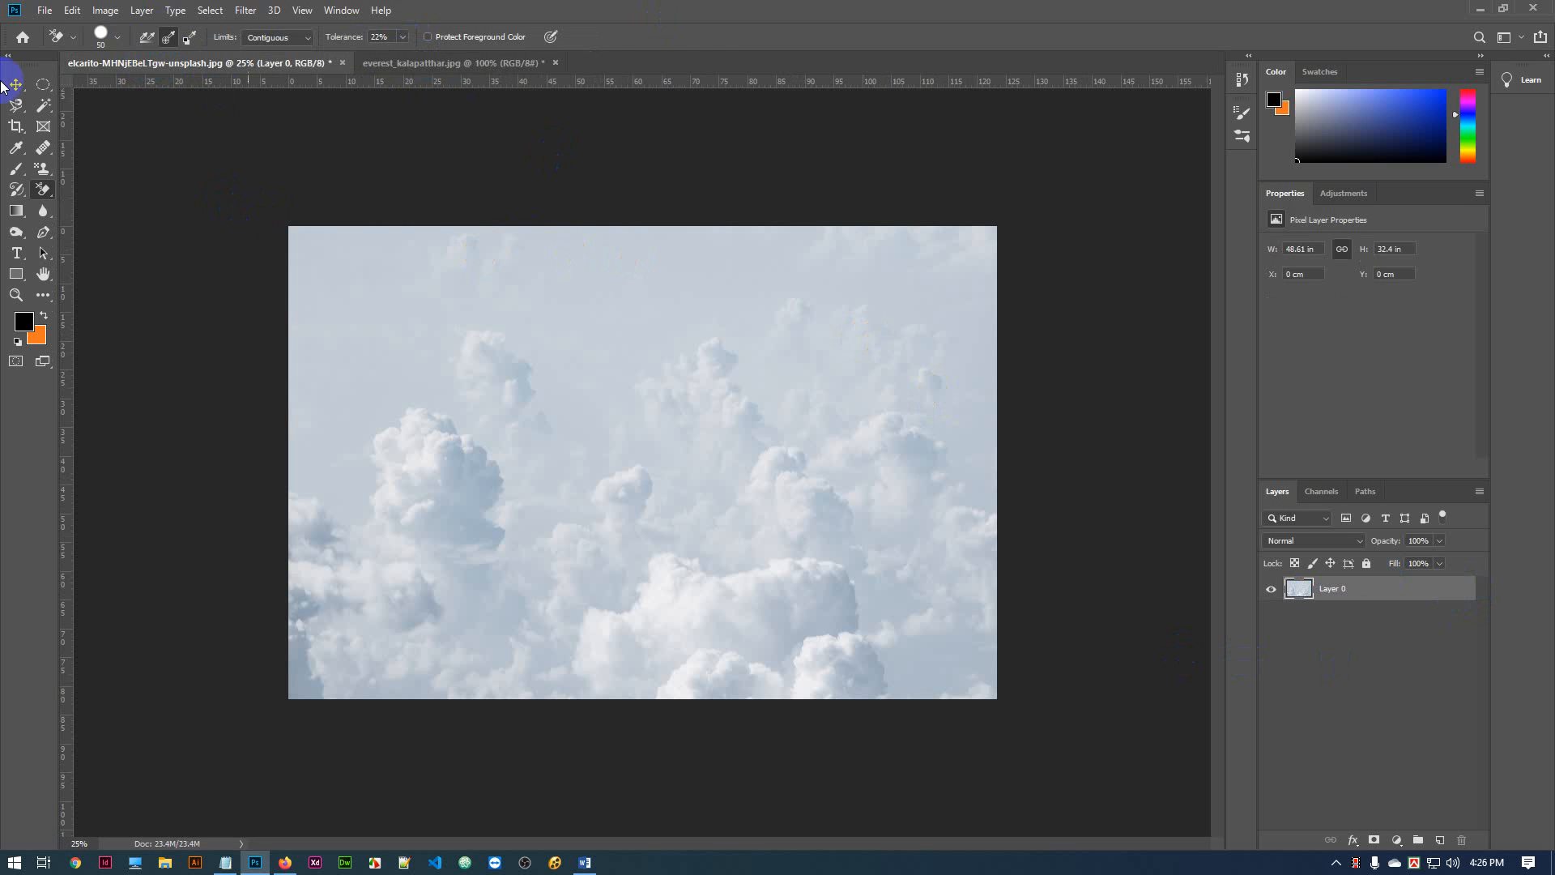
pyautogui.click(16, 84)
pyautogui.moveTo(427, 246); pyautogui.dragTo(457, 142)
pyautogui.moveTo(495, 363); pyautogui.dragTo(496, 364)
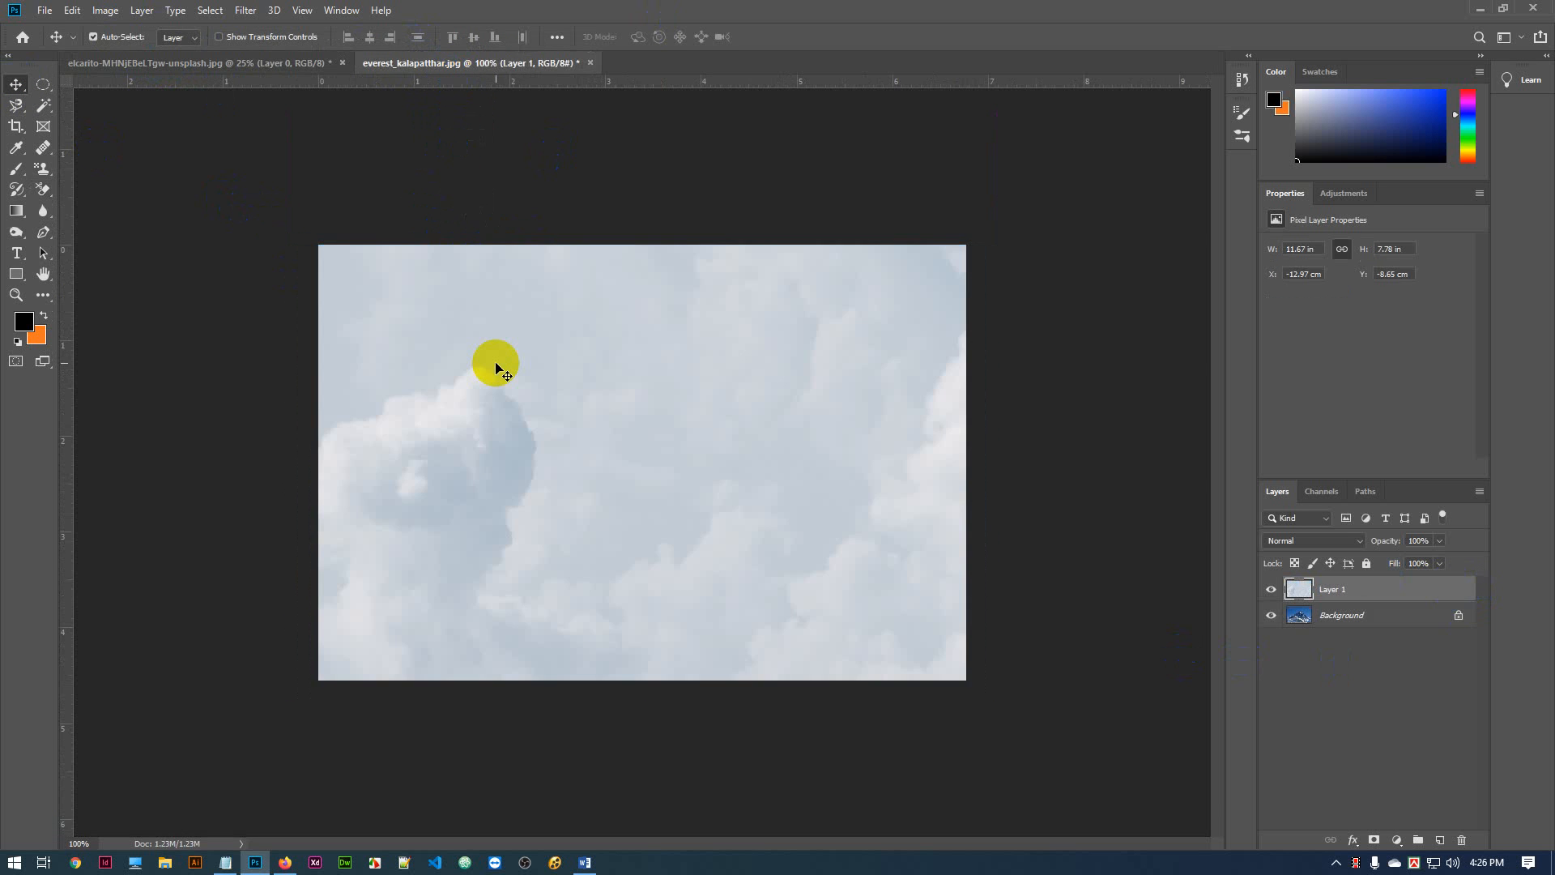
pyautogui.moveTo(593, 468); pyautogui.dragTo(612, 305)
pyautogui.moveTo(640, 510); pyautogui.dragTo(649, 326)
pyautogui.moveTo(651, 385); pyautogui.dragTo(642, 475)
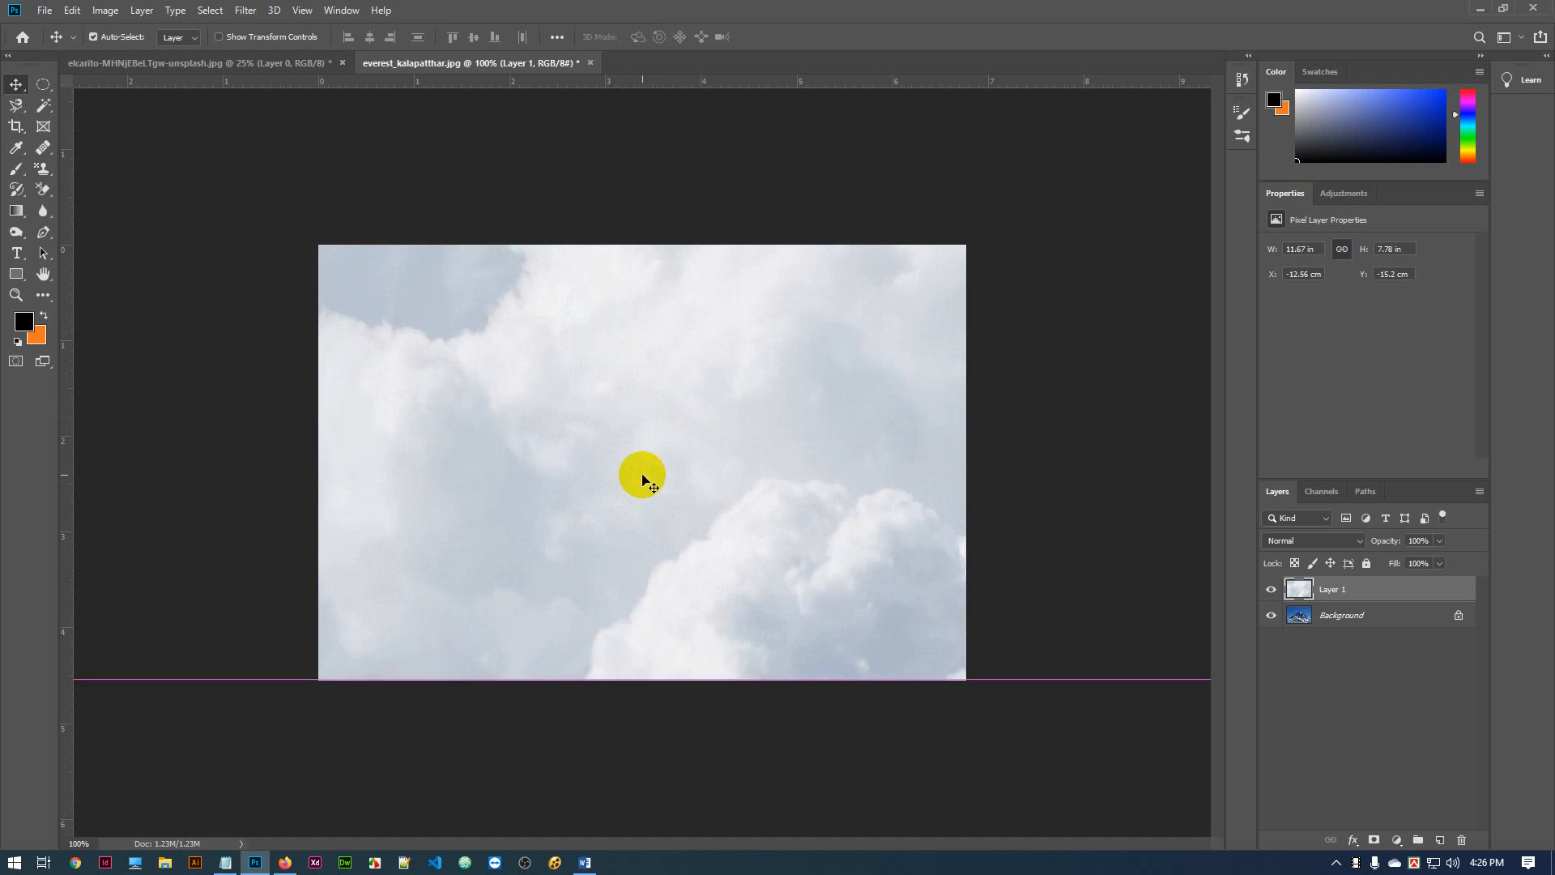
# Unlock the mountain photo's Background layer and place the cloud layer beneath it
pyautogui.click(1458, 618)
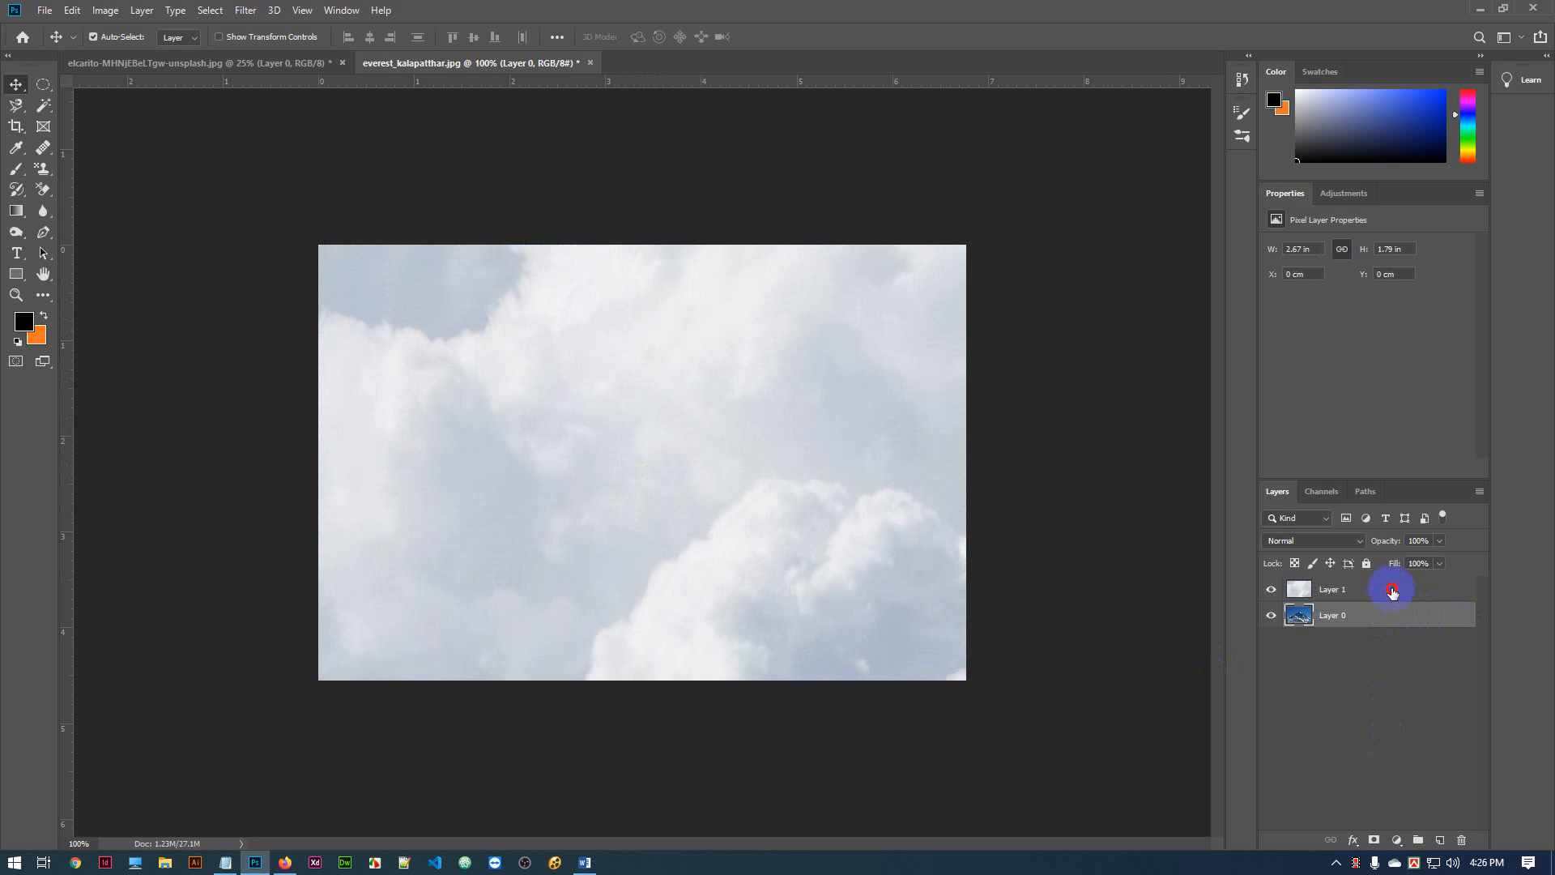
pyautogui.moveTo(1391, 592); pyautogui.dragTo(1392, 622)
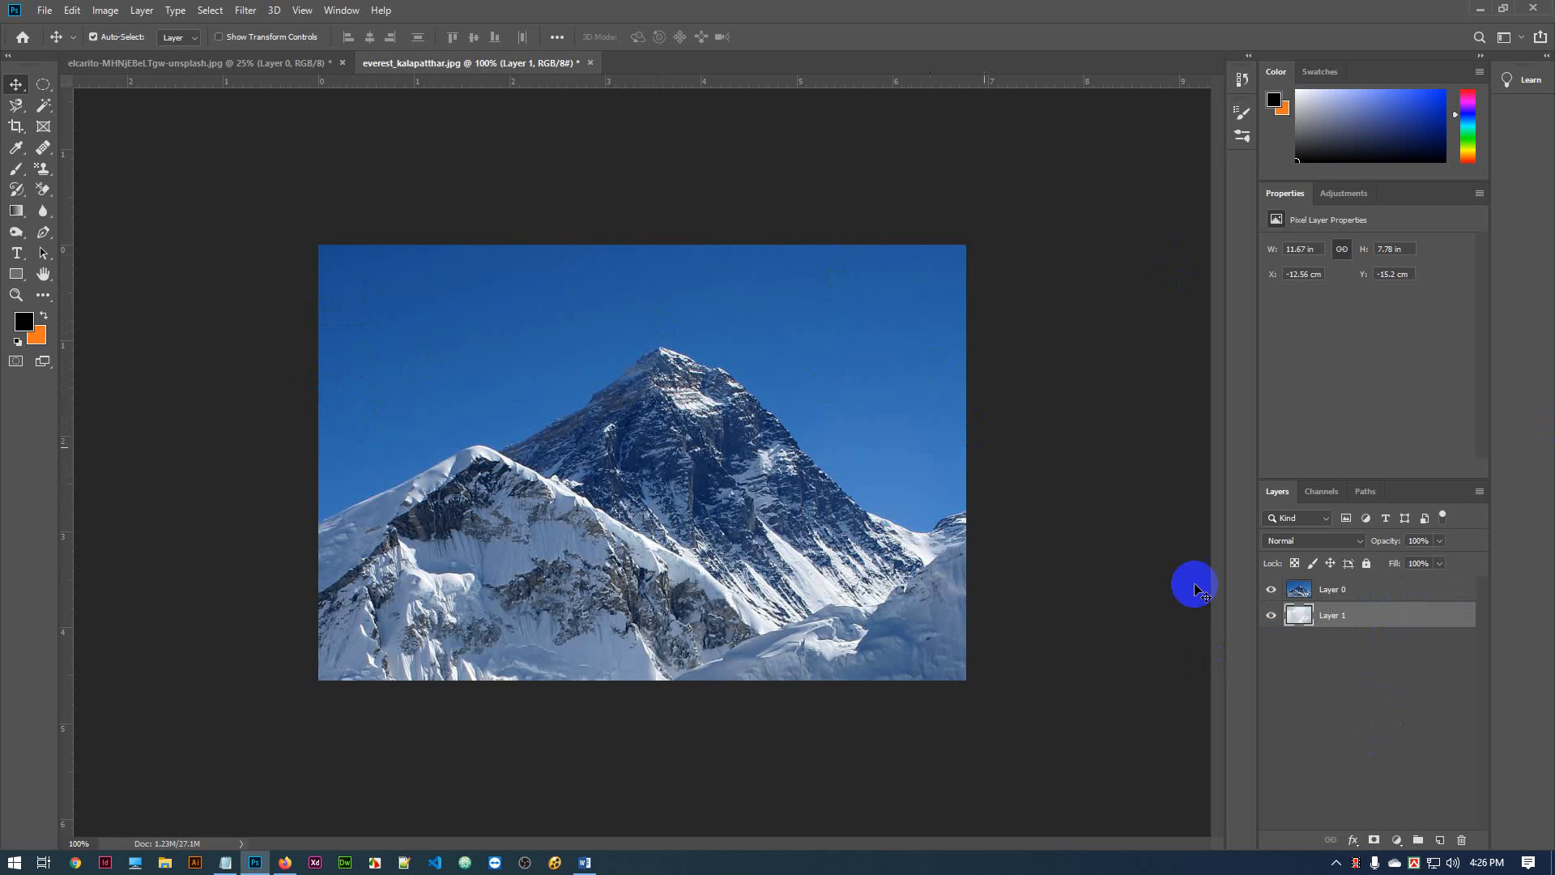
# Select the whole sky above the mountains on Layer 0 with the Quick Selection tool
pyautogui.click(1395, 594)
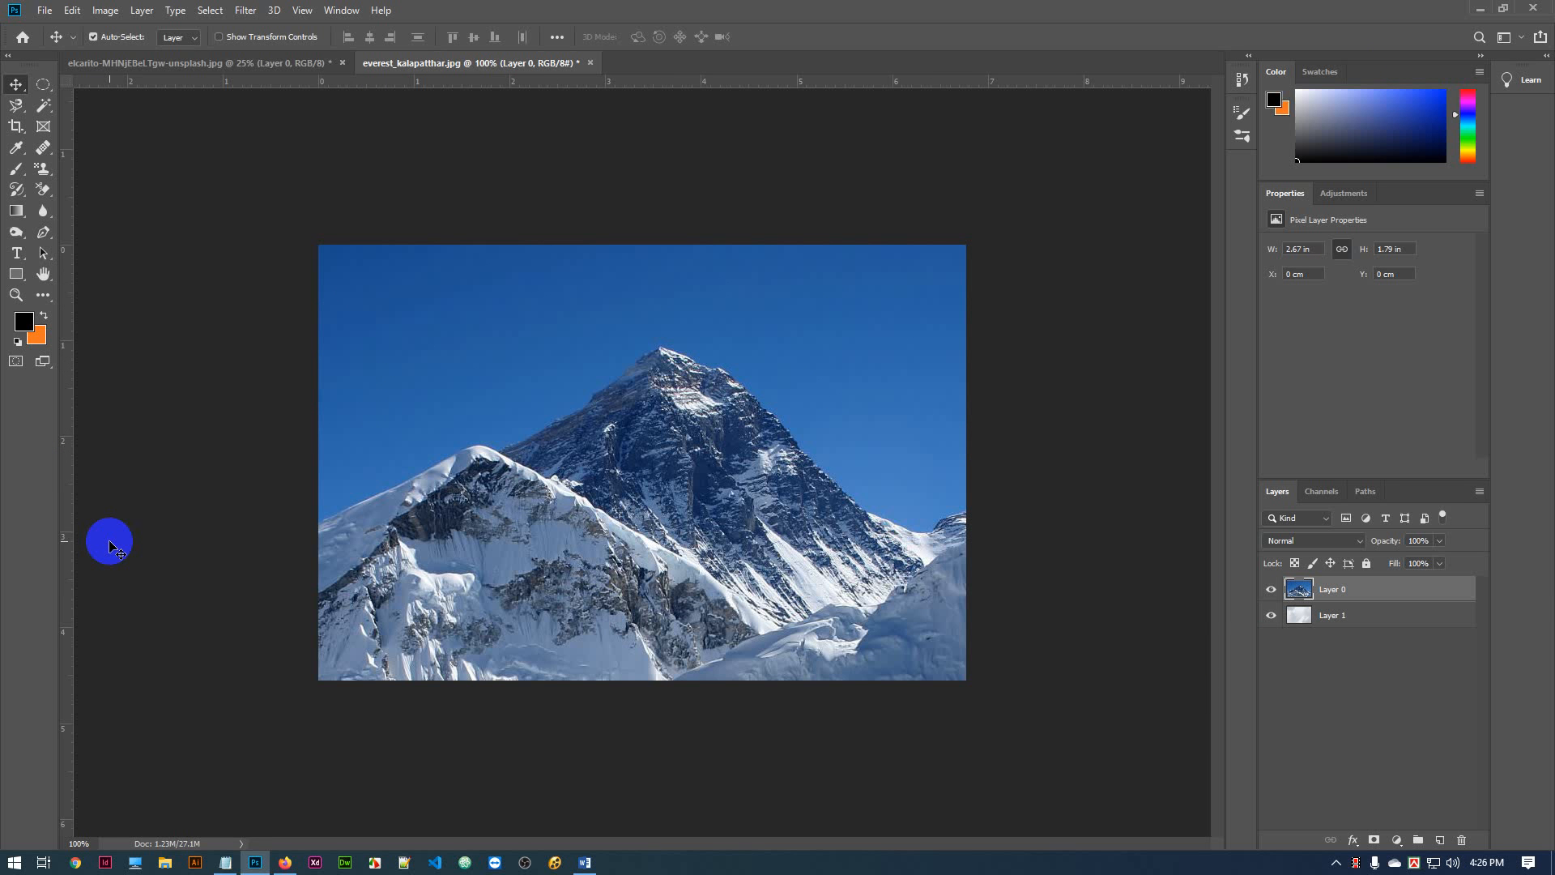
pyautogui.click(44, 85)
pyautogui.moveTo(46, 89)
pyautogui.mouseDown()
pyautogui.moveTo(124, 113)
pyautogui.moveTo(47, 107)
pyautogui.moveTo(130, 101)
pyautogui.moveTo(107, 127)
pyautogui.moveTo(121, 106)
pyautogui.mouseUp()
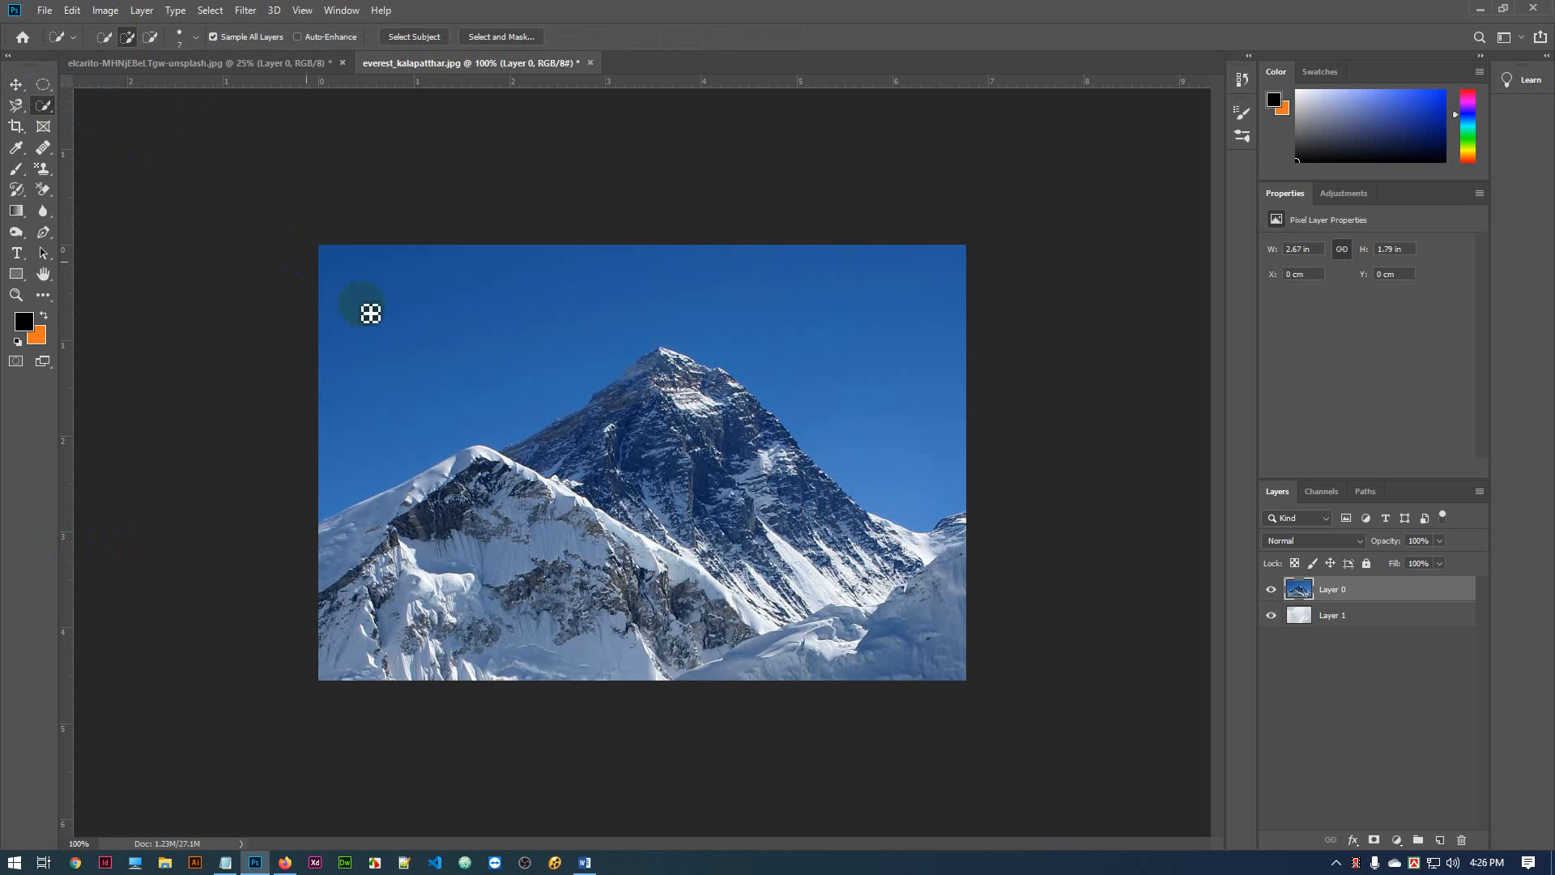
pyautogui.moveTo(371, 288)
pyautogui.mouseDown()
pyautogui.moveTo(356, 477)
pyautogui.moveTo(683, 298)
pyautogui.moveTo(745, 314)
pyautogui.moveTo(813, 415)
pyautogui.moveTo(1104, 444)
pyautogui.mouseUp()
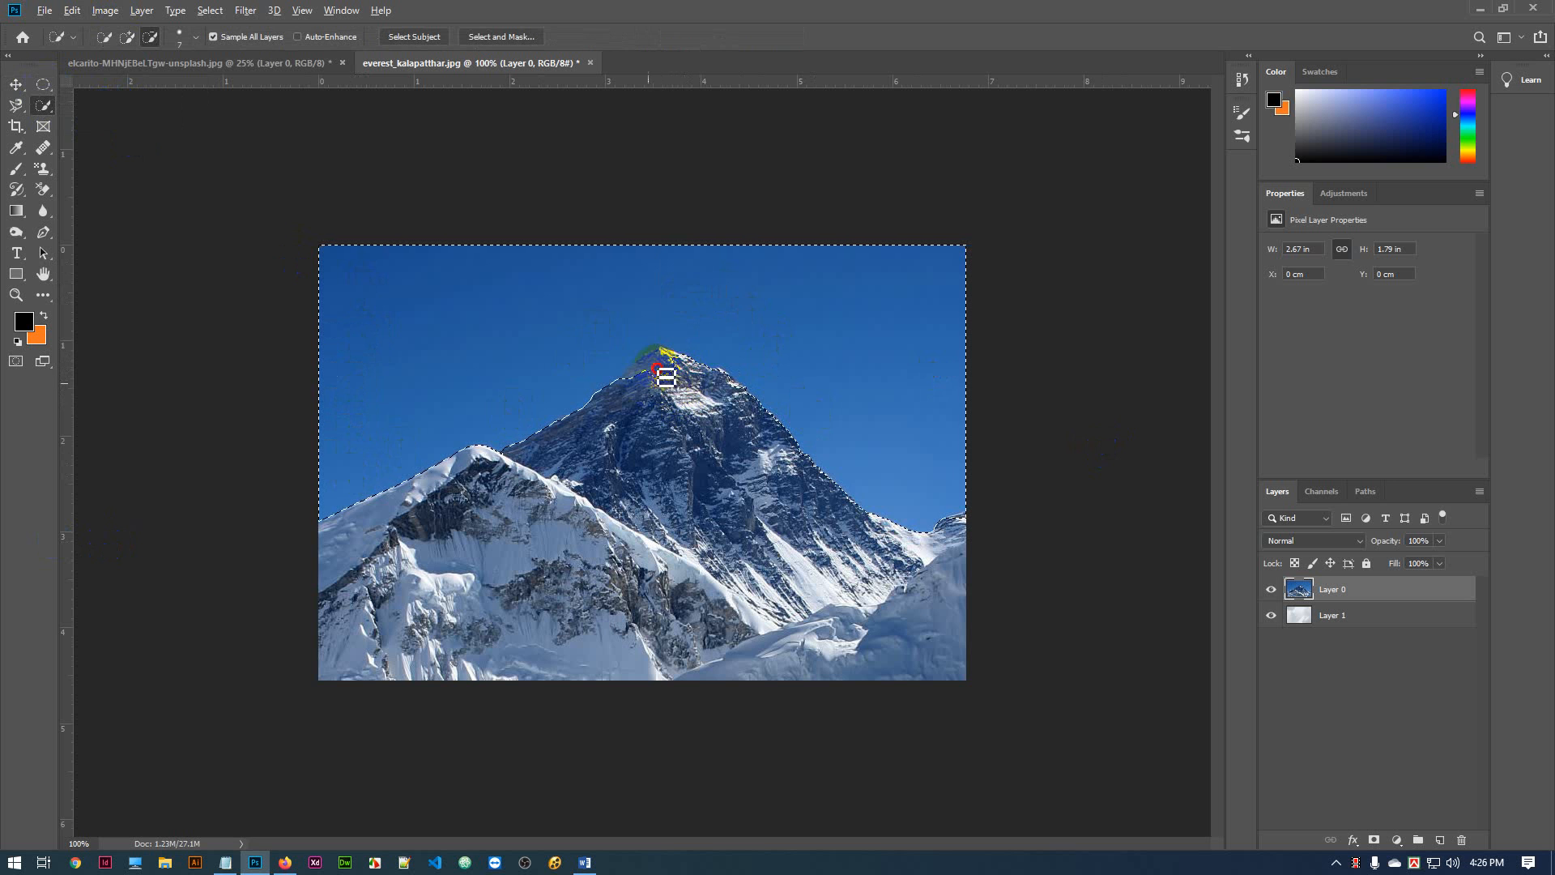
# Refine the sky selection around the summit, delete the selected blue sky from Layer 0 and clear the selection
pyautogui.moveTo(648, 393)
pyautogui.mouseDown()
pyautogui.moveTo(659, 360)
pyautogui.moveTo(737, 398)
pyautogui.mouseUp()
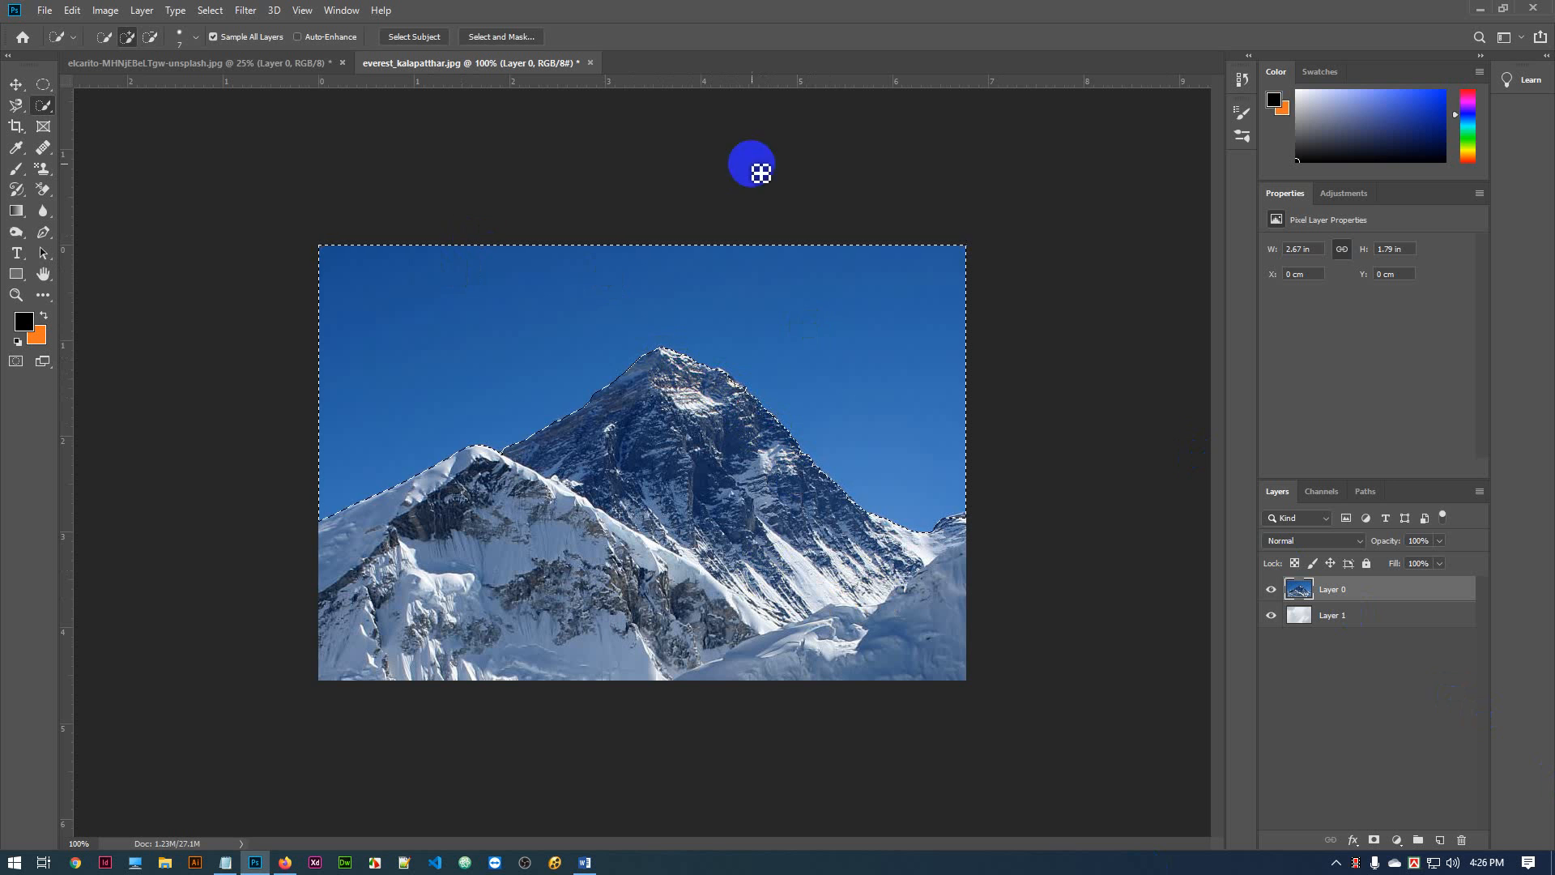
pyautogui.press('Delete')
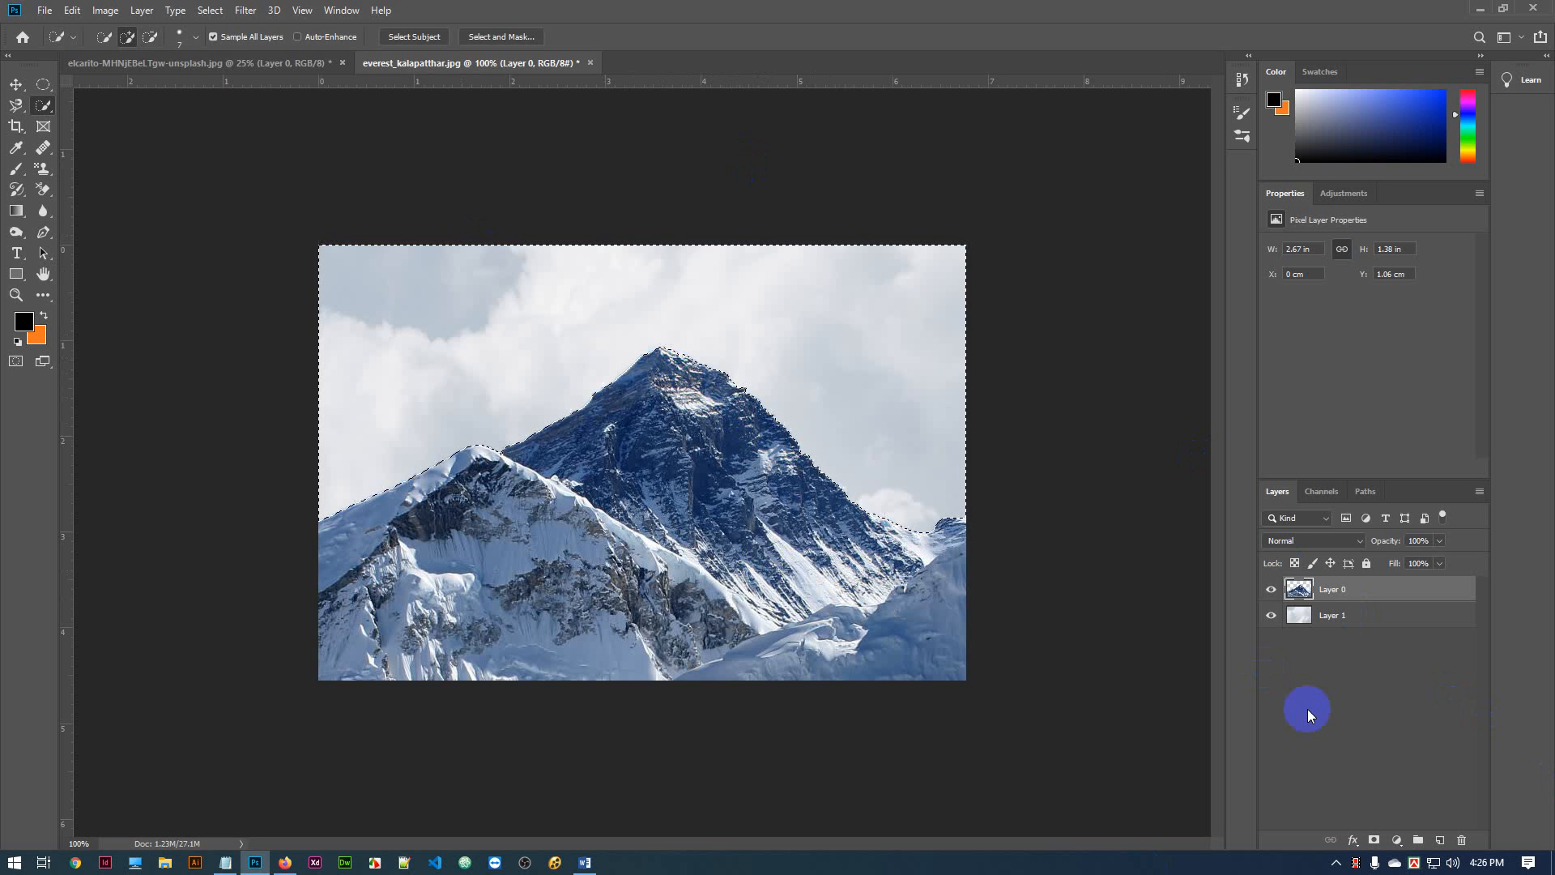
pyautogui.hotkey('ctrl', 'd')
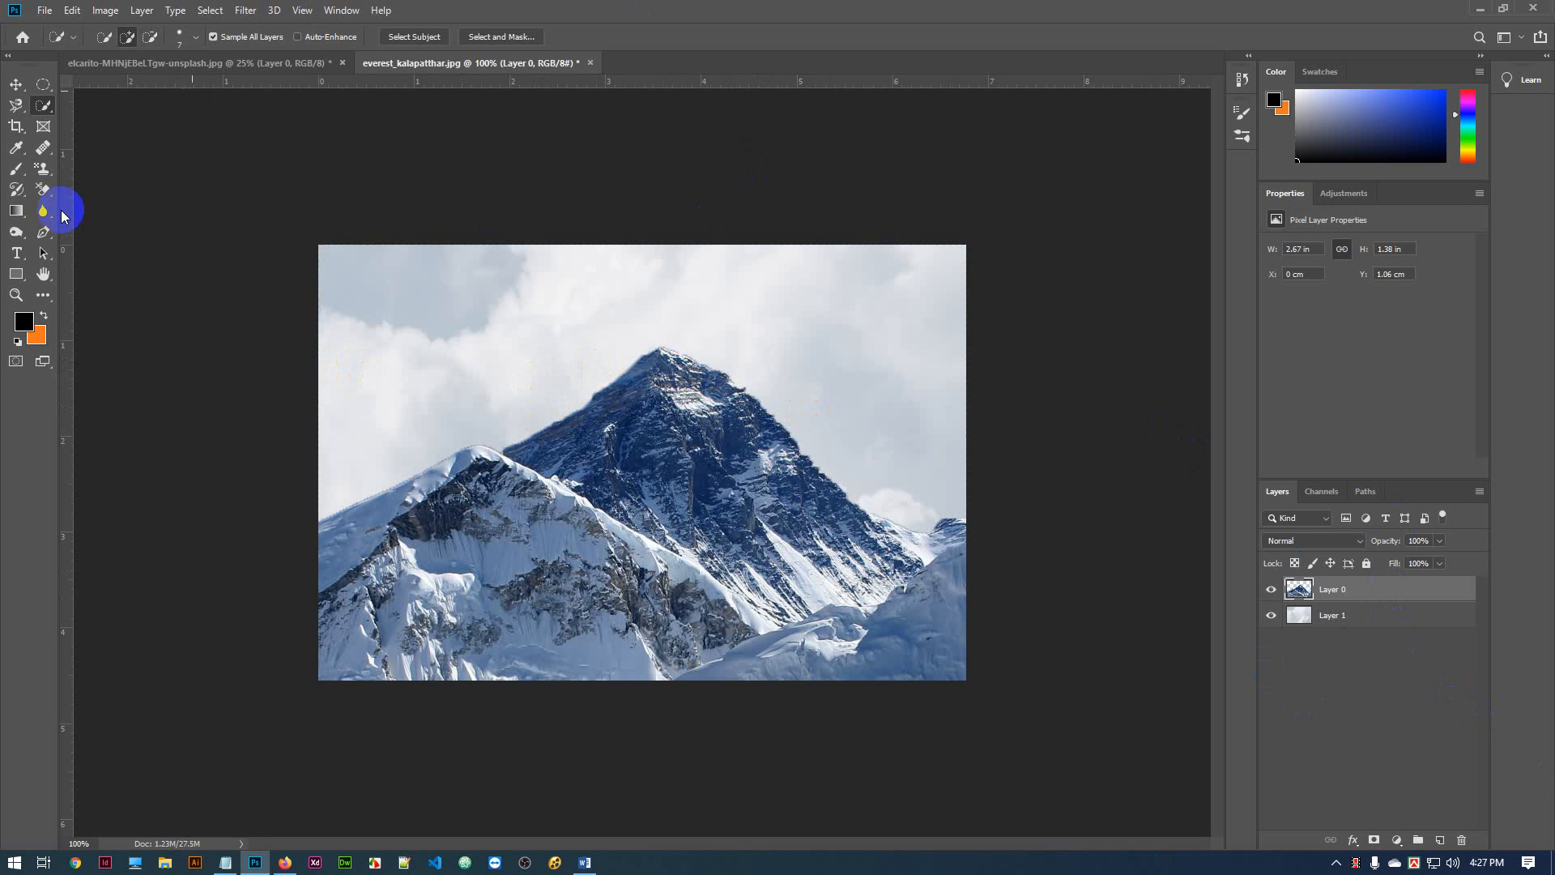
# Set up the Eraser tool with a 20 px round brush at 0% hardness
pyautogui.click(43, 189)
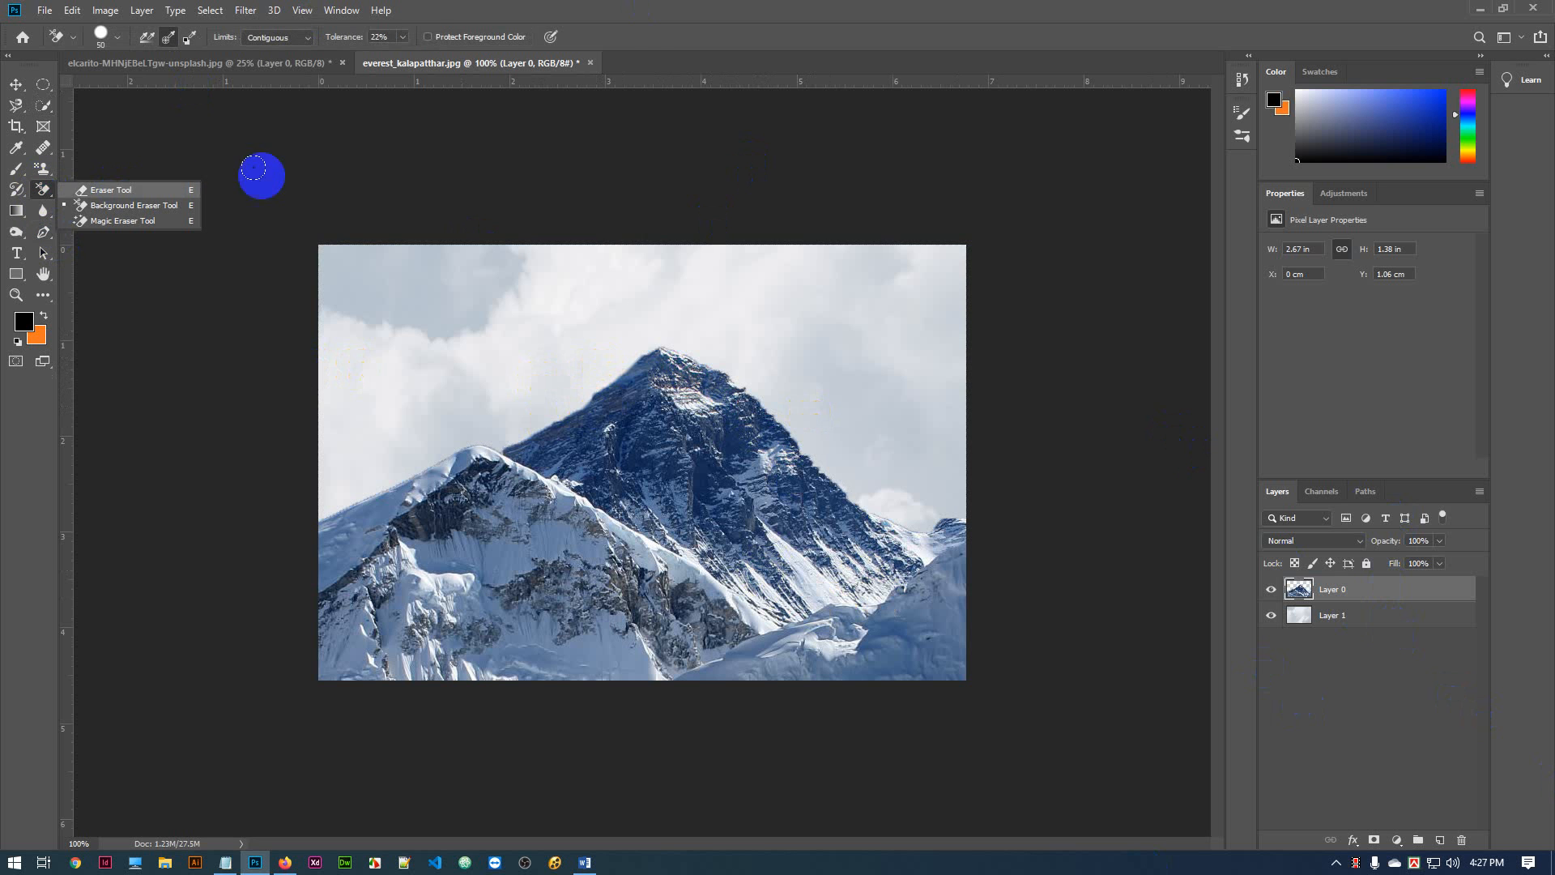
pyautogui.click(111, 190)
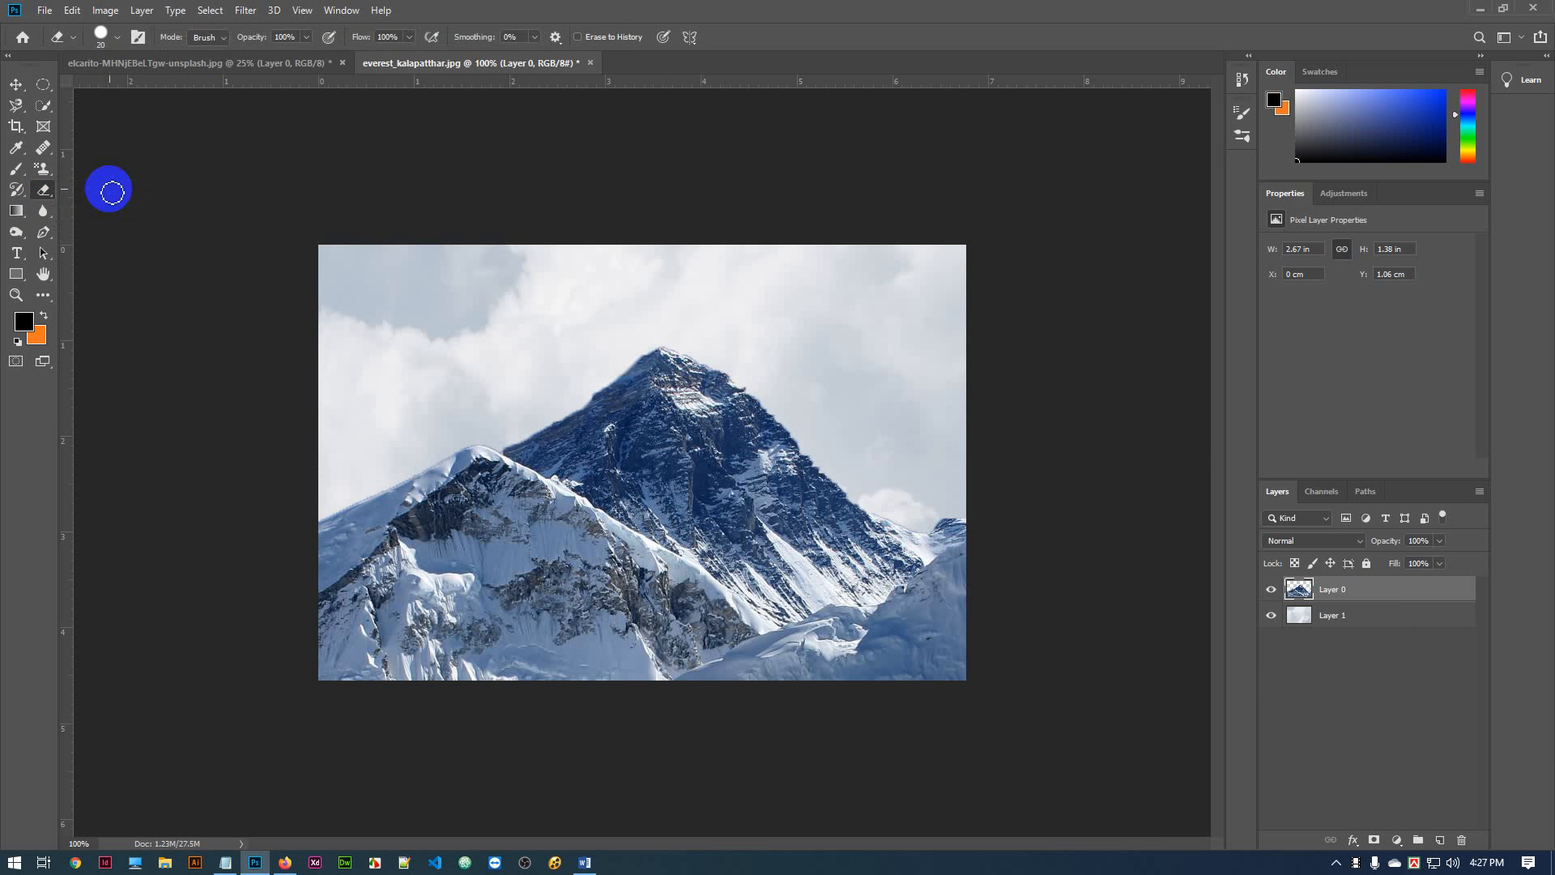
pyautogui.click(102, 37)
pyautogui.click(102, 38)
pyautogui.rightClick(382, 271)
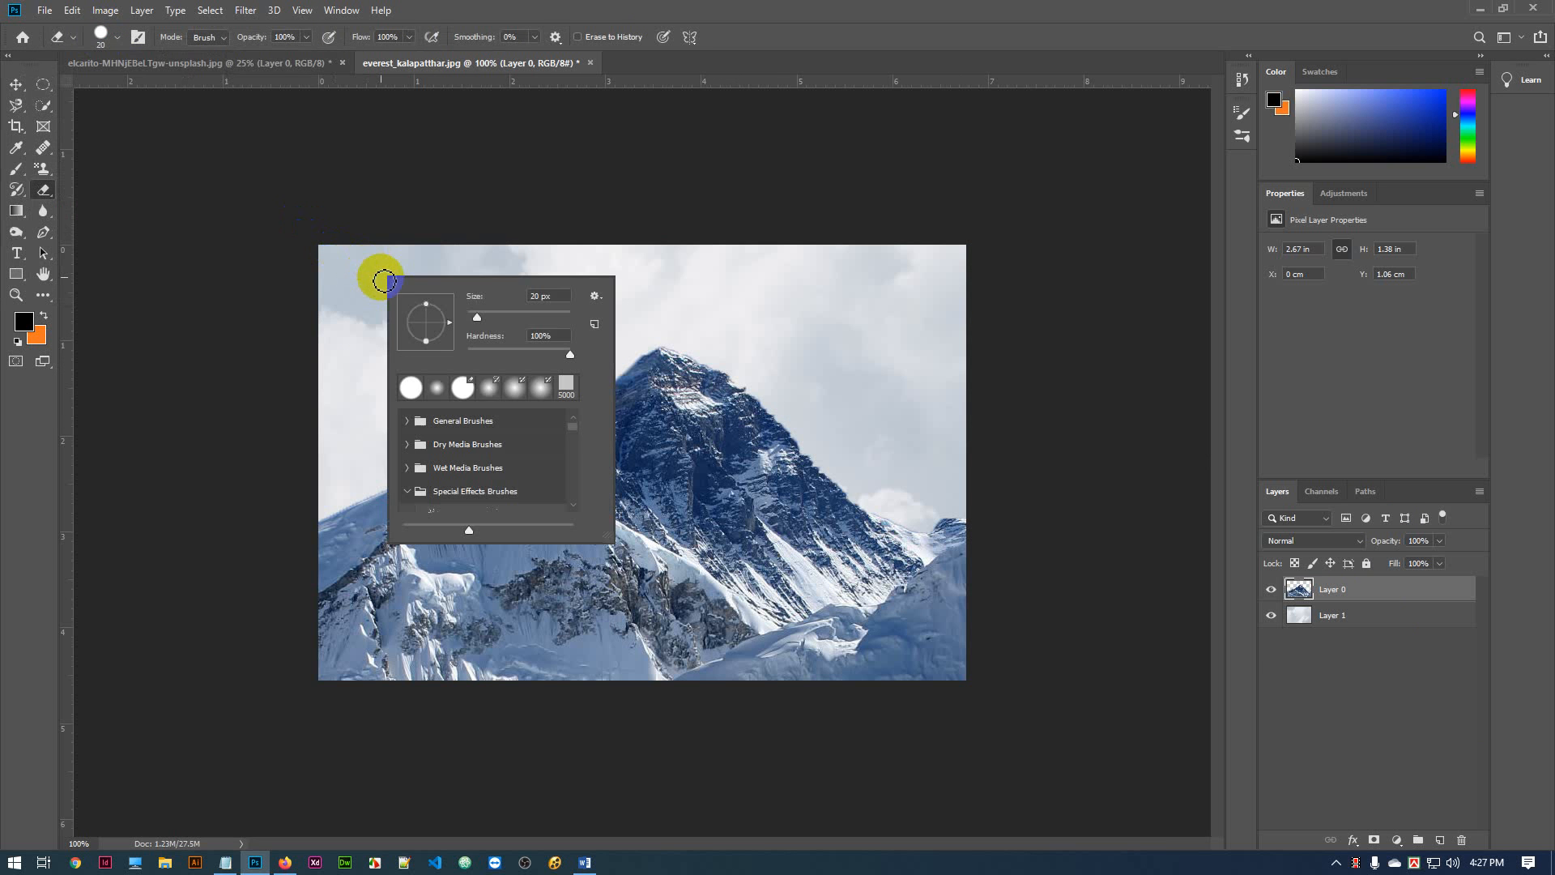
pyautogui.moveTo(570, 354); pyautogui.dragTo(451, 353)
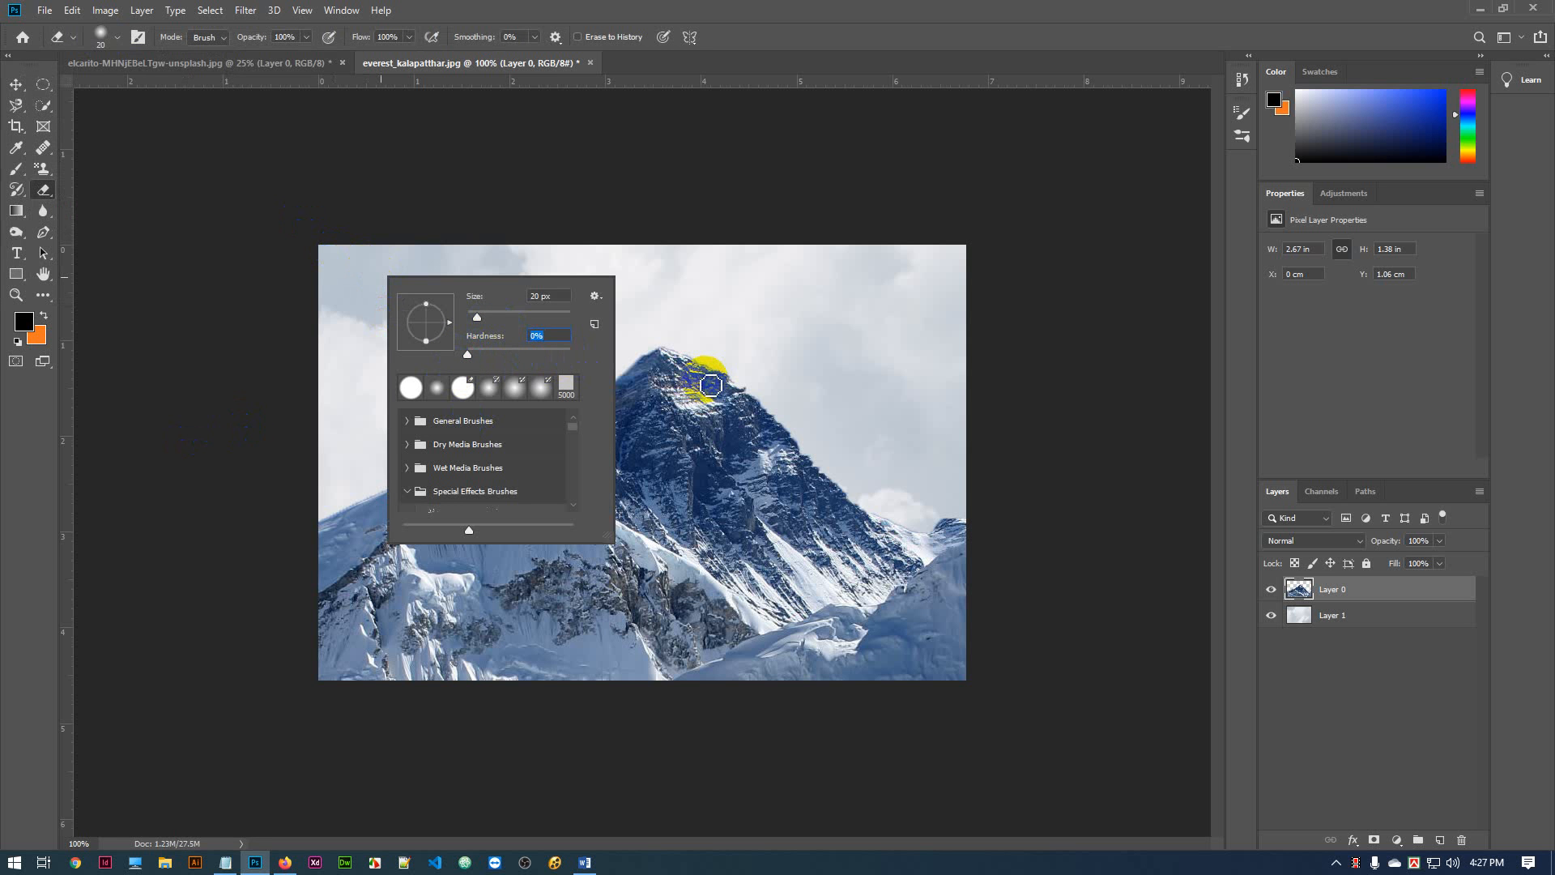
pyautogui.click(629, 388)
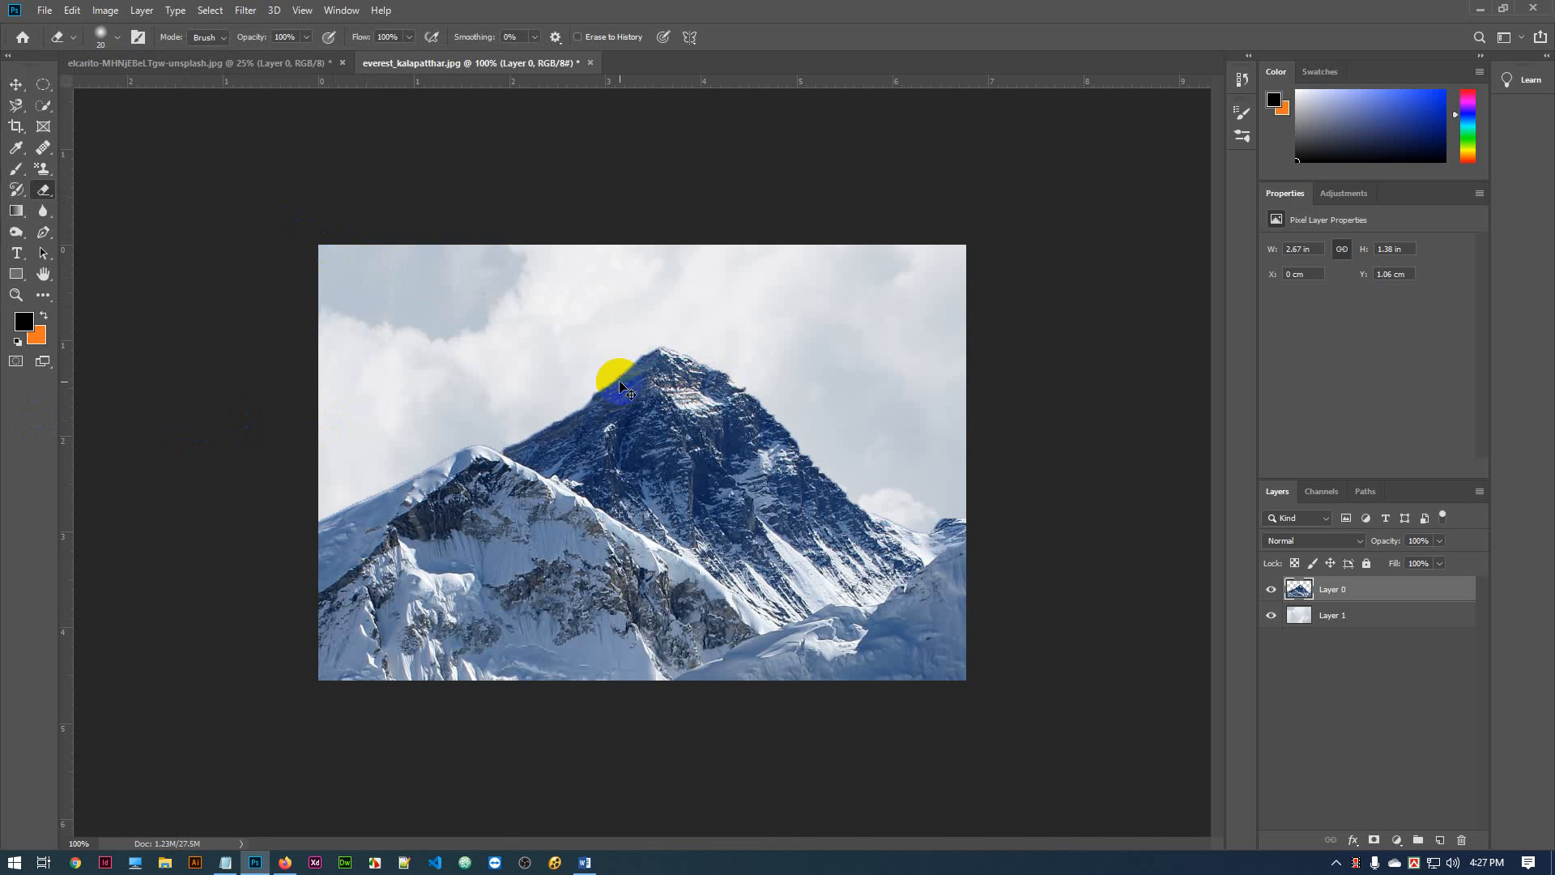
# Soften the cut edge of the mountain's left slope up towards the summit by erasing along it on Layer 0
pyautogui.hotkey('ctrl', '+')
pyautogui.hotkey('ctrl', '+')
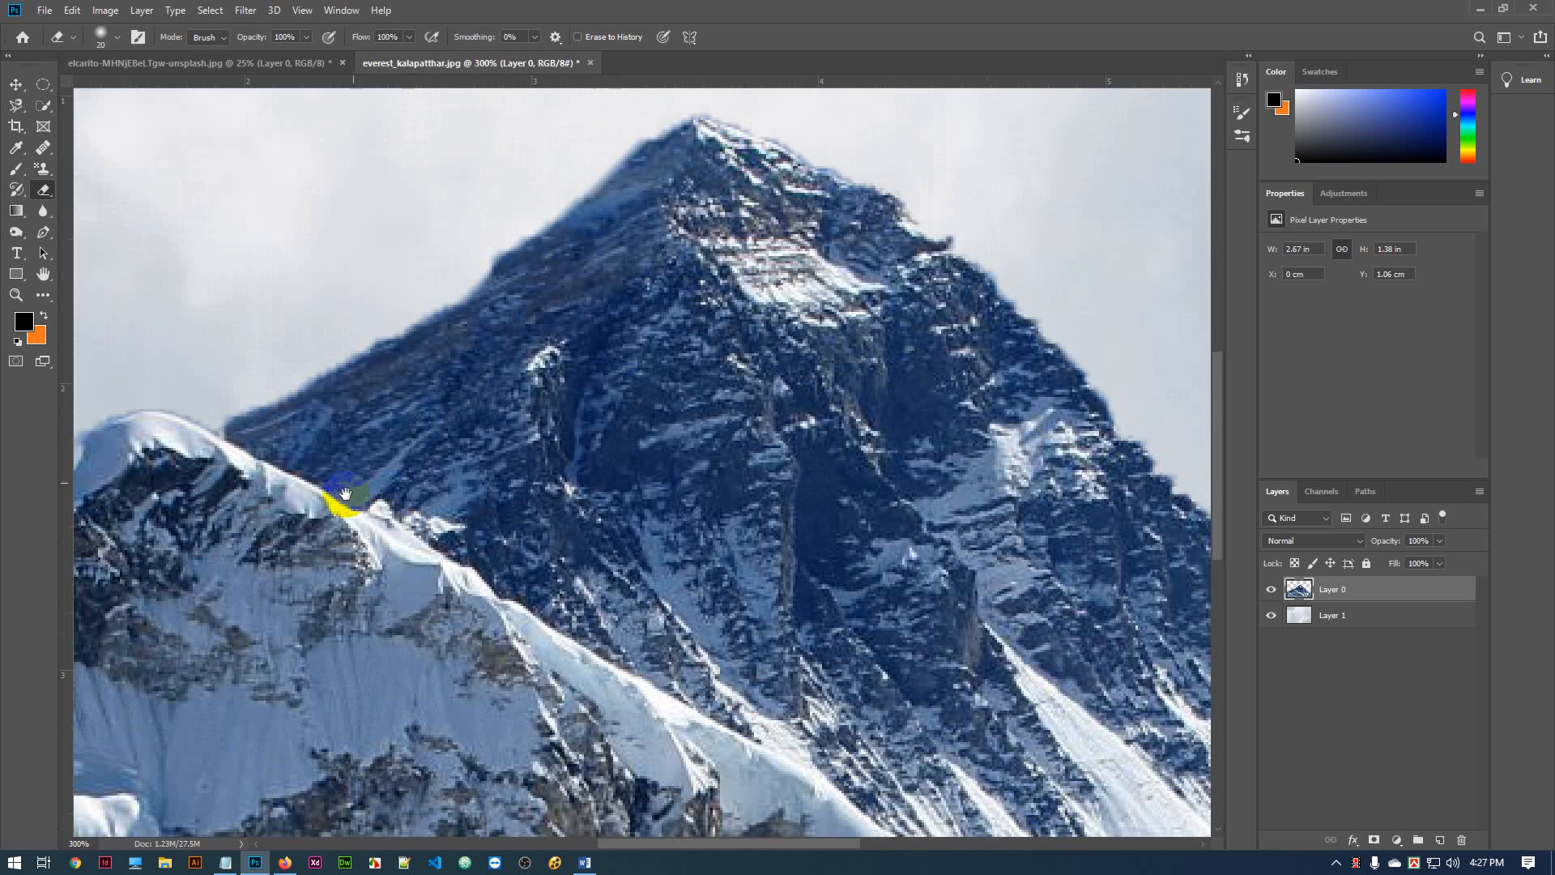
pyautogui.moveTo(345, 494)
pyautogui.mouseDown()
pyautogui.moveTo(559, 464)
pyautogui.moveTo(357, 528)
pyautogui.moveTo(723, 422)
pyautogui.moveTo(632, 464)
pyautogui.moveTo(418, 536)
pyautogui.moveTo(426, 439)
pyautogui.moveTo(617, 346)
pyautogui.moveTo(523, 381)
pyautogui.moveTo(771, 243)
pyautogui.moveTo(723, 303)
pyautogui.moveTo(586, 358)
pyautogui.moveTo(793, 239)
pyautogui.moveTo(756, 270)
pyautogui.moveTo(854, 222)
pyautogui.moveTo(977, 226)
pyautogui.mouseUp()
pyautogui.moveTo(834, 385); pyautogui.dragTo(296, 618)
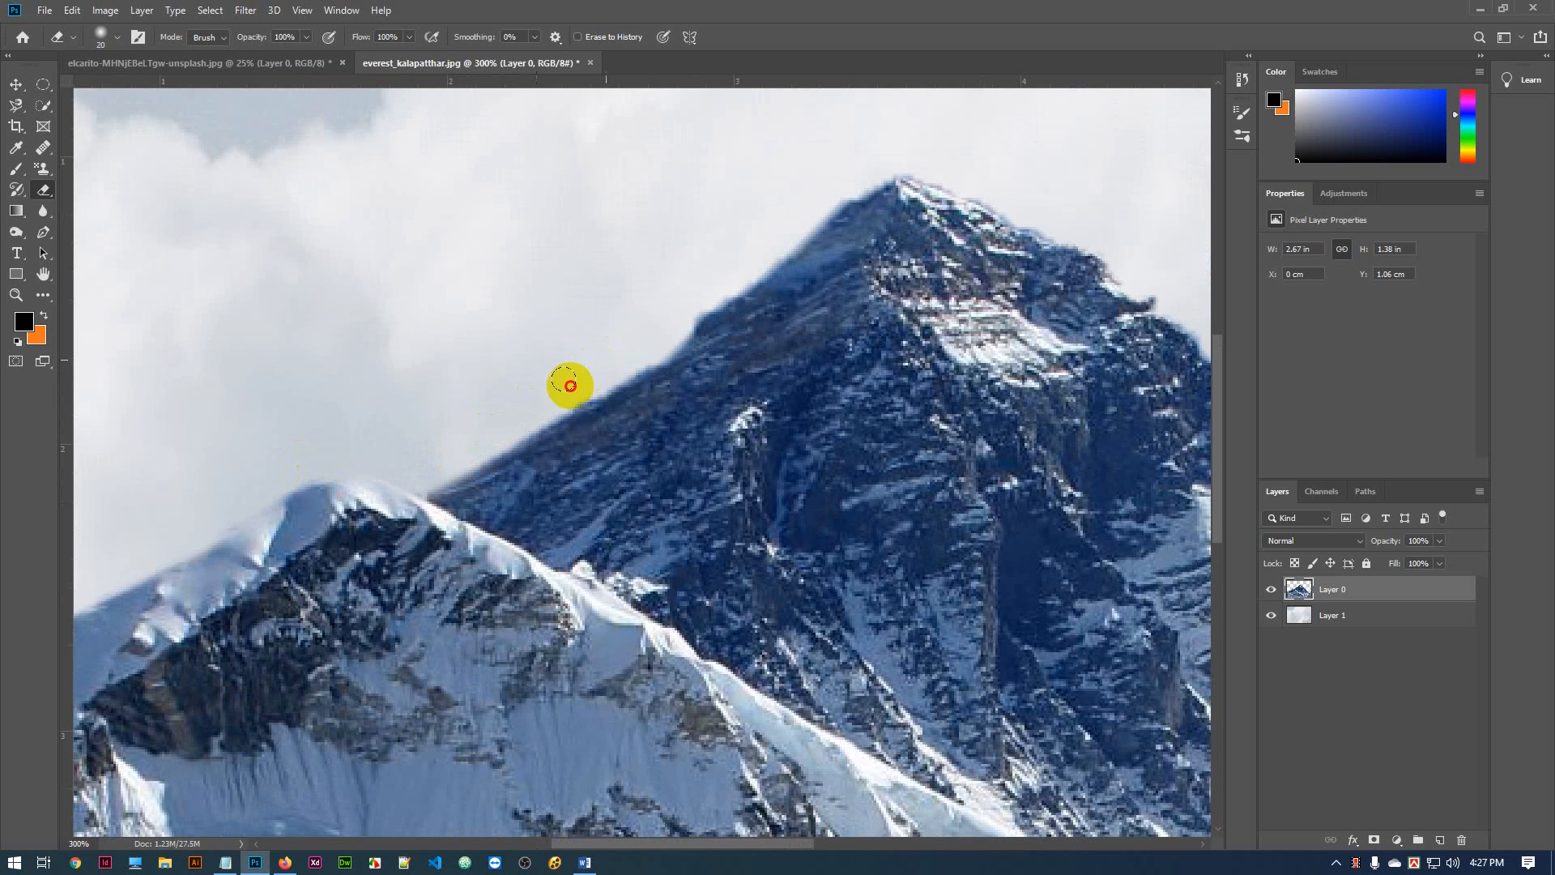
pyautogui.moveTo(571, 386)
pyautogui.mouseDown()
pyautogui.moveTo(635, 340)
pyautogui.moveTo(630, 366)
pyautogui.moveTo(692, 296)
pyautogui.mouseUp()
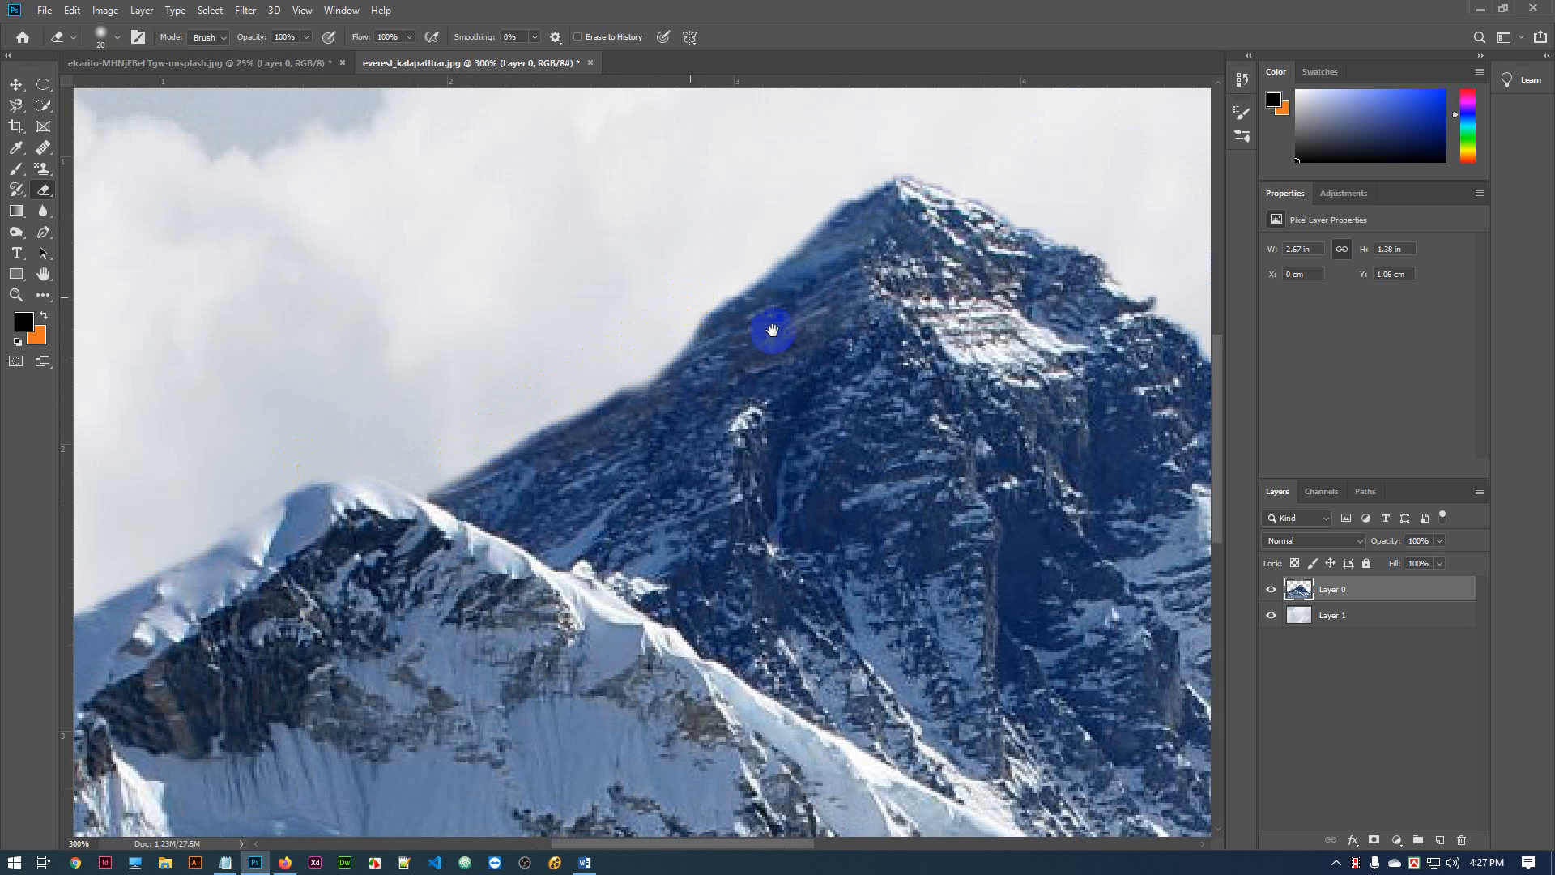
pyautogui.moveTo(773, 330); pyautogui.dragTo(605, 503)
pyautogui.moveTo(532, 448)
pyautogui.mouseDown()
pyautogui.moveTo(665, 327)
pyautogui.moveTo(750, 295)
pyautogui.moveTo(902, 365)
pyautogui.moveTo(1028, 451)
pyautogui.moveTo(1050, 539)
pyautogui.moveTo(628, 367)
pyautogui.moveTo(652, 387)
pyautogui.mouseUp()
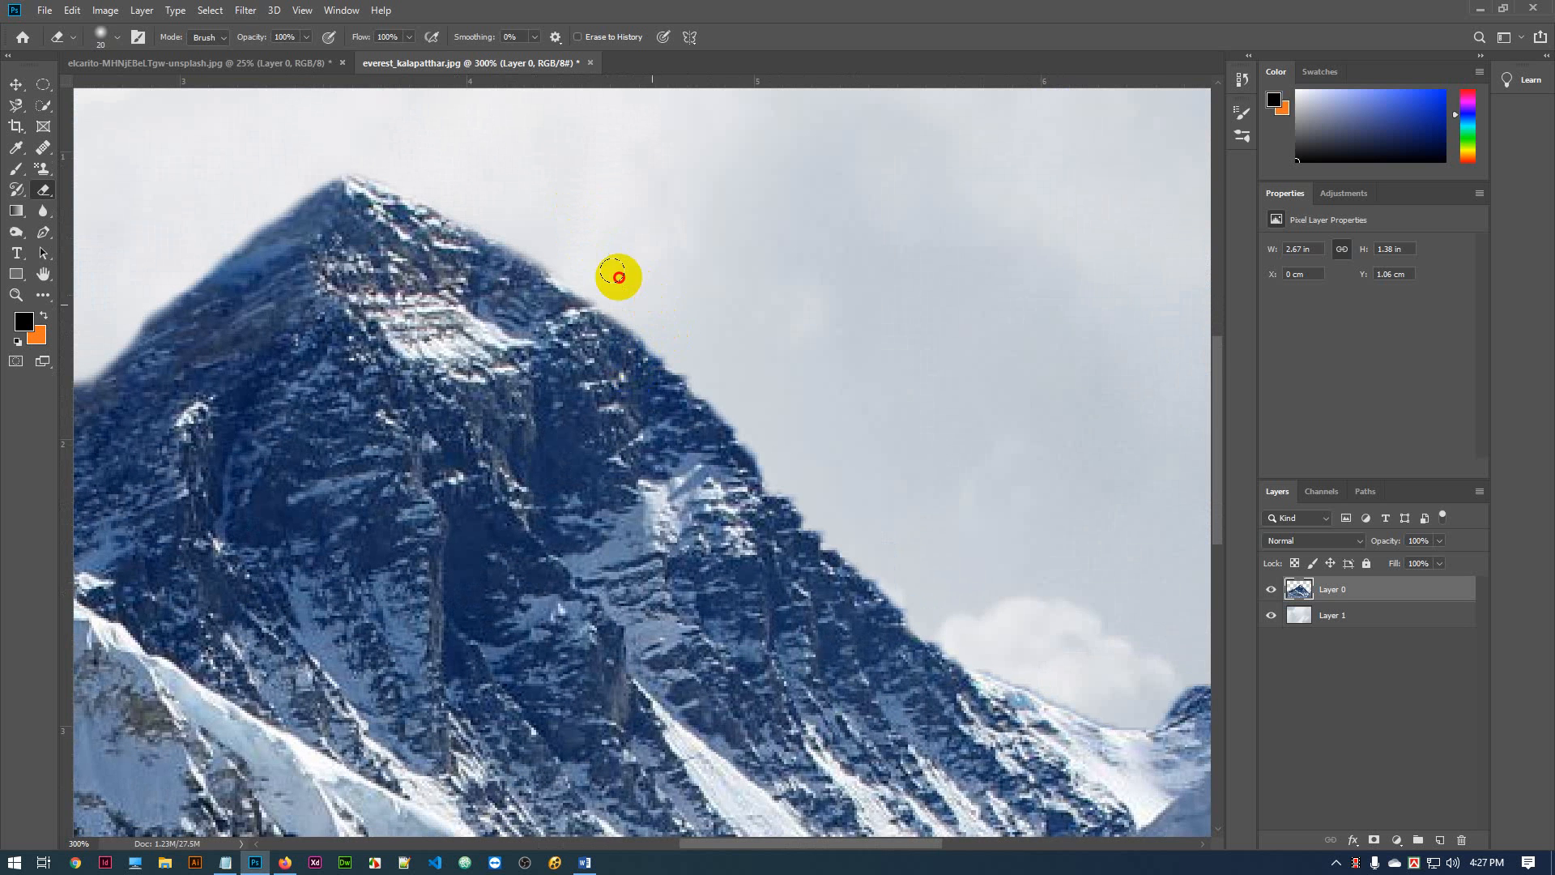
# Erase along the edge of the mountain's right slope, from the summit down to the lower ridge, to blend it into the clouds
pyautogui.moveTo(619, 277)
pyautogui.mouseDown()
pyautogui.moveTo(690, 337)
pyautogui.moveTo(670, 340)
pyautogui.moveTo(782, 450)
pyautogui.moveTo(846, 554)
pyautogui.moveTo(597, 389)
pyautogui.mouseUp()
pyautogui.moveTo(512, 281)
pyautogui.mouseDown()
pyautogui.moveTo(672, 437)
pyautogui.moveTo(742, 475)
pyautogui.moveTo(749, 535)
pyautogui.mouseUp()
pyautogui.moveTo(749, 534); pyautogui.dragTo(616, 473)
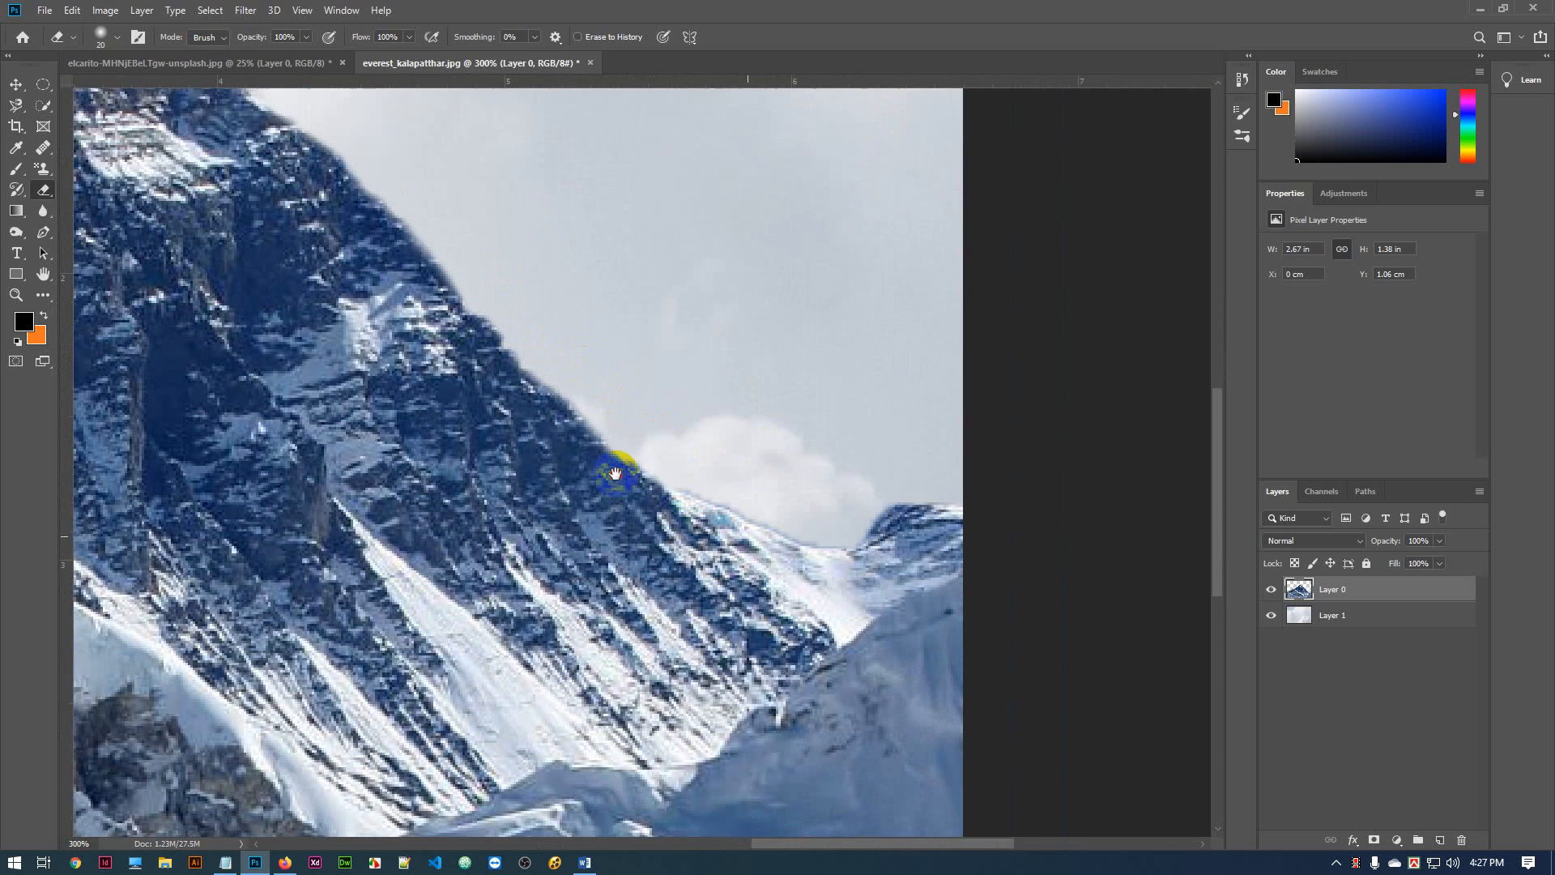
pyautogui.moveTo(549, 372)
pyautogui.mouseDown()
pyautogui.moveTo(700, 469)
pyautogui.moveTo(785, 475)
pyautogui.moveTo(883, 441)
pyautogui.mouseUp()
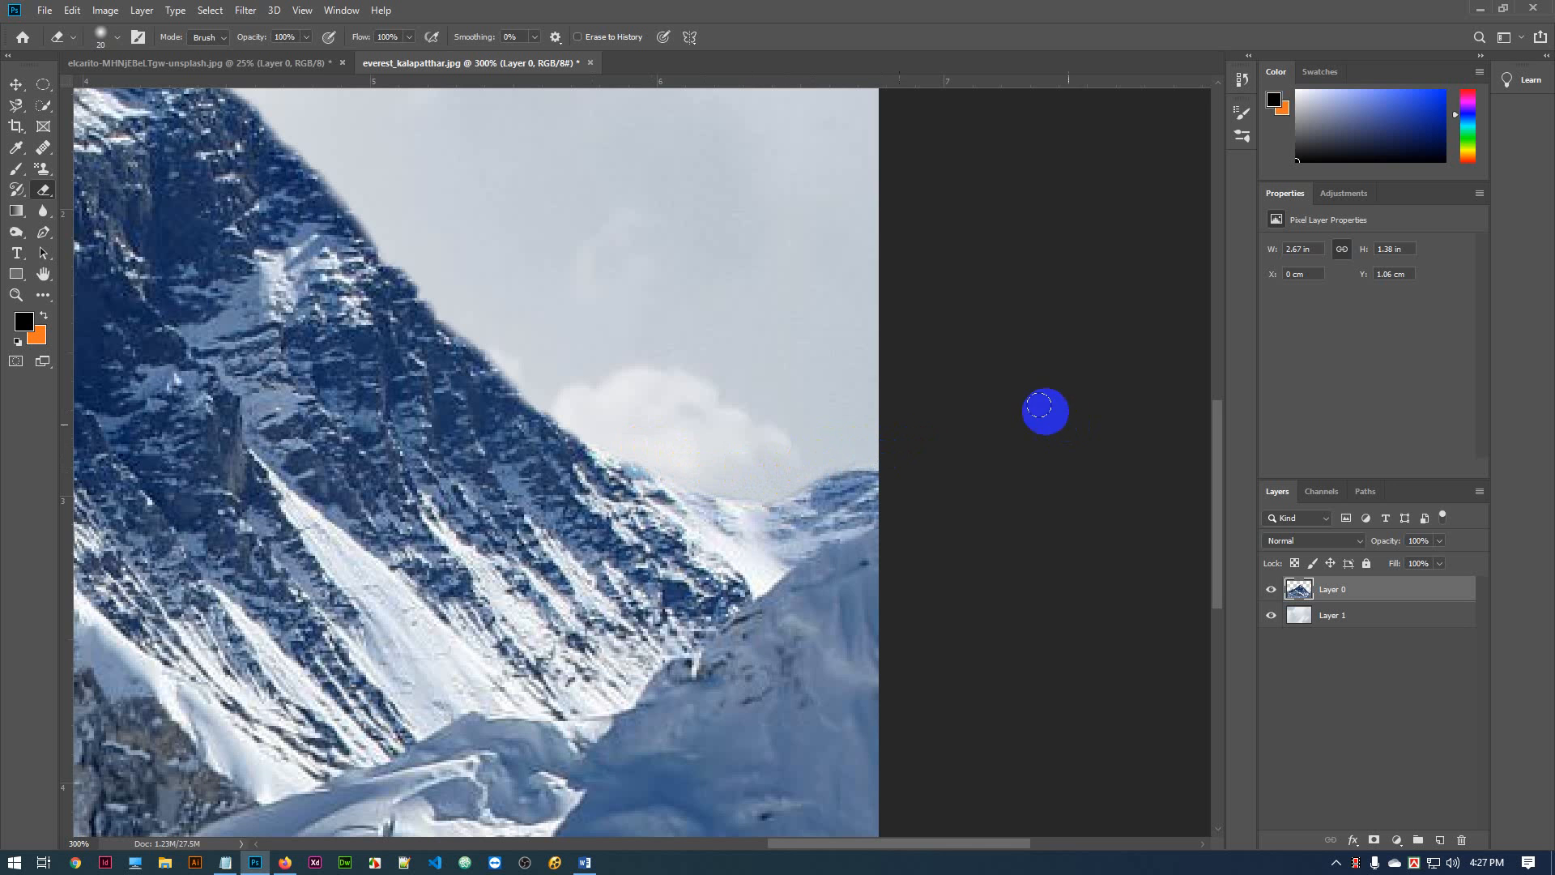
pyautogui.hotkey('ctrl', '-')
pyautogui.hotkey('ctrl', '-')
pyautogui.hotkey('ctrl', '-')
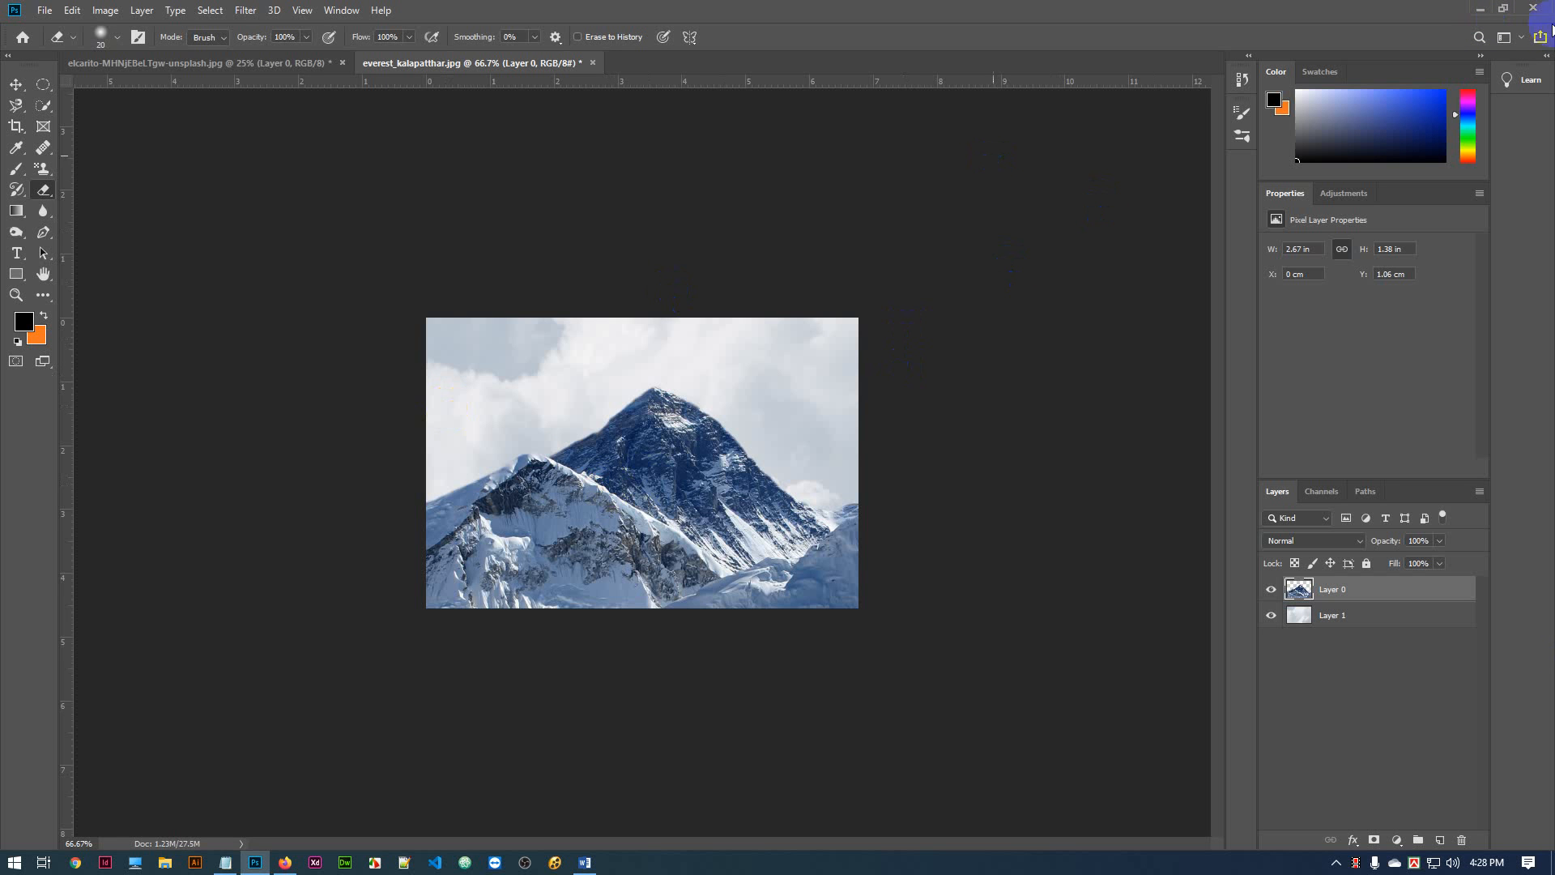
# Add a new layer above Layer 0 and choose Sampled Brush 1 from the 30_flying_birds_by_idealhut set for the Brush tool
pyautogui.click(1440, 841)
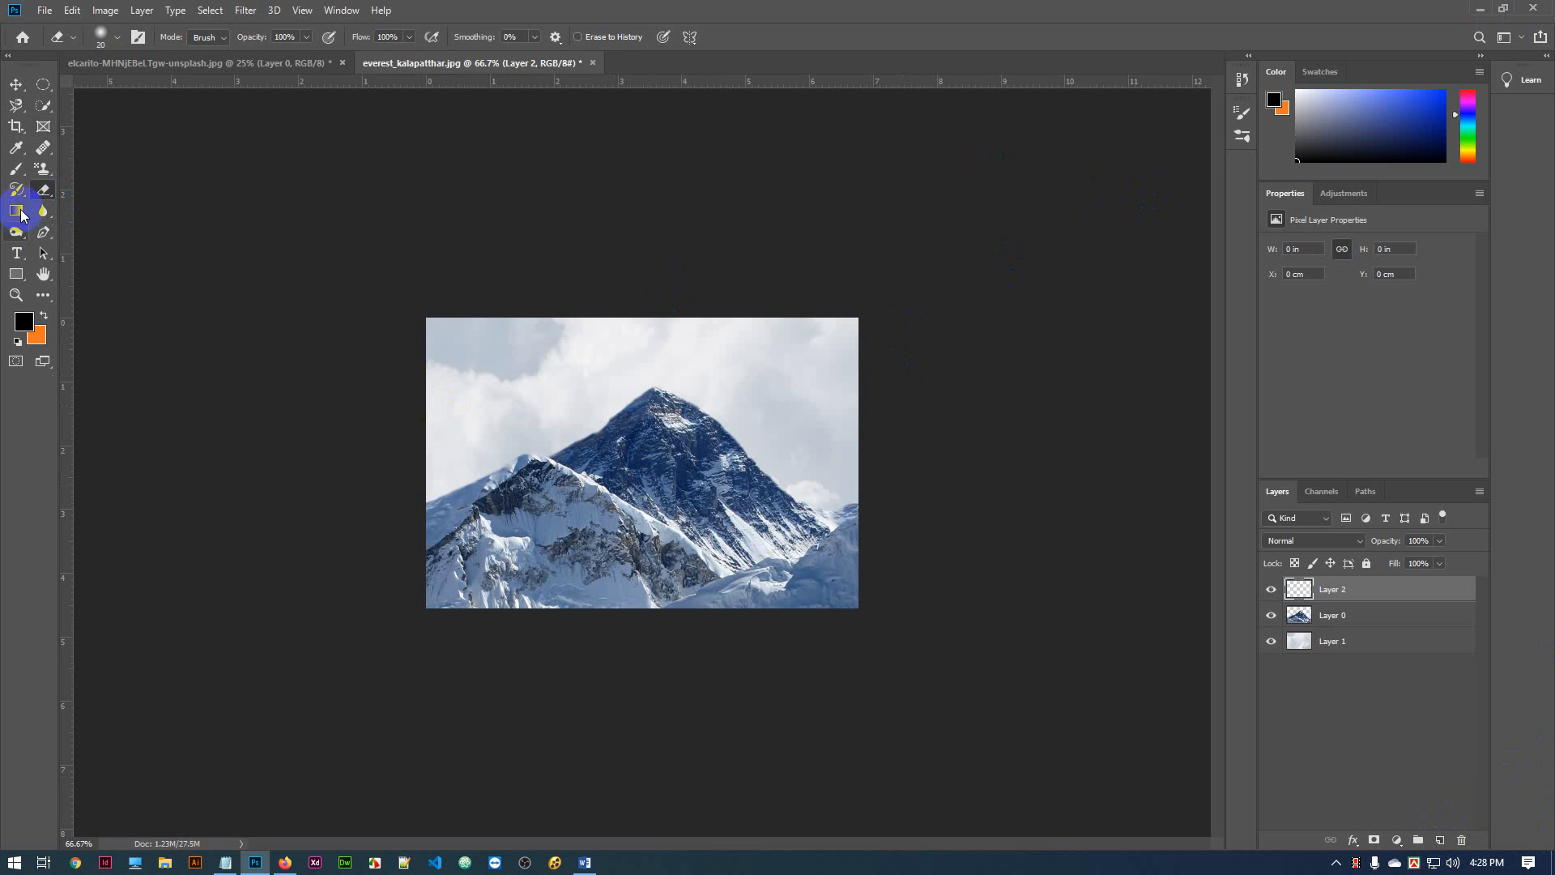
pyautogui.click(16, 168)
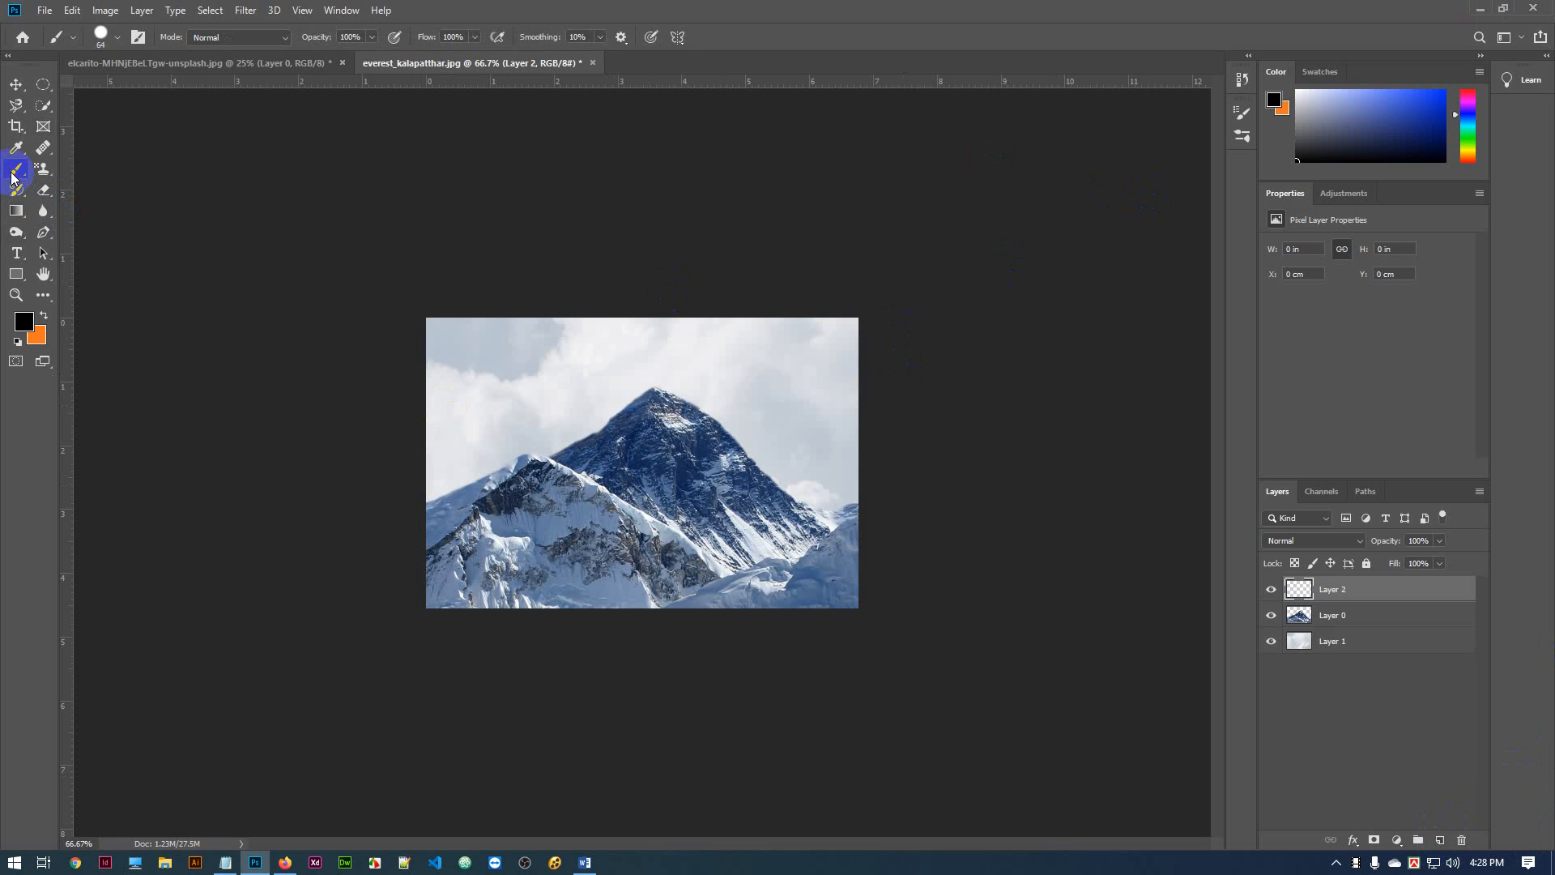
pyautogui.click(106, 45)
pyautogui.click(102, 45)
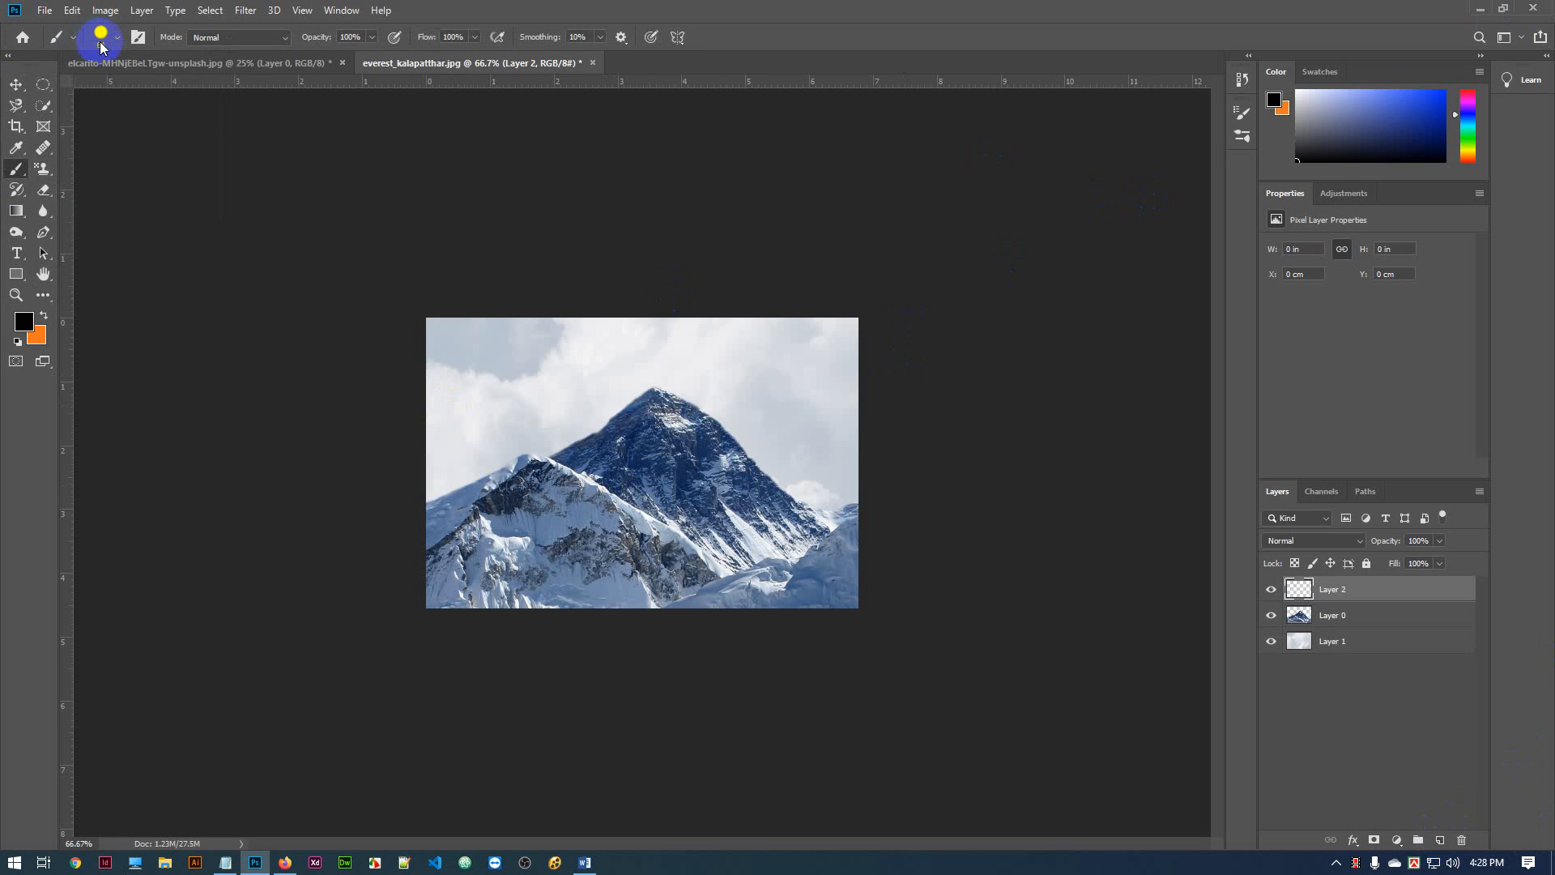
pyautogui.click(102, 45)
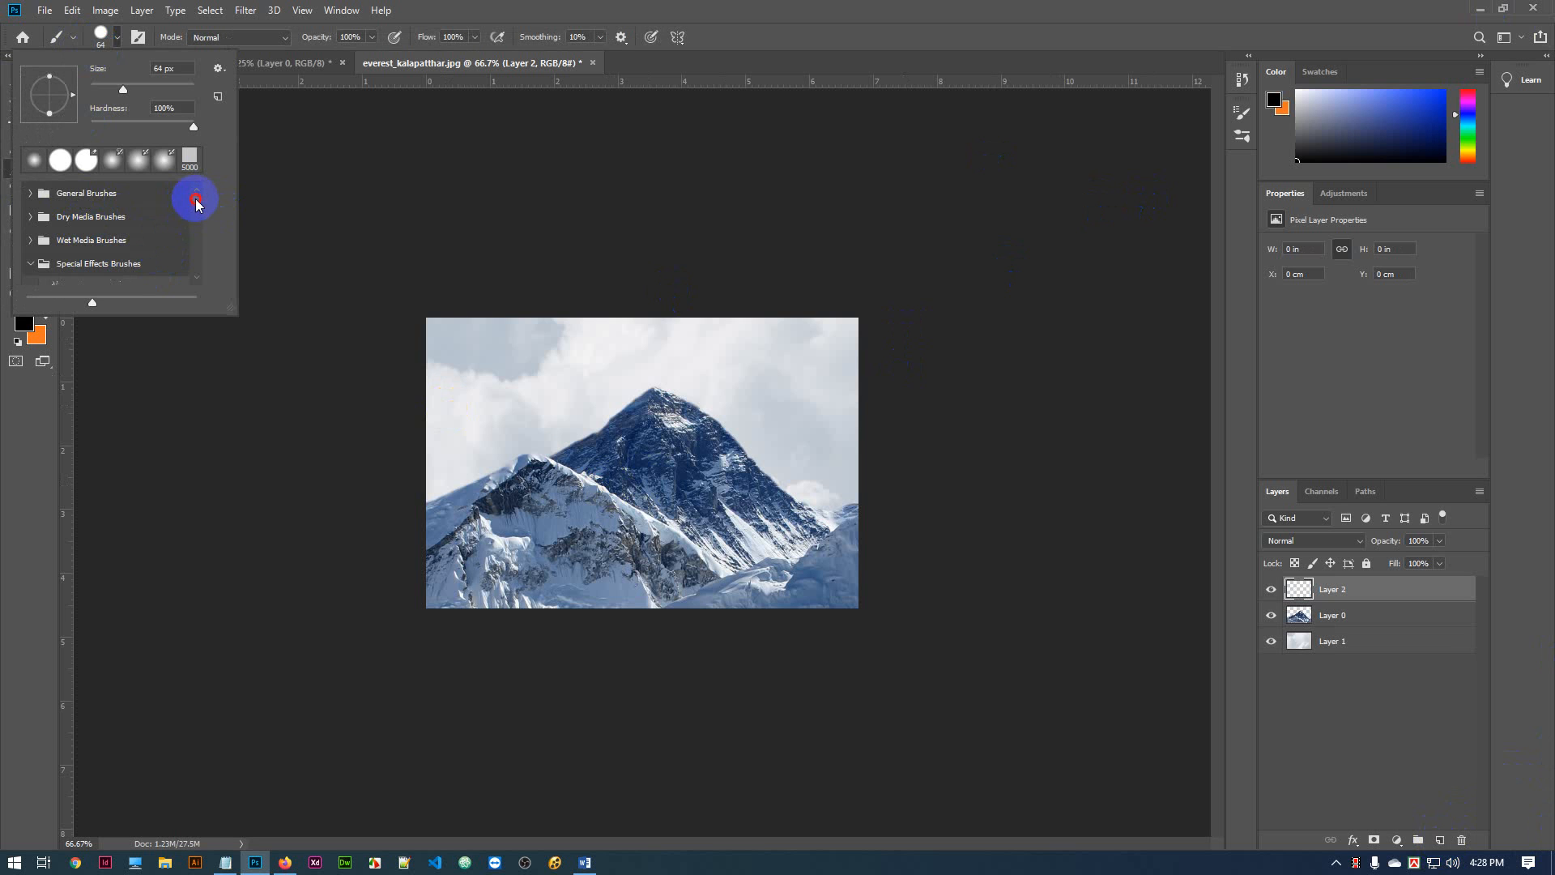
pyautogui.moveTo(195, 199); pyautogui.dragTo(196, 195)
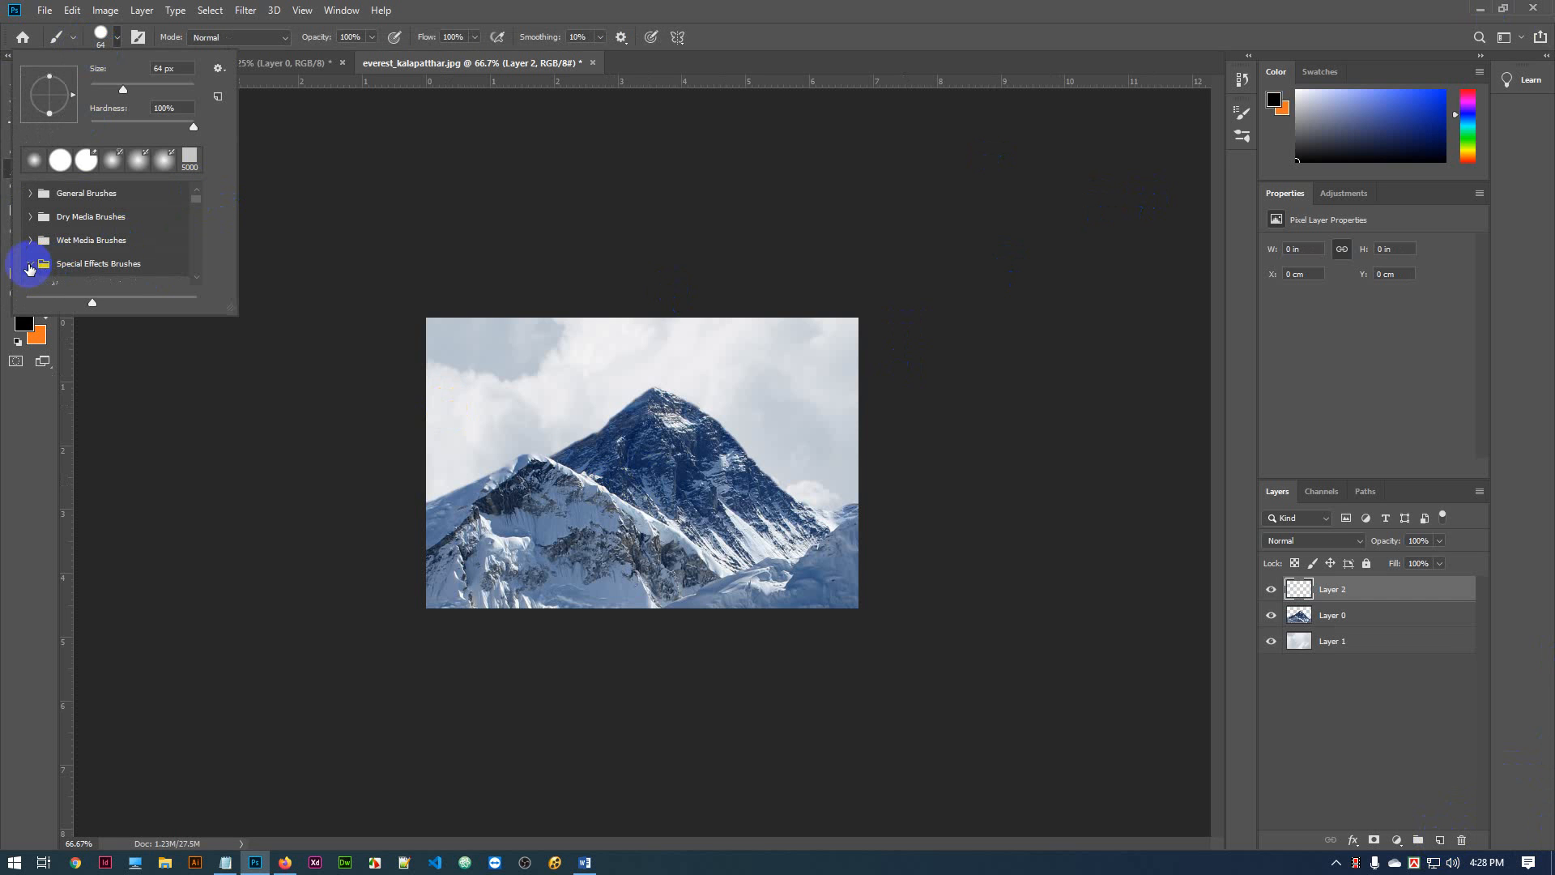
pyautogui.scroll(-2, 73, 251)
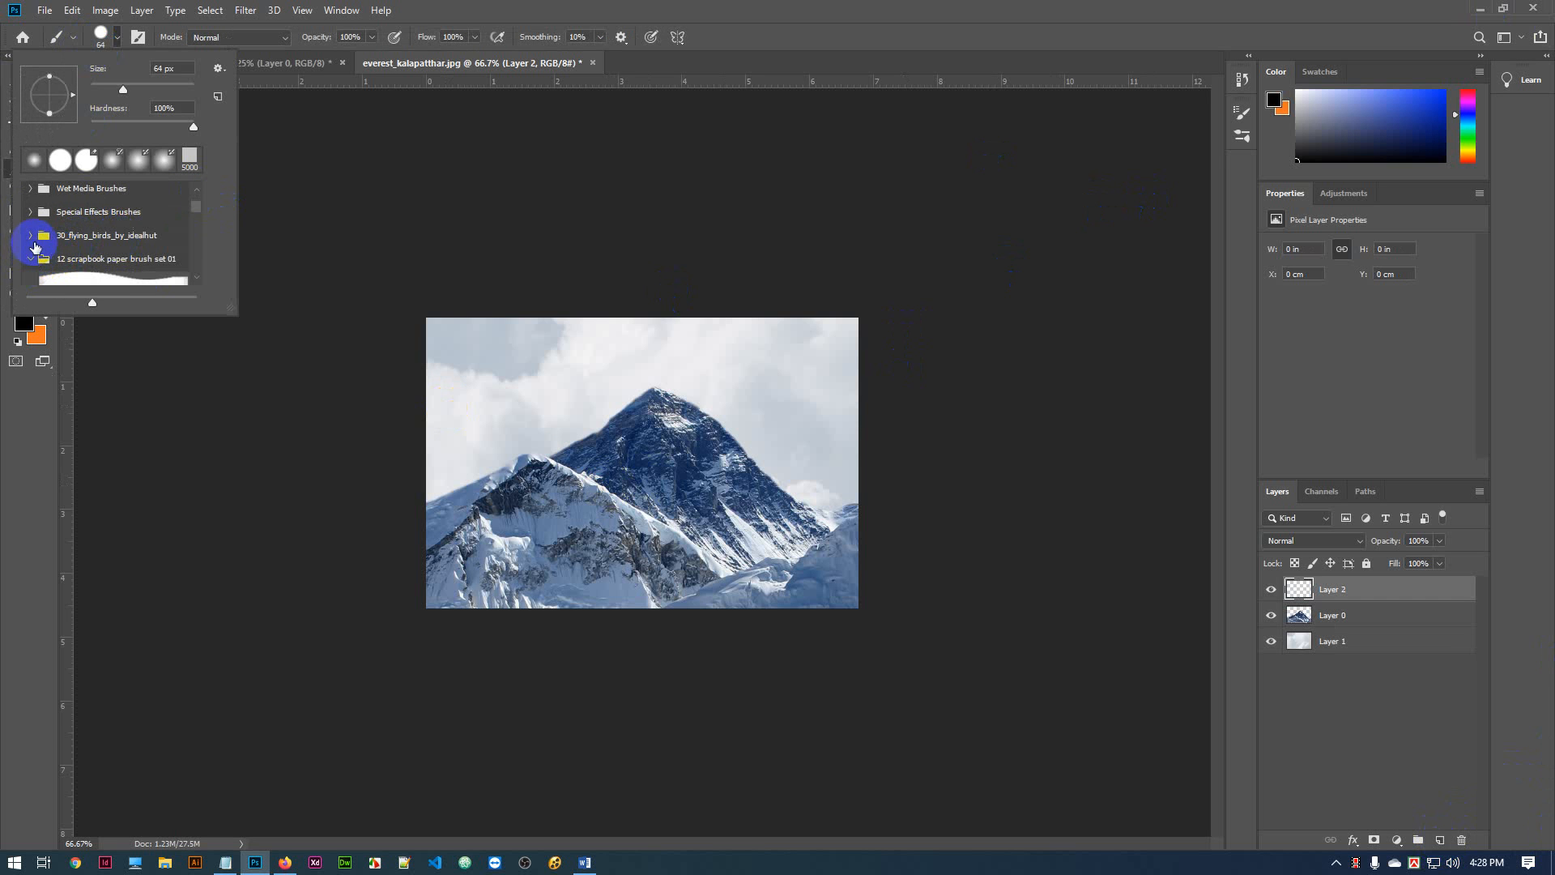
pyautogui.click(30, 235)
pyautogui.scroll(-2, 111, 248)
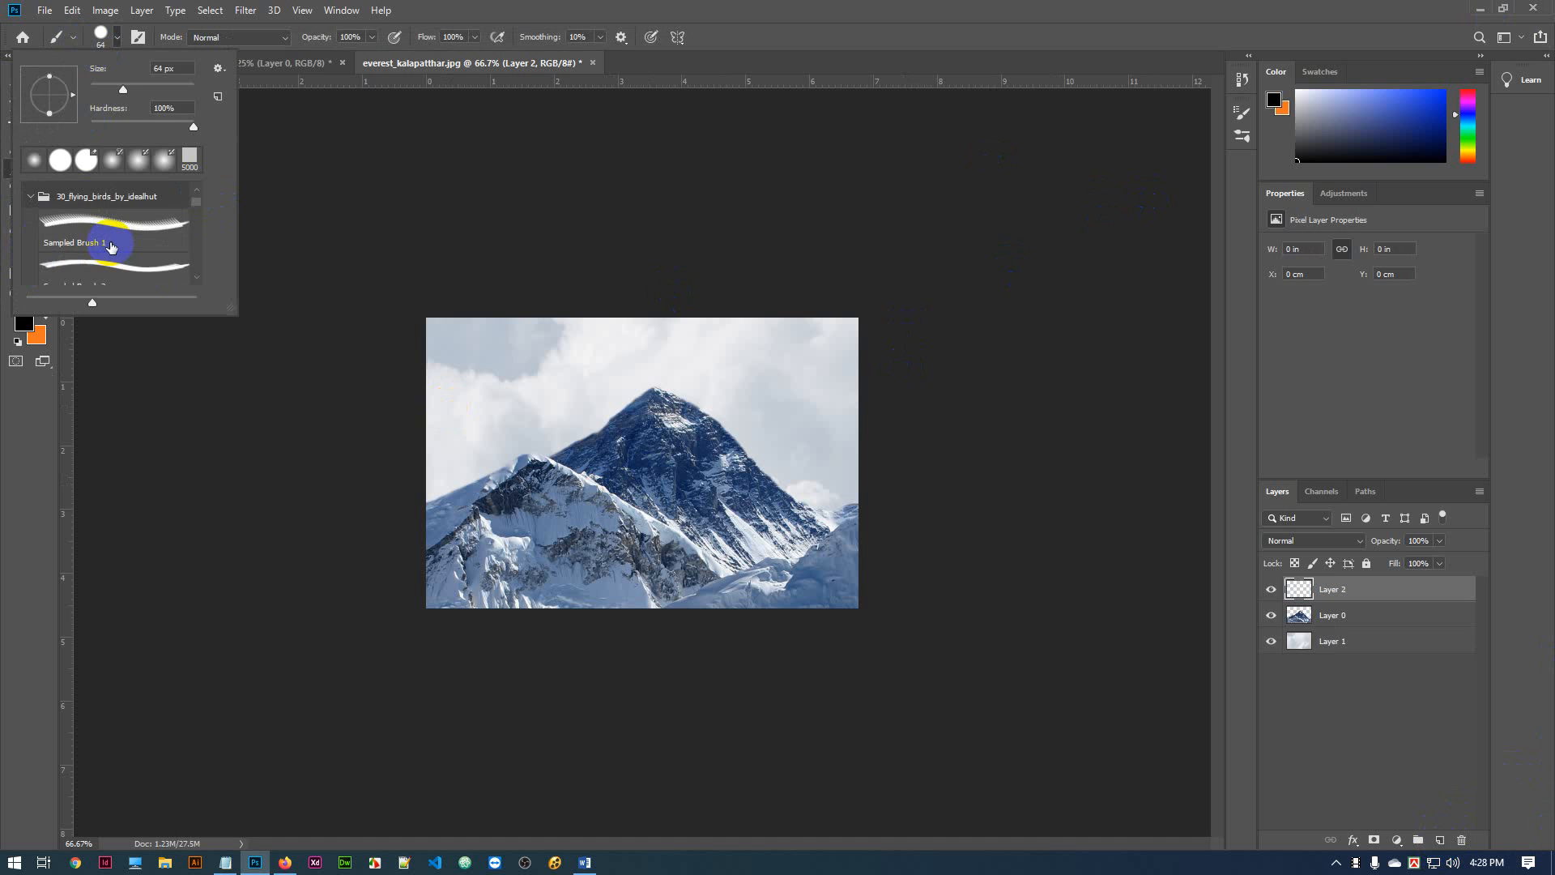
pyautogui.click(113, 262)
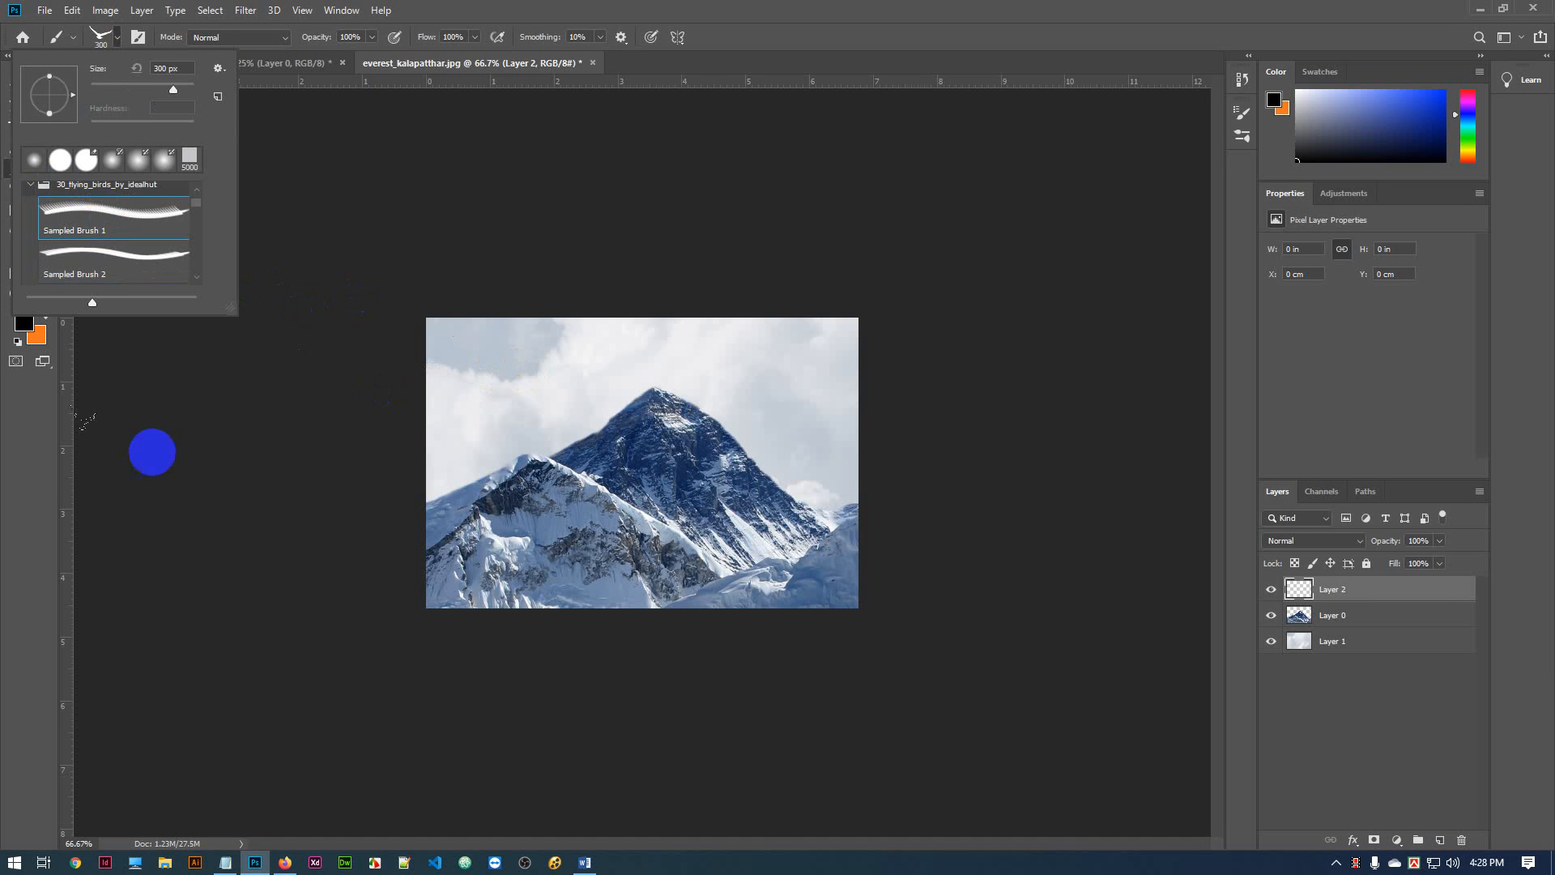
pyautogui.click(46, 446)
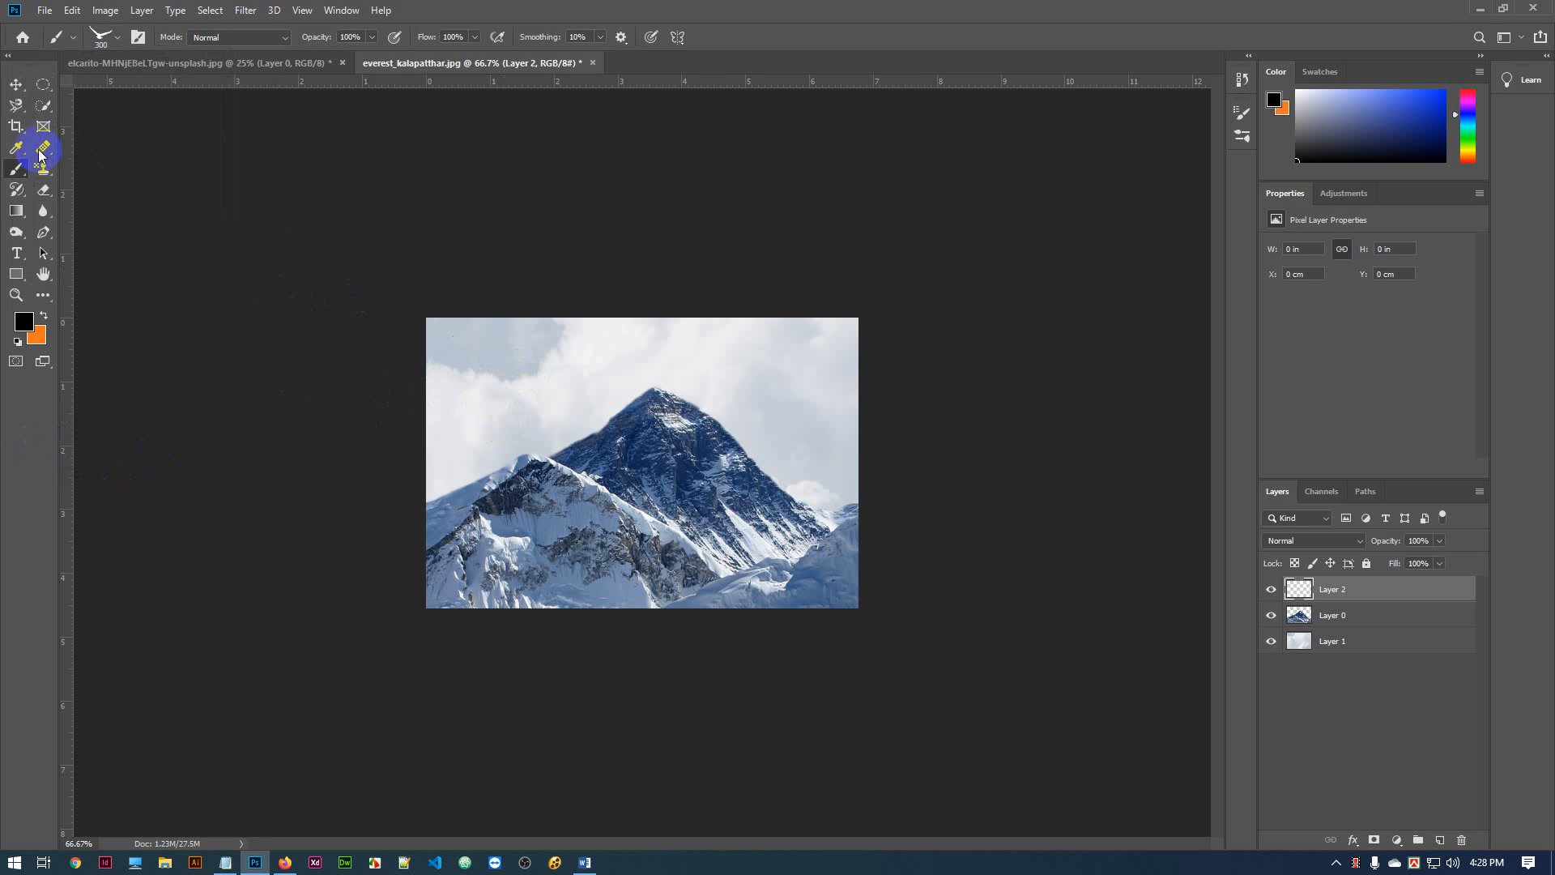
# Try Sampled Brush 3 and Sampled Brush 4, return to Sampled Brush 1 and set its size to 100 px
pyautogui.click(99, 38)
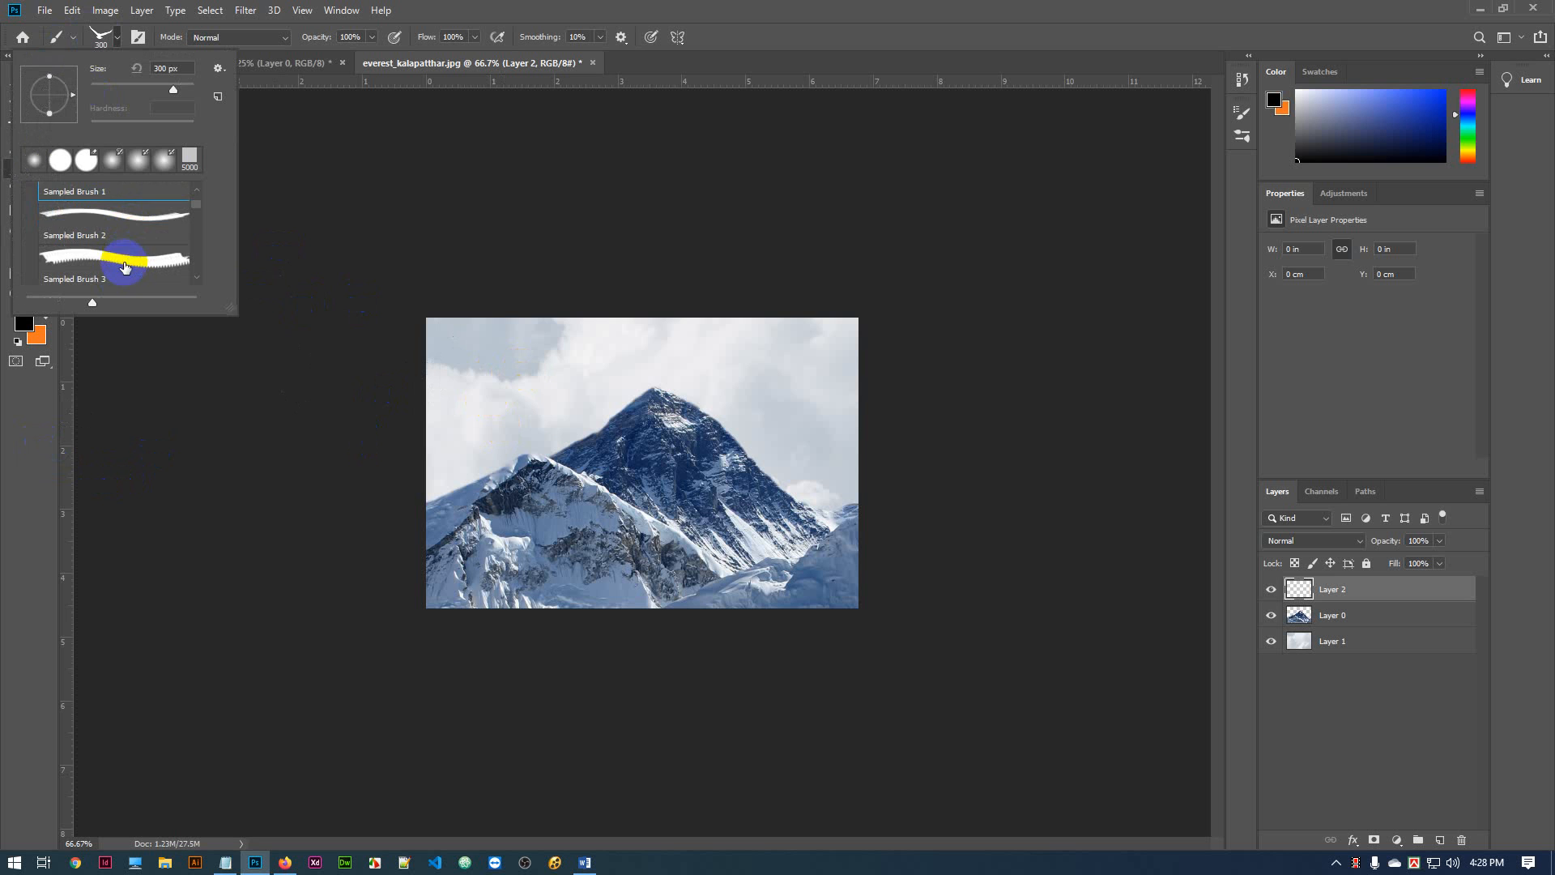
pyautogui.click(124, 267)
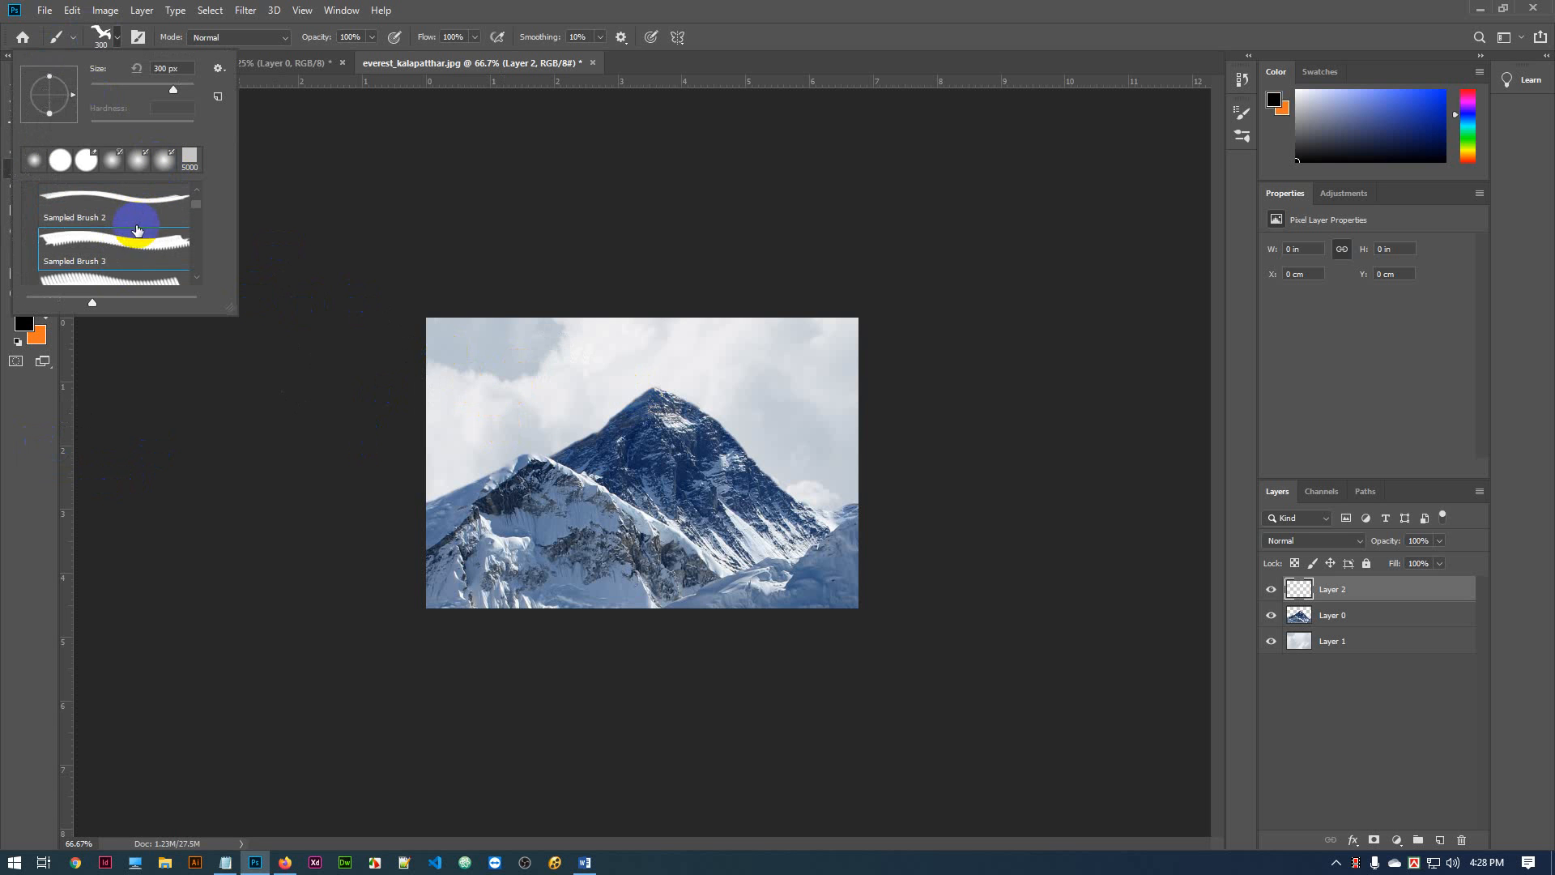
pyautogui.click(133, 280)
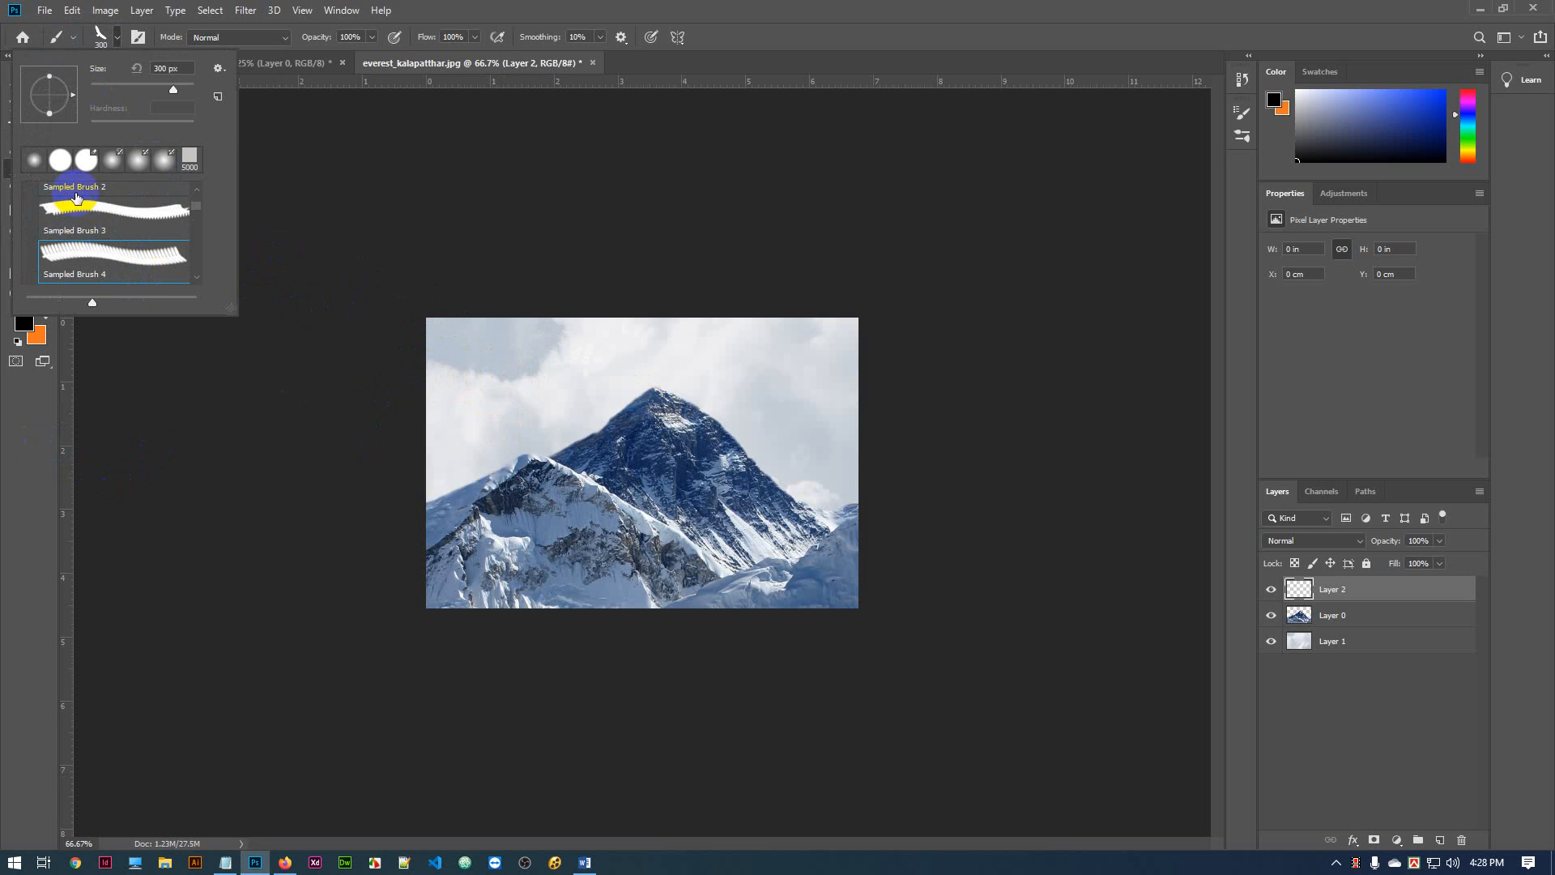
pyautogui.scroll(3, 77, 199)
pyautogui.click(128, 209)
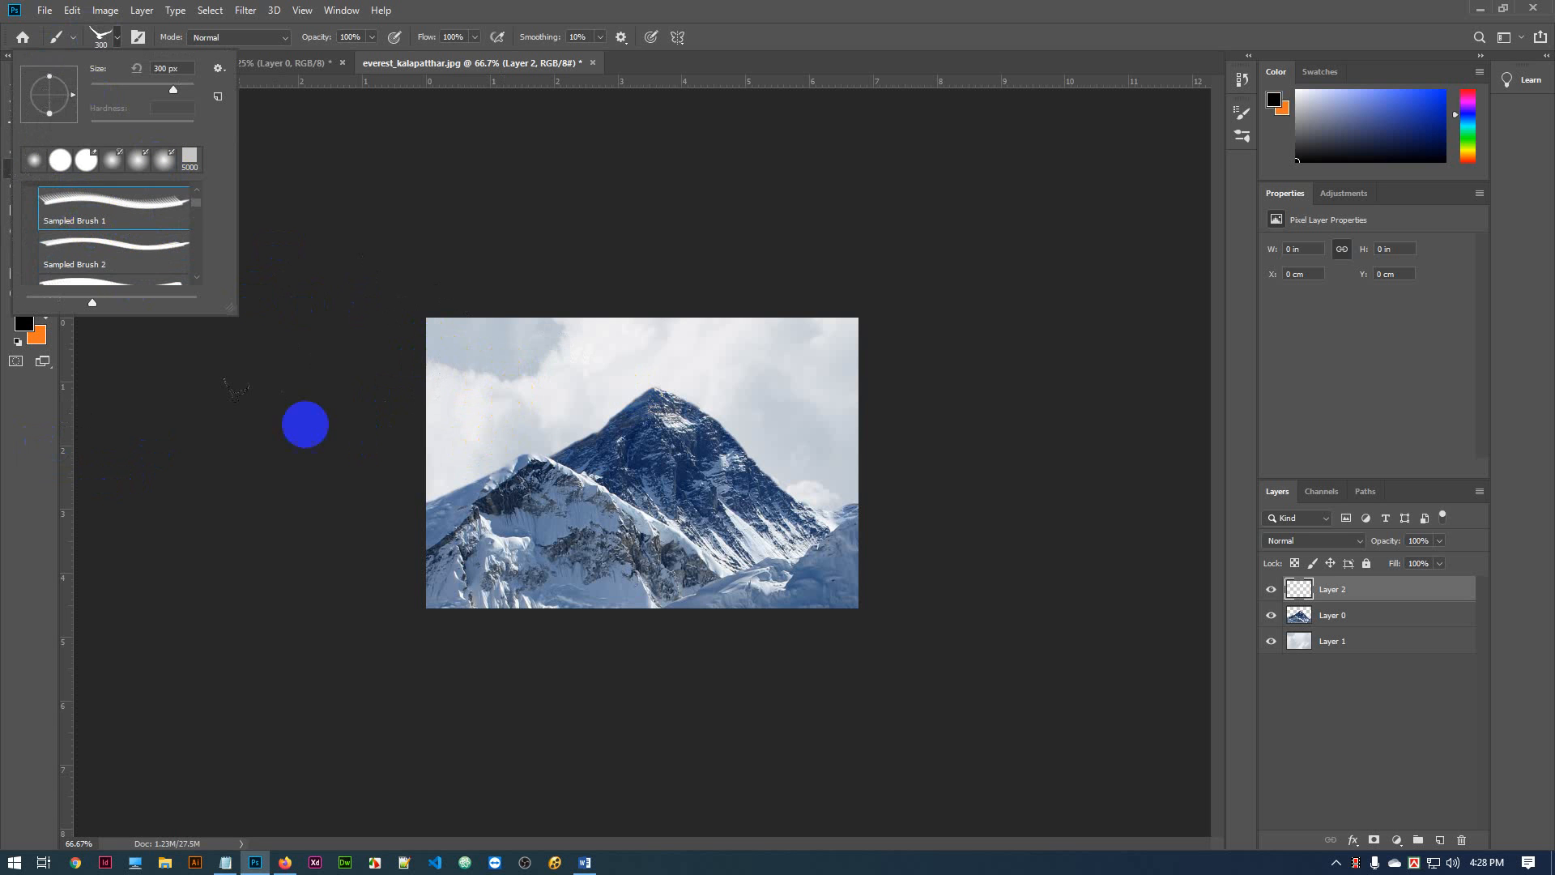
pyautogui.click(37, 425)
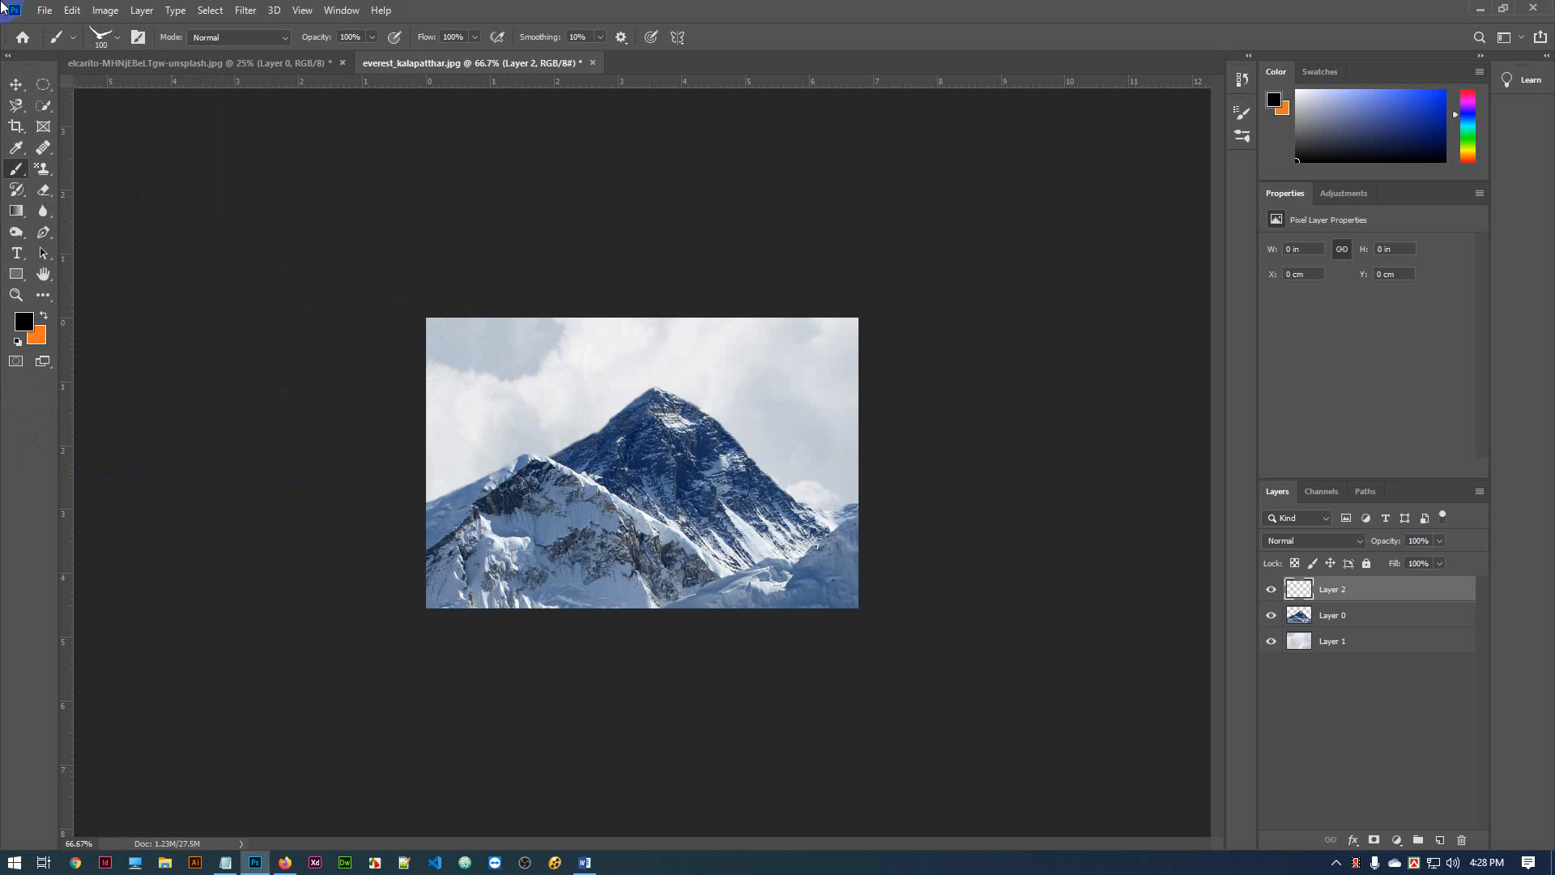
# Enable Scattering for the bird brush and increase the Scatter amount so the birds spread apart along a stroke
pyautogui.click(138, 37)
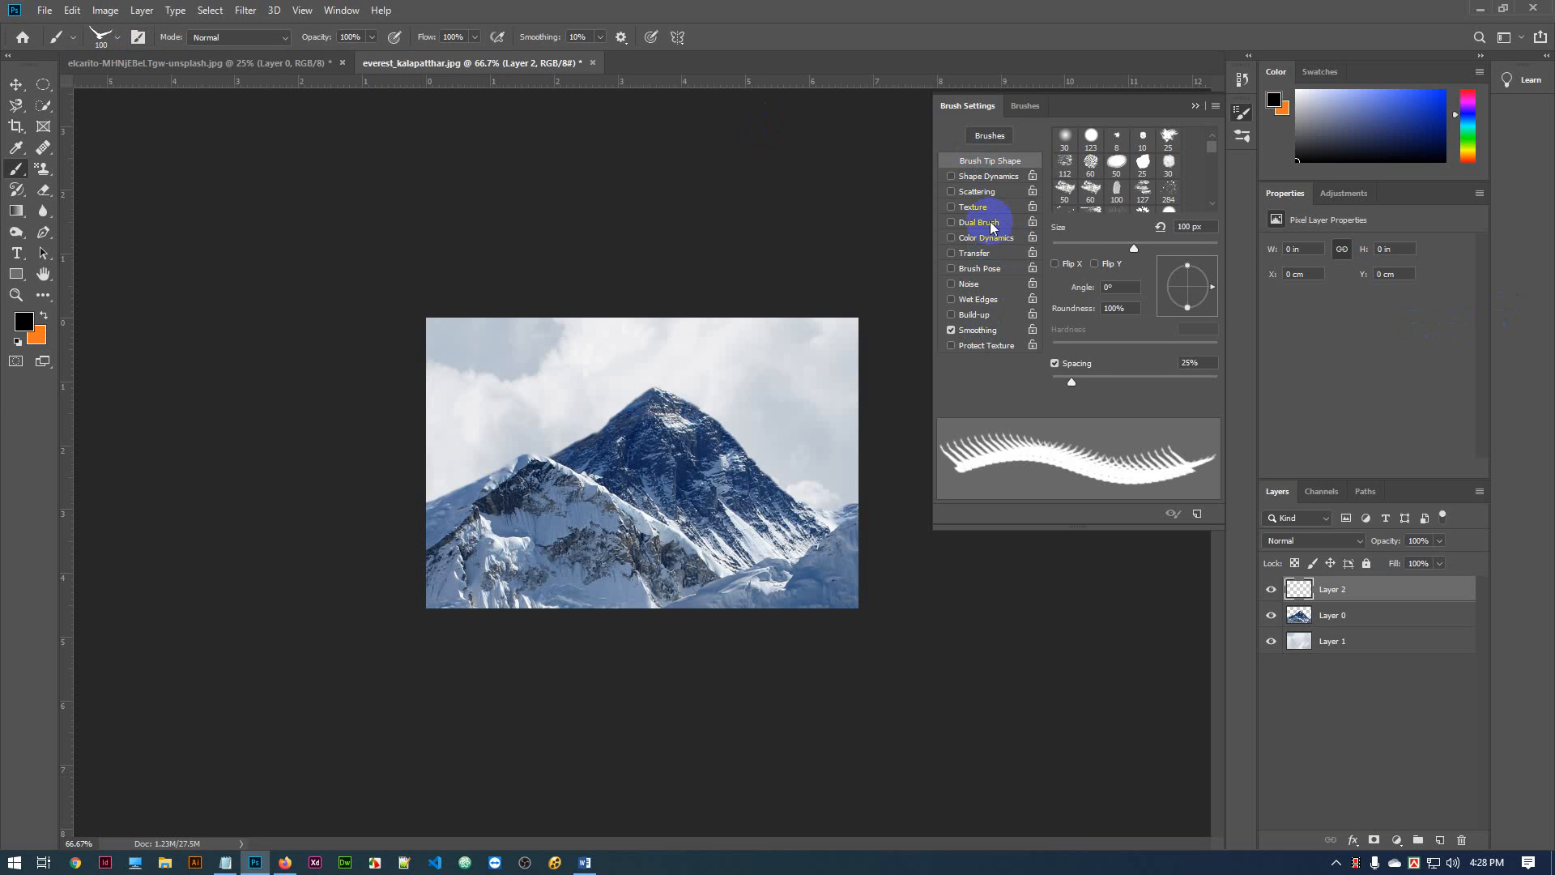
pyautogui.click(988, 193)
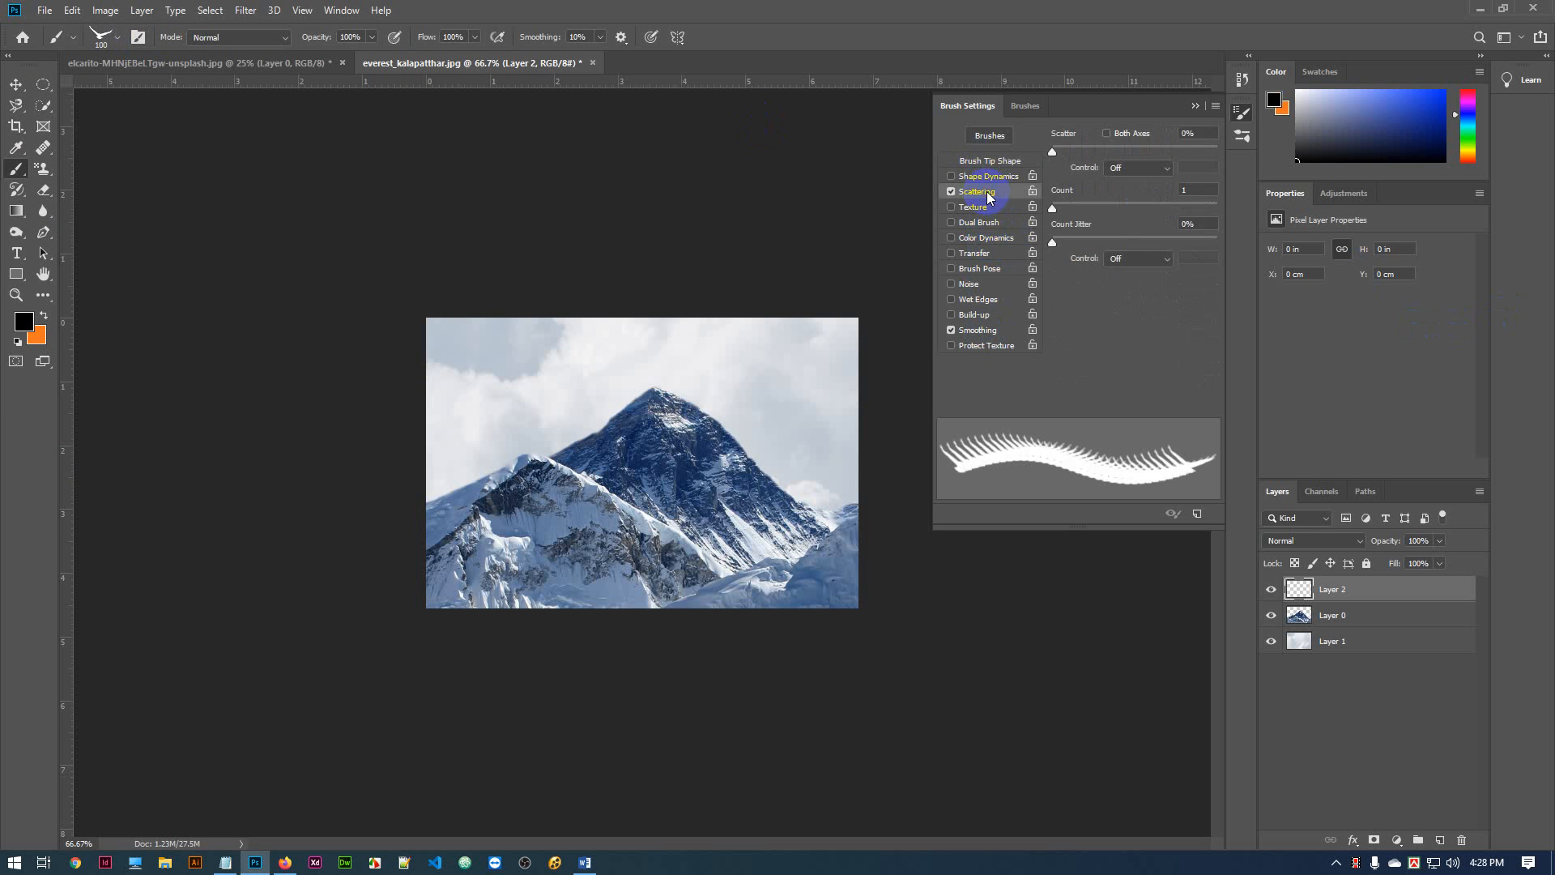
pyautogui.moveTo(1053, 152); pyautogui.dragTo(1086, 153)
pyautogui.moveTo(1053, 209); pyautogui.dragTo(1068, 243)
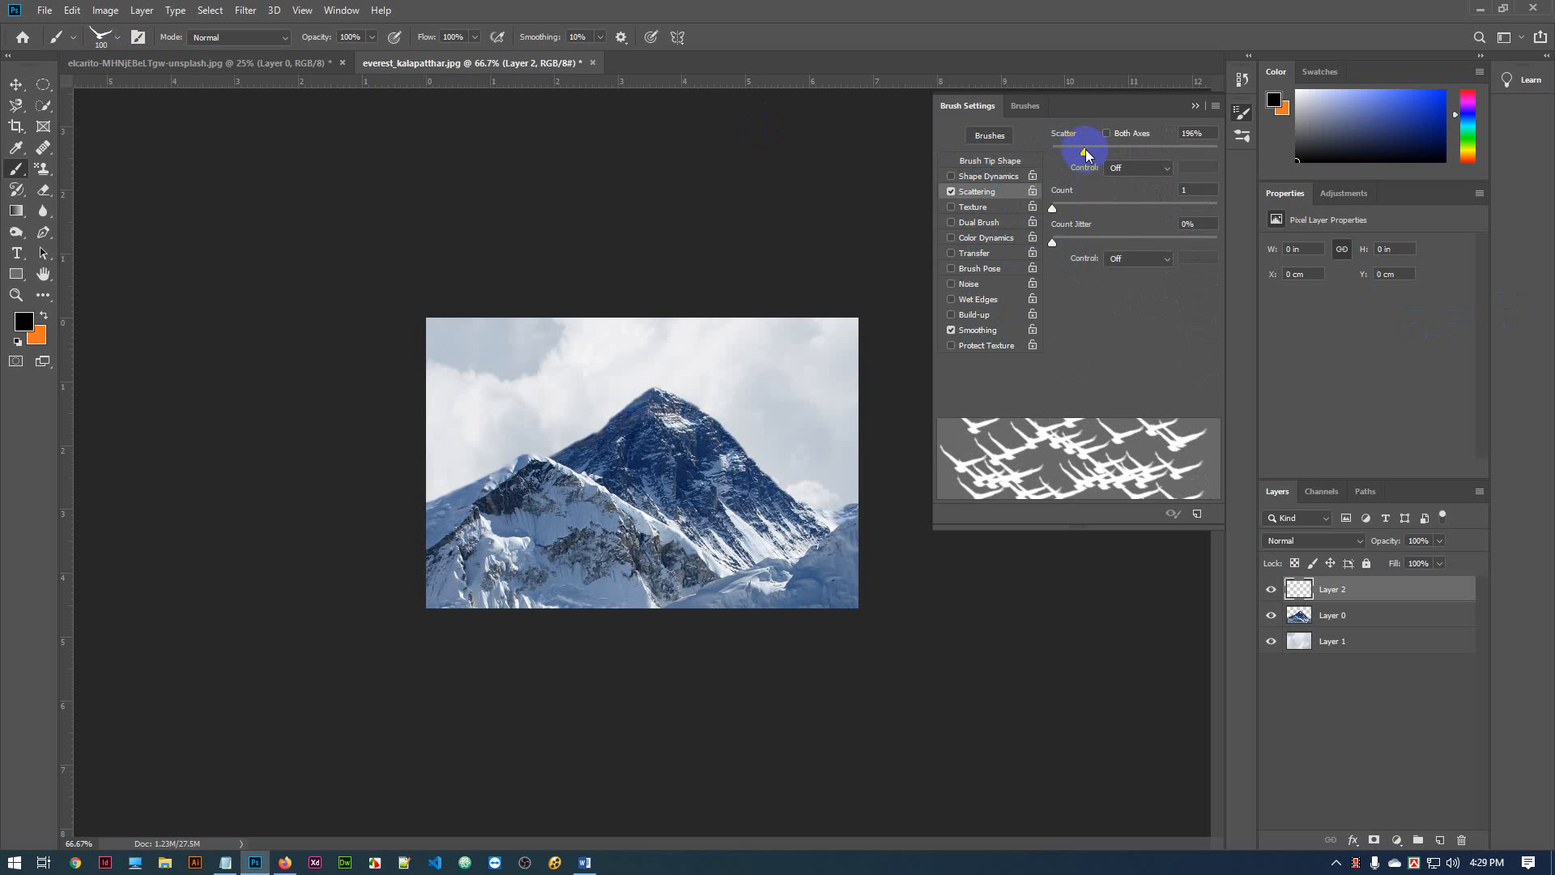
pyautogui.moveTo(1086, 154); pyautogui.dragTo(1098, 152)
pyautogui.click(1195, 106)
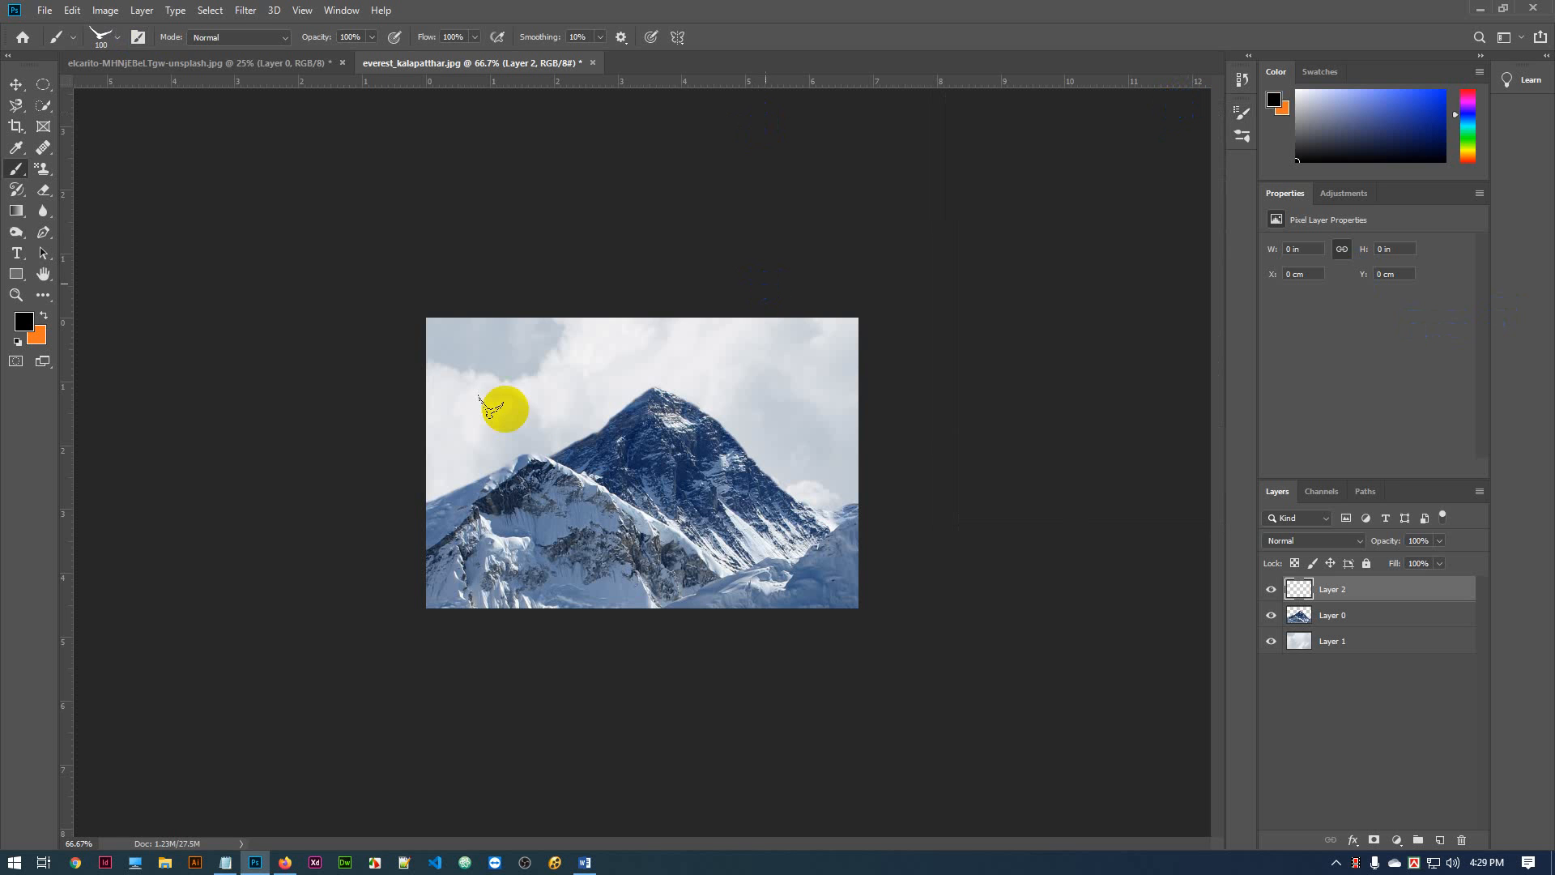
# Paint a test flock of black birds on Layer 2 in the sky above the left ridge, and undo it
pyautogui.moveTo(504, 404); pyautogui.dragTo(530, 387)
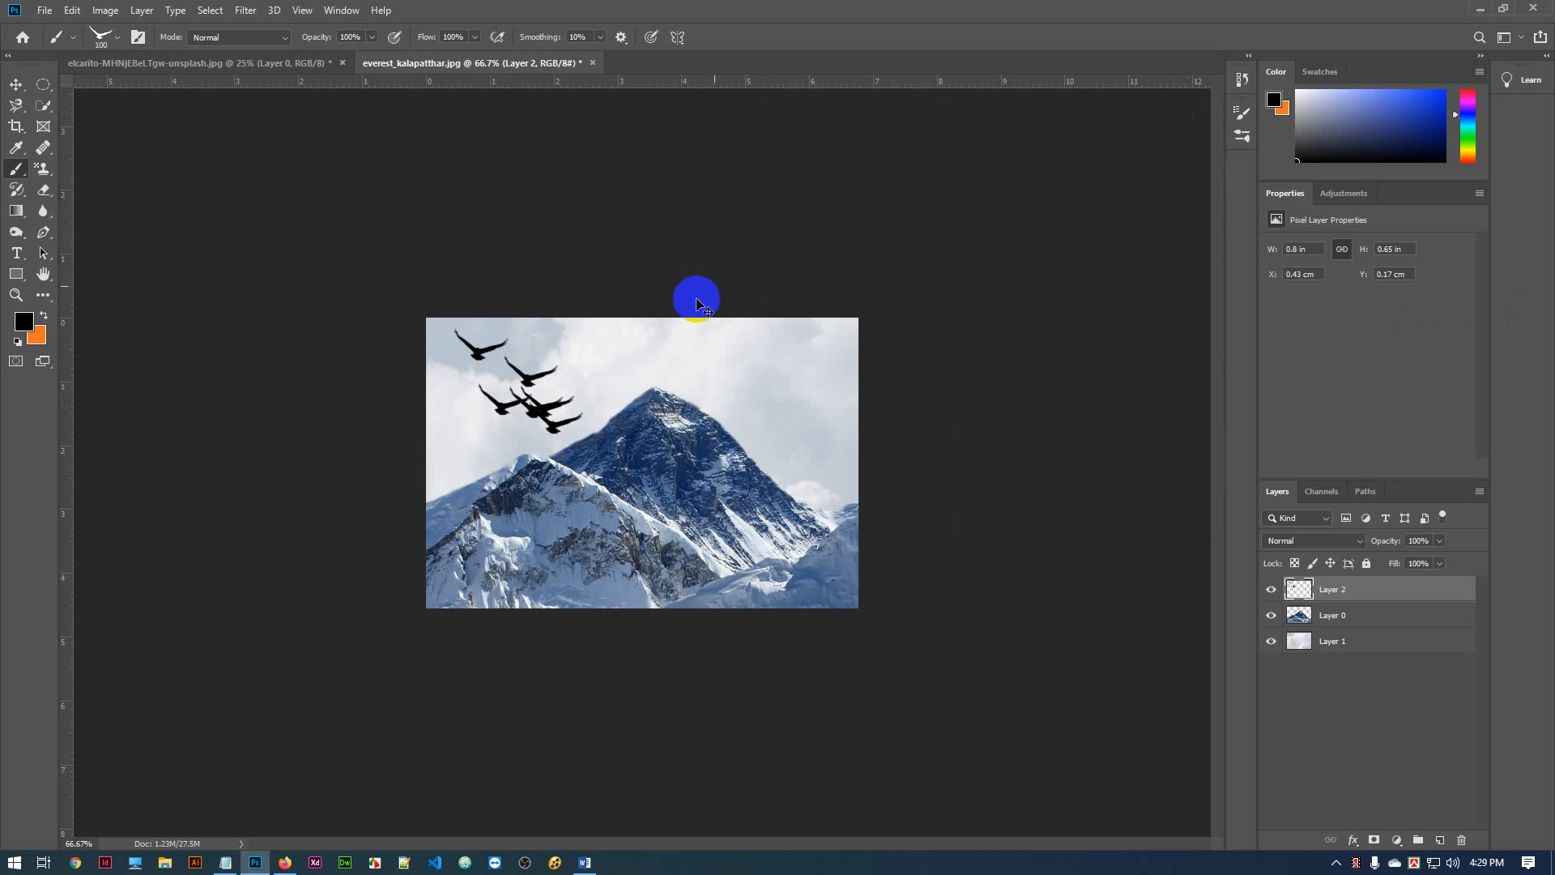
pyautogui.hotkey('ctrl', 'z')
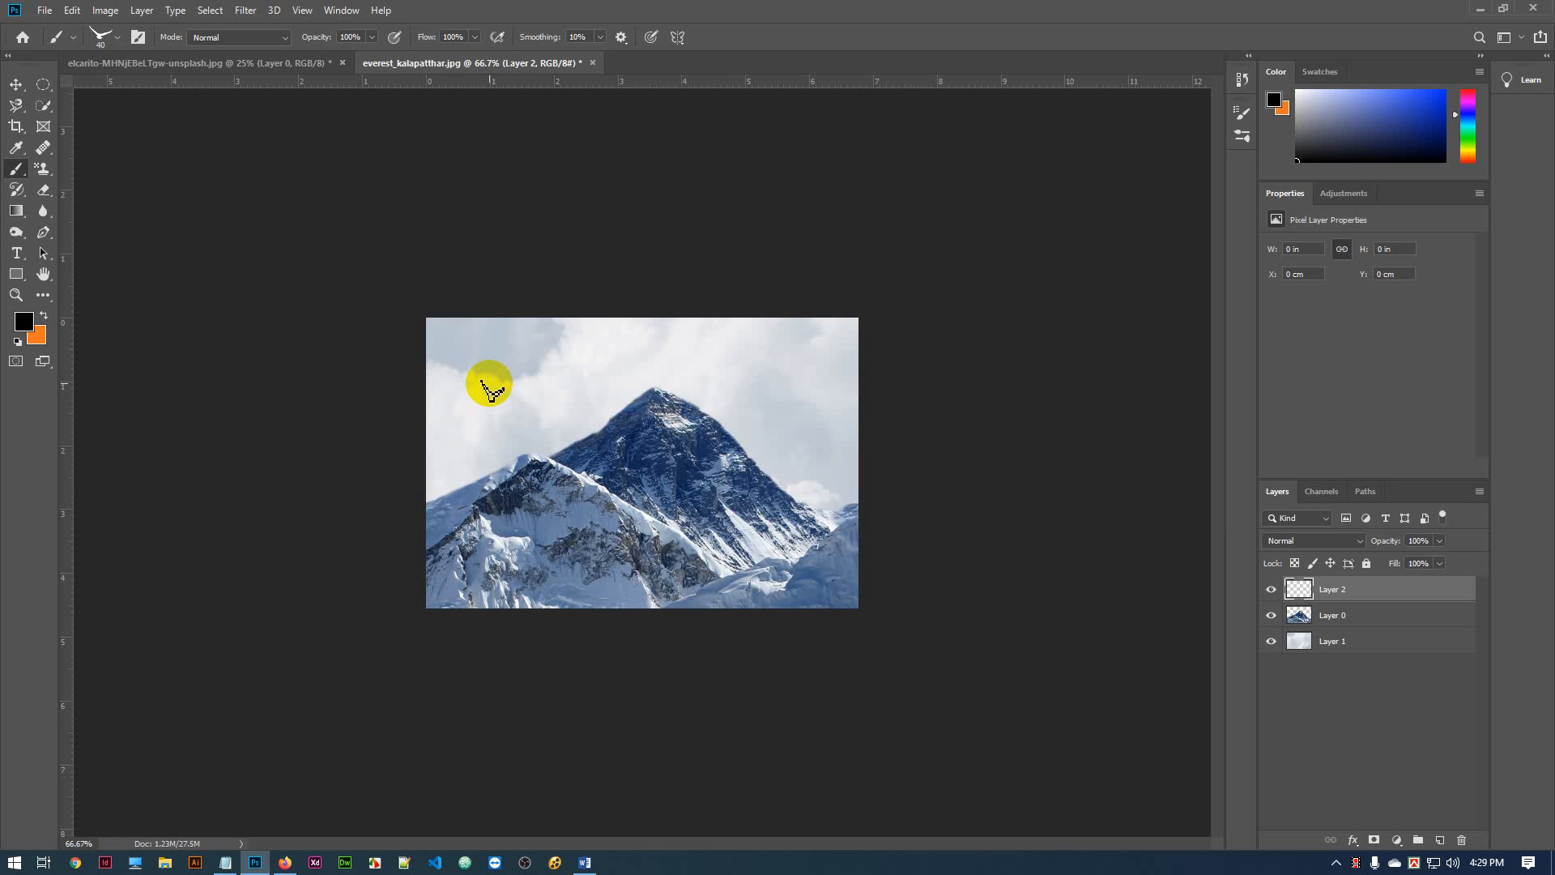
# Try painting a flock above the main peak with the bird brush at 30 px, and undo it
pyautogui.press('[')
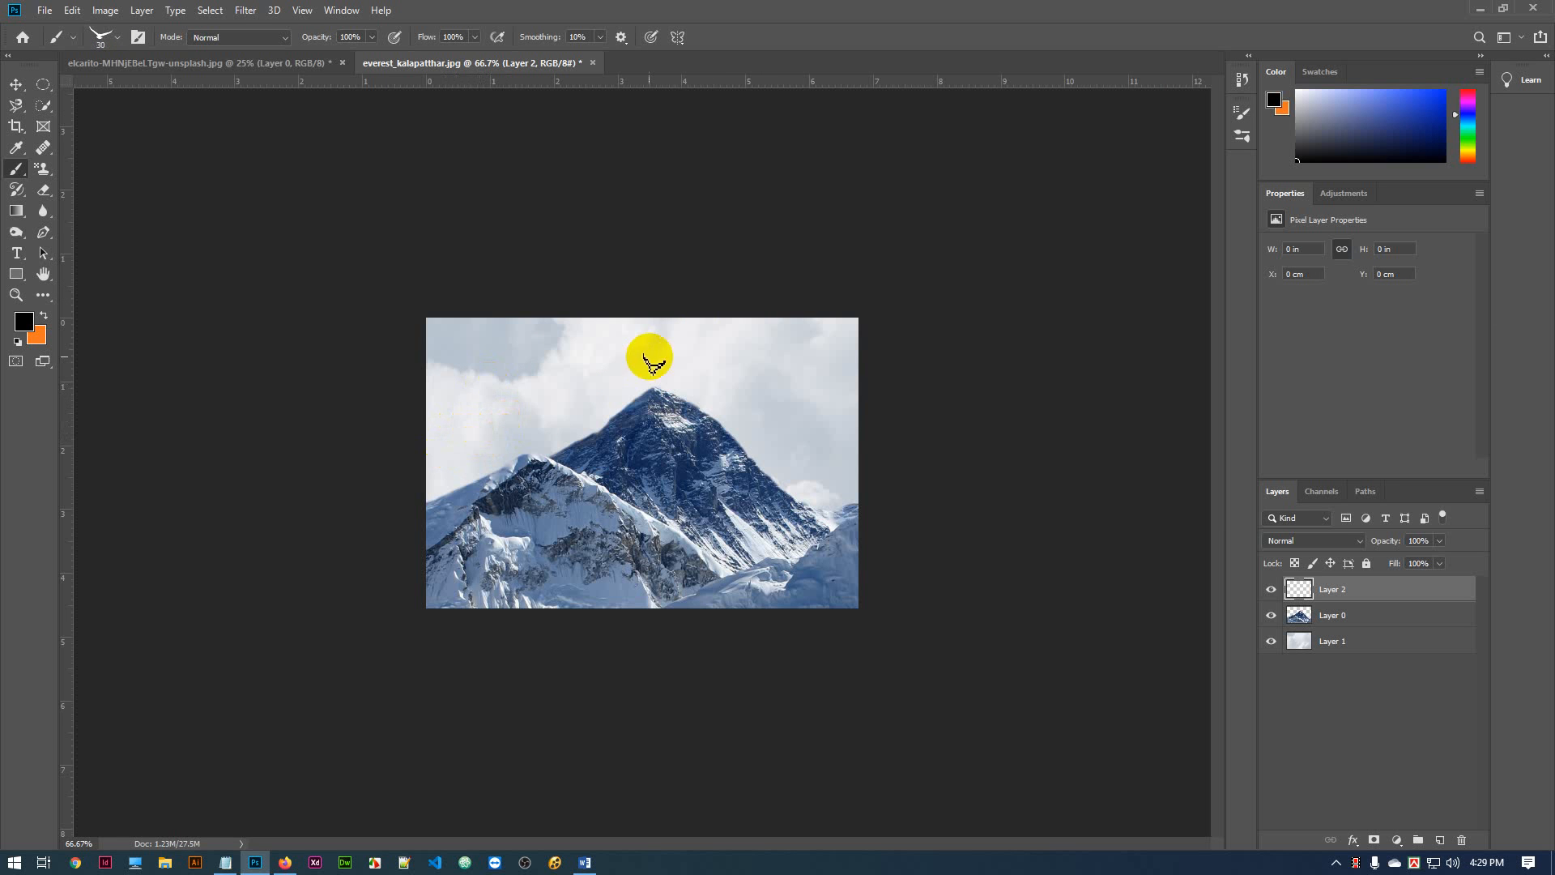
pyautogui.moveTo(632, 382); pyautogui.dragTo(669, 358)
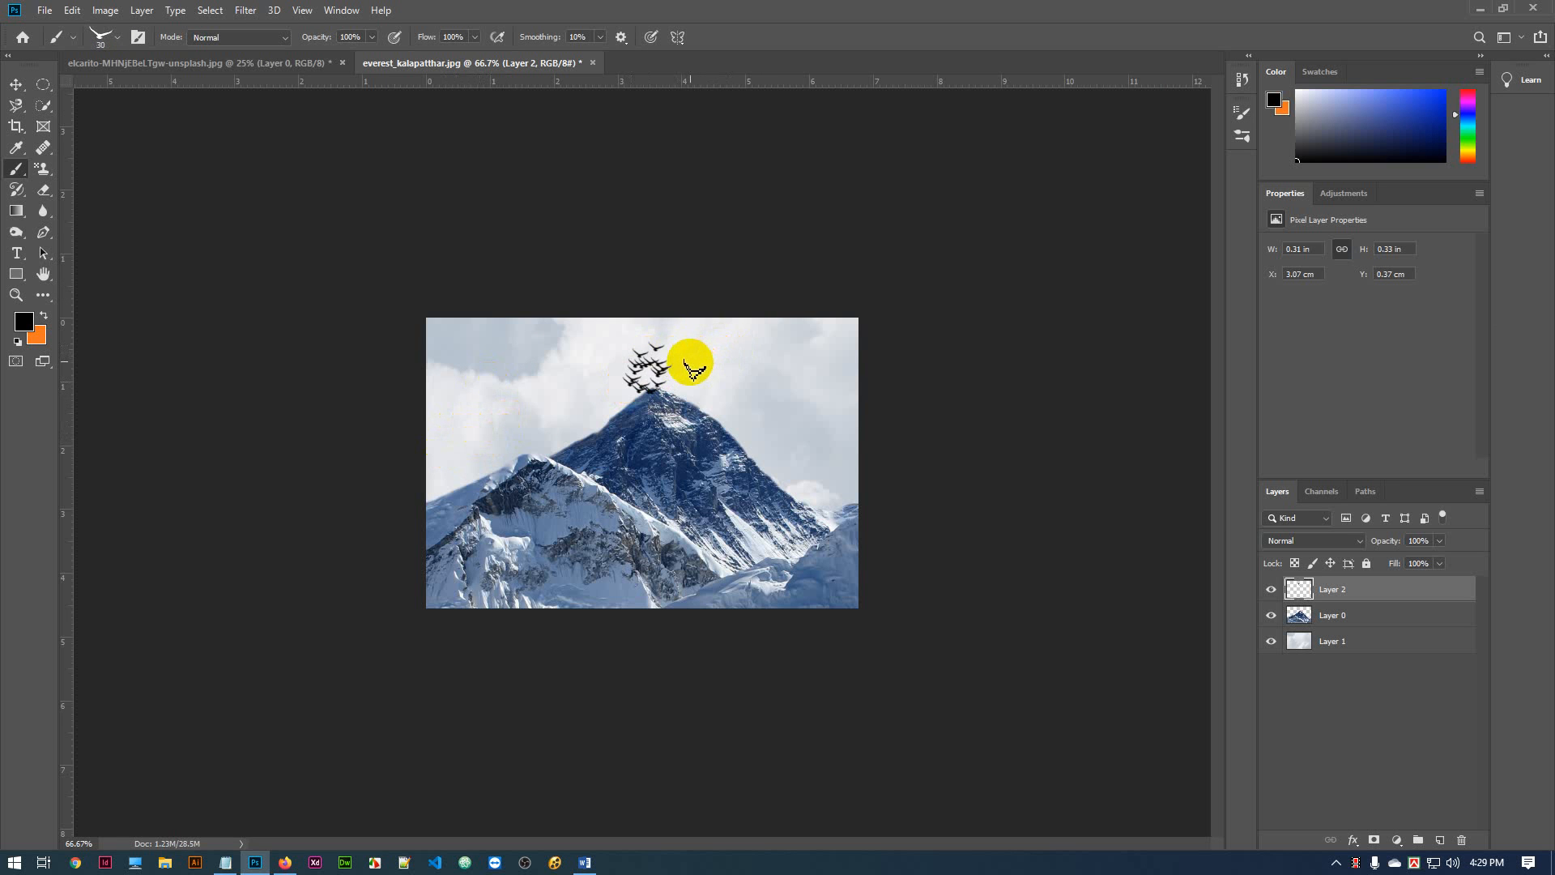
pyautogui.hotkey('ctrl', 'z')
# Reduce the bird brush size to 15 px, paint a small test flock beside the main peak, and undo it
pyautogui.press('[')
pyautogui.press('[')
pyautogui.press('[')
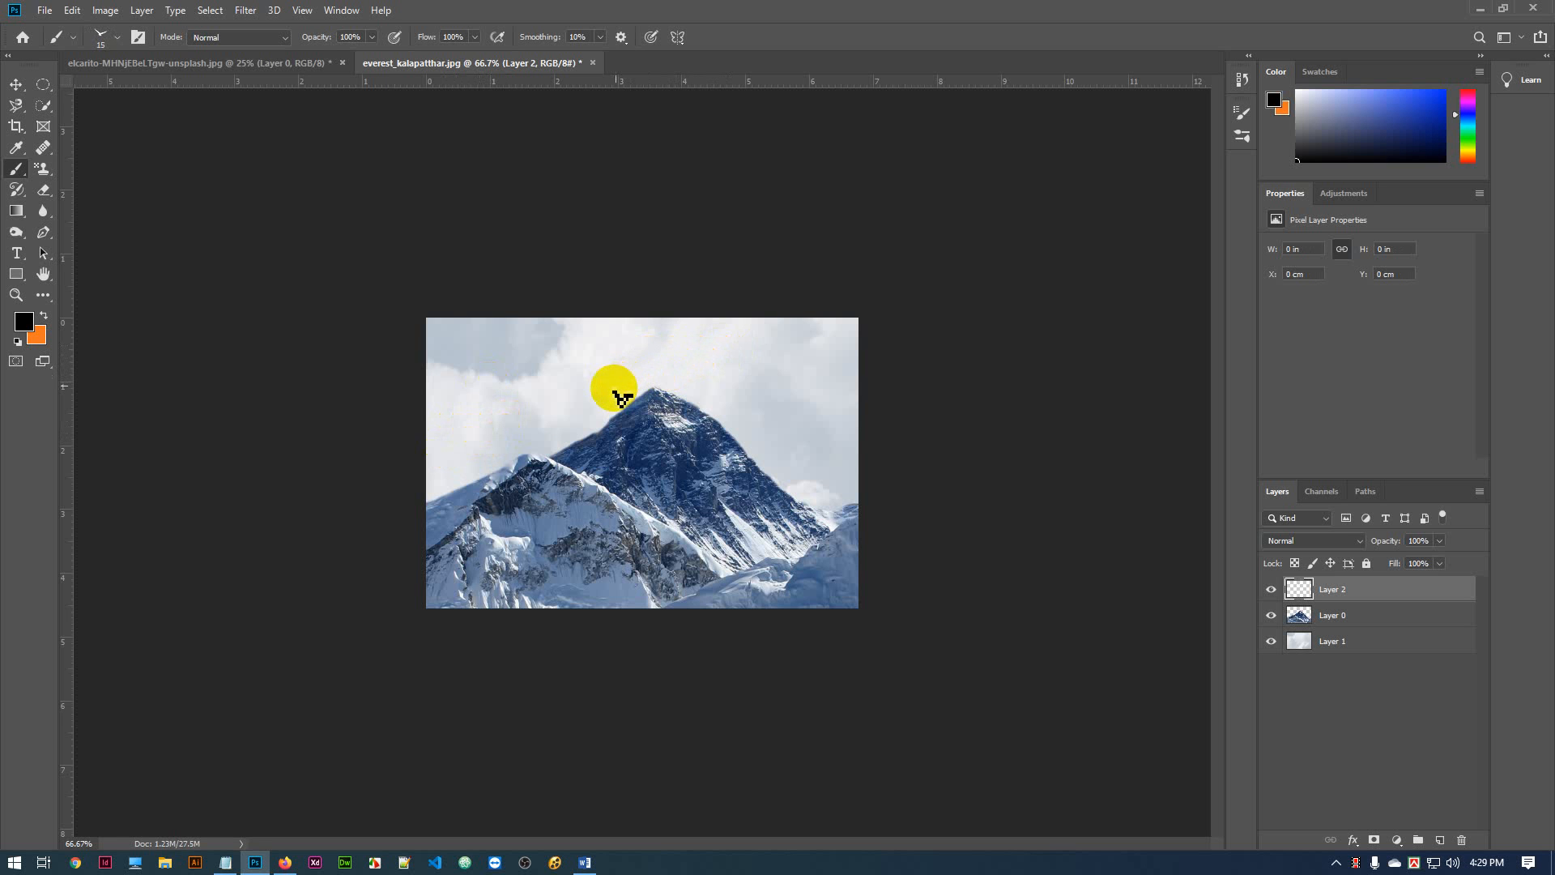
pyautogui.click(625, 379)
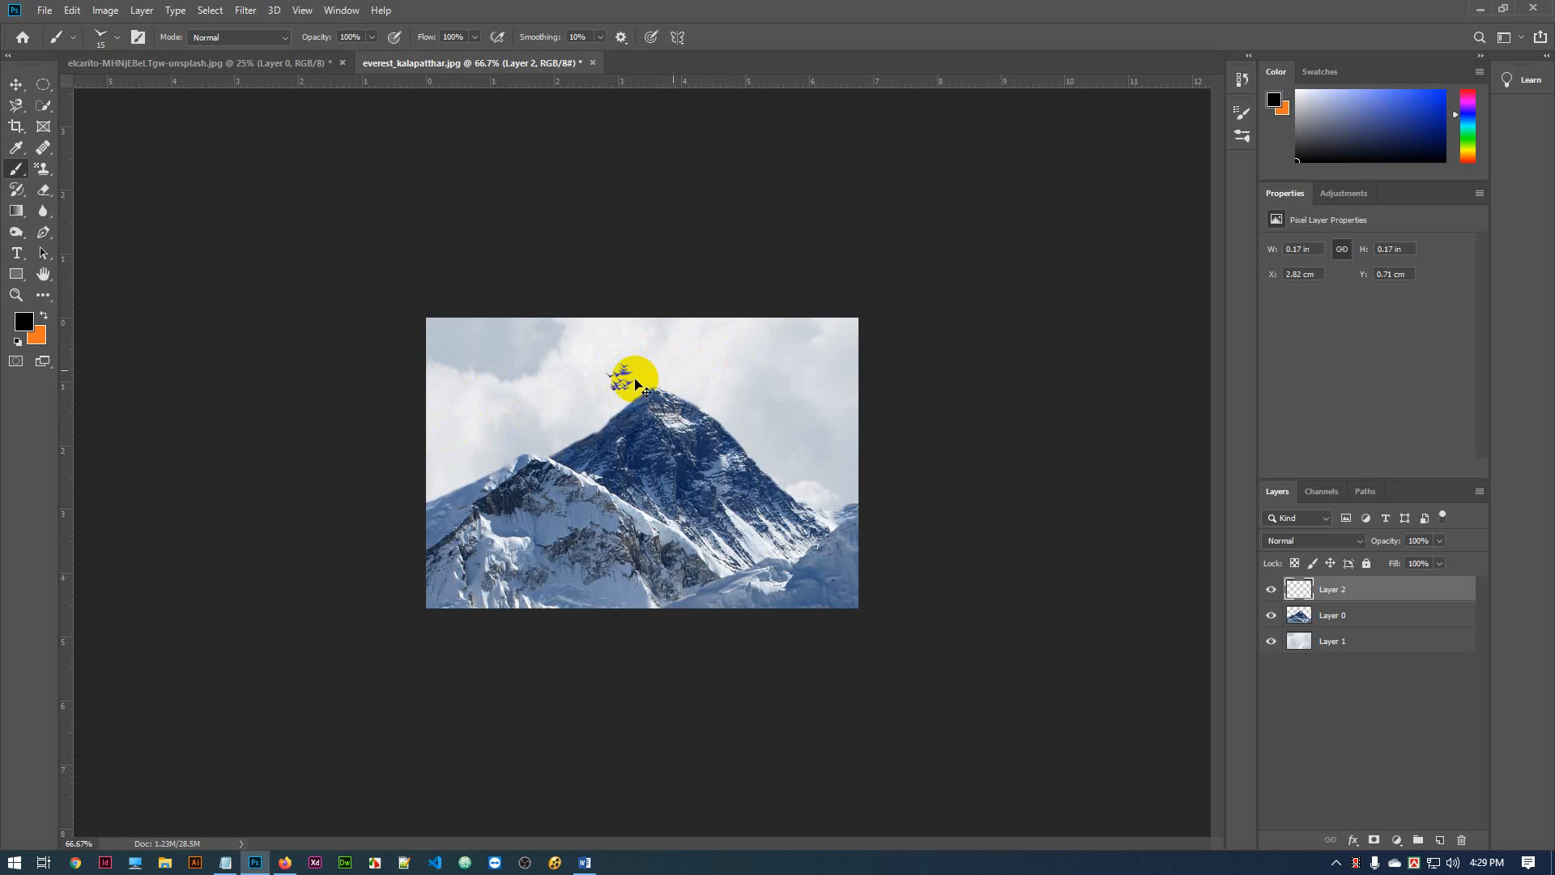
pyautogui.hotkey('ctrl', 'z')
# Paint several small groups of black birds on Layer 2, spread across the cloudy sky around and above the main peak
pyautogui.click(602, 381)
pyautogui.click(645, 357)
pyautogui.click(703, 370)
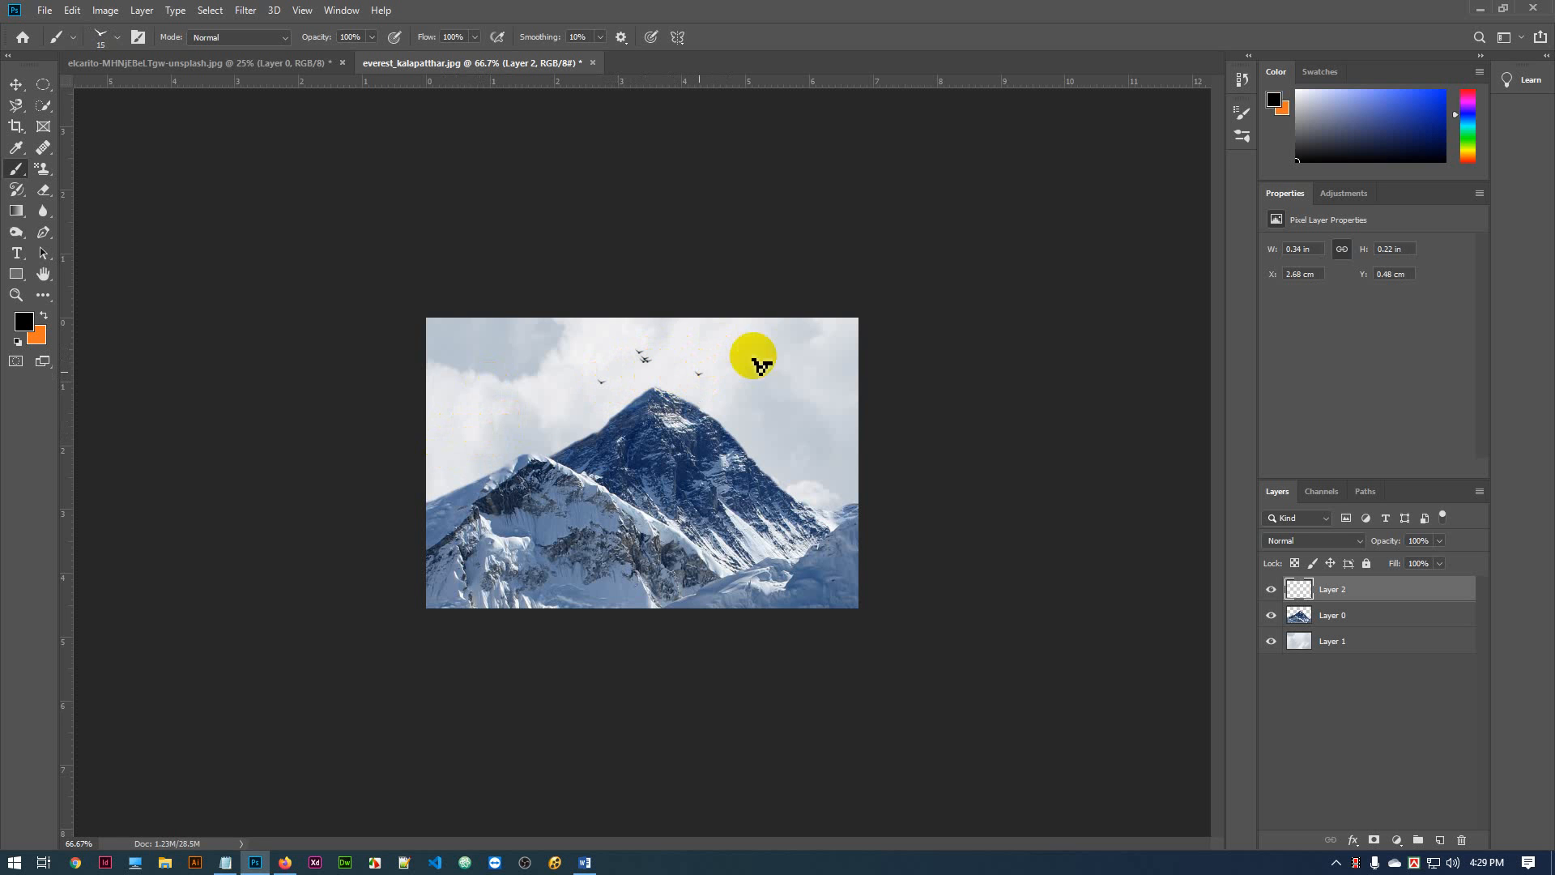
pyautogui.click(518, 377)
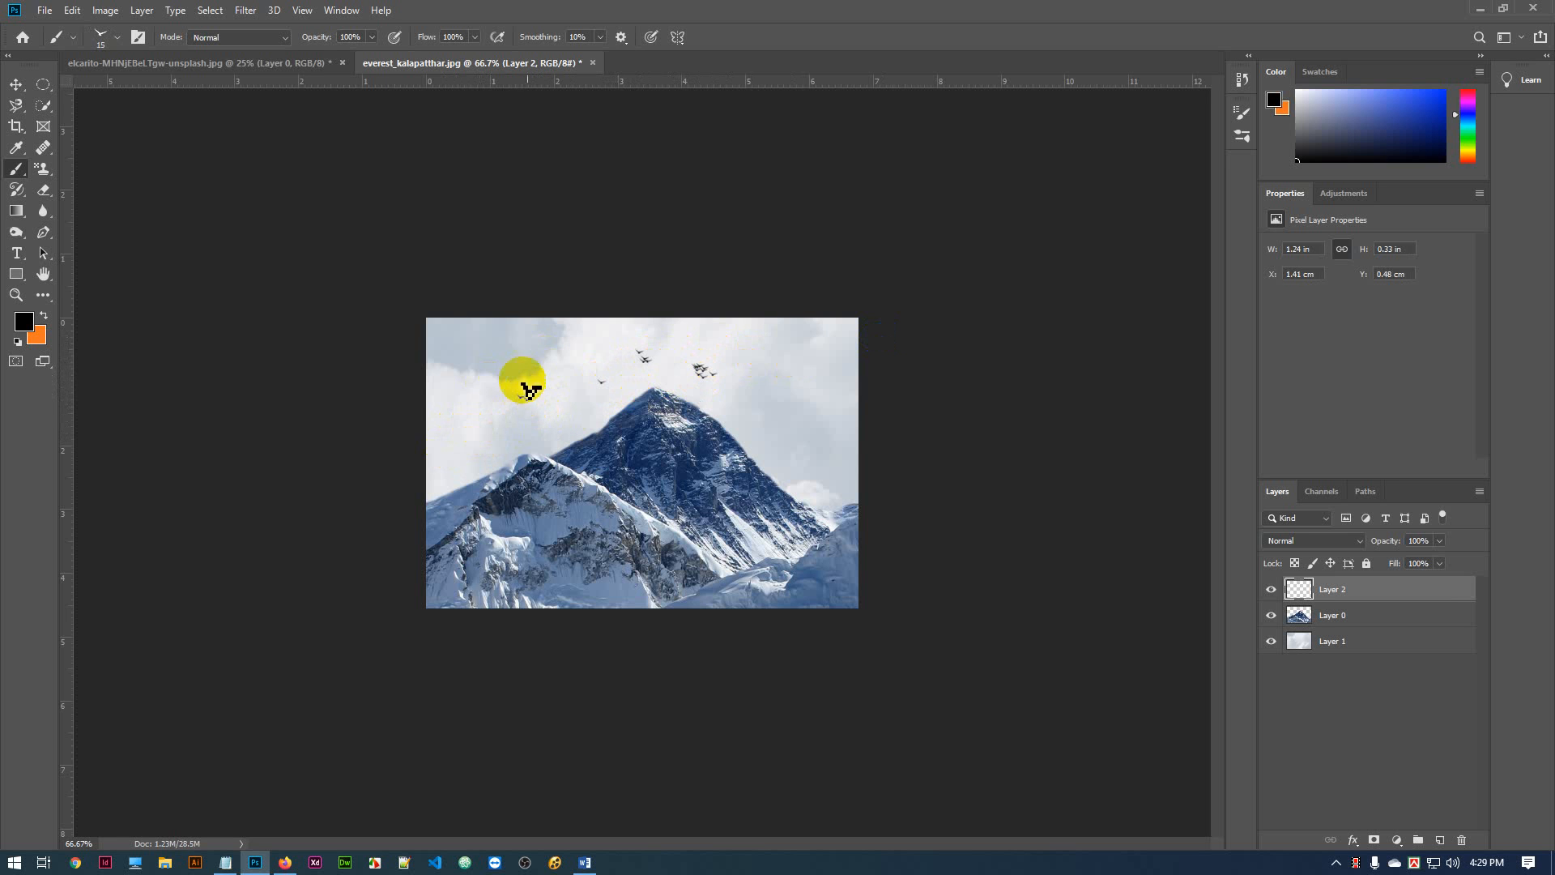
pyautogui.click(780, 420)
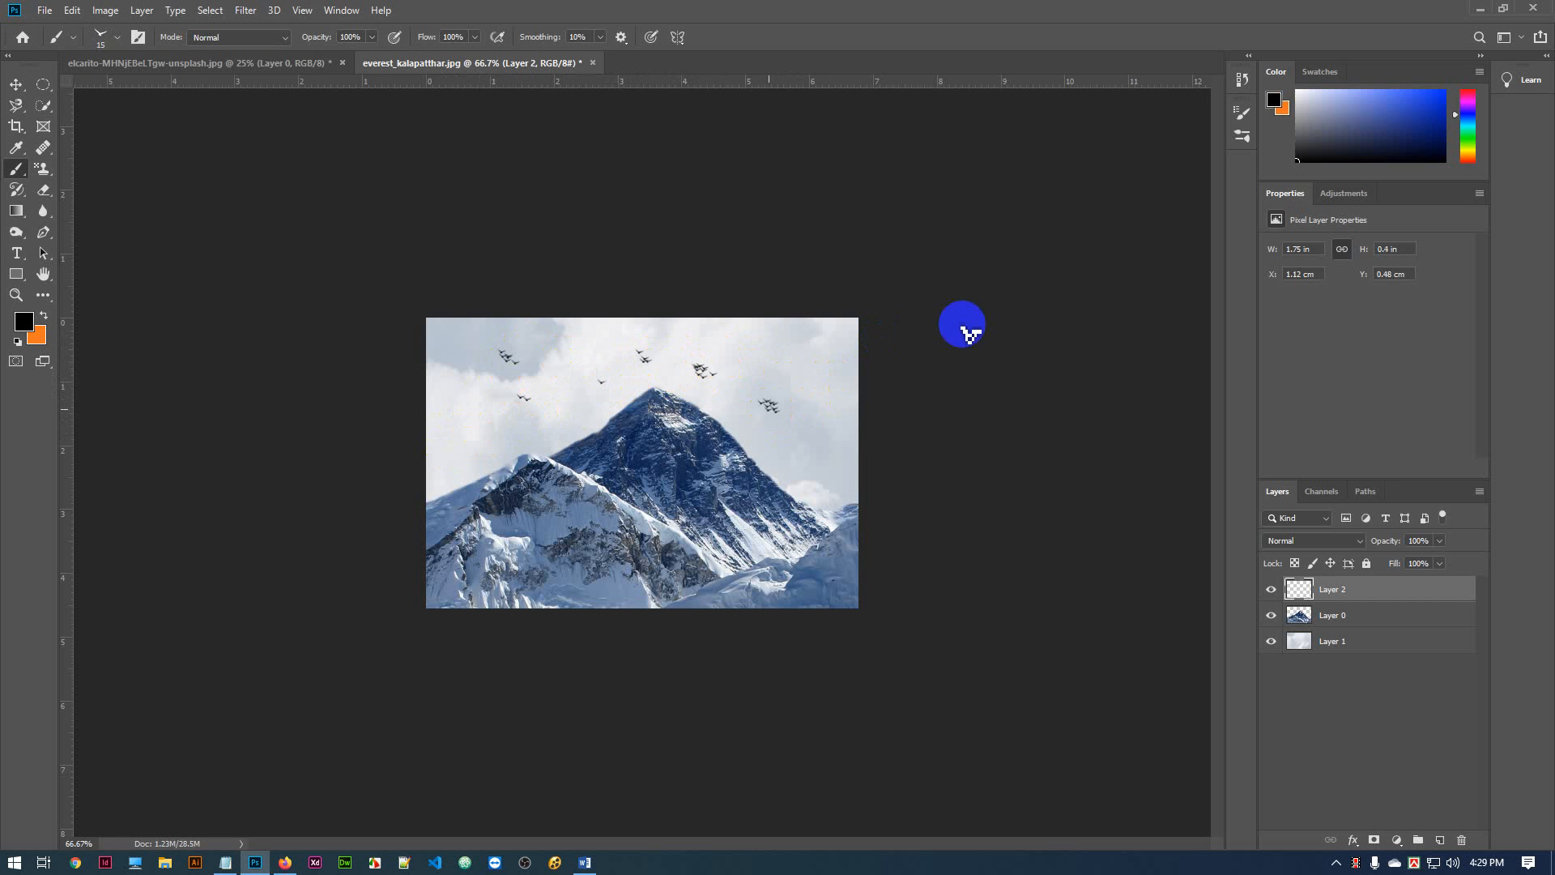
pyautogui.click(812, 356)
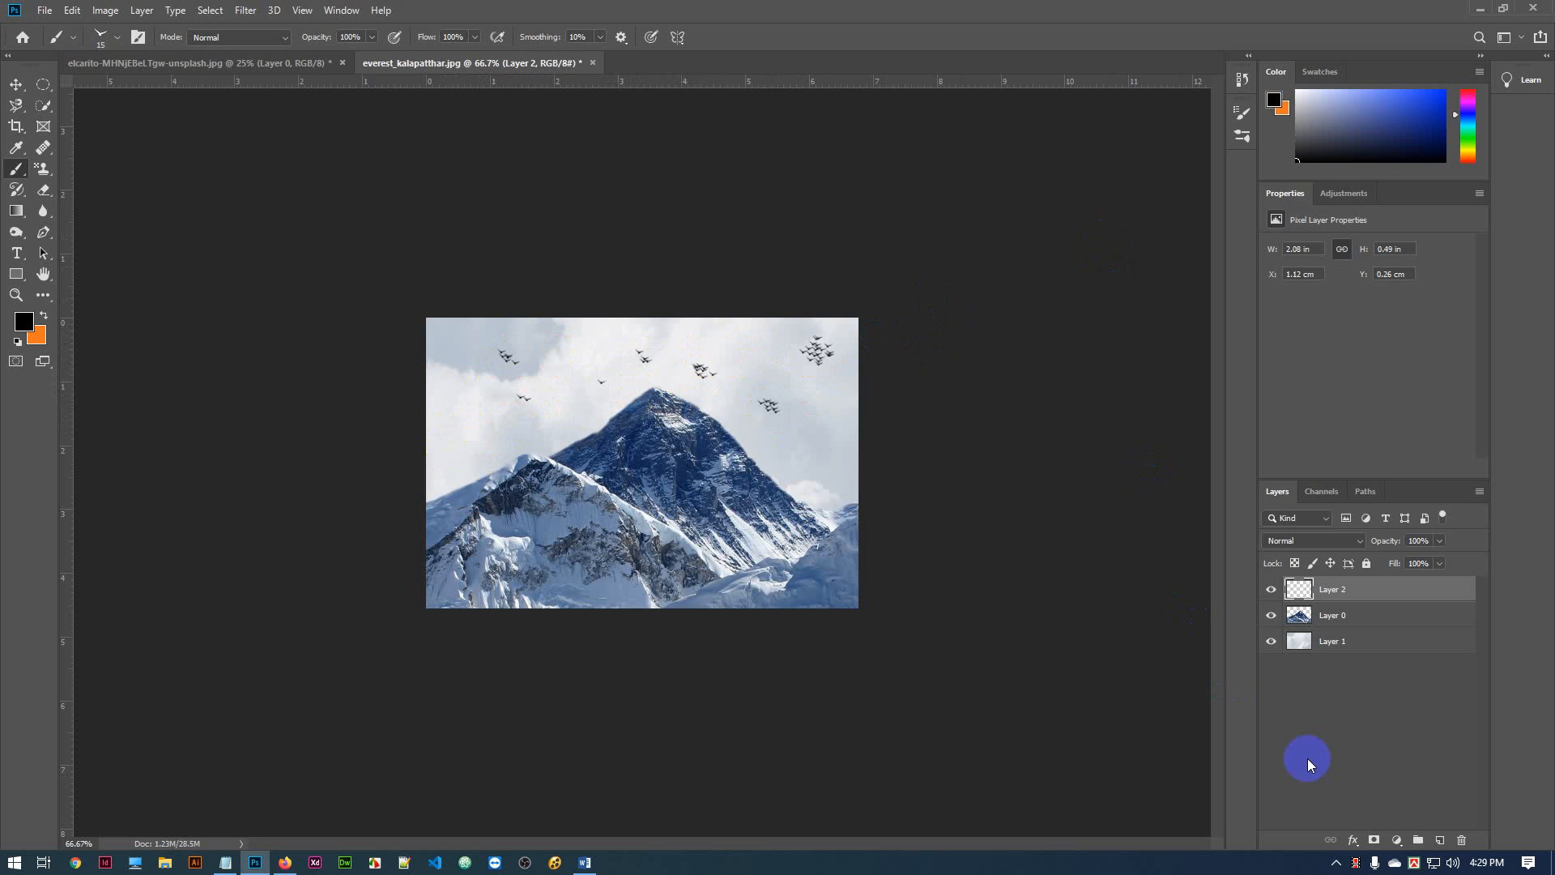
pyautogui.hotkey('ctrl', '+')
pyautogui.hotkey('ctrl', '+')
pyautogui.hotkey('ctrl', '-')
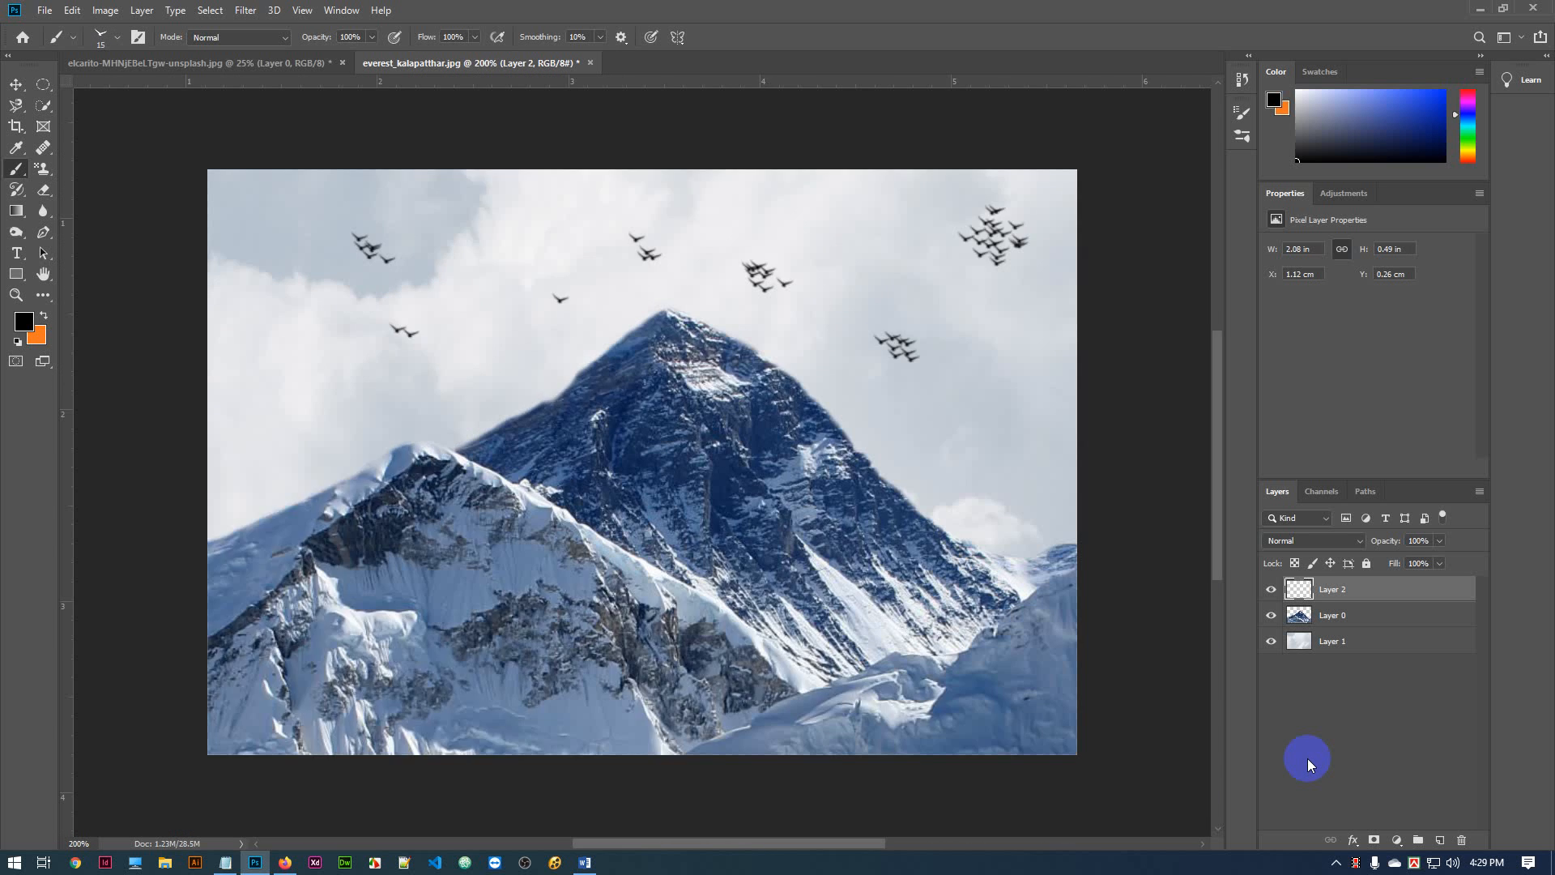